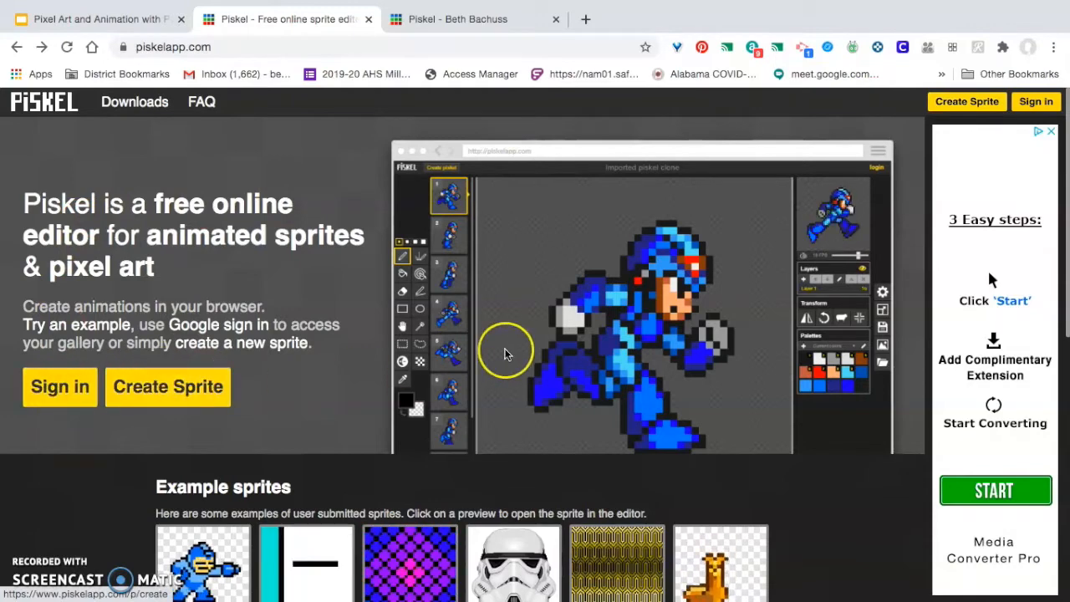
- Look through the Piskel home page, including the example sprites and the feature descriptions
{"action": "scroll", "coordinate": [504, 352], "scroll_direction": "down", "scroll_amount": 3}
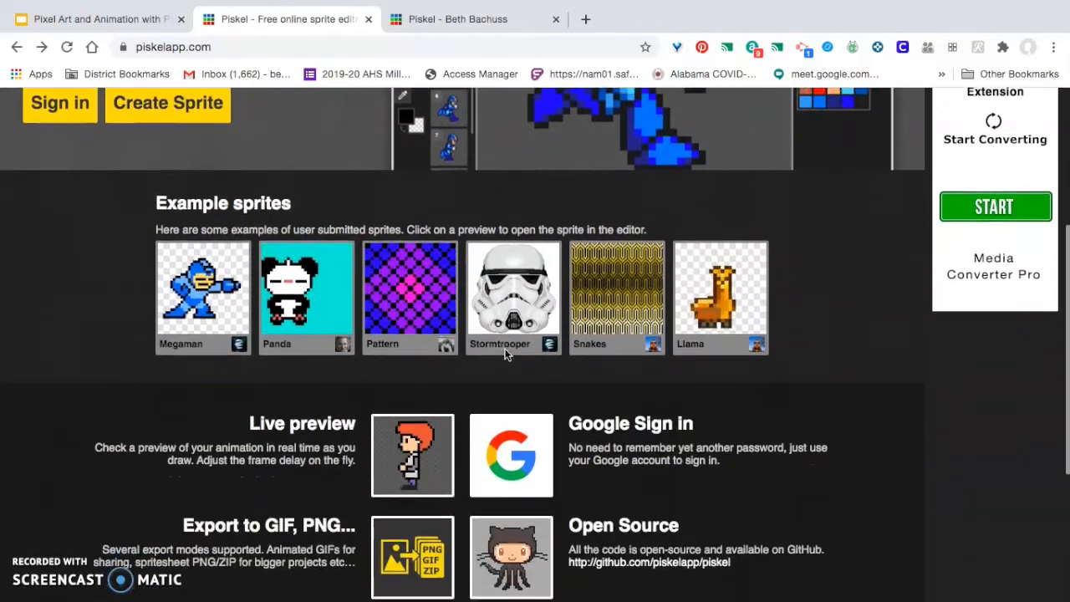
{"action": "scroll", "coordinate": [504, 353], "scroll_direction": "down", "scroll_amount": 1}
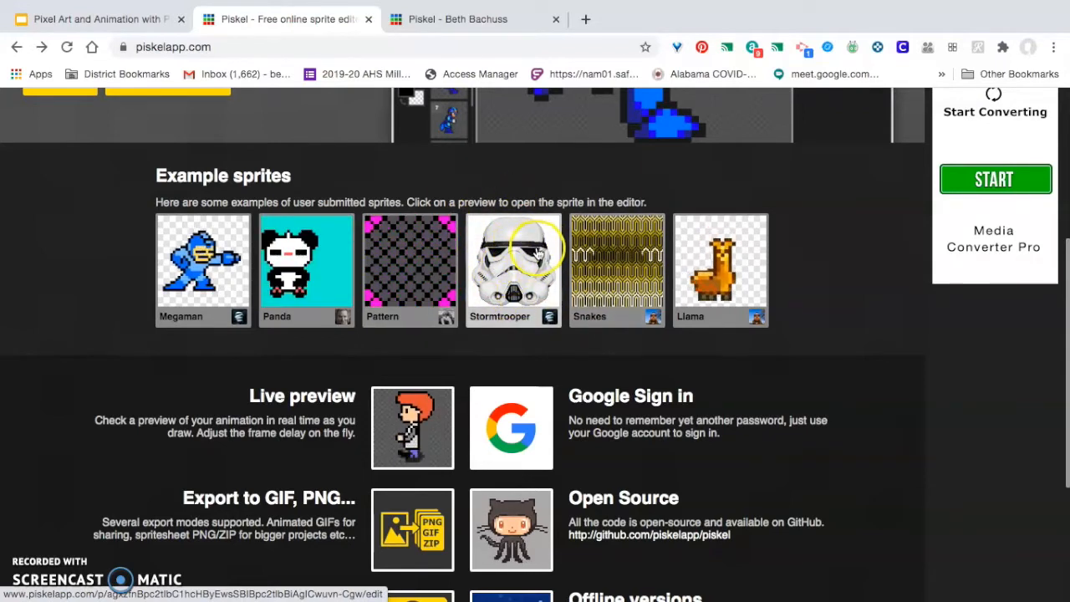
{"action": "scroll", "coordinate": [627, 280], "scroll_direction": "down", "scroll_amount": 1}
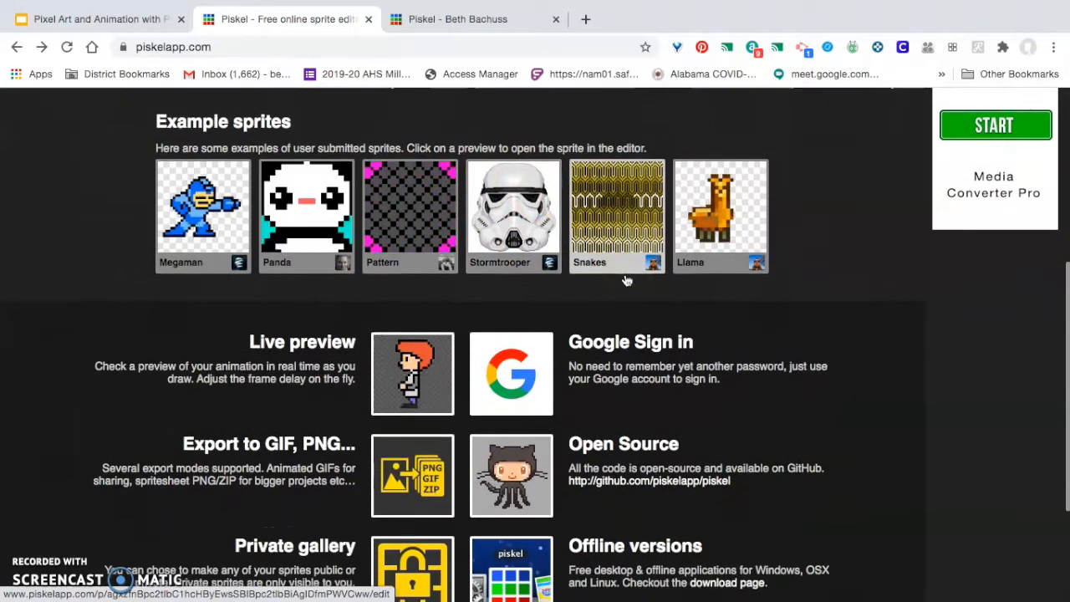
{"action": "scroll", "coordinate": [627, 280], "scroll_direction": "down", "scroll_amount": 3}
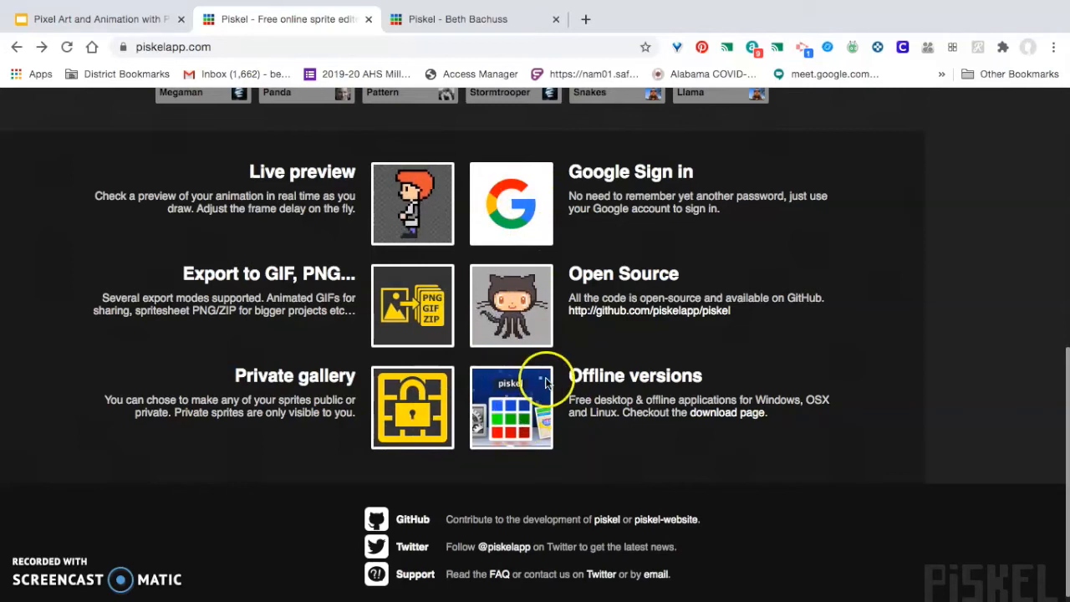
{"action": "scroll", "coordinate": [556, 365], "scroll_direction": "up", "scroll_amount": 6}
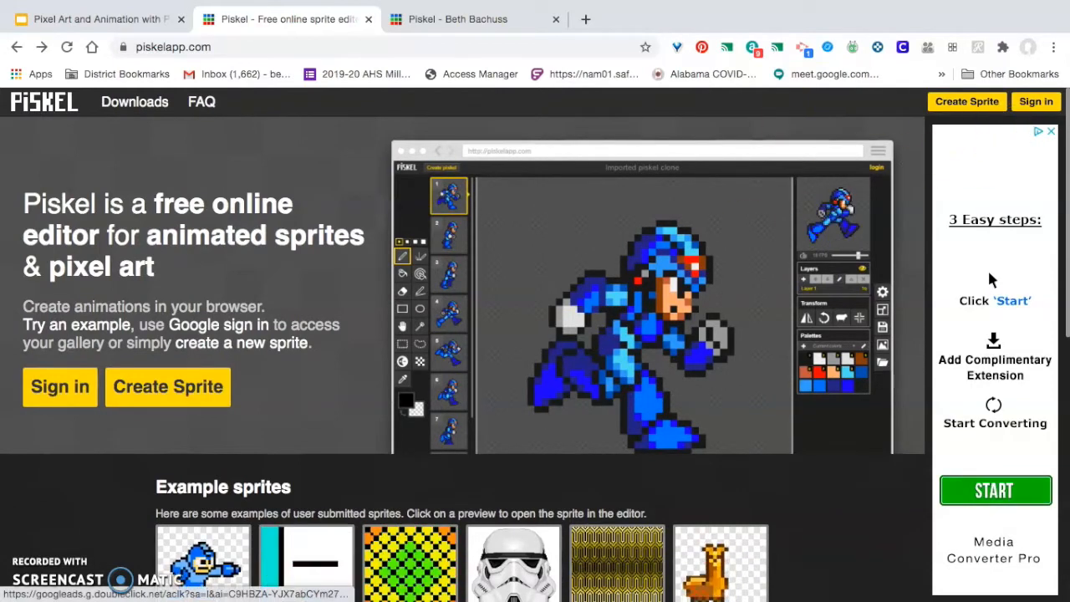
- Switch to the signed-in account, view its profile settings and reopen the sprite gallery
{"action": "left_click", "coordinate": [468, 18]}
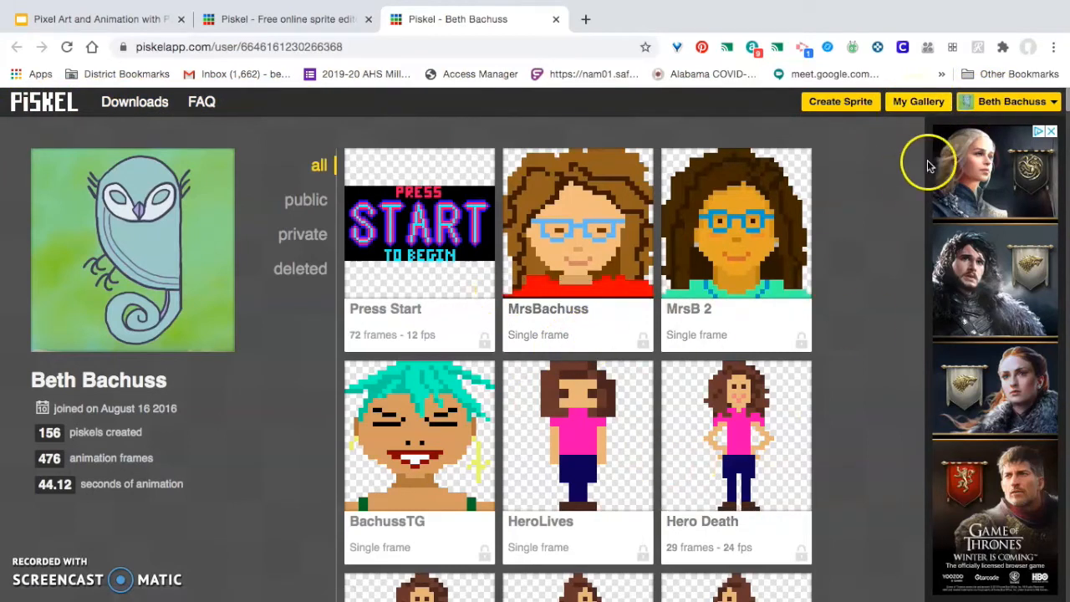
{"action": "left_click", "coordinate": [1003, 103]}
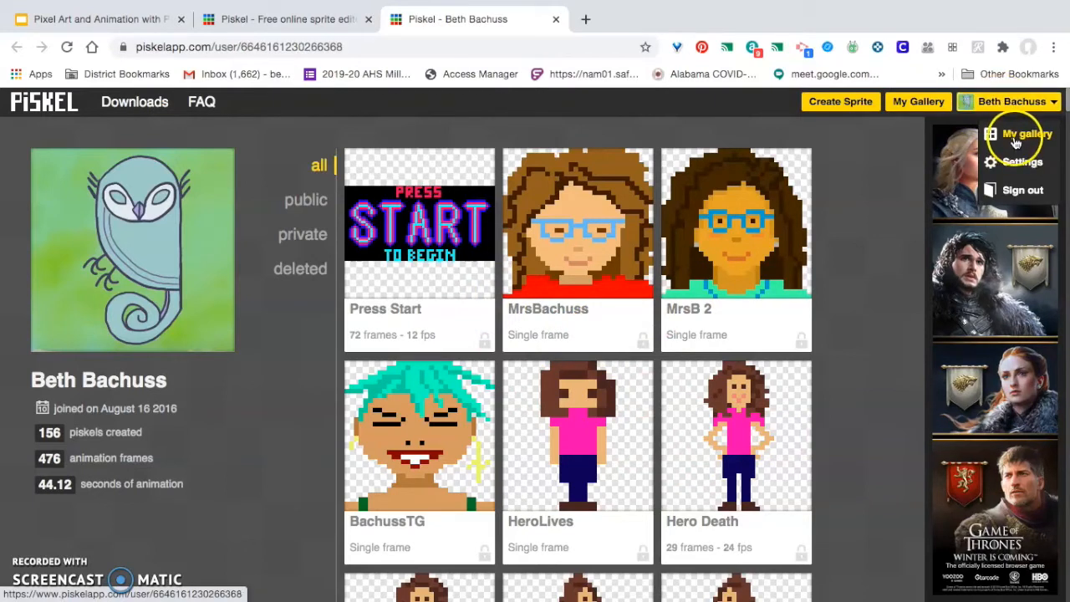
{"action": "left_click", "coordinate": [1016, 167]}
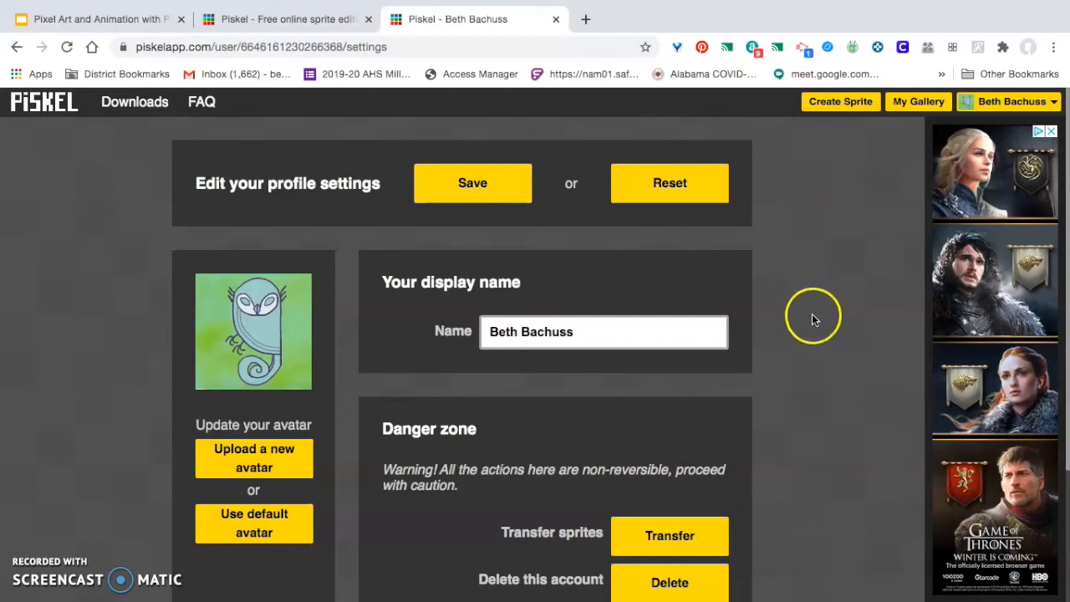
{"action": "left_click", "coordinate": [917, 101]}
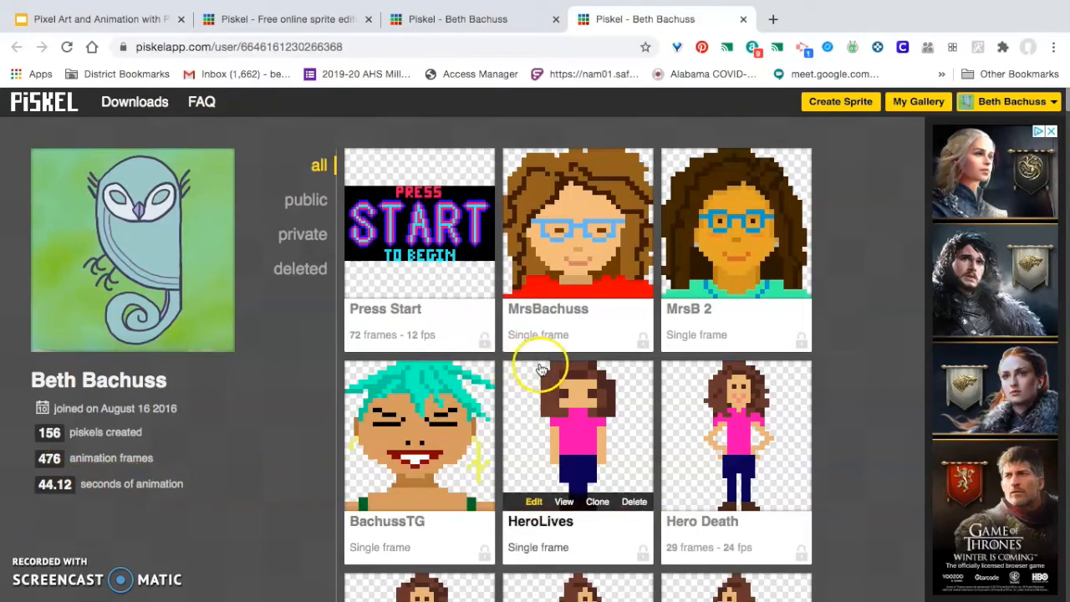
- Browse the gallery and preview the animated Press Start, Hero Death, Hero walk and Pickelman sprites
{"action": "mouse_move", "coordinate": [406, 277]}
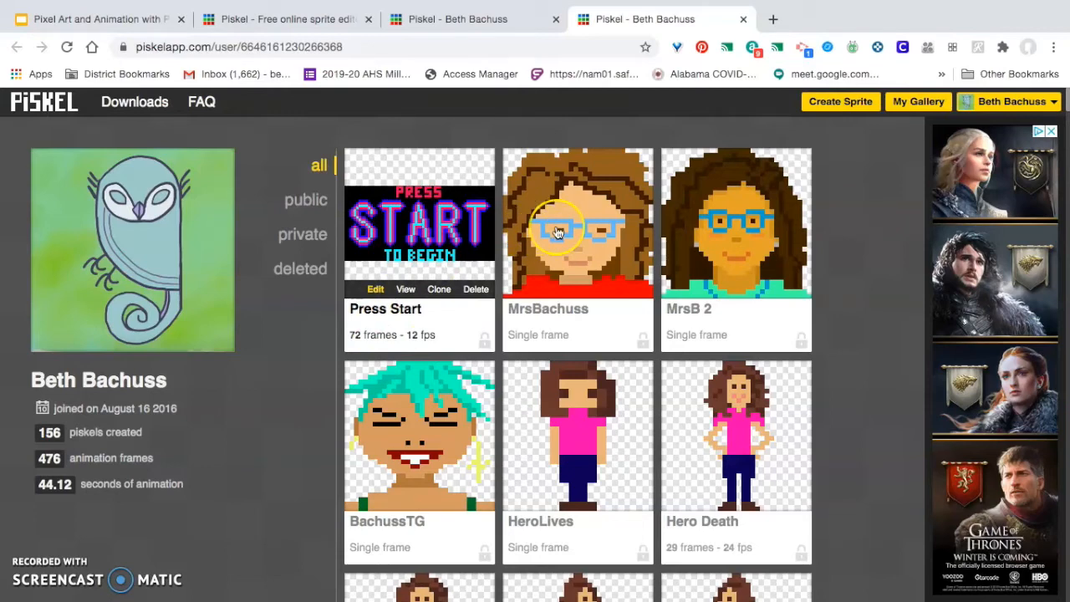
{"action": "scroll", "coordinate": [526, 236], "scroll_direction": "down", "scroll_amount": 5}
{"action": "scroll", "coordinate": [558, 233], "scroll_direction": "up", "scroll_amount": 1}
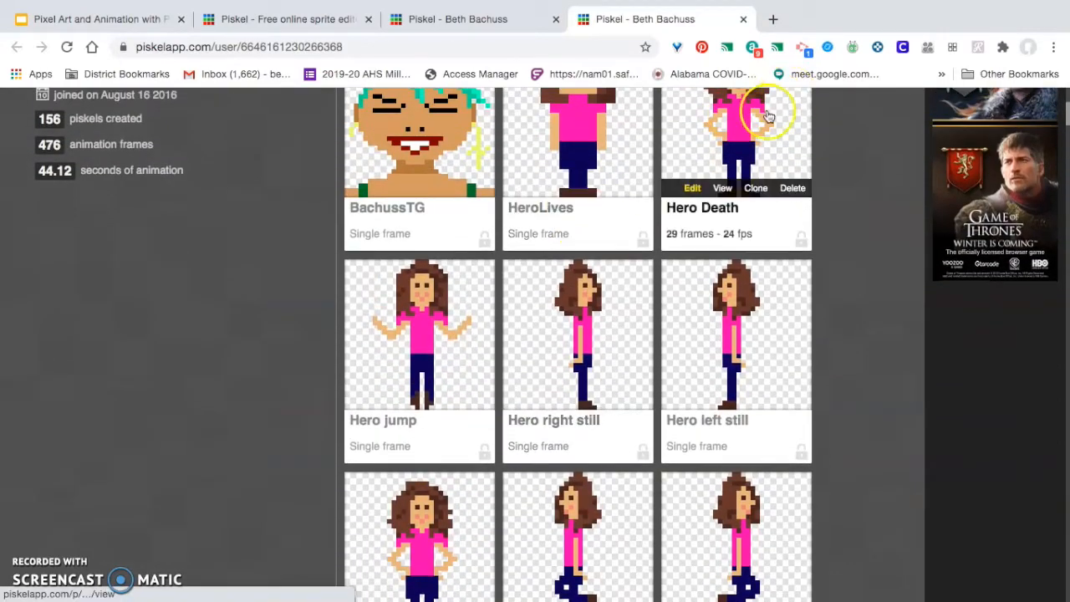
{"action": "scroll", "coordinate": [741, 134], "scroll_direction": "up", "scroll_amount": 1}
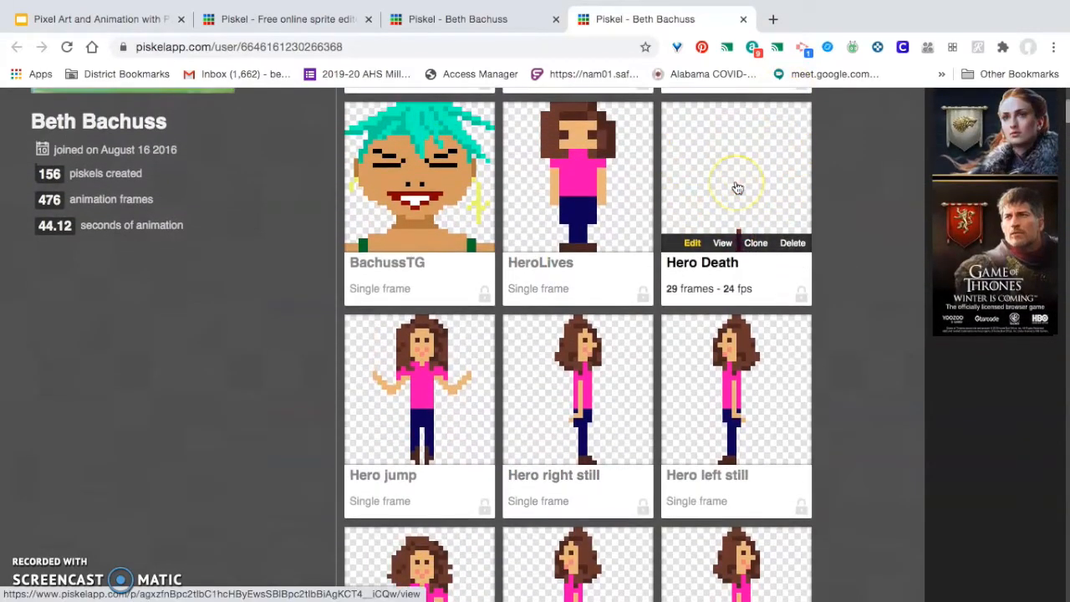
{"action": "scroll", "coordinate": [737, 188], "scroll_direction": "down", "scroll_amount": 2}
{"action": "scroll", "coordinate": [694, 334], "scroll_direction": "down", "scroll_amount": 1}
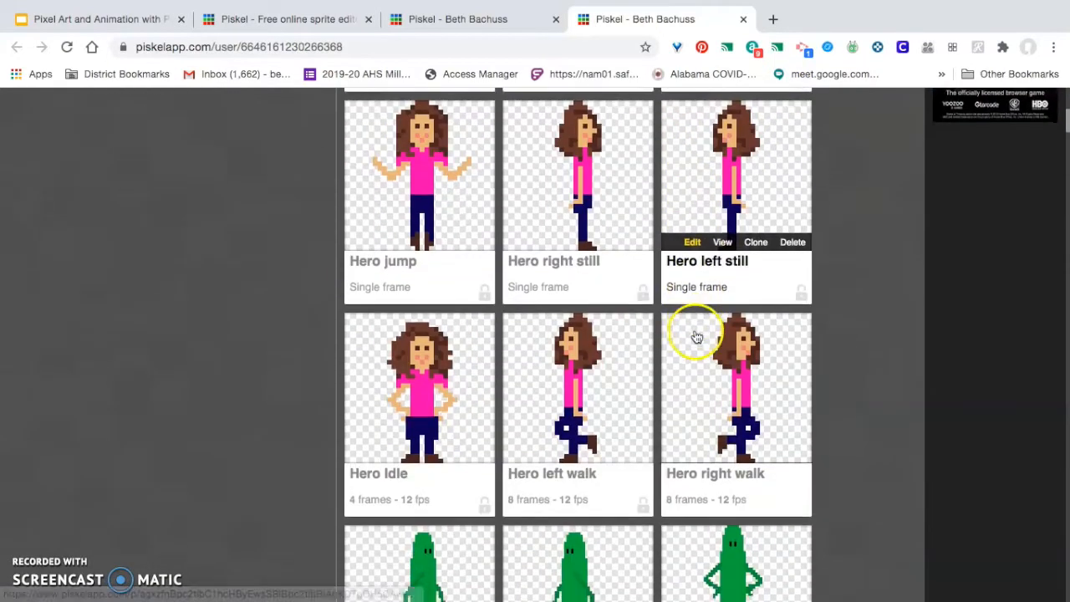
{"action": "scroll", "coordinate": [590, 407], "scroll_direction": "down", "scroll_amount": 2}
{"action": "scroll", "coordinate": [588, 405], "scroll_direction": "down", "scroll_amount": 1}
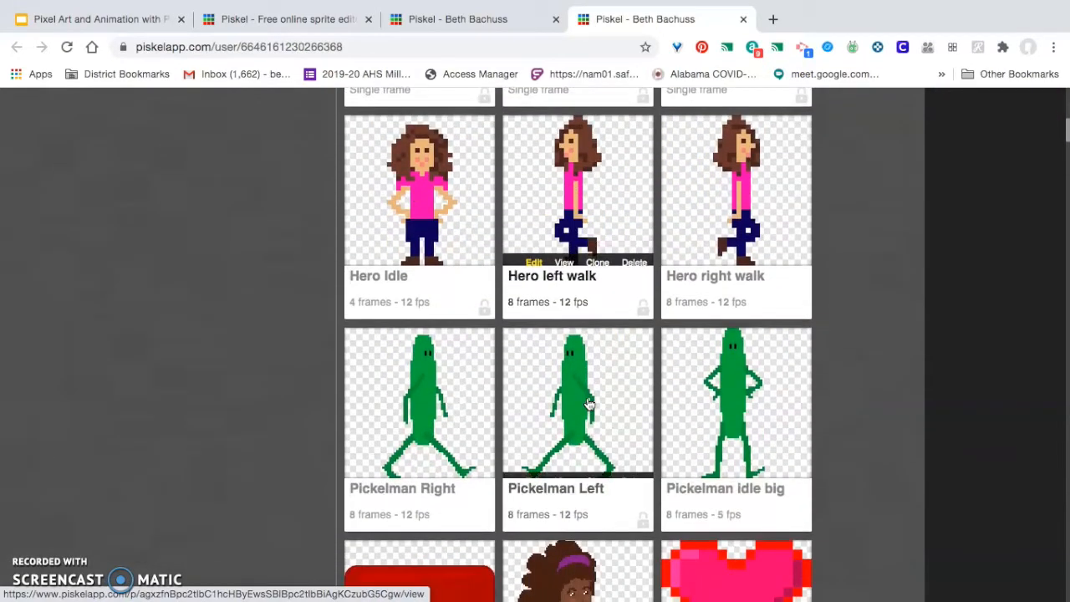
{"action": "left_click", "coordinate": [415, 439]}
{"action": "mouse_move", "coordinate": [409, 396]}
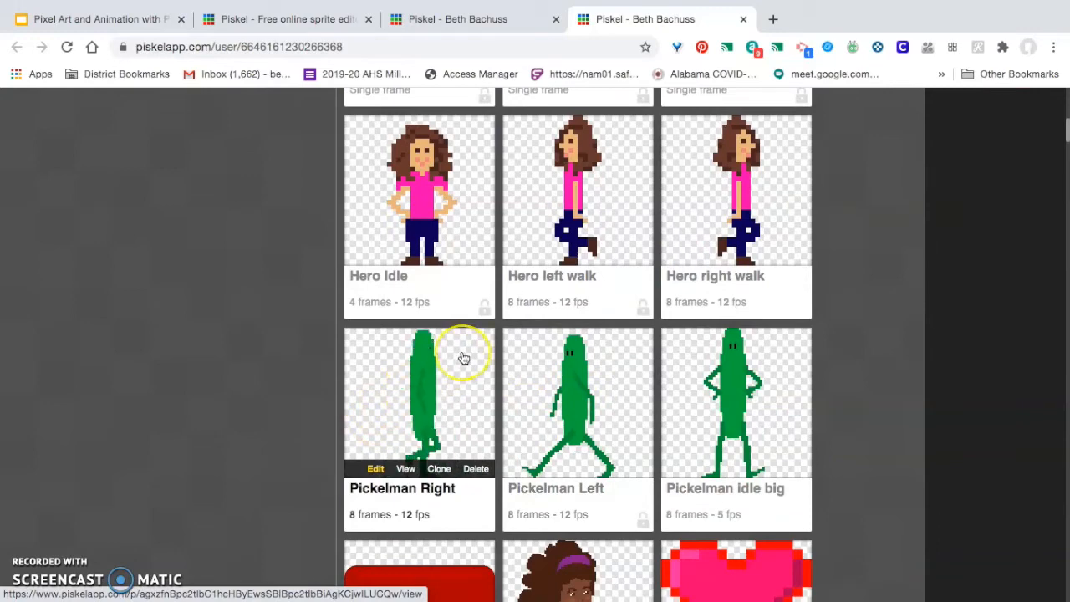
- Review the edit, view, clone and delete options on the portrait sprites and preview the Hero left walk animation
{"action": "scroll", "coordinate": [460, 356], "scroll_direction": "up", "scroll_amount": 6}
{"action": "mouse_move", "coordinate": [462, 357]}
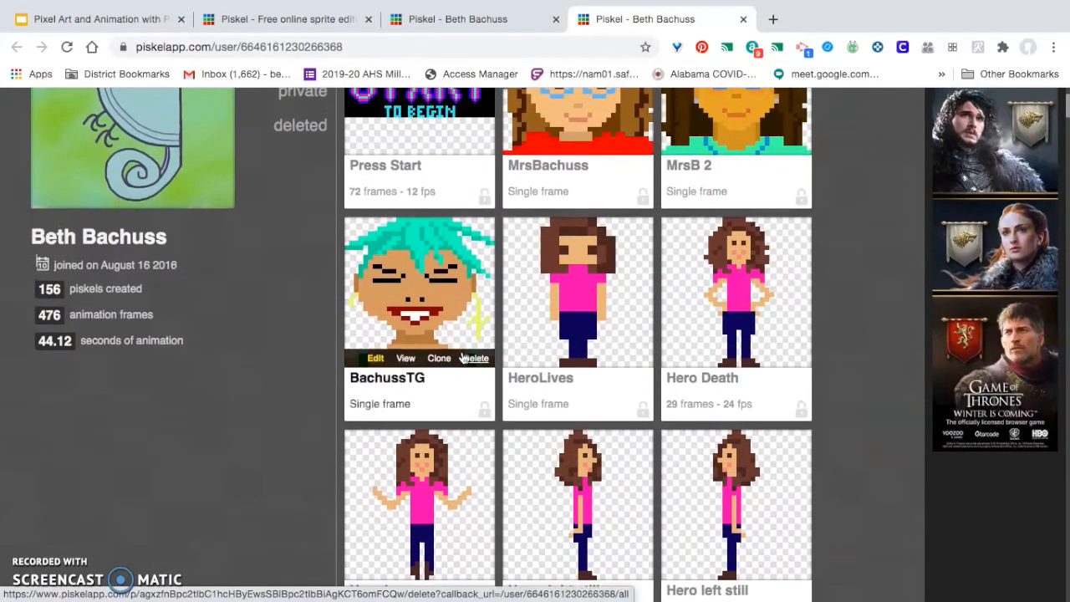
{"action": "scroll", "coordinate": [462, 358], "scroll_direction": "up", "scroll_amount": 2}
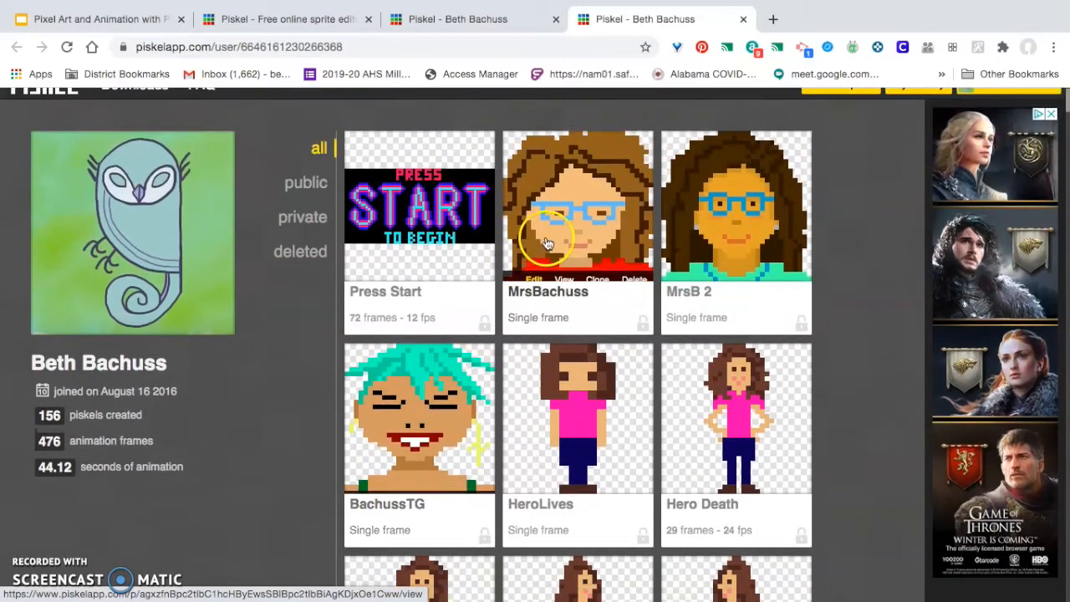
{"action": "left_click", "coordinate": [534, 274]}
{"action": "left_click", "coordinate": [562, 275]}
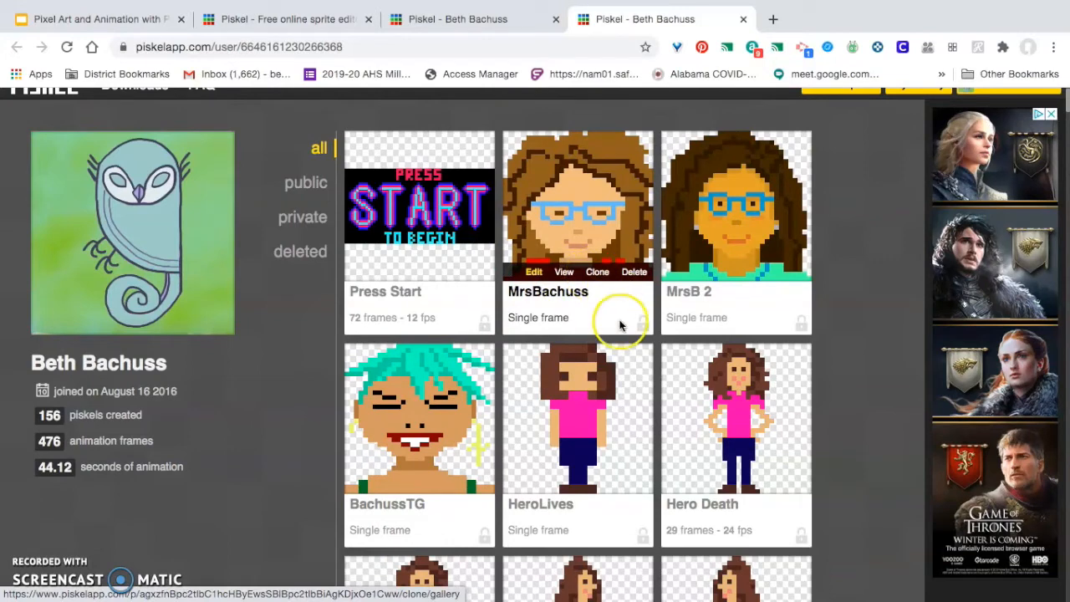
{"action": "scroll", "coordinate": [620, 325], "scroll_direction": "down", "scroll_amount": 3}
{"action": "scroll", "coordinate": [537, 442], "scroll_direction": "down", "scroll_amount": 2}
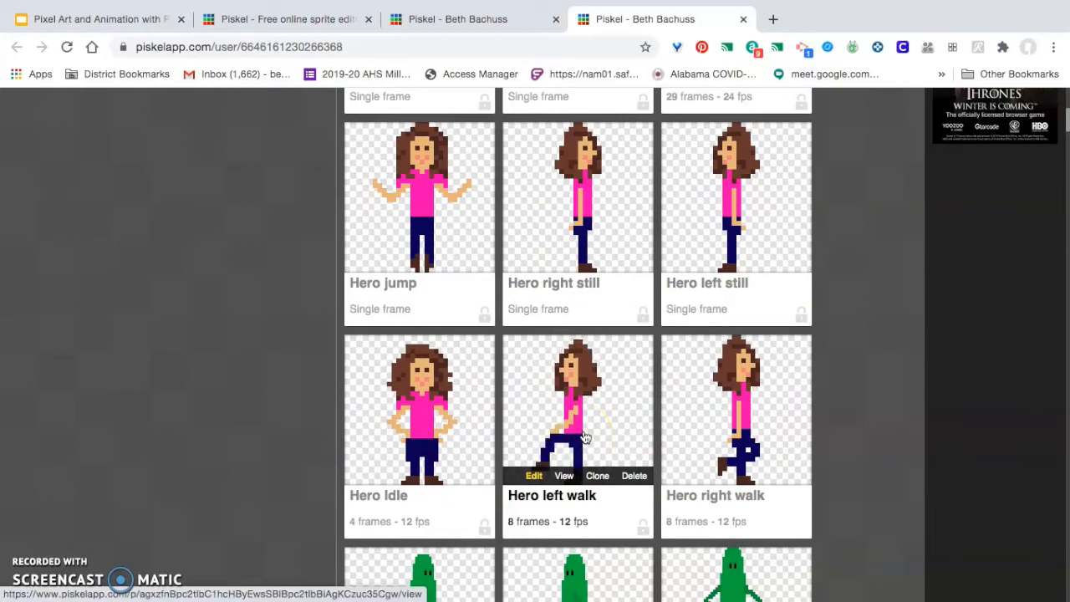
{"action": "scroll", "coordinate": [756, 417], "scroll_direction": "up", "scroll_amount": 5}
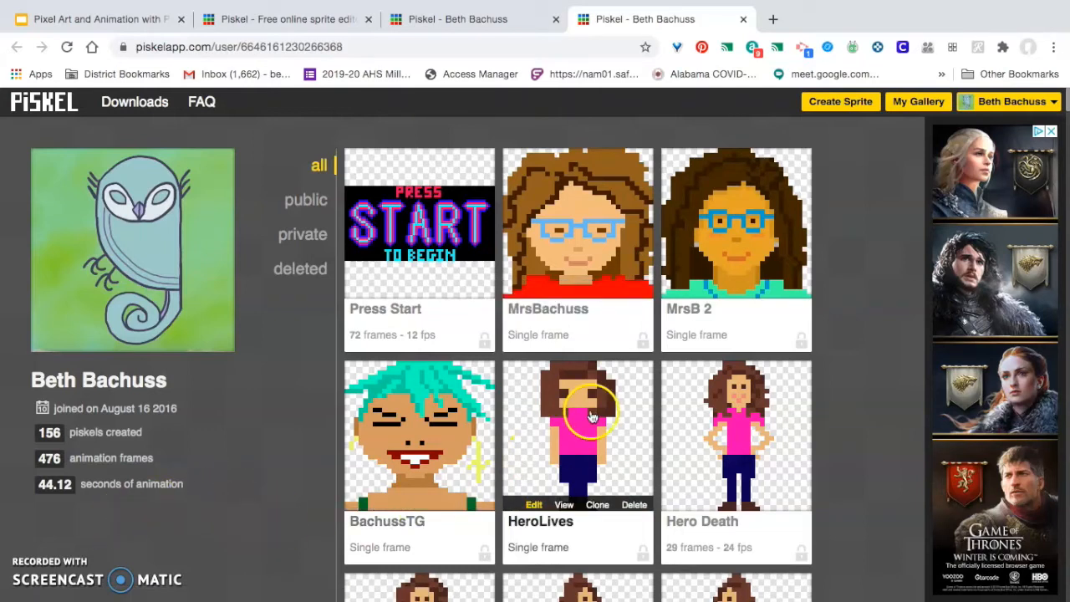
- Create a new sprite and resize its canvas to 64 x 64 px with the aspect ratio maintained
{"action": "left_click", "coordinate": [844, 101]}
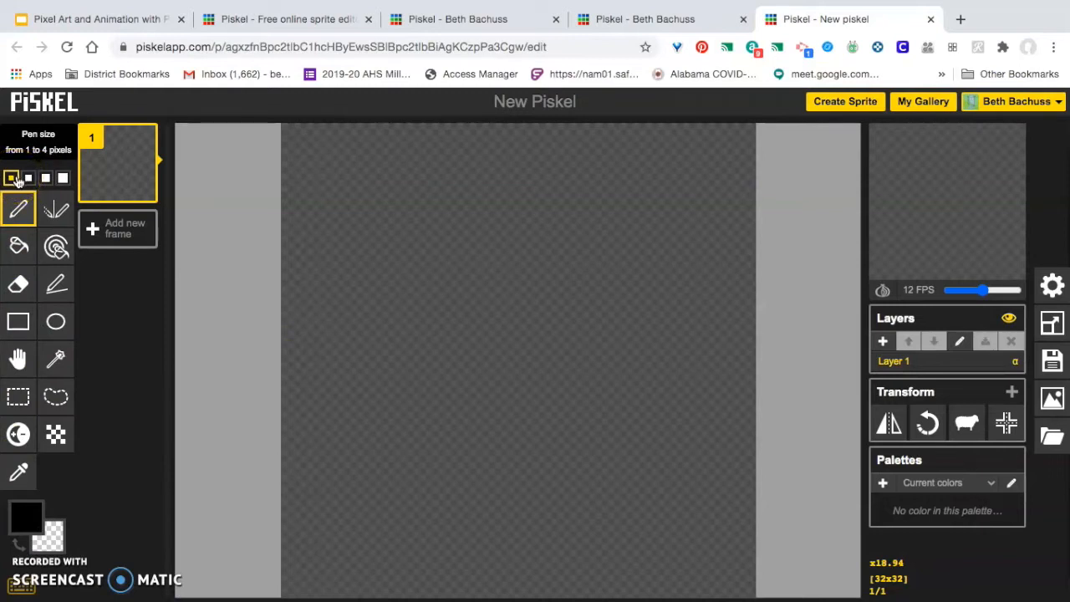
{"action": "left_click", "coordinate": [16, 287]}
{"action": "left_click", "coordinate": [57, 287]}
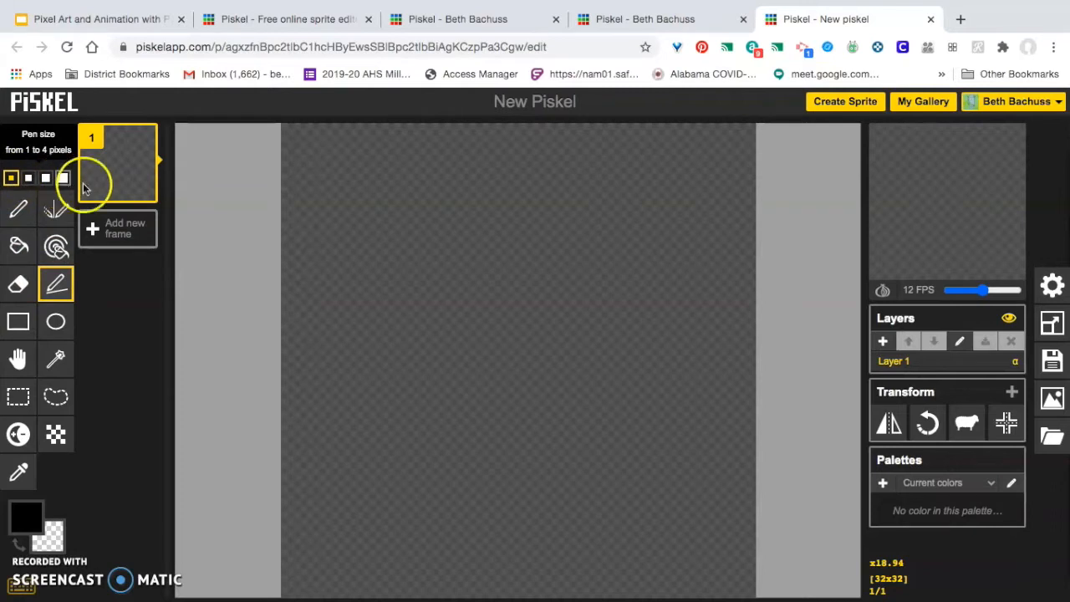
{"action": "left_click", "coordinate": [1052, 327]}
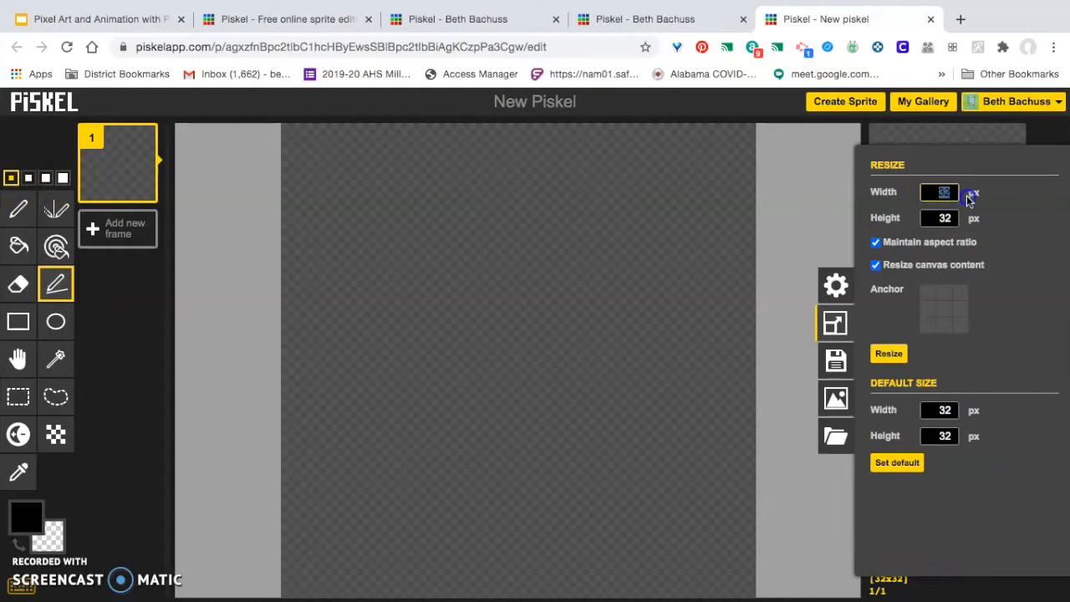
{"action": "key", "text": "Return"}
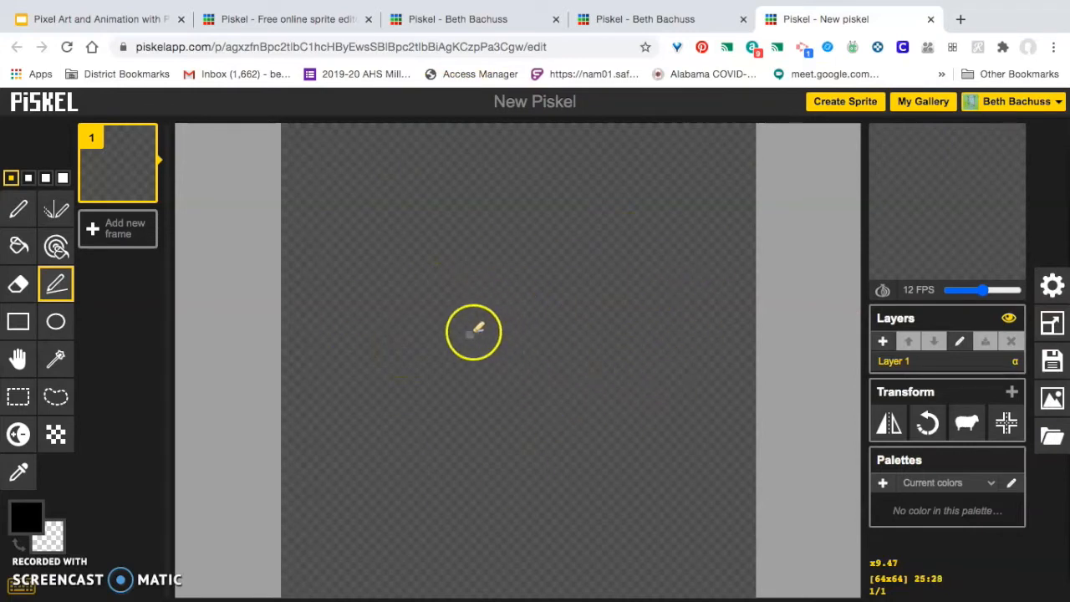
- Draw two thin black lines in the canvas's upper area with the 1-pixel pen and a thick diagonal stroke below with the 4-pixel pen
{"action": "left_click", "coordinate": [19, 210]}
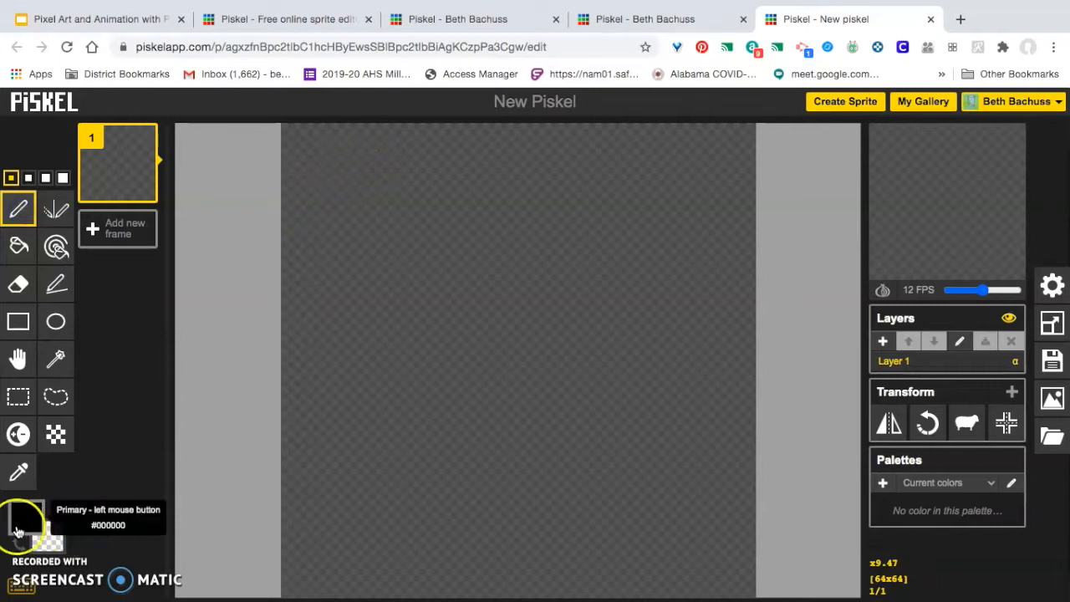
{"action": "left_click_drag", "start_coordinate": [363, 237], "coordinate": [428, 321]}
{"action": "left_click_drag", "start_coordinate": [565, 190], "coordinate": [635, 212]}
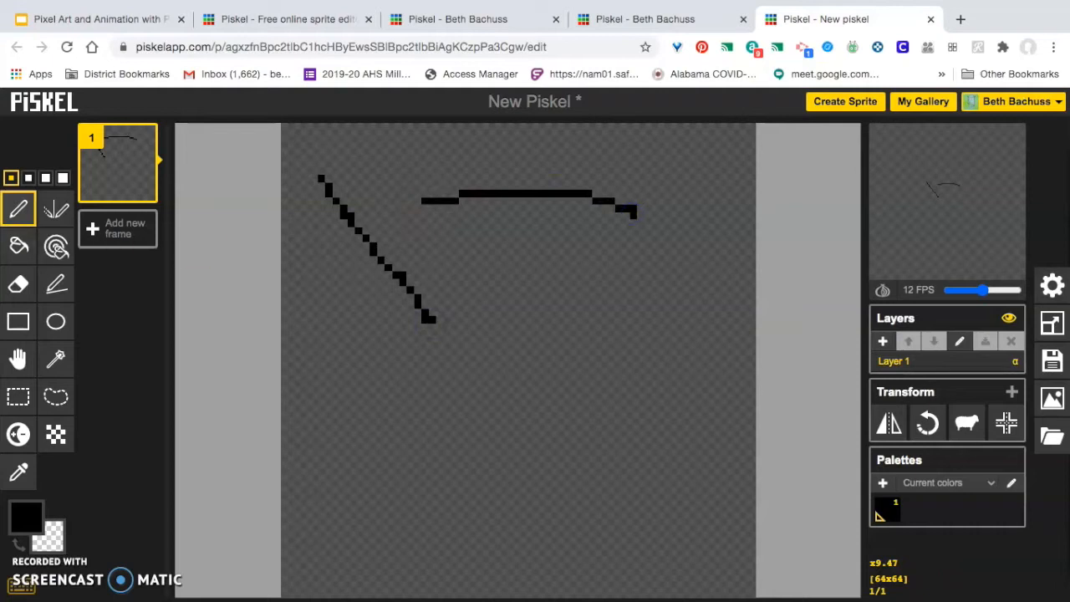
{"action": "left_click", "coordinate": [62, 178]}
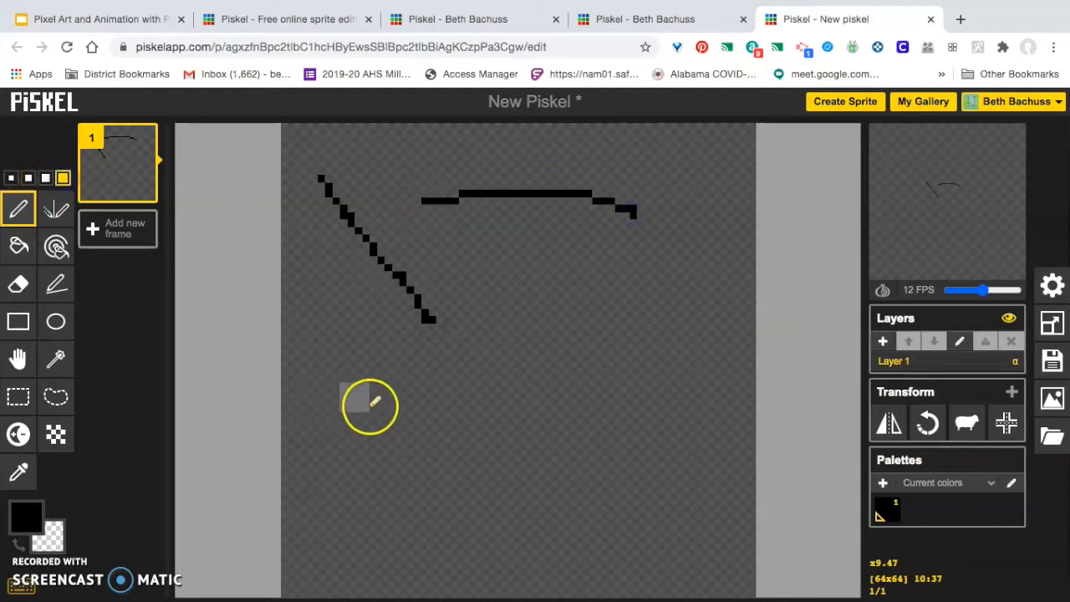
{"action": "mouse_move", "coordinate": [353, 371]}
{"action": "left_mouse_down"}
{"action": "mouse_move", "coordinate": [436, 445]}
{"action": "mouse_move", "coordinate": [512, 495]}
{"action": "left_mouse_up"}
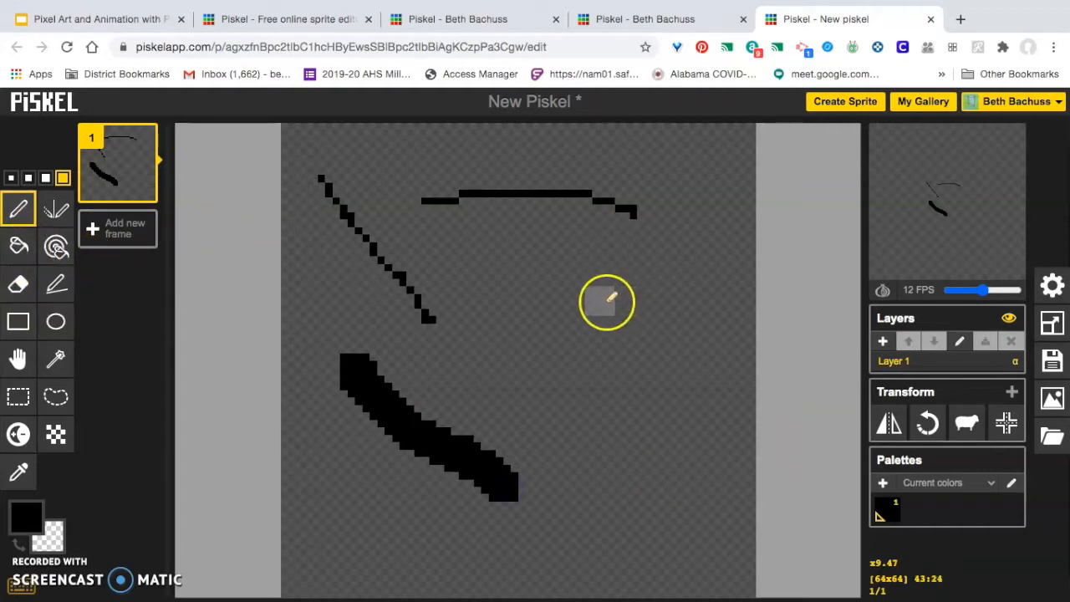
- Draw two closed black outlines with the 1-pixel pen, a round one near the centre and a tall one at the canvas's upper right
{"action": "left_click", "coordinate": [11, 178]}
{"action": "mouse_move", "coordinate": [560, 283]}
{"action": "left_mouse_down"}
{"action": "mouse_move", "coordinate": [516, 334]}
{"action": "mouse_move", "coordinate": [618, 356]}
{"action": "left_mouse_up"}
{"action": "mouse_move", "coordinate": [677, 184]}
{"action": "left_mouse_down"}
{"action": "mouse_move", "coordinate": [666, 310]}
{"action": "mouse_move", "coordinate": [719, 227]}
{"action": "left_mouse_up"}
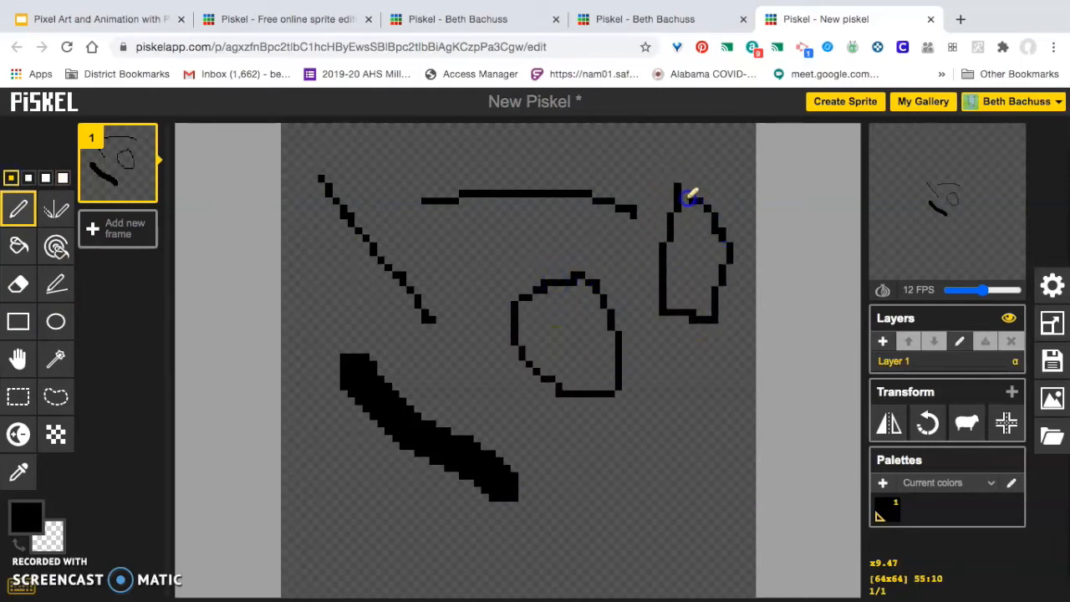
- Fill the round outline and the tall outline with black using the Paint bucket
{"action": "left_click", "coordinate": [18, 251]}
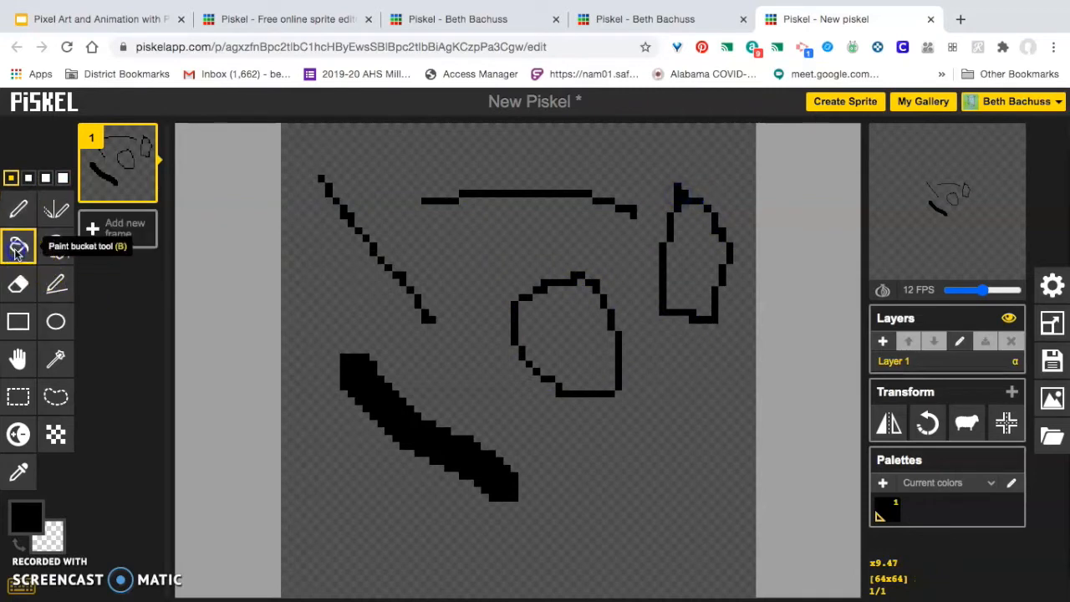
{"action": "left_click", "coordinate": [543, 322]}
{"action": "left_click", "coordinate": [690, 249]}
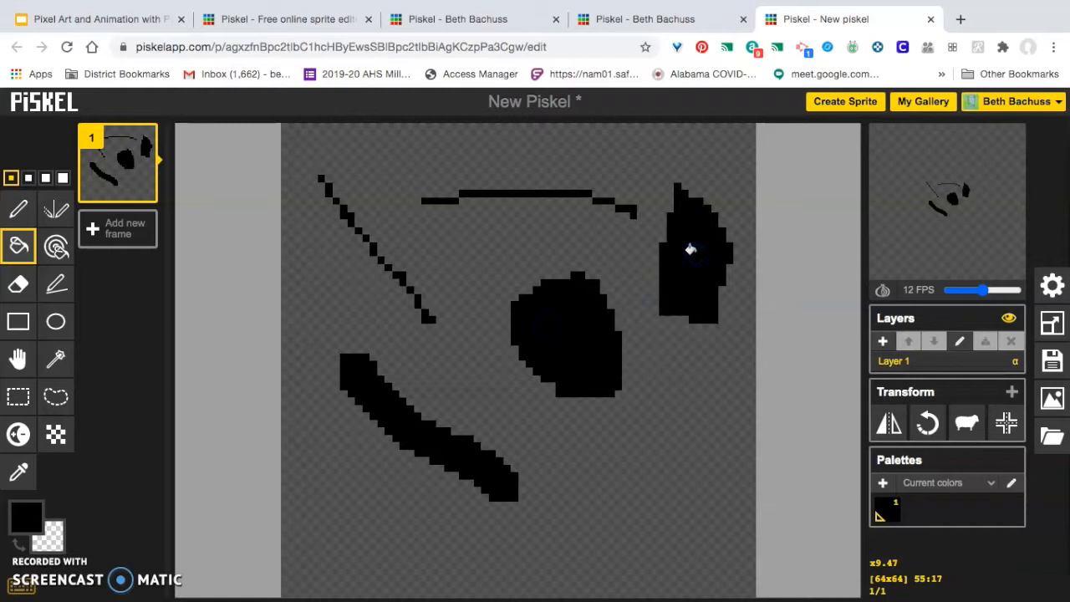
- Fill the background around the shapes with black and undo that fill
{"action": "left_click", "coordinate": [323, 292]}
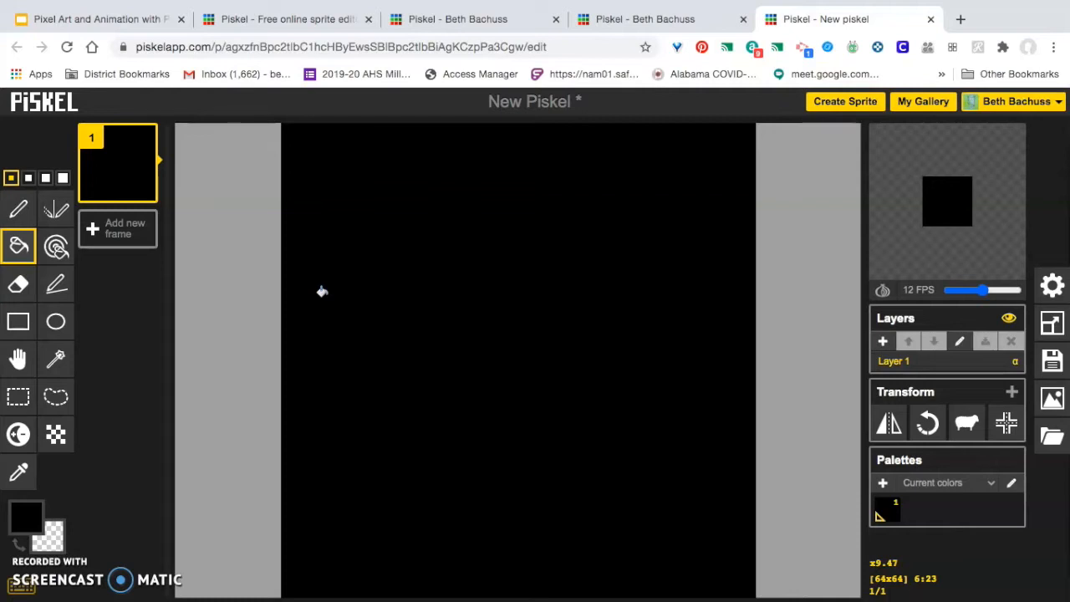
{"action": "key", "text": "ctrl+z"}
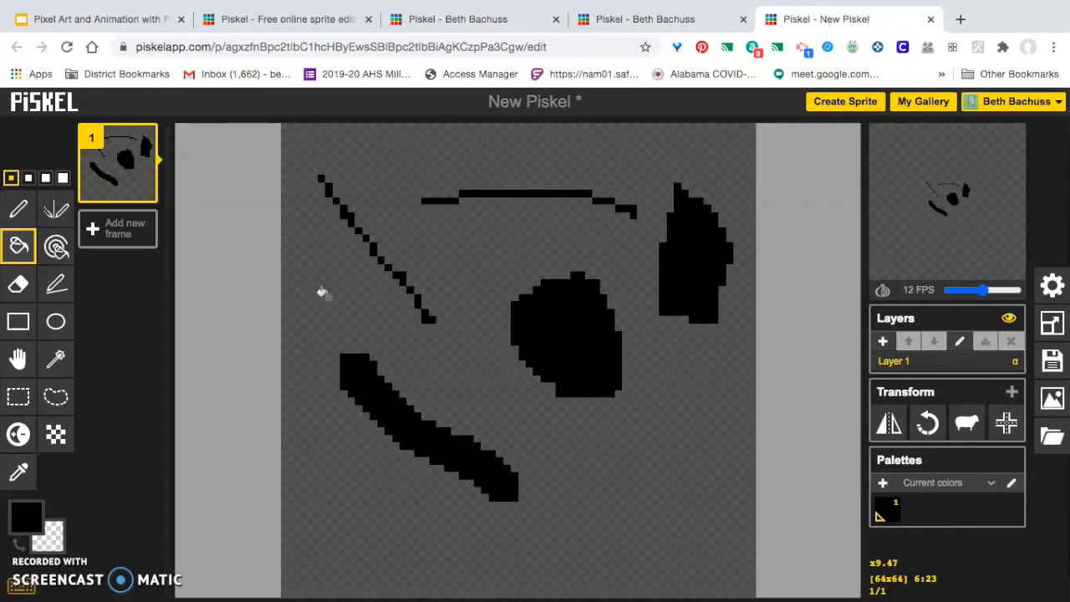
- Erase a 1-pixel-wide vertical stripe through the filled round shape
{"action": "left_click", "coordinate": [18, 286]}
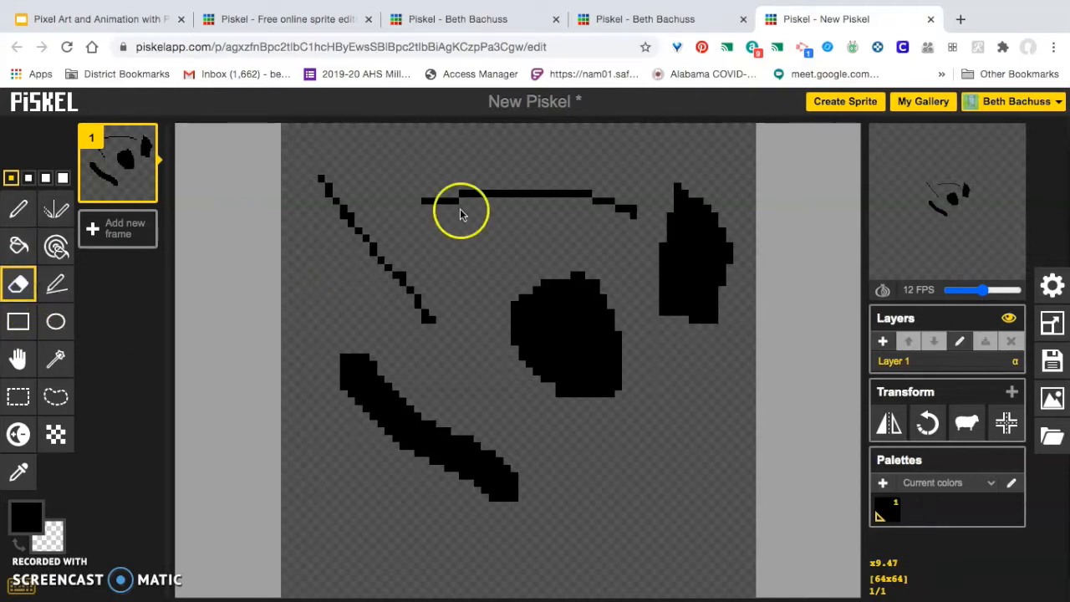
{"action": "left_click_drag", "start_coordinate": [551, 281], "coordinate": [553, 396]}
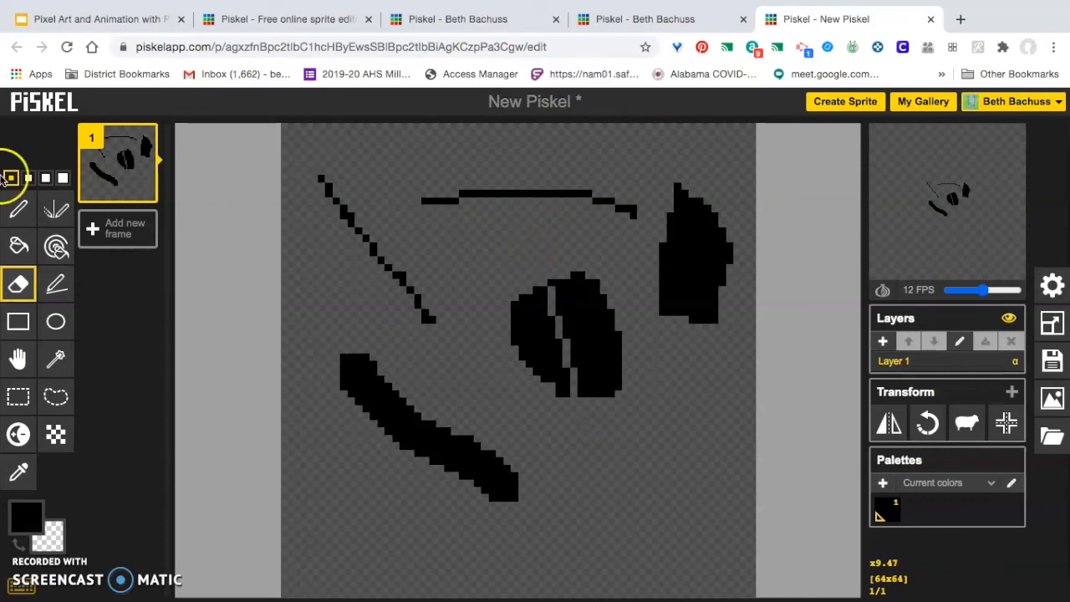
- Erase a second thin stripe through the round shape, then erase both filled shapes and the thick diagonal stroke with the 4-pixel eraser
{"action": "left_click_drag", "start_coordinate": [590, 336], "coordinate": [624, 423]}
{"action": "left_click", "coordinate": [61, 178]}
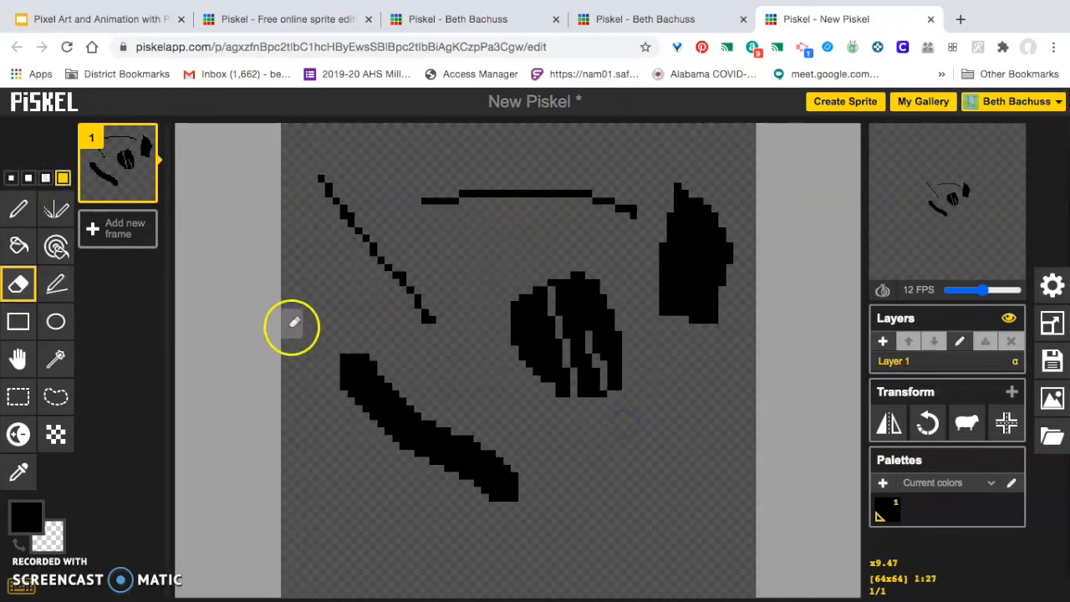
{"action": "mouse_move", "coordinate": [343, 359]}
{"action": "left_mouse_down"}
{"action": "mouse_move", "coordinate": [508, 474]}
{"action": "mouse_move", "coordinate": [515, 492]}
{"action": "mouse_move", "coordinate": [440, 468]}
{"action": "mouse_move", "coordinate": [399, 424]}
{"action": "mouse_move", "coordinate": [549, 372]}
{"action": "mouse_move", "coordinate": [547, 352]}
{"action": "mouse_move", "coordinate": [579, 339]}
{"action": "mouse_move", "coordinate": [593, 315]}
{"action": "mouse_move", "coordinate": [702, 302]}
{"action": "mouse_move", "coordinate": [707, 195]}
{"action": "mouse_move", "coordinate": [698, 185]}
{"action": "mouse_move", "coordinate": [671, 232]}
{"action": "mouse_move", "coordinate": [670, 318]}
{"action": "mouse_move", "coordinate": [704, 340]}
{"action": "mouse_move", "coordinate": [720, 288]}
{"action": "mouse_move", "coordinate": [722, 196]}
{"action": "mouse_move", "coordinate": [688, 271]}
{"action": "mouse_move", "coordinate": [567, 397]}
{"action": "mouse_move", "coordinate": [611, 385]}
{"action": "mouse_move", "coordinate": [592, 312]}
{"action": "left_mouse_up"}
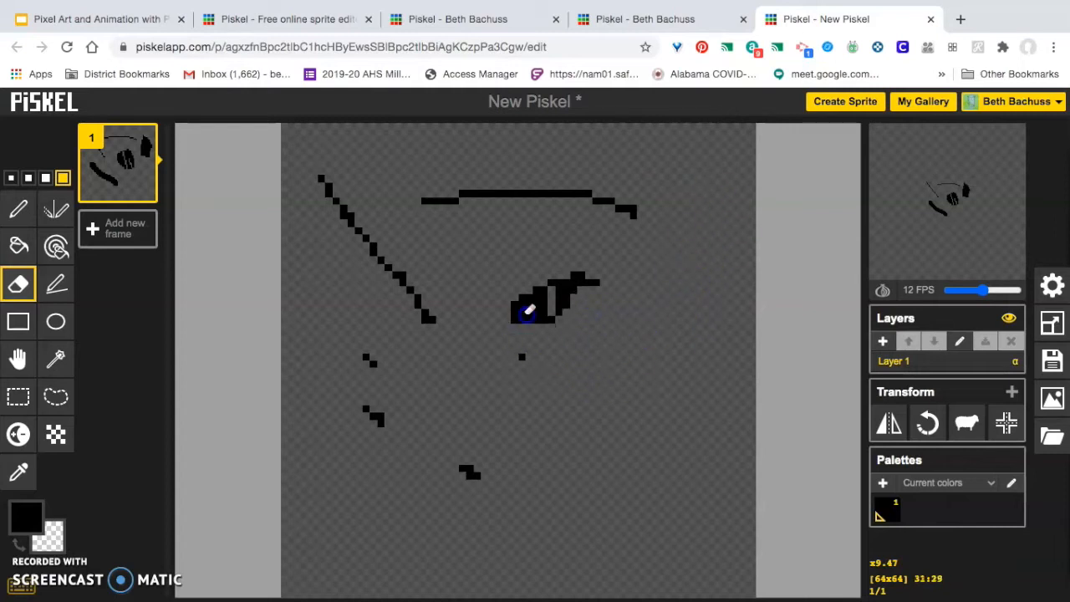
{"action": "mouse_move", "coordinate": [527, 312]}
{"action": "left_mouse_down"}
{"action": "mouse_move", "coordinate": [567, 279]}
{"action": "mouse_move", "coordinate": [595, 278]}
{"action": "left_mouse_up"}
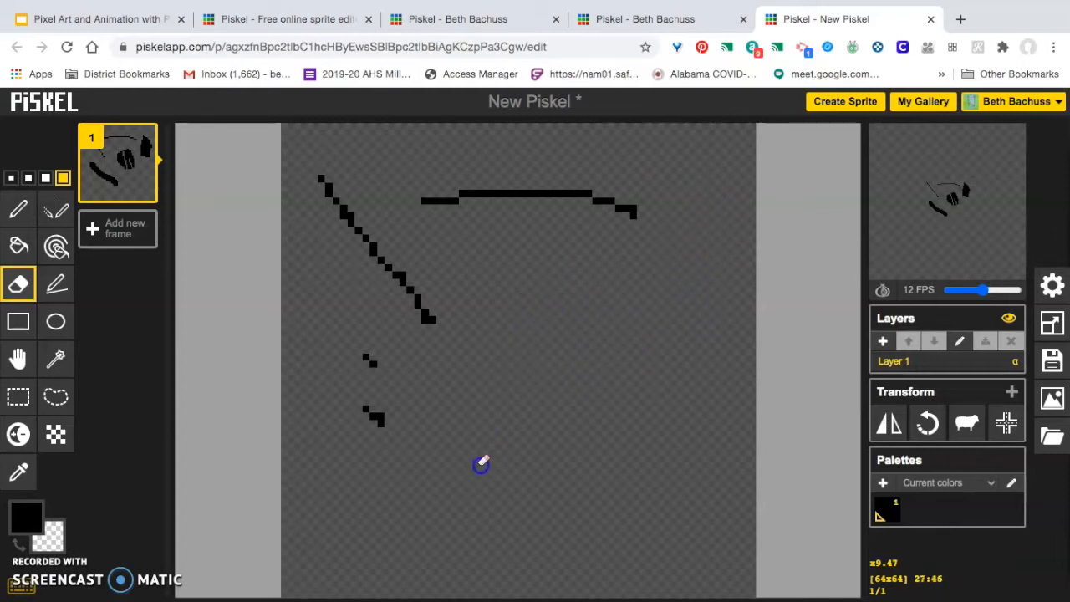
- Draw a 4-pixel-thick rectangle over the diagonal line's lower end and a 1-pixel-thick square around the curved line's right end
{"action": "left_click", "coordinate": [17, 324]}
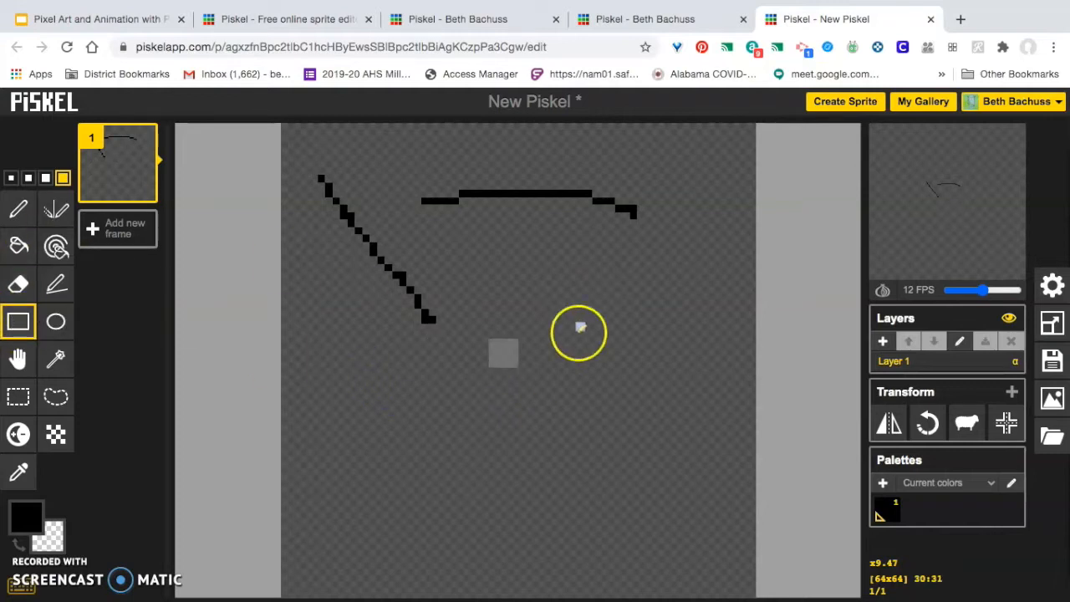
{"action": "left_click_drag", "start_coordinate": [340, 287], "coordinate": [502, 409]}
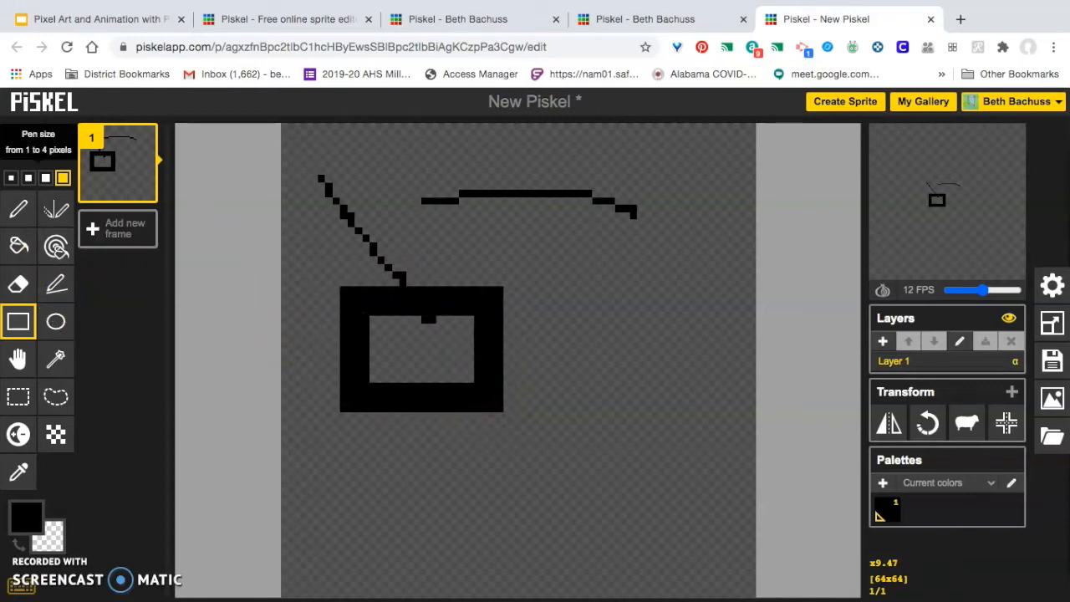
{"action": "left_click", "coordinate": [11, 178]}
{"action": "left_click_drag", "start_coordinate": [574, 162], "coordinate": [573, 189]}
{"action": "left_click_drag", "start_coordinate": [593, 235], "coordinate": [673, 528]}
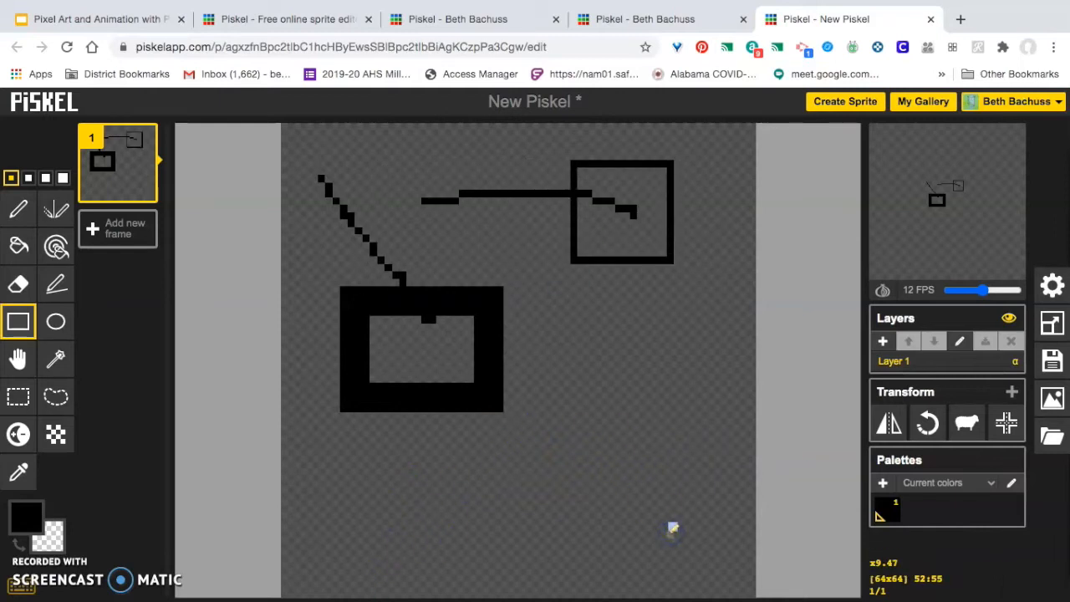
- Shift the whole drawing down and slightly to the right with the Move tool
{"action": "left_click", "coordinate": [20, 366]}
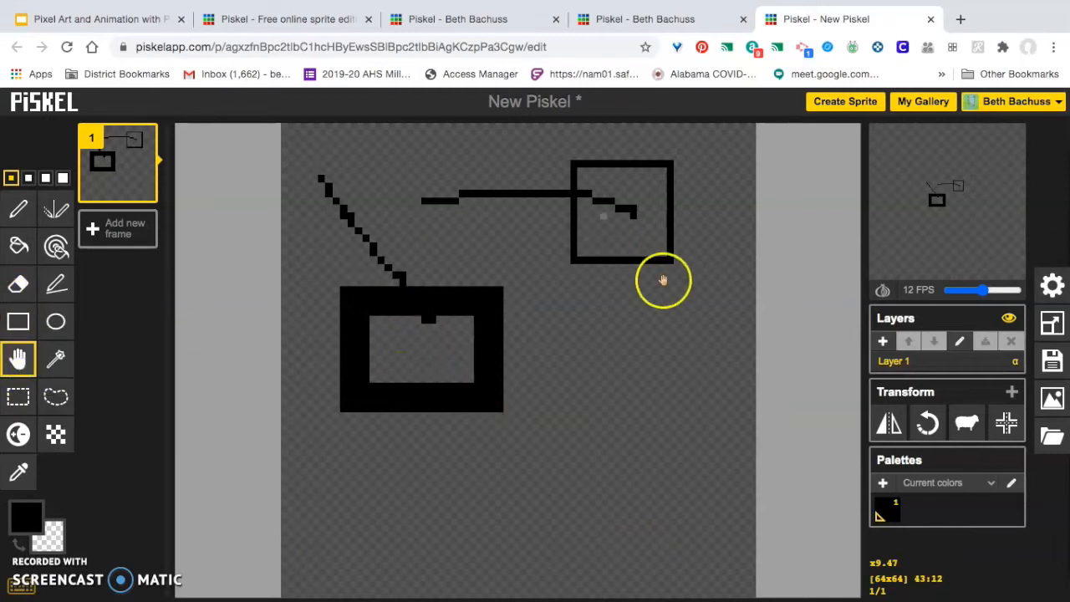
{"action": "mouse_move", "coordinate": [482, 323]}
{"action": "left_mouse_down"}
{"action": "mouse_move", "coordinate": [512, 420]}
{"action": "mouse_move", "coordinate": [502, 298]}
{"action": "mouse_move", "coordinate": [497, 434]}
{"action": "mouse_move", "coordinate": [496, 382]}
{"action": "left_mouse_up"}
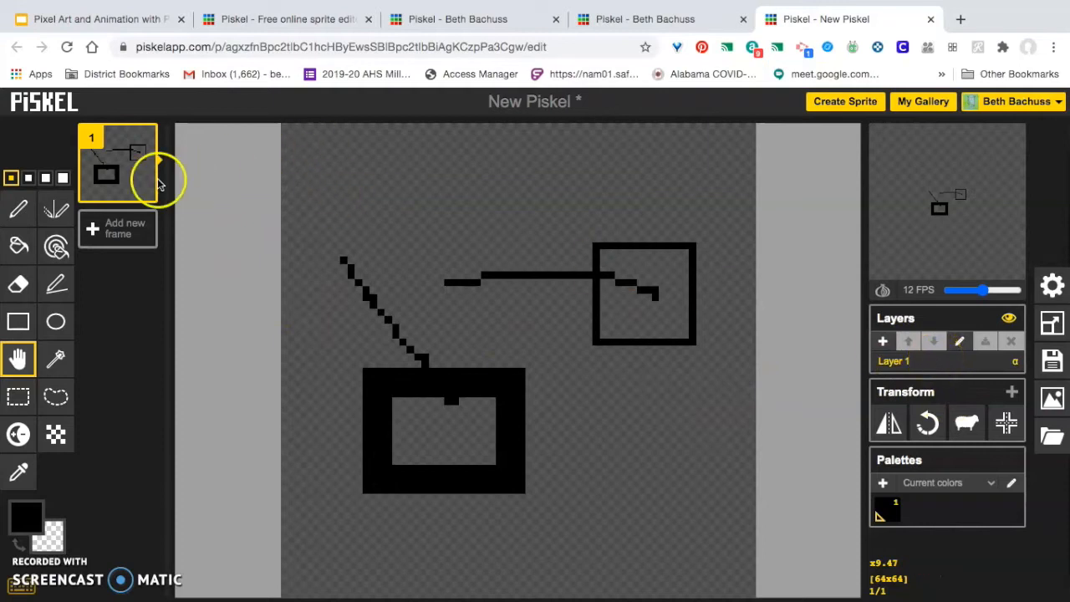
- Add a blank second frame and delete it
{"action": "left_click", "coordinate": [107, 227]}
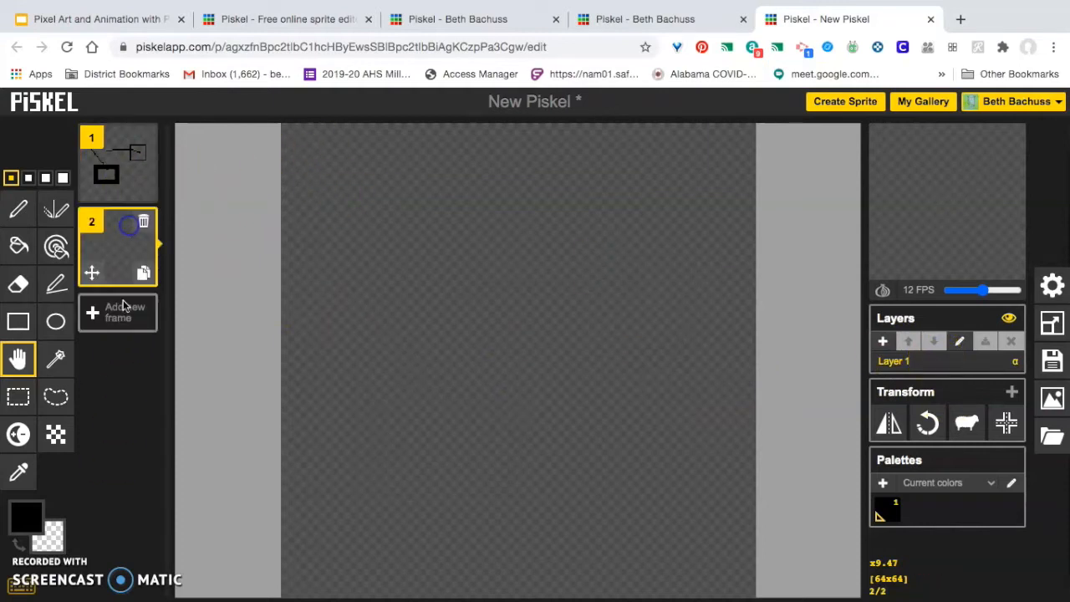
{"action": "left_click", "coordinate": [145, 220]}
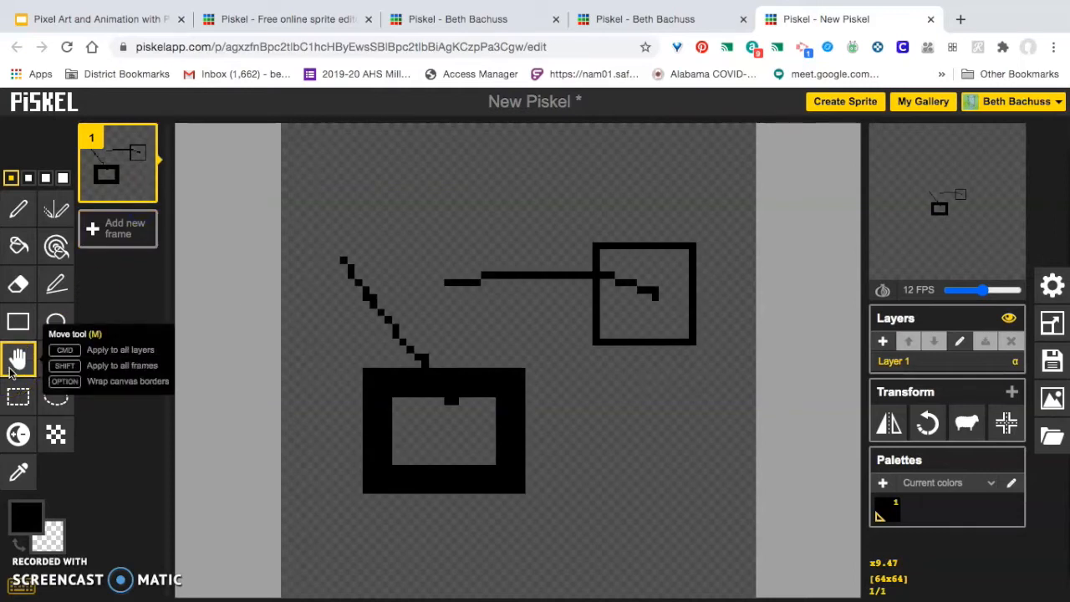
- Nudge the whole drawing on frame 1 slightly upward and to the right with the Move tool
{"action": "left_click_drag", "start_coordinate": [447, 395], "coordinate": [447, 403]}
{"action": "left_click_drag", "start_coordinate": [475, 295], "coordinate": [453, 325]}
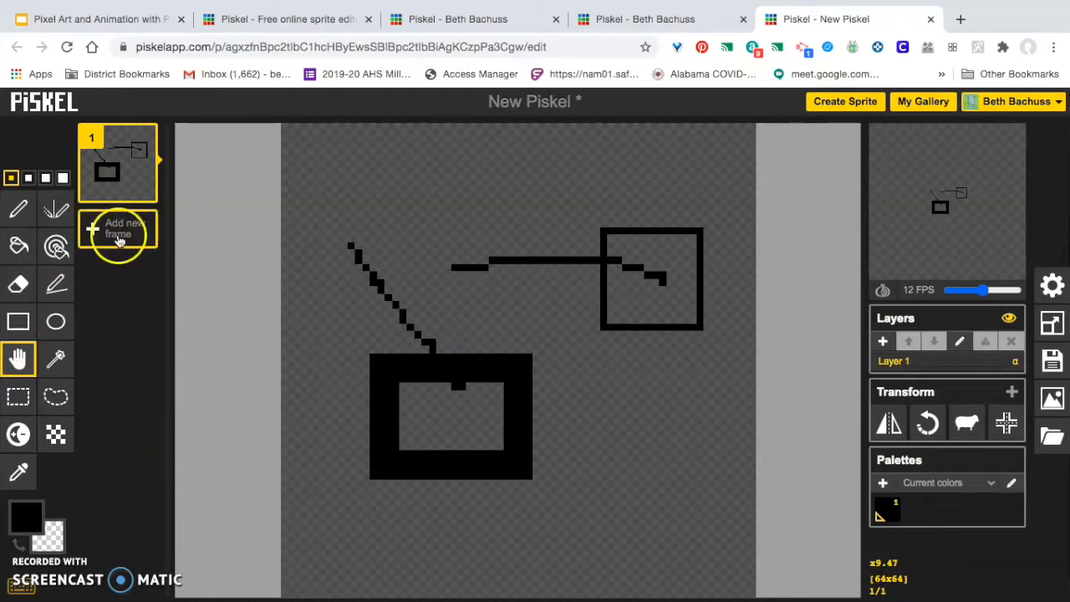
{"action": "left_click", "coordinate": [18, 360]}
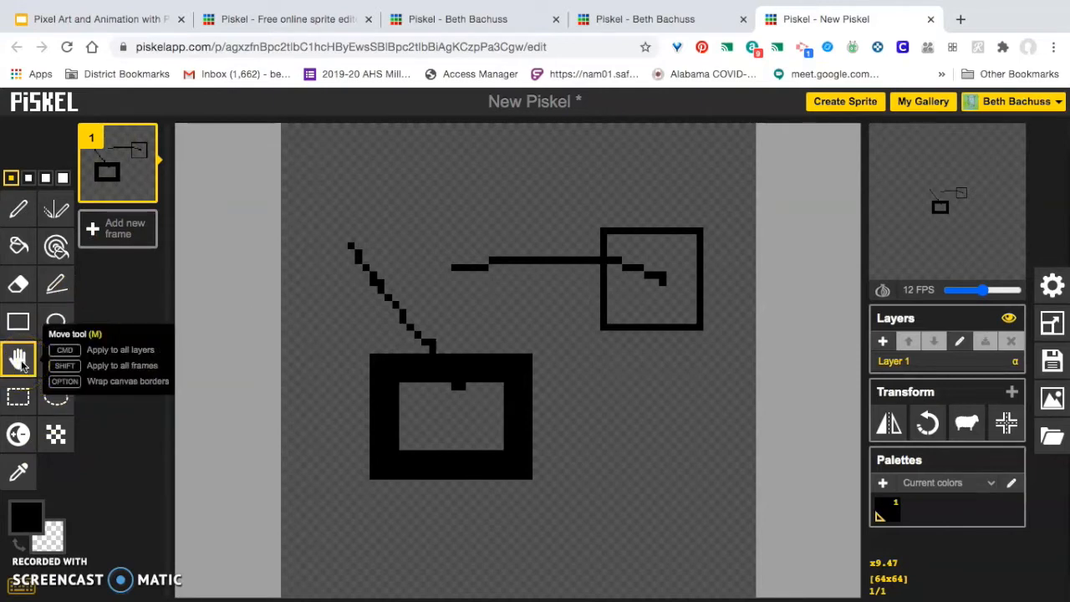
{"action": "left_click", "coordinate": [394, 354]}
{"action": "mouse_move", "coordinate": [384, 373]}
{"action": "left_mouse_down"}
{"action": "mouse_move", "coordinate": [690, 382]}
{"action": "mouse_move", "coordinate": [878, 407]}
{"action": "mouse_move", "coordinate": [758, 425]}
{"action": "mouse_move", "coordinate": [616, 425]}
{"action": "mouse_move", "coordinate": [387, 335]}
{"action": "mouse_move", "coordinate": [310, 363]}
{"action": "mouse_move", "coordinate": [164, 361]}
{"action": "mouse_move", "coordinate": [145, 351]}
{"action": "mouse_move", "coordinate": [362, 339]}
{"action": "mouse_move", "coordinate": [396, 239]}
{"action": "mouse_move", "coordinate": [390, 124]}
{"action": "mouse_move", "coordinate": [396, 465]}
{"action": "mouse_move", "coordinate": [416, 184]}
{"action": "mouse_move", "coordinate": [423, 303]}
{"action": "mouse_move", "coordinate": [374, 362]}
{"action": "mouse_move", "coordinate": [382, 377]}
{"action": "left_mouse_up"}
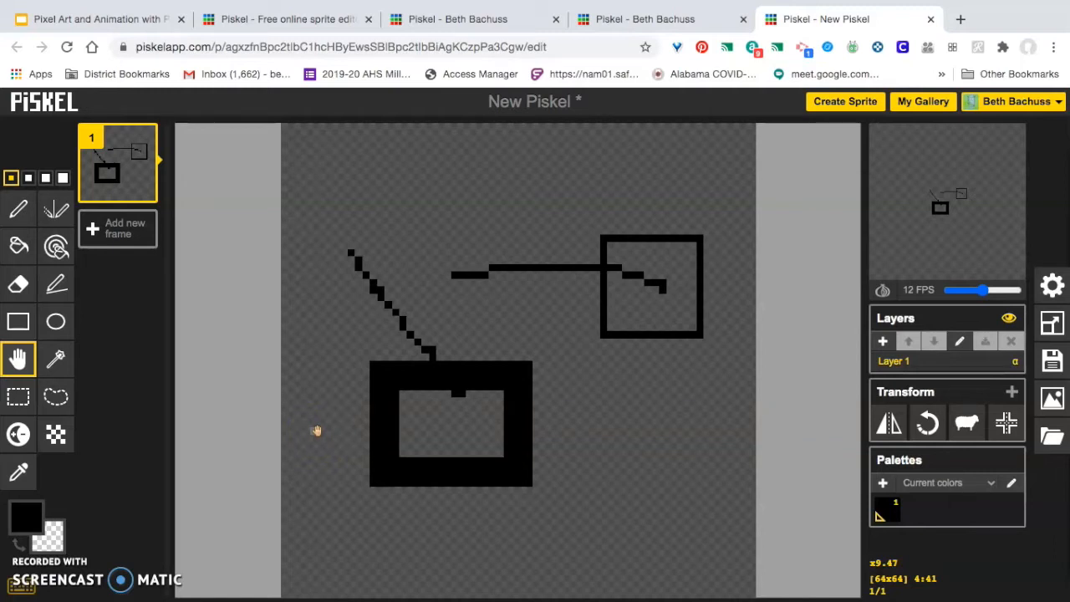
- Move the drawing past the canvas's lower edge and back up, then past its left edge and back toward the centre
{"action": "left_click_drag", "start_coordinate": [430, 377], "coordinate": [433, 529]}
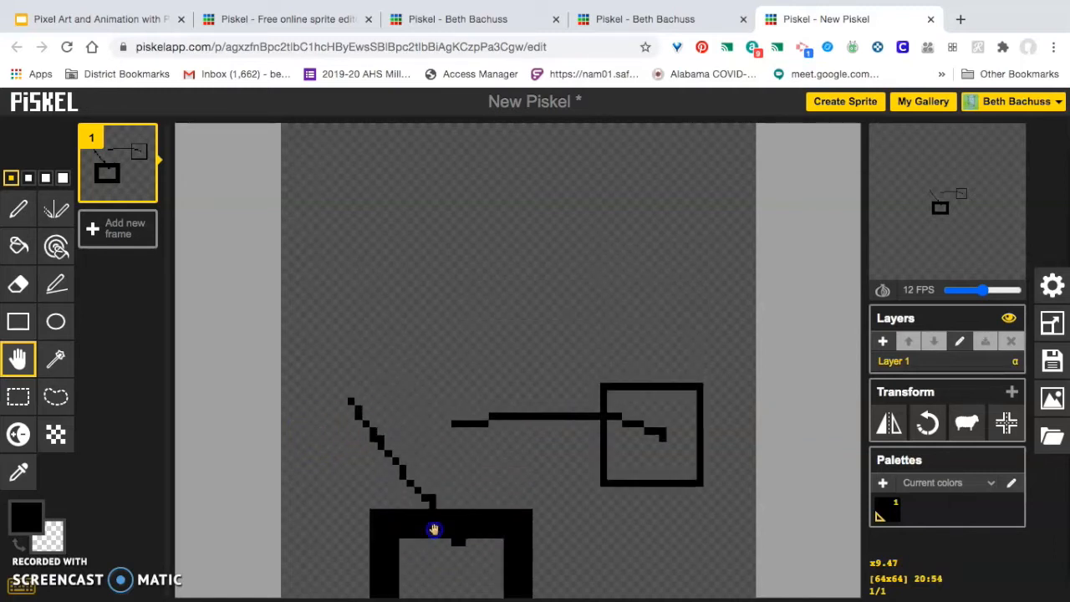
{"action": "left_click_drag", "start_coordinate": [478, 449], "coordinate": [482, 351]}
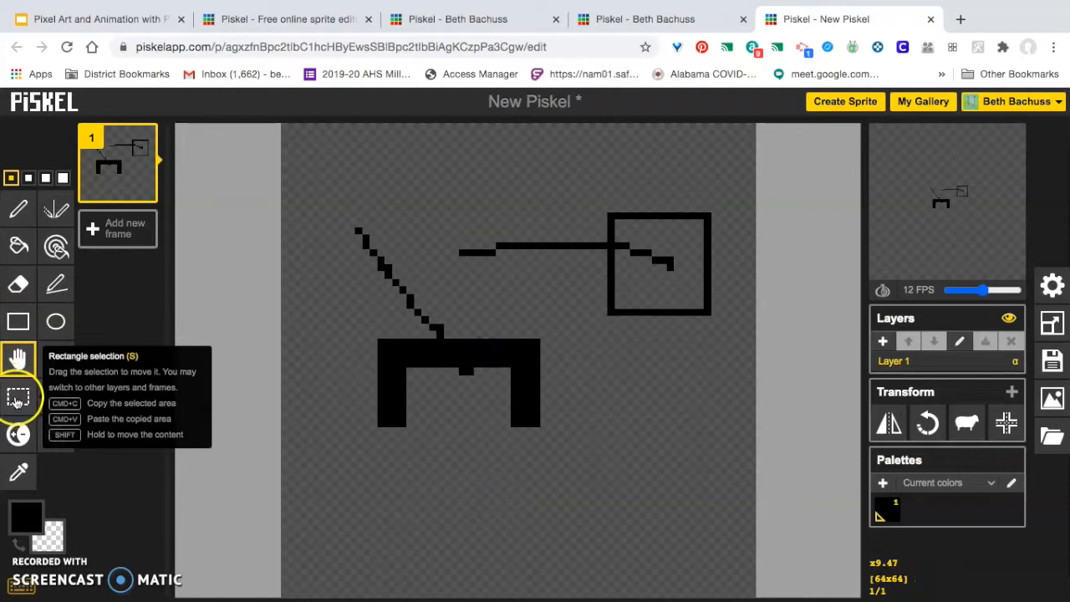
{"action": "mouse_move", "coordinate": [523, 347]}
{"action": "left_mouse_down"}
{"action": "mouse_move", "coordinate": [513, 354]}
{"action": "mouse_move", "coordinate": [504, 513]}
{"action": "mouse_move", "coordinate": [543, 410]}
{"action": "mouse_move", "coordinate": [220, 401]}
{"action": "left_mouse_up"}
{"action": "mouse_move", "coordinate": [359, 317]}
{"action": "left_mouse_down"}
{"action": "mouse_move", "coordinate": [611, 305]}
{"action": "mouse_move", "coordinate": [616, 317]}
{"action": "mouse_move", "coordinate": [513, 386]}
{"action": "mouse_move", "coordinate": [520, 359]}
{"action": "left_mouse_up"}
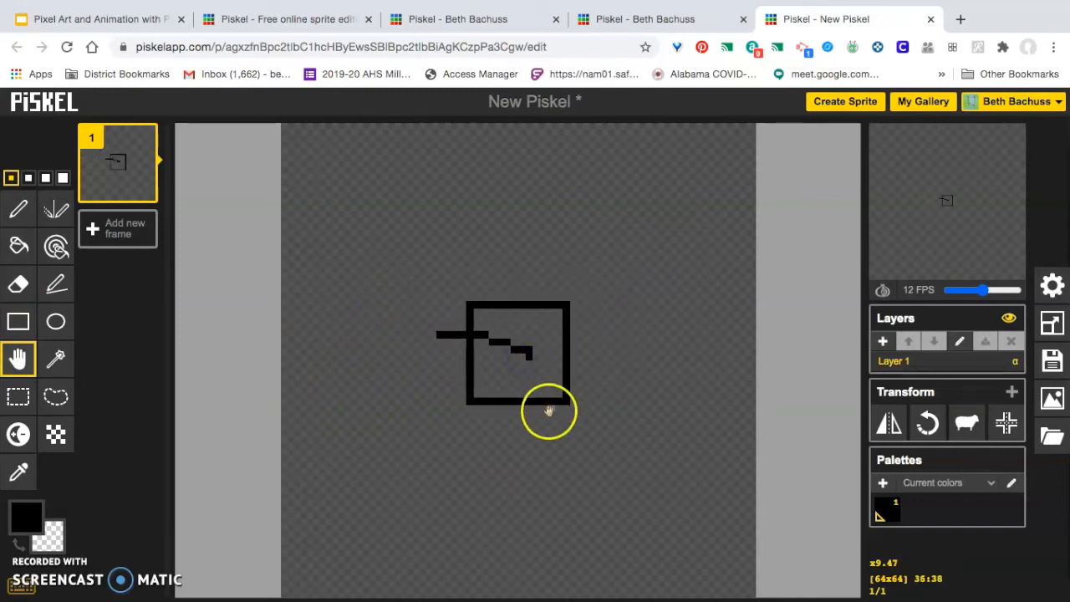
- Select the area just left of the square with Rectangle selection and move its line fragment to the canvas's upper left
{"action": "left_click", "coordinate": [17, 396]}
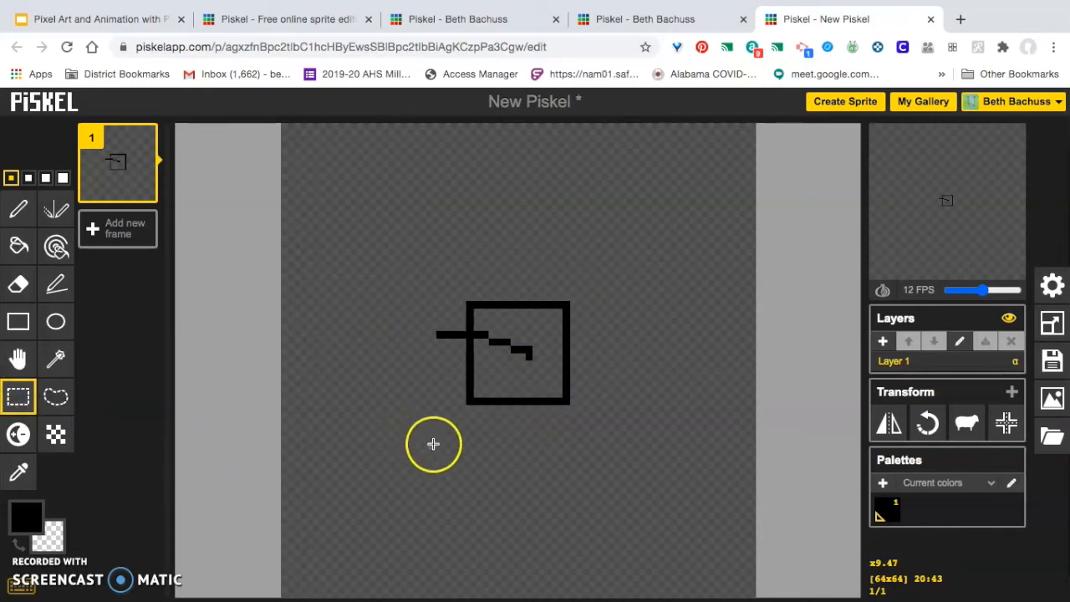
{"action": "left_click_drag", "start_coordinate": [362, 272], "coordinate": [462, 392]}
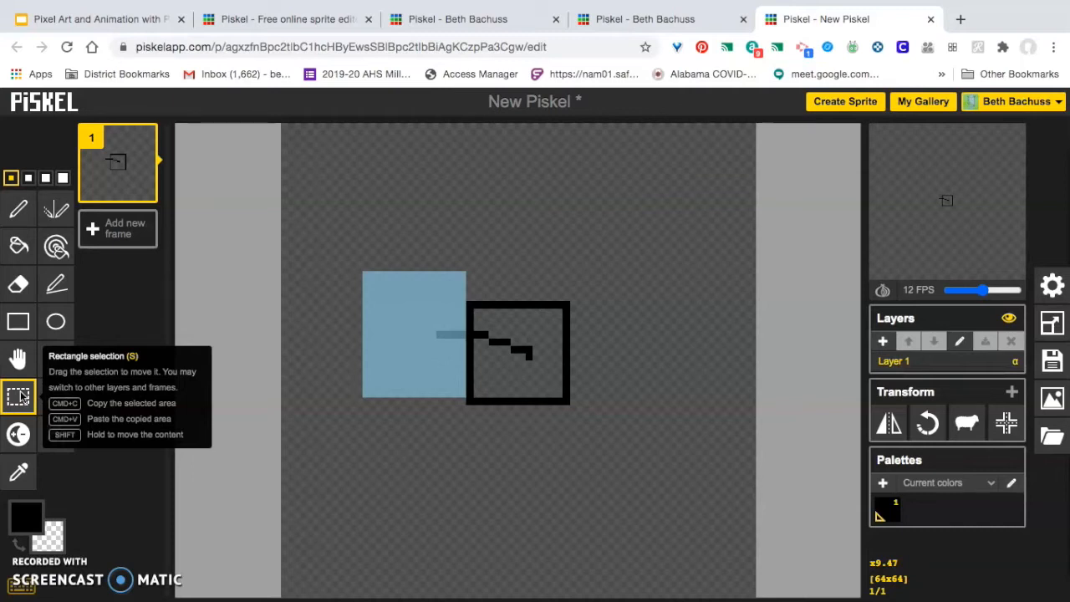
{"action": "left_click_drag", "start_coordinate": [390, 342], "coordinate": [323, 223]}
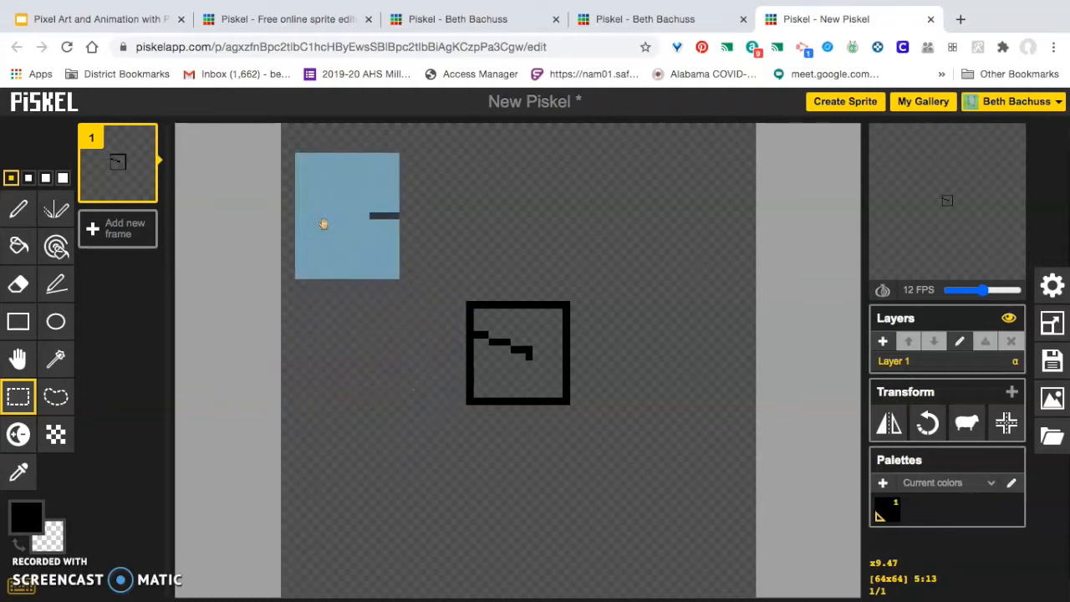
{"action": "key", "text": "Return"}
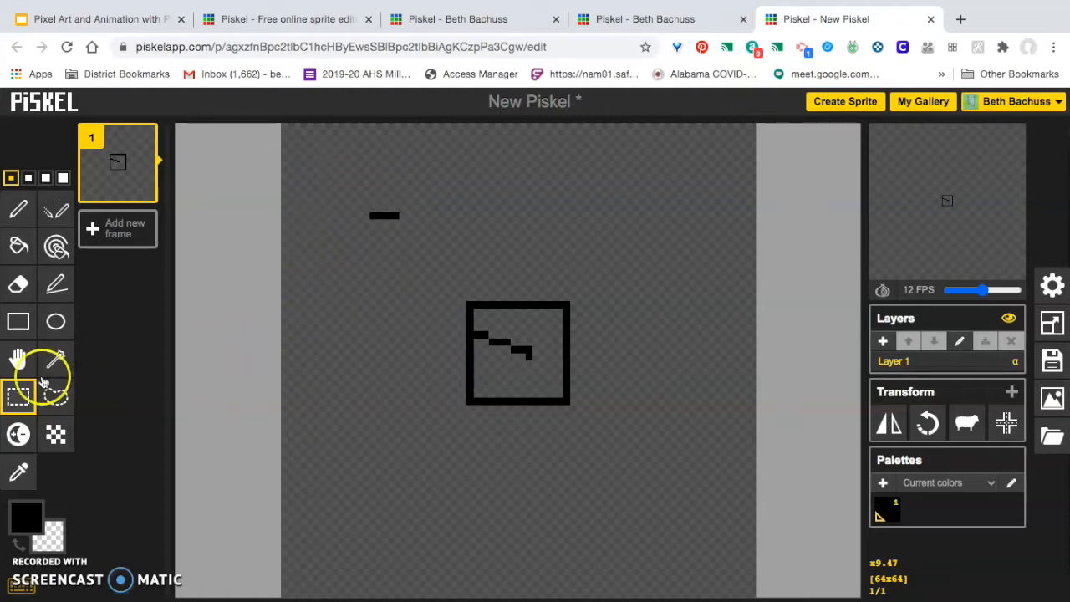
- Draw a vertical black bar on the left side of the canvas with the 4-pixel pen
{"action": "left_click", "coordinate": [18, 434]}
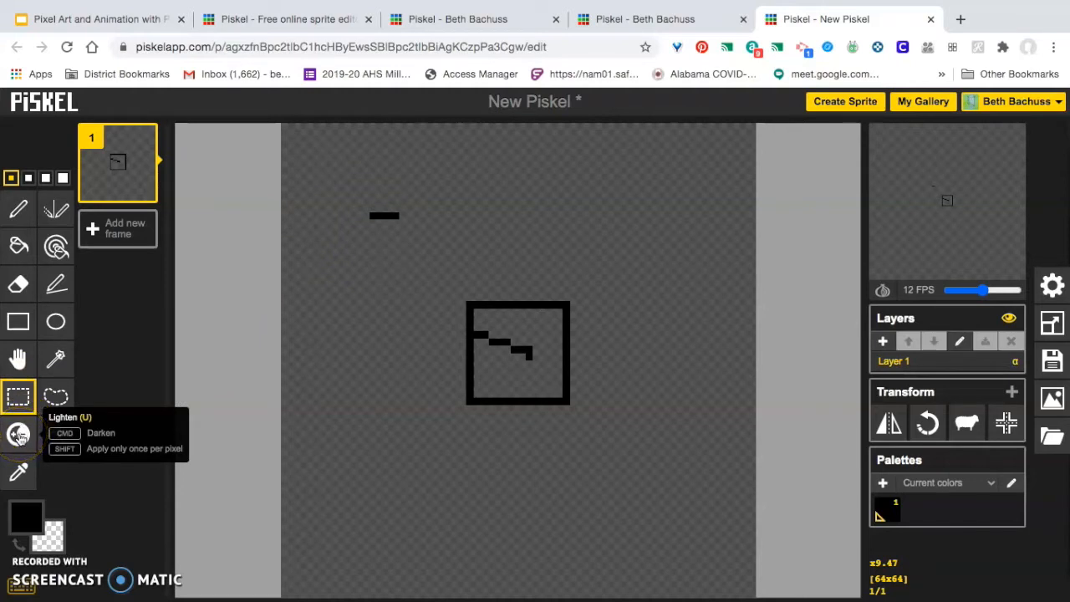
{"action": "left_click", "coordinate": [21, 202]}
{"action": "left_click", "coordinate": [63, 177]}
{"action": "left_click_drag", "start_coordinate": [339, 251], "coordinate": [346, 449]}
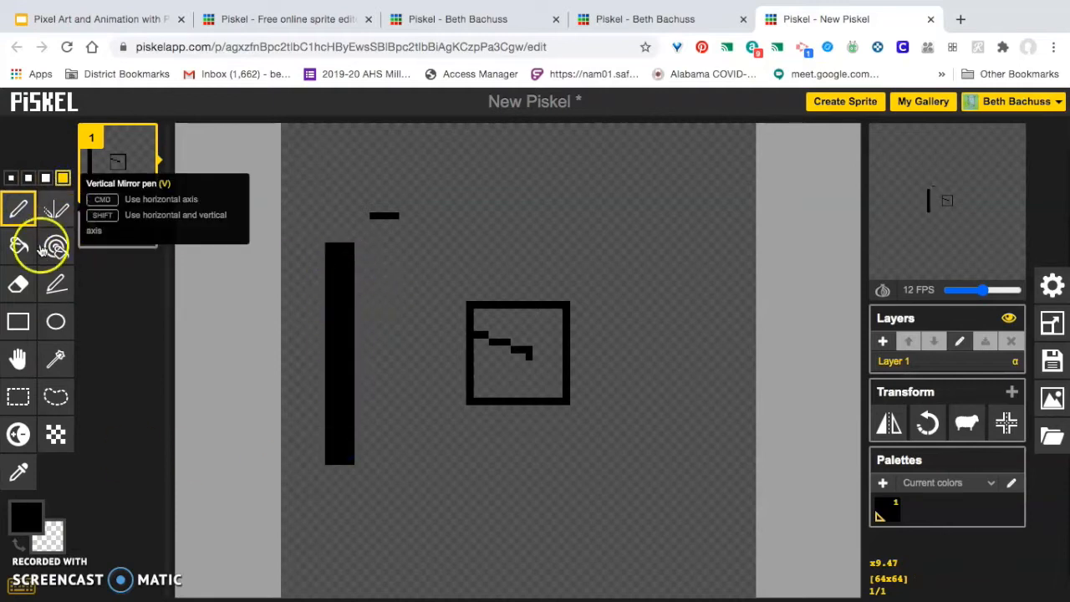
- Lighten two patches of the vertical bar with the Lighten tool, taking the lower patch to white
{"action": "left_click", "coordinate": [19, 426]}
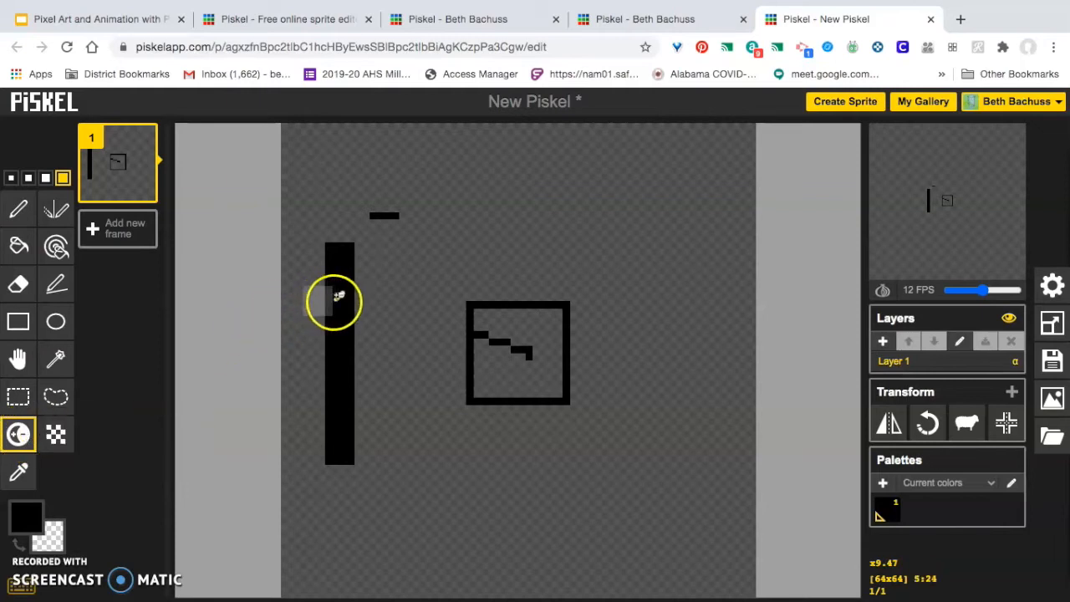
{"action": "left_click", "coordinate": [349, 297]}
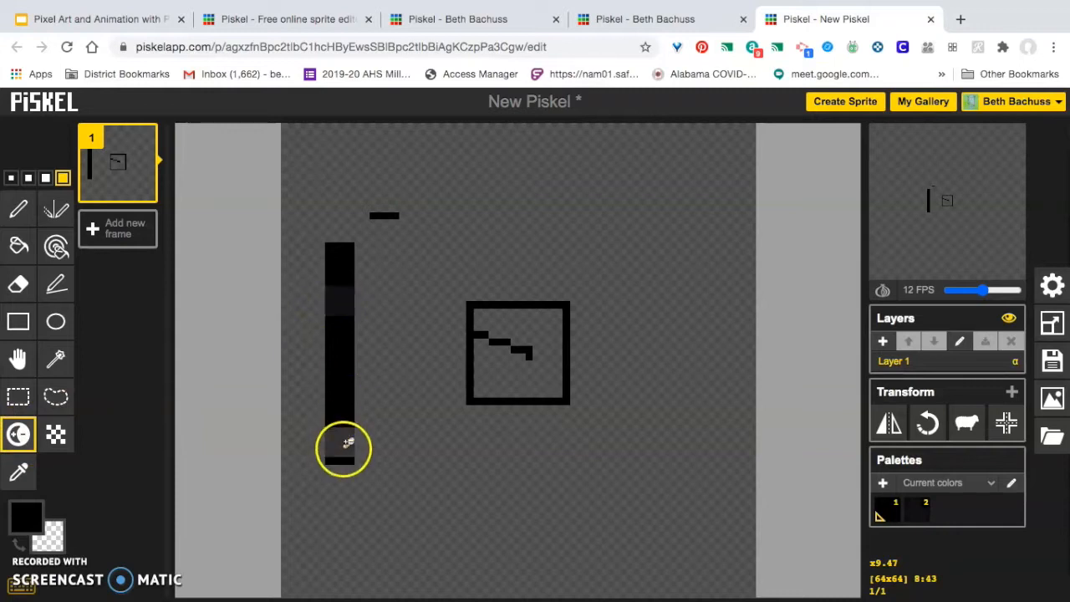
{"action": "left_click", "coordinate": [349, 344]}
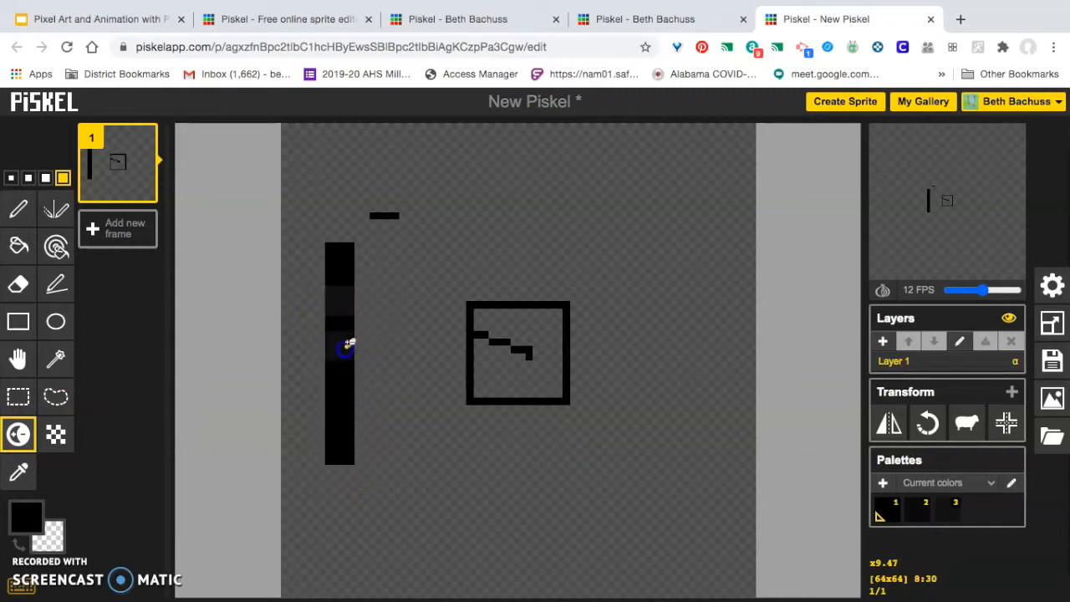
{"action": "left_click_drag", "start_coordinate": [345, 348], "coordinate": [342, 351]}
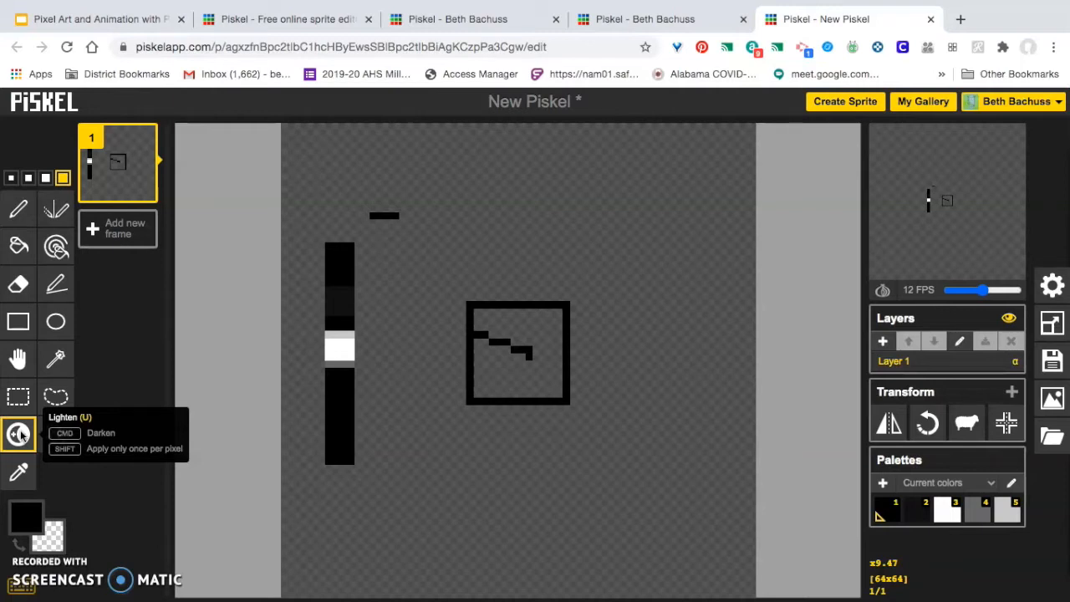
- Darken the bar's white patch to near black, then lighten the bar along its length into varied greys
{"action": "mouse_move", "coordinate": [335, 346]}
{"action": "left_mouse_down"}
{"action": "mouse_move", "coordinate": [354, 342]}
{"action": "mouse_move", "coordinate": [337, 346]}
{"action": "mouse_move", "coordinate": [341, 356]}
{"action": "mouse_move", "coordinate": [351, 342]}
{"action": "left_mouse_up"}
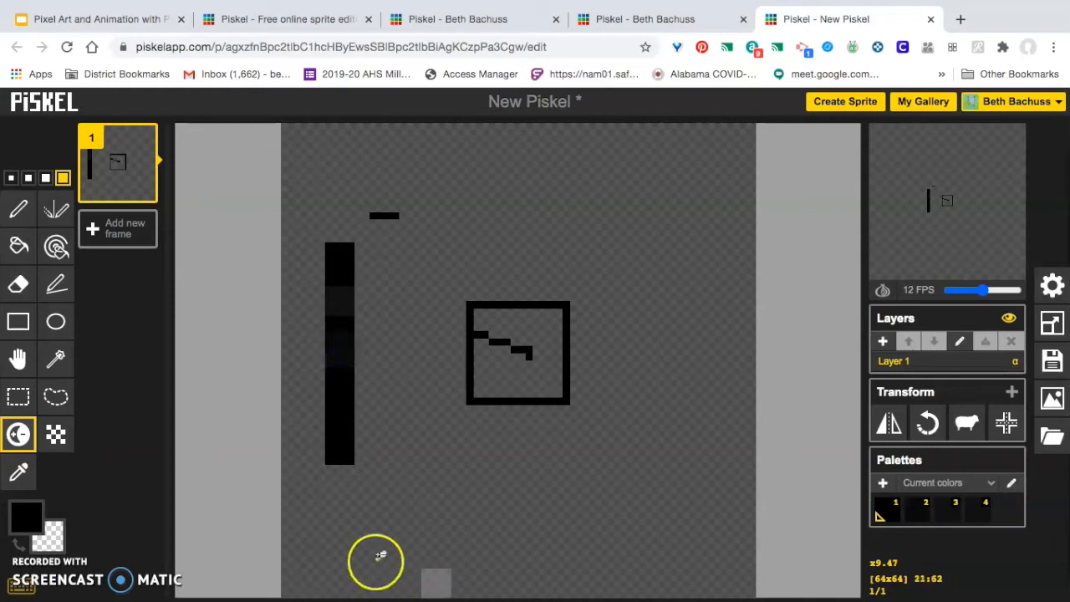
{"action": "mouse_move", "coordinate": [333, 310]}
{"action": "left_mouse_down"}
{"action": "mouse_move", "coordinate": [338, 424]}
{"action": "mouse_move", "coordinate": [365, 265]}
{"action": "mouse_move", "coordinate": [355, 268]}
{"action": "mouse_move", "coordinate": [339, 444]}
{"action": "mouse_move", "coordinate": [358, 358]}
{"action": "mouse_move", "coordinate": [353, 433]}
{"action": "left_mouse_up"}
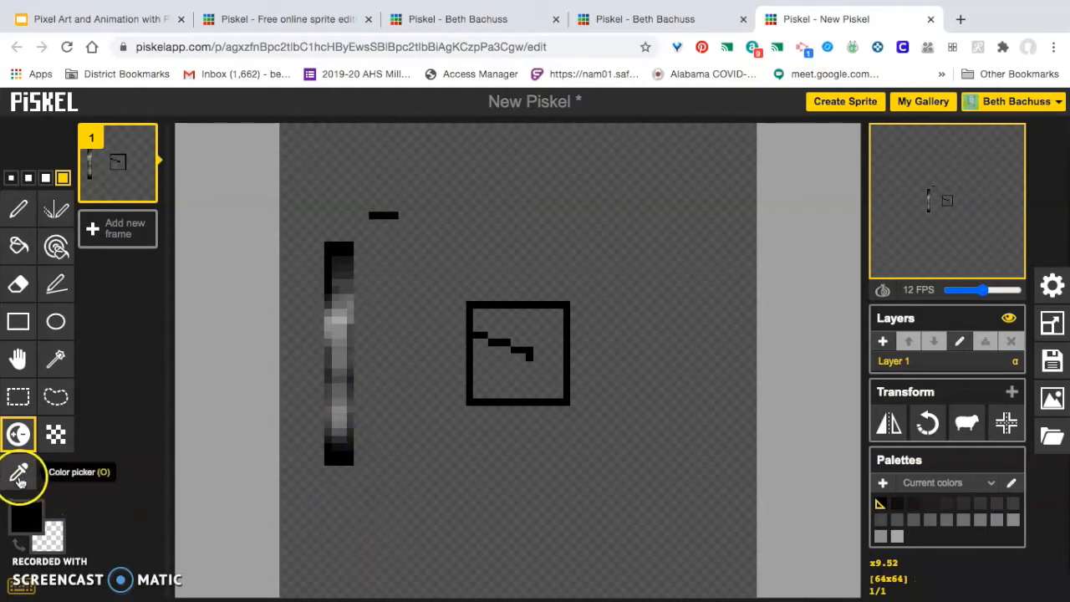
- Sample a dark grey from the vertical bar with the Color picker and fill the square's interior with it
{"action": "left_click", "coordinate": [19, 474]}
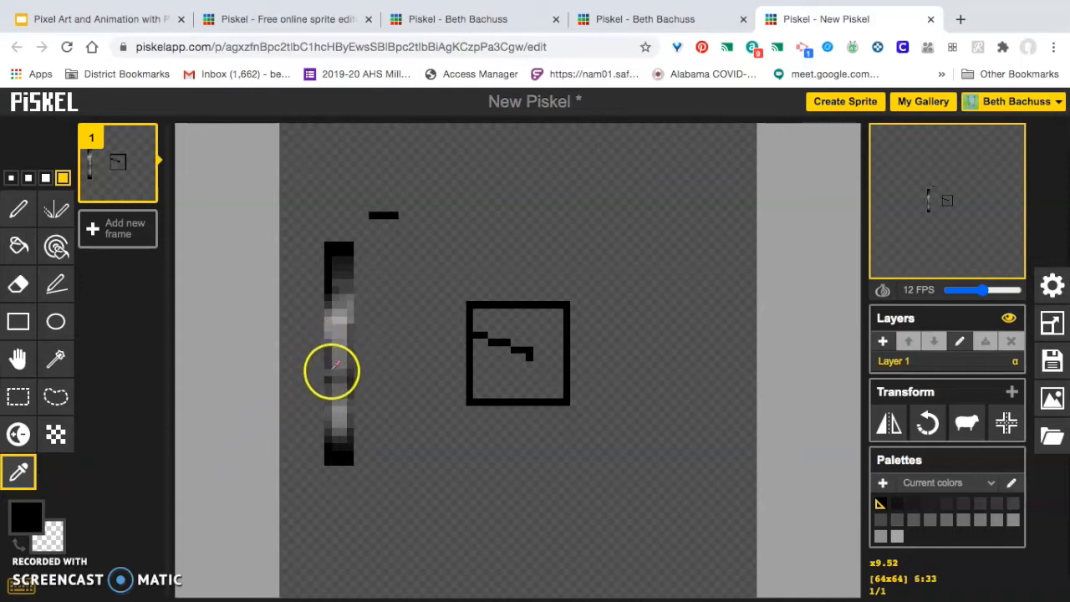
{"action": "left_click", "coordinate": [330, 368]}
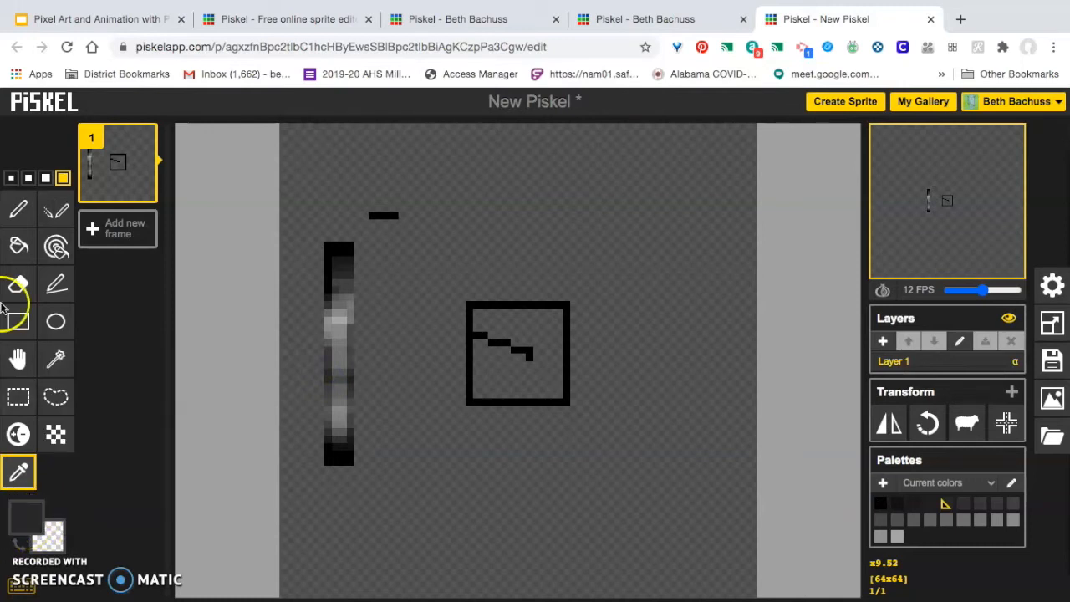
{"action": "left_click", "coordinate": [19, 245]}
{"action": "left_click", "coordinate": [552, 325]}
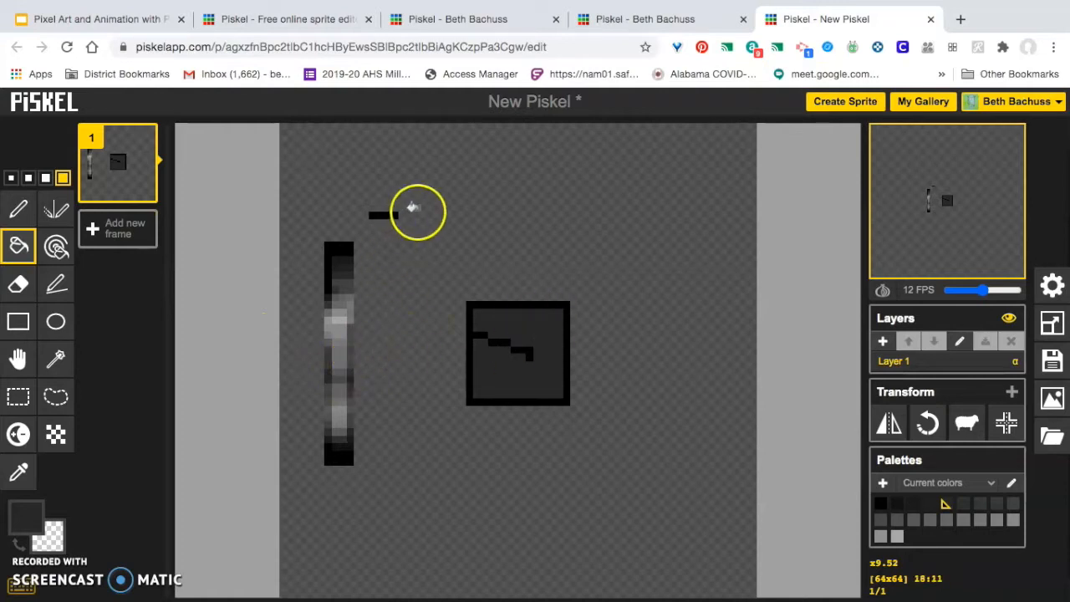
{"action": "left_click", "coordinate": [514, 206]}
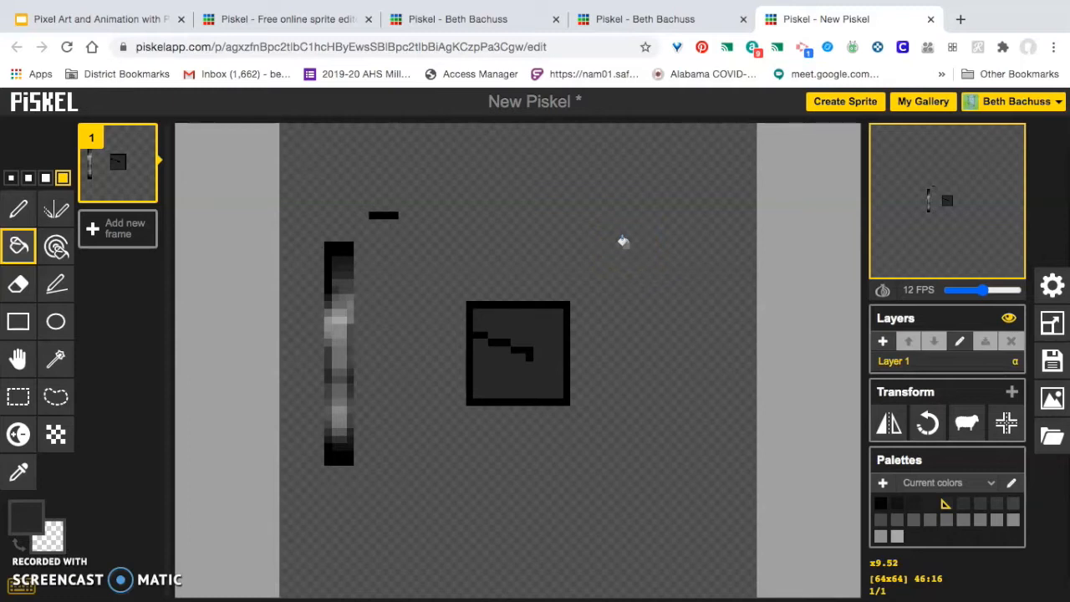
{"action": "left_click", "coordinate": [603, 289]}
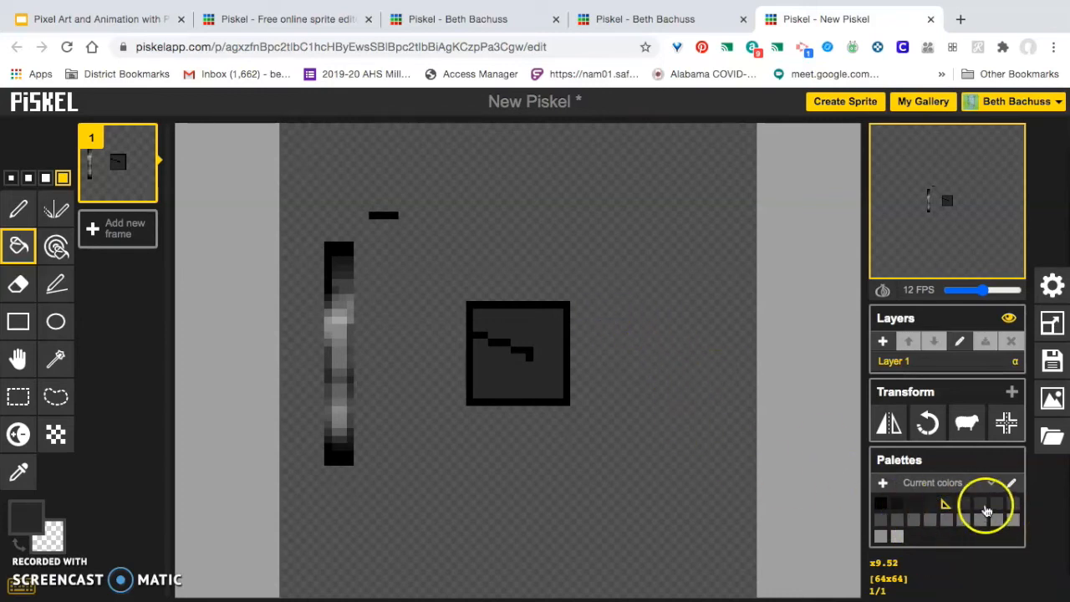
- Choose the dark grey #383838 from the current colors as the primary color and activate the Color picker
{"action": "left_click", "coordinate": [978, 504]}
{"action": "left_click", "coordinate": [994, 503]}
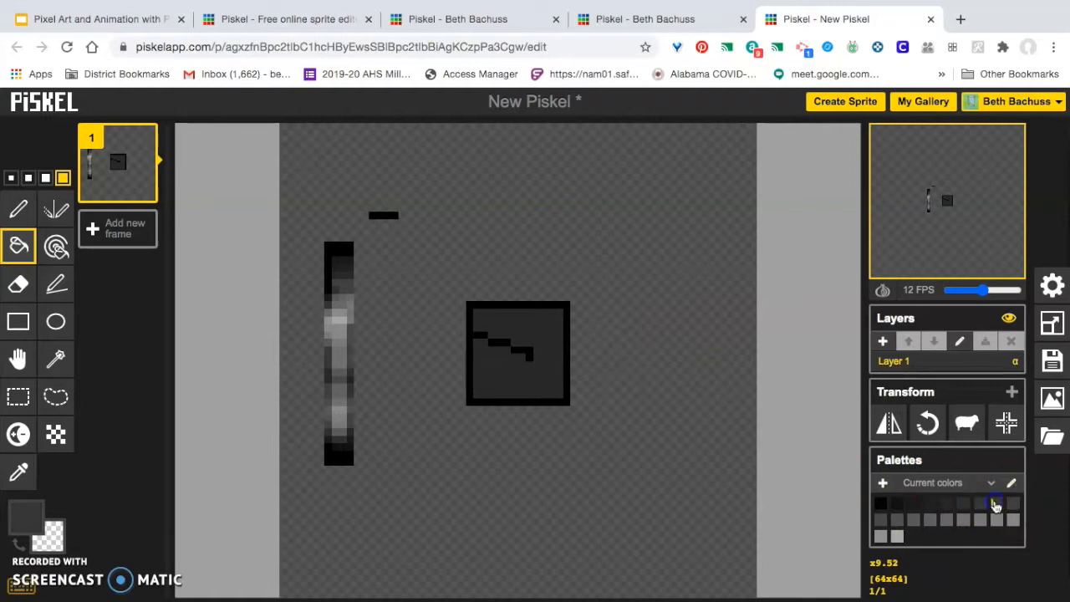
{"action": "left_click", "coordinate": [18, 471]}
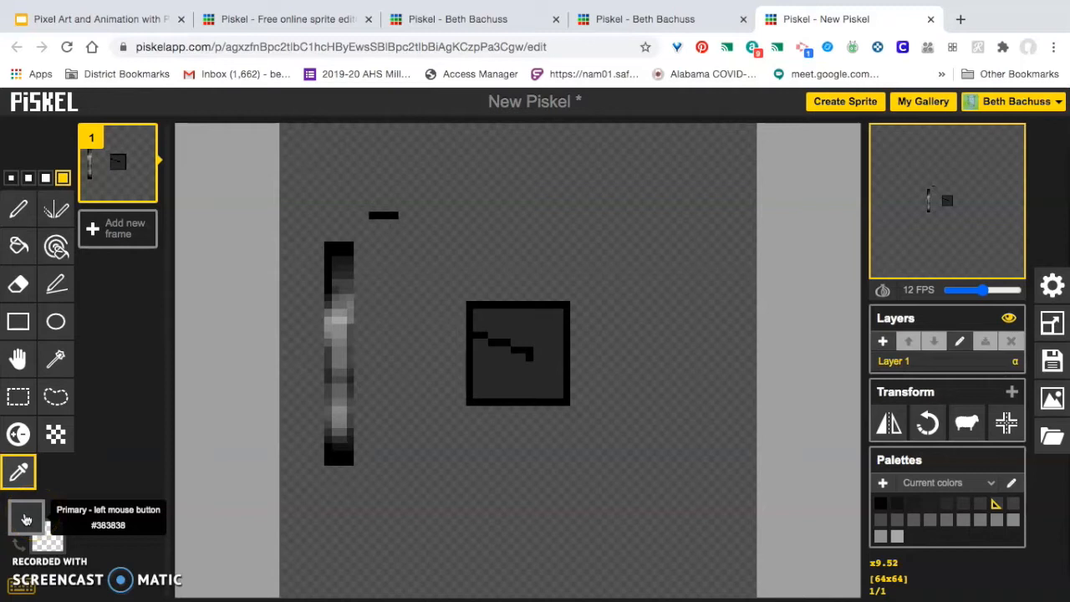
- Sample the transparent background as the primary color and undo the dark grey fill inside the square
{"action": "left_click", "coordinate": [386, 481]}
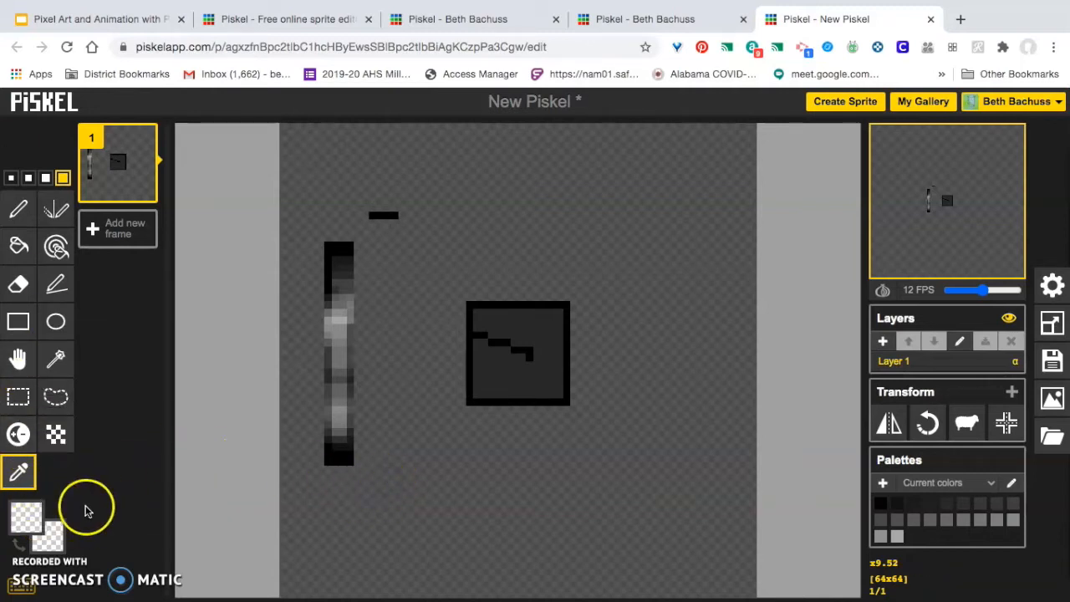
{"action": "key", "text": "super+z"}
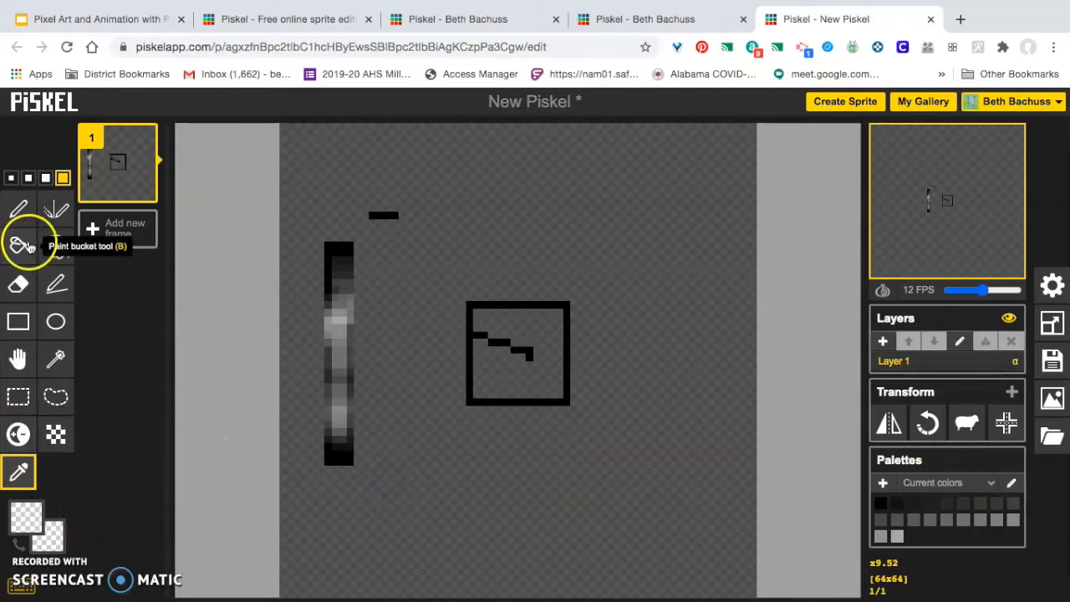
- Set the primary color to red #b01a1a and draw a thick closed loop around the square with the Pen tool
{"action": "left_click", "coordinate": [24, 520]}
{"action": "left_click", "coordinate": [141, 389]}
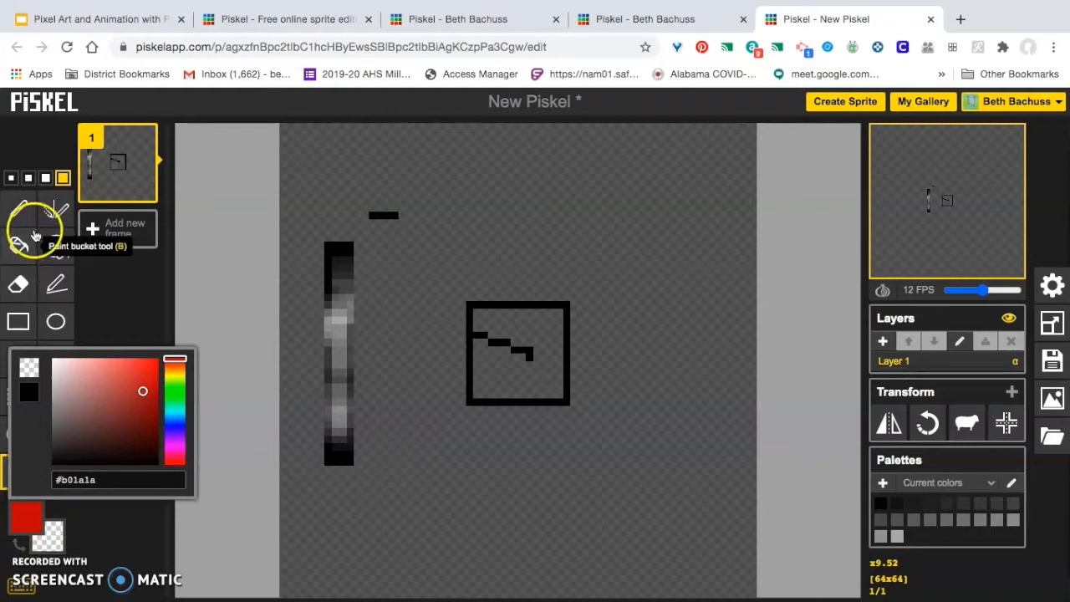
{"action": "left_click", "coordinate": [19, 209]}
{"action": "mouse_move", "coordinate": [381, 412]}
{"action": "left_mouse_down"}
{"action": "mouse_move", "coordinate": [399, 475]}
{"action": "mouse_move", "coordinate": [643, 485]}
{"action": "mouse_move", "coordinate": [642, 311]}
{"action": "mouse_move", "coordinate": [598, 273]}
{"action": "mouse_move", "coordinate": [500, 268]}
{"action": "mouse_move", "coordinate": [450, 291]}
{"action": "mouse_move", "coordinate": [387, 400]}
{"action": "left_mouse_up"}
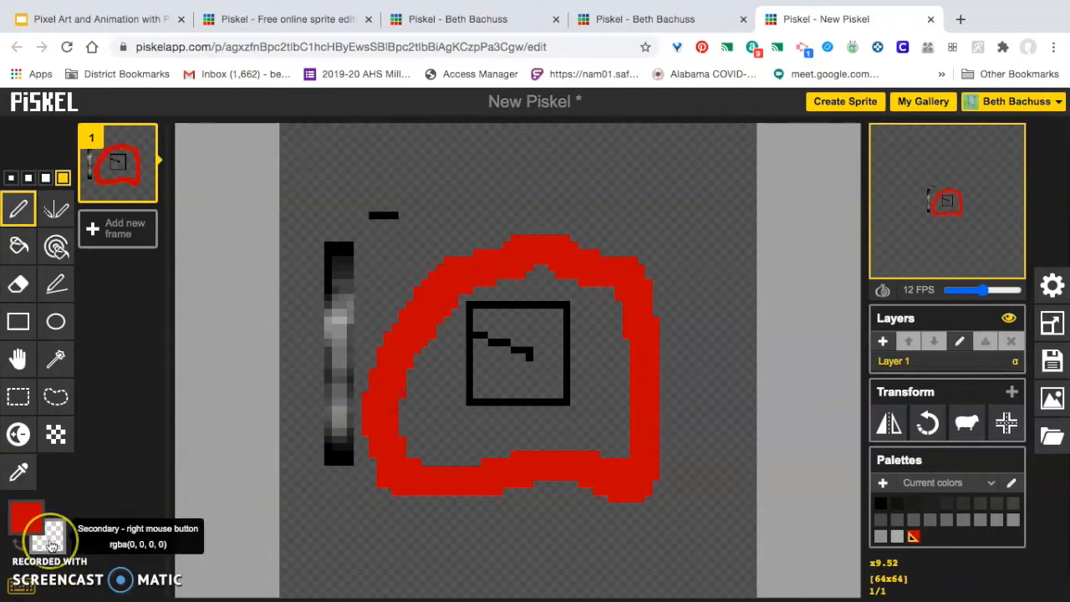
- Erase the red loop's lower-left side and part of its base by painting with the transparent secondary color
{"action": "right_click", "coordinate": [388, 389]}
{"action": "right_click", "coordinate": [396, 449]}
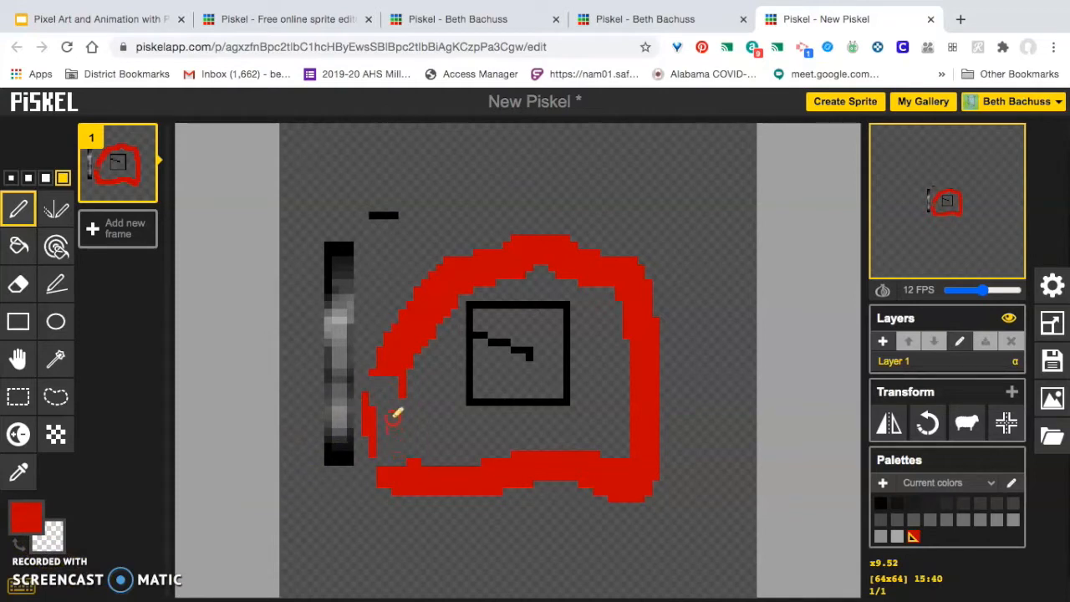
{"action": "mouse_move", "coordinate": [403, 477]}
{"action": "left_mouse_down"}
{"action": "mouse_move", "coordinate": [506, 476]}
{"action": "mouse_move", "coordinate": [467, 490]}
{"action": "mouse_move", "coordinate": [539, 470]}
{"action": "left_mouse_up"}
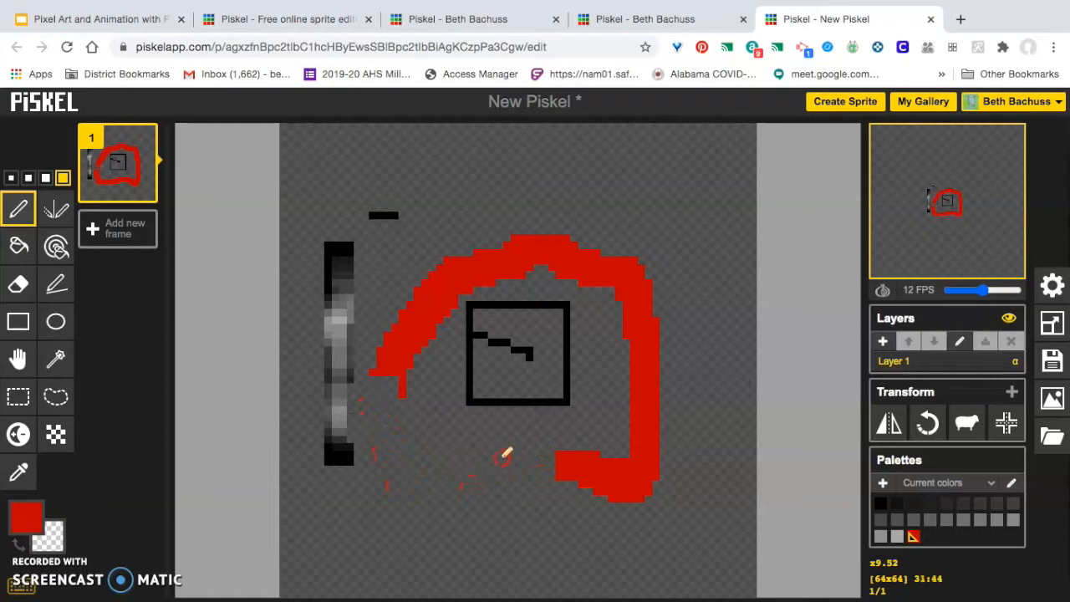
- Set the secondary color to green #60e314 and paint a blob with it below and left of the square
{"action": "left_click", "coordinate": [54, 542]}
{"action": "left_click_drag", "start_coordinate": [202, 428], "coordinate": [201, 408]}
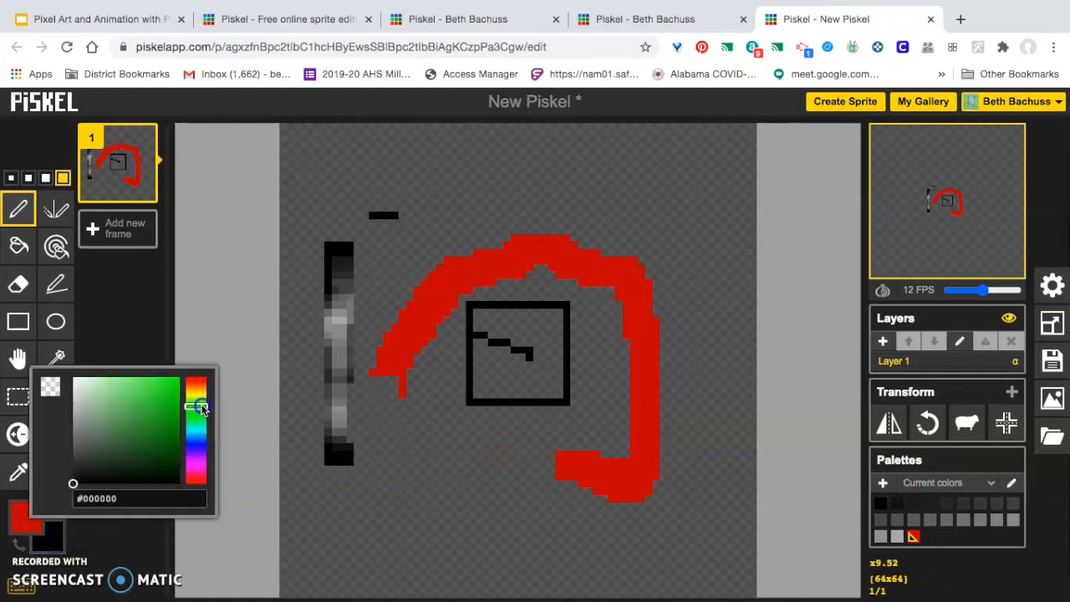
{"action": "left_click", "coordinate": [170, 390]}
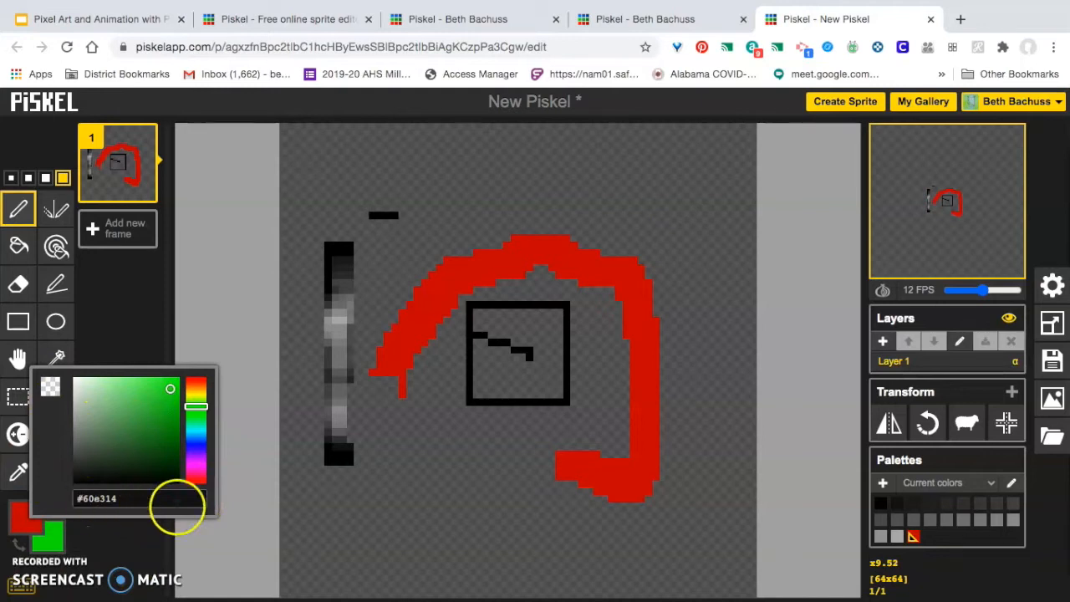
{"action": "mouse_move", "coordinate": [460, 489]}
{"action": "left_mouse_down"}
{"action": "mouse_move", "coordinate": [383, 472]}
{"action": "mouse_move", "coordinate": [381, 444]}
{"action": "mouse_move", "coordinate": [452, 451]}
{"action": "mouse_move", "coordinate": [488, 481]}
{"action": "mouse_move", "coordinate": [475, 503]}
{"action": "mouse_move", "coordinate": [380, 492]}
{"action": "mouse_move", "coordinate": [334, 521]}
{"action": "mouse_move", "coordinate": [379, 552]}
{"action": "mouse_move", "coordinate": [444, 527]}
{"action": "left_mouse_up"}
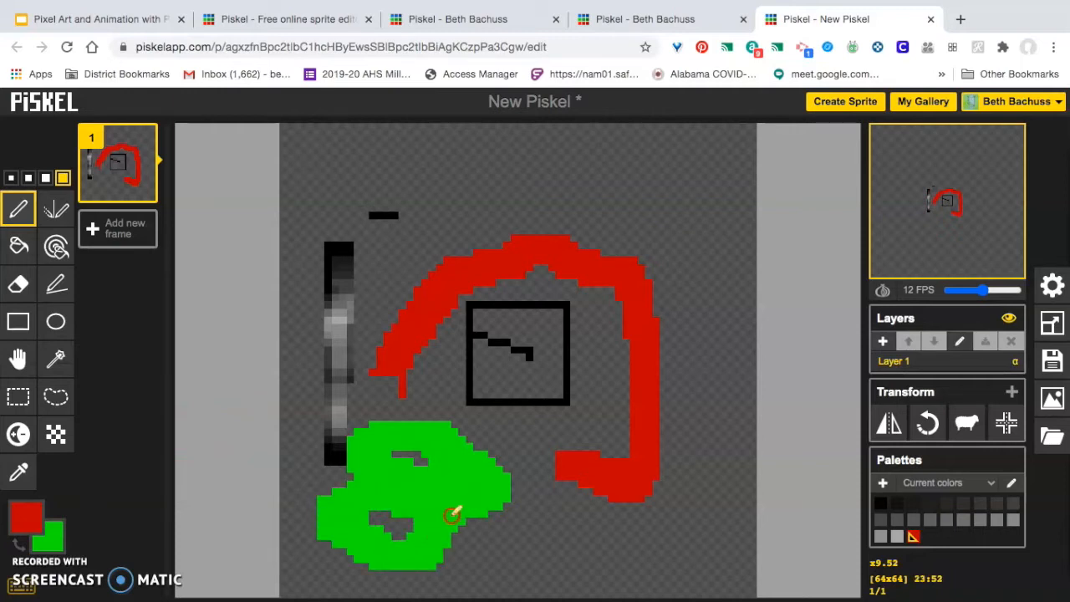
- Paint a red zigzag across the green blob, then swap the colors and paint a green shape above the red arc
{"action": "left_click_drag", "start_coordinate": [425, 490], "coordinate": [508, 457]}
{"action": "mouse_move", "coordinate": [535, 501]}
{"action": "left_mouse_down"}
{"action": "mouse_move", "coordinate": [585, 542]}
{"action": "mouse_move", "coordinate": [591, 469]}
{"action": "mouse_move", "coordinate": [562, 448]}
{"action": "left_mouse_up"}
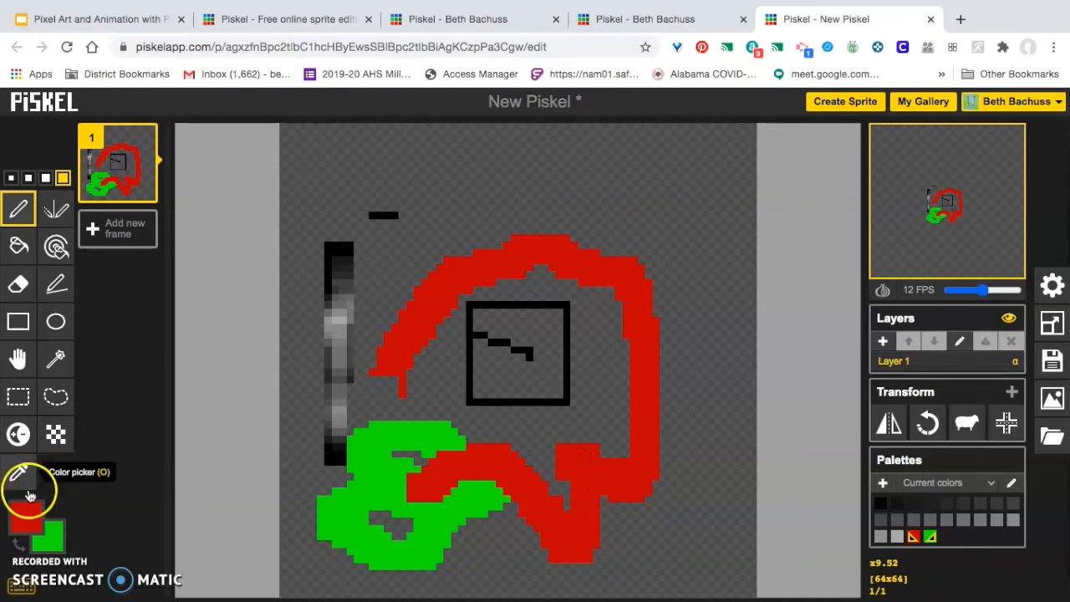
{"action": "left_click", "coordinate": [18, 547]}
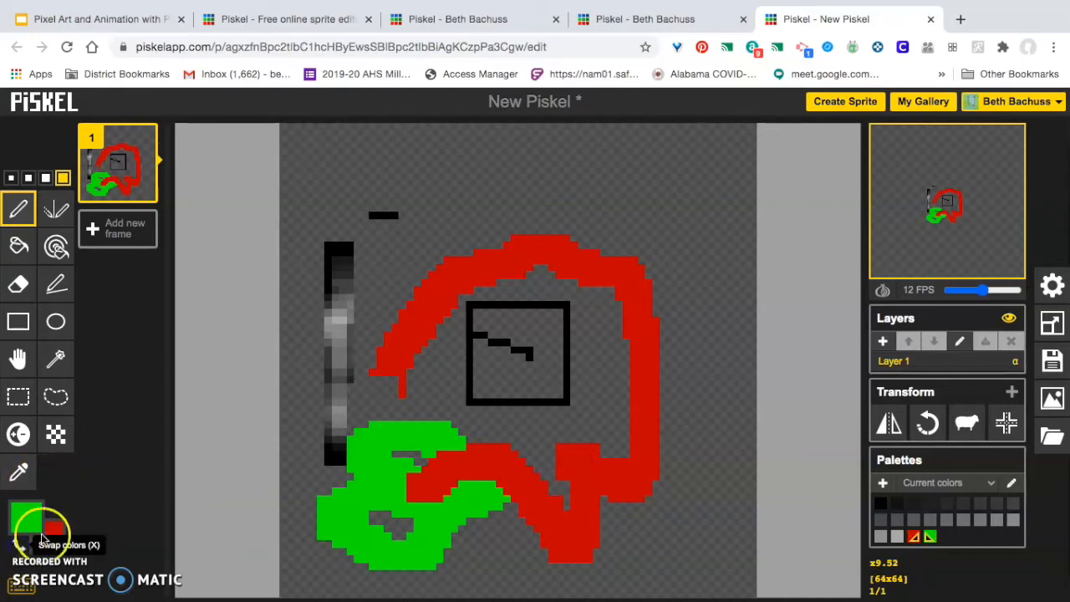
{"action": "mouse_move", "coordinate": [406, 184]}
{"action": "left_mouse_down"}
{"action": "mouse_move", "coordinate": [484, 153]}
{"action": "mouse_move", "coordinate": [476, 227]}
{"action": "mouse_move", "coordinate": [392, 222]}
{"action": "mouse_move", "coordinate": [390, 250]}
{"action": "mouse_move", "coordinate": [425, 272]}
{"action": "mouse_move", "coordinate": [541, 225]}
{"action": "mouse_move", "coordinate": [452, 259]}
{"action": "left_mouse_up"}
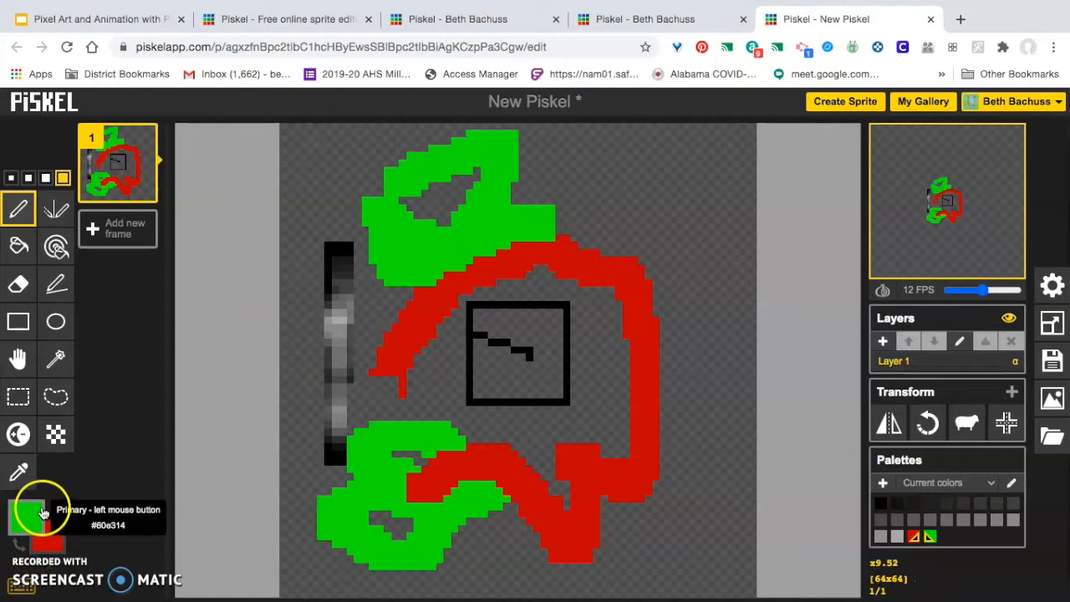
- Set the primary color to blue #004bff and draw a thick ring over the right side of the red arc
{"action": "left_click", "coordinate": [29, 512]}
{"action": "left_click_drag", "start_coordinate": [201, 389], "coordinate": [208, 337]}
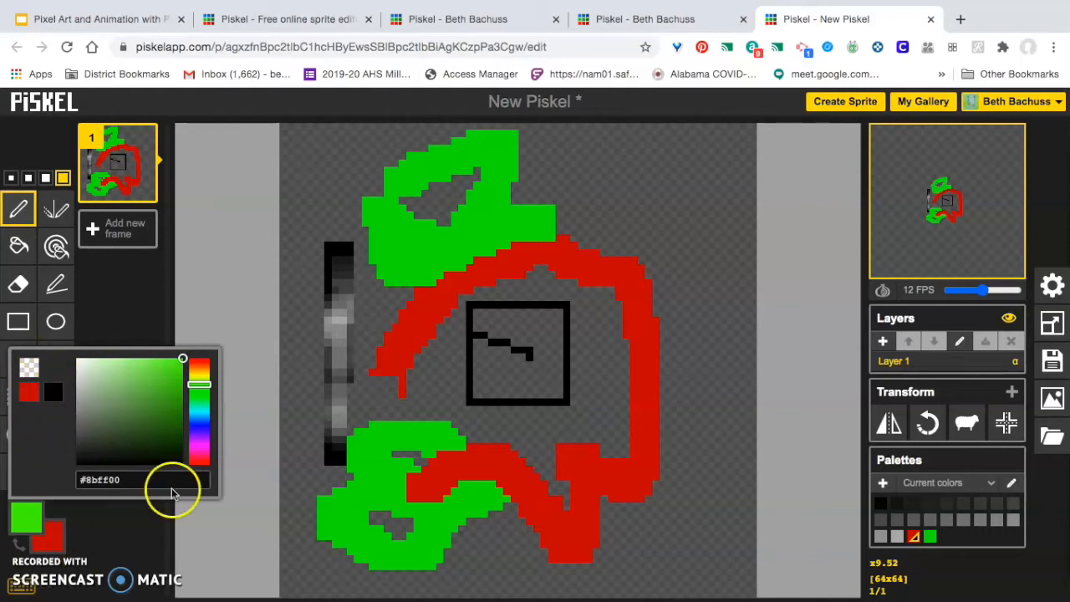
{"action": "left_click", "coordinate": [199, 424]}
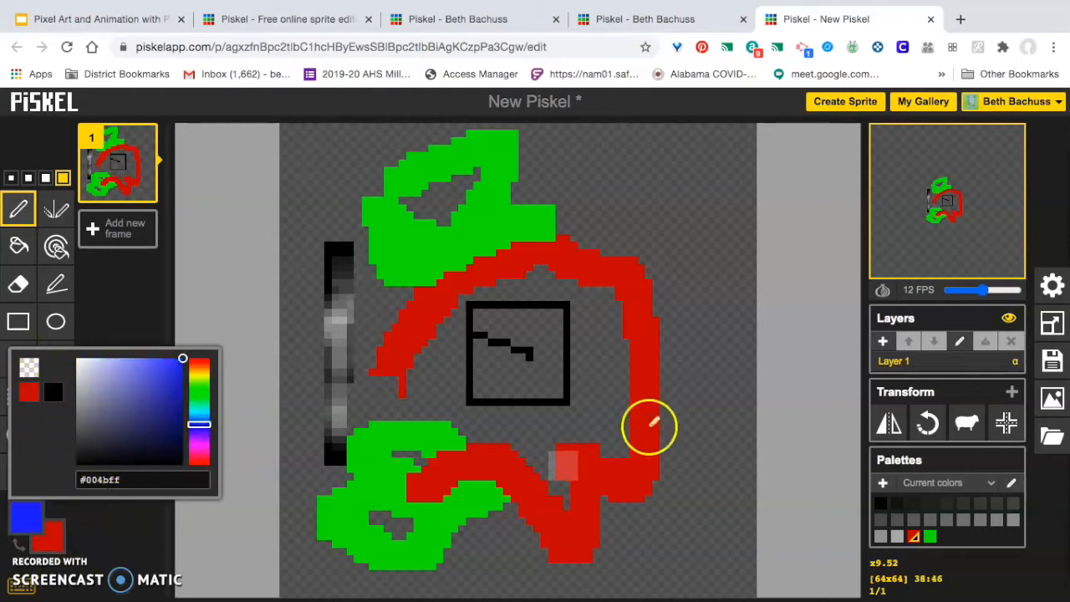
{"action": "mouse_move", "coordinate": [669, 246]}
{"action": "left_mouse_down"}
{"action": "mouse_move", "coordinate": [629, 309]}
{"action": "mouse_move", "coordinate": [640, 394]}
{"action": "mouse_move", "coordinate": [708, 331]}
{"action": "mouse_move", "coordinate": [671, 249]}
{"action": "left_mouse_up"}
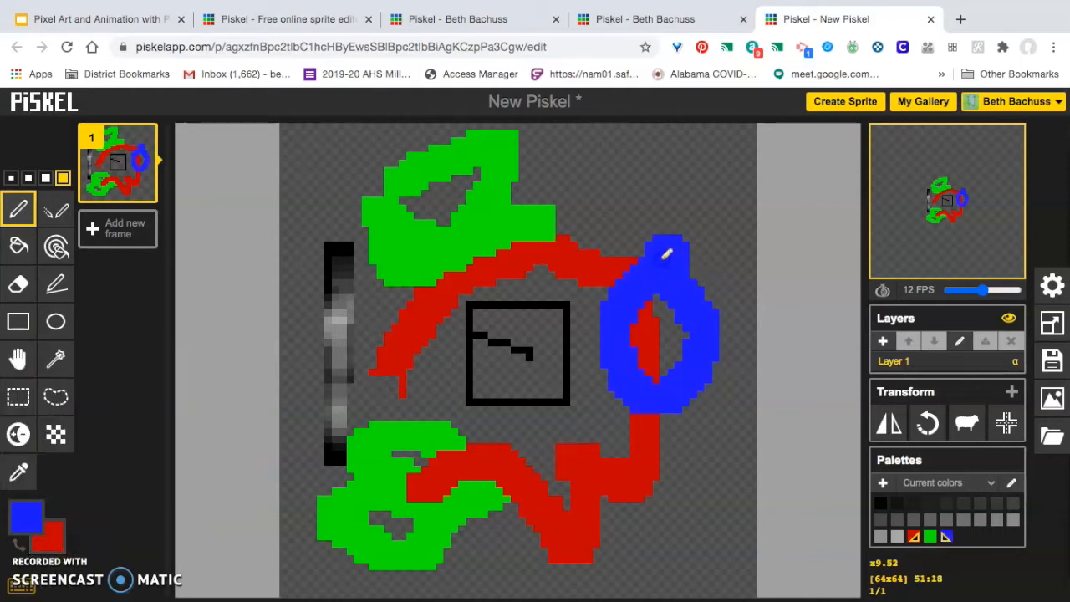
- Change the primary color to green #00ff40
{"action": "left_click", "coordinate": [30, 522]}
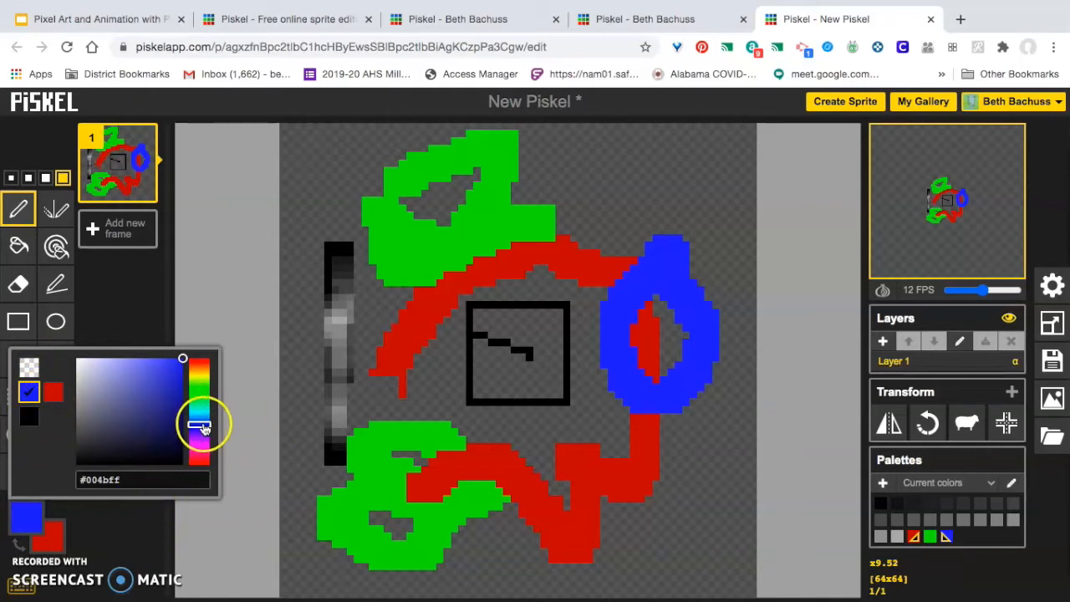
{"action": "left_click_drag", "start_coordinate": [204, 428], "coordinate": [204, 402]}
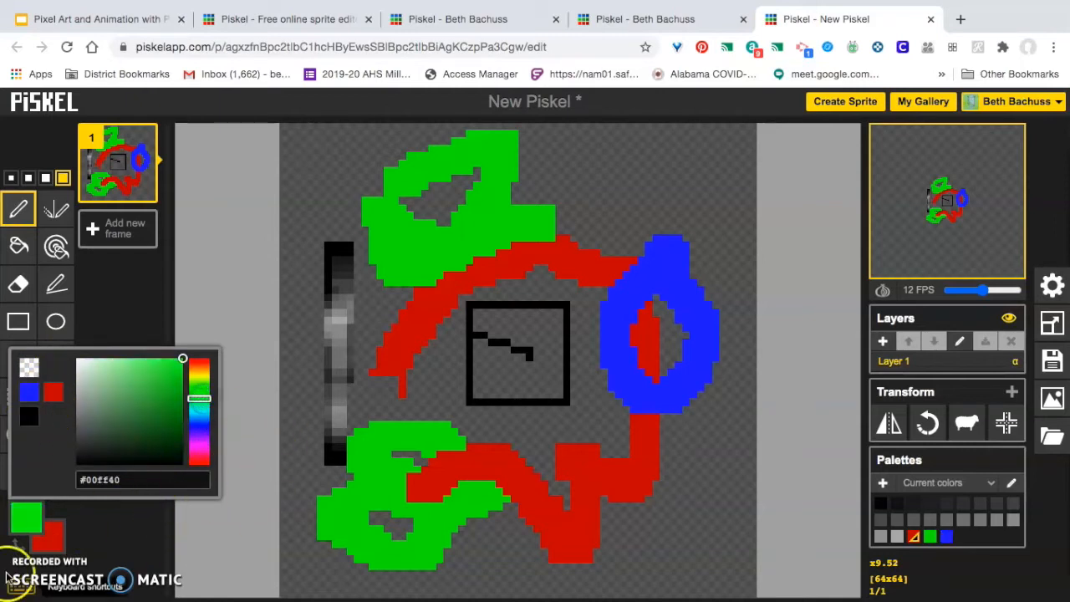
{"action": "left_click", "coordinate": [90, 570]}
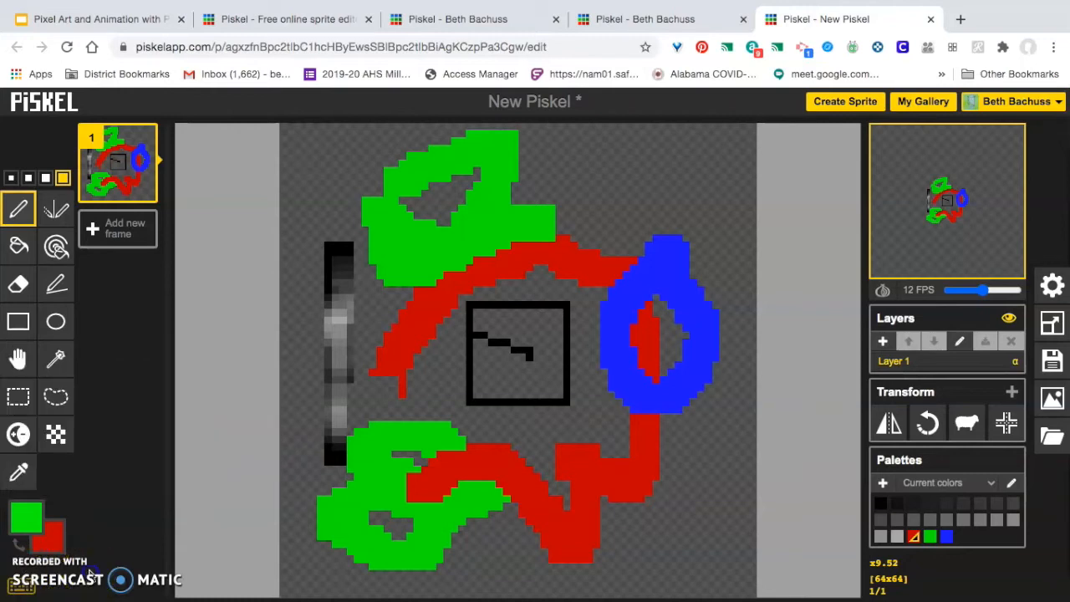
- Review the keyboard shortcuts list for the drawing tools, selections and colors, and close it
{"action": "left_click", "coordinate": [26, 590]}
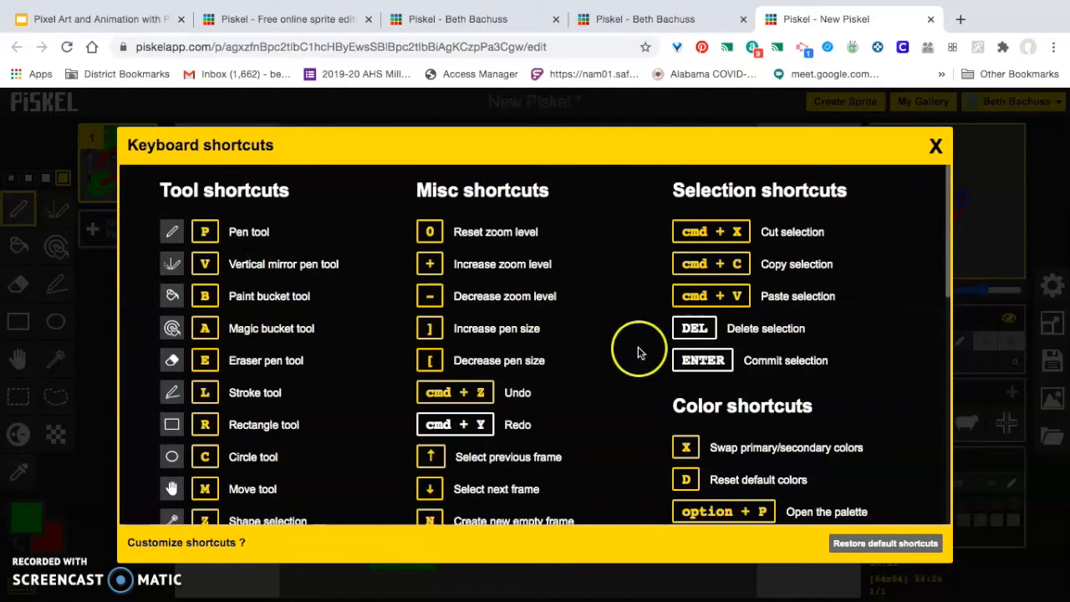
{"action": "scroll", "coordinate": [638, 353], "scroll_direction": "down", "scroll_amount": 1}
{"action": "mouse_move", "coordinate": [185, 543]}
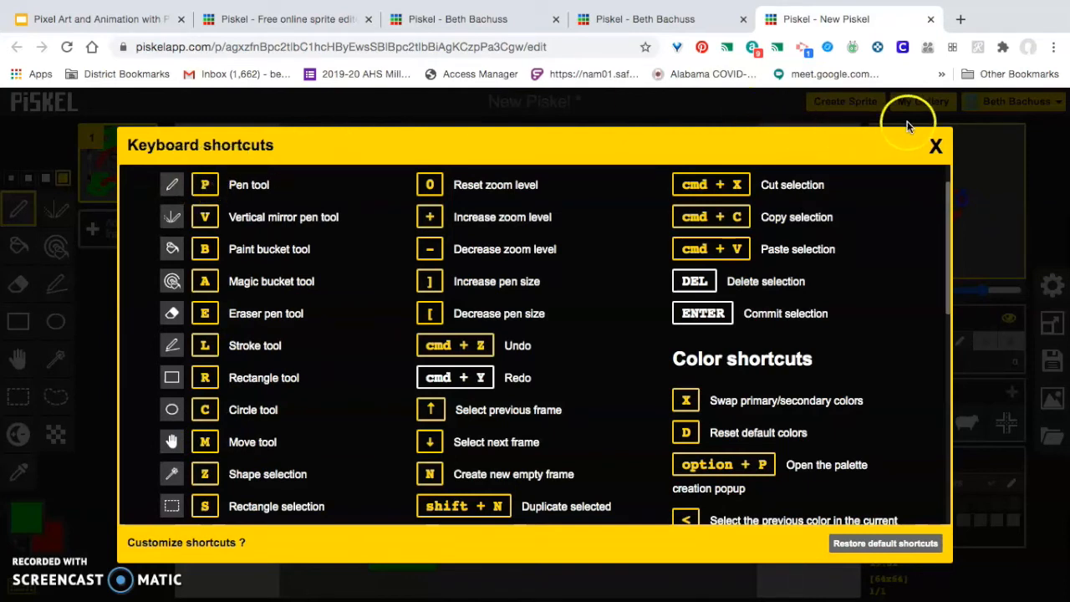
{"action": "left_click", "coordinate": [936, 146]}
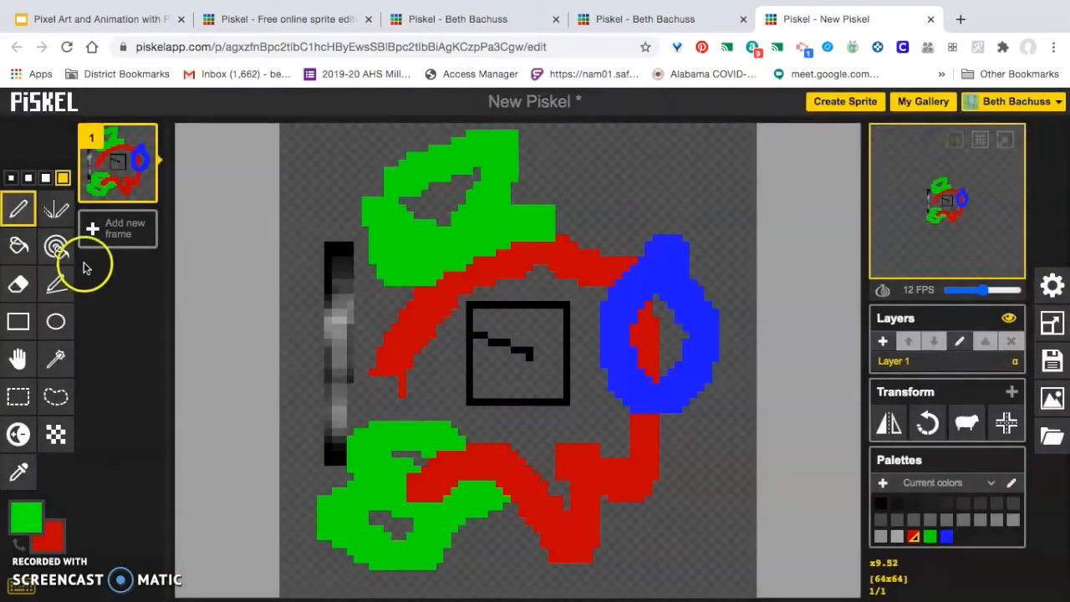
- Erase the upper green shape, the short black line, the grey vertical bar and the left part of the red arc
{"action": "left_click", "coordinate": [58, 211]}
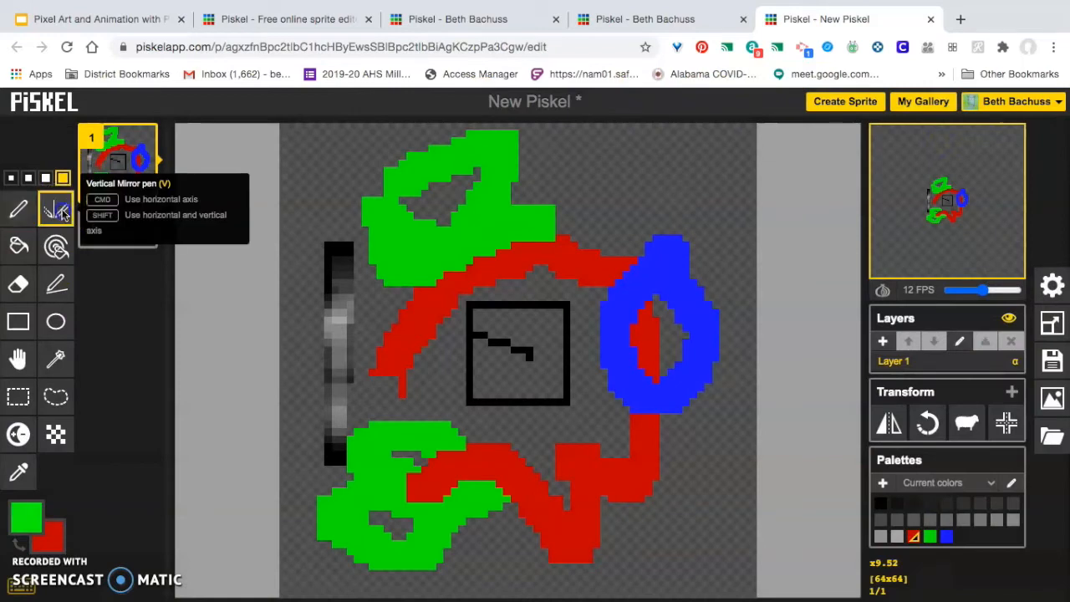
{"action": "left_click", "coordinate": [18, 284]}
{"action": "left_click", "coordinate": [450, 182]}
{"action": "mouse_move", "coordinate": [449, 182]}
{"action": "left_mouse_down"}
{"action": "mouse_move", "coordinate": [403, 154]}
{"action": "mouse_move", "coordinate": [513, 143]}
{"action": "mouse_move", "coordinate": [529, 158]}
{"action": "mouse_move", "coordinate": [457, 159]}
{"action": "mouse_move", "coordinate": [370, 195]}
{"action": "mouse_move", "coordinate": [395, 284]}
{"action": "mouse_move", "coordinate": [422, 229]}
{"action": "mouse_move", "coordinate": [427, 166]}
{"action": "mouse_move", "coordinate": [424, 265]}
{"action": "mouse_move", "coordinate": [390, 216]}
{"action": "mouse_move", "coordinate": [371, 253]}
{"action": "mouse_move", "coordinate": [458, 218]}
{"action": "mouse_move", "coordinate": [462, 172]}
{"action": "mouse_move", "coordinate": [436, 182]}
{"action": "mouse_move", "coordinate": [533, 215]}
{"action": "mouse_move", "coordinate": [488, 186]}
{"action": "mouse_move", "coordinate": [575, 224]}
{"action": "mouse_move", "coordinate": [481, 244]}
{"action": "mouse_move", "coordinate": [464, 260]}
{"action": "mouse_move", "coordinate": [470, 276]}
{"action": "mouse_move", "coordinate": [417, 312]}
{"action": "mouse_move", "coordinate": [371, 375]}
{"action": "mouse_move", "coordinate": [420, 381]}
{"action": "mouse_move", "coordinate": [460, 307]}
{"action": "left_mouse_up"}
{"action": "mouse_move", "coordinate": [395, 401]}
{"action": "left_mouse_down"}
{"action": "mouse_move", "coordinate": [339, 475]}
{"action": "mouse_move", "coordinate": [341, 317]}
{"action": "left_mouse_up"}
{"action": "mouse_move", "coordinate": [347, 268]}
{"action": "left_mouse_down"}
{"action": "mouse_move", "coordinate": [431, 307]}
{"action": "mouse_move", "coordinate": [492, 291]}
{"action": "mouse_move", "coordinate": [509, 274]}
{"action": "mouse_move", "coordinate": [502, 258]}
{"action": "mouse_move", "coordinate": [558, 251]}
{"action": "left_mouse_up"}
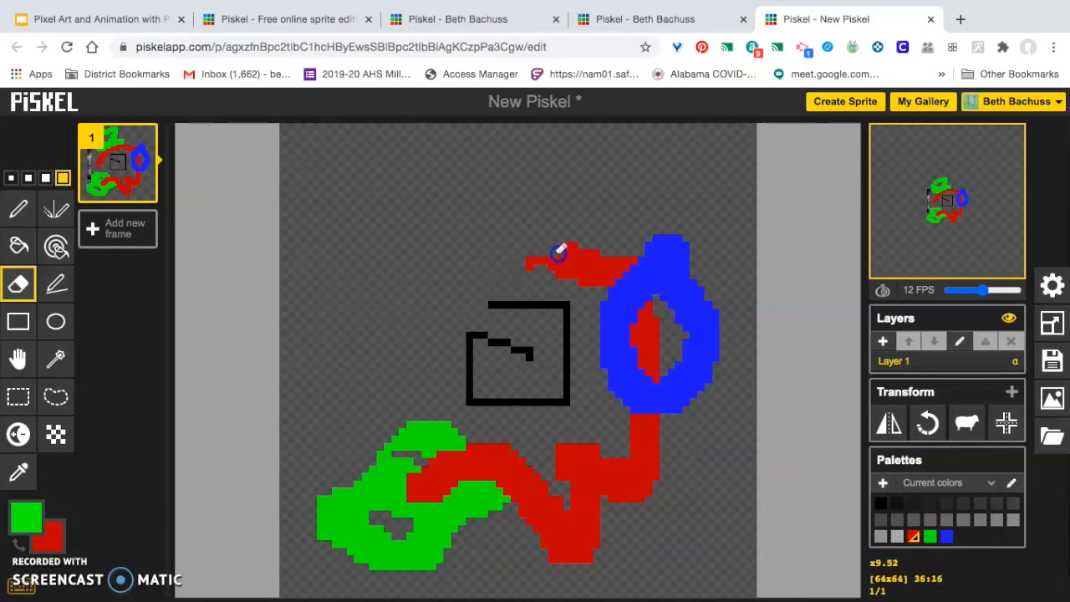
- Erase the blue ring, the remaining red strokes, the lower green blob and the black square to clear the canvas
{"action": "mouse_move", "coordinate": [608, 284]}
{"action": "left_mouse_down"}
{"action": "mouse_move", "coordinate": [613, 408]}
{"action": "mouse_move", "coordinate": [637, 254]}
{"action": "mouse_move", "coordinate": [636, 425]}
{"action": "mouse_move", "coordinate": [665, 250]}
{"action": "mouse_move", "coordinate": [685, 267]}
{"action": "mouse_move", "coordinate": [695, 321]}
{"action": "mouse_move", "coordinate": [675, 412]}
{"action": "mouse_move", "coordinate": [704, 378]}
{"action": "mouse_move", "coordinate": [711, 333]}
{"action": "mouse_move", "coordinate": [699, 280]}
{"action": "mouse_move", "coordinate": [661, 282]}
{"action": "mouse_move", "coordinate": [637, 302]}
{"action": "mouse_move", "coordinate": [653, 320]}
{"action": "mouse_move", "coordinate": [671, 298]}
{"action": "mouse_move", "coordinate": [665, 428]}
{"action": "mouse_move", "coordinate": [632, 494]}
{"action": "left_mouse_up"}
{"action": "mouse_move", "coordinate": [597, 450]}
{"action": "left_mouse_down"}
{"action": "mouse_move", "coordinate": [575, 572]}
{"action": "mouse_move", "coordinate": [616, 465]}
{"action": "mouse_move", "coordinate": [580, 545]}
{"action": "mouse_move", "coordinate": [538, 525]}
{"action": "mouse_move", "coordinate": [547, 438]}
{"action": "mouse_move", "coordinate": [567, 493]}
{"action": "left_mouse_up"}
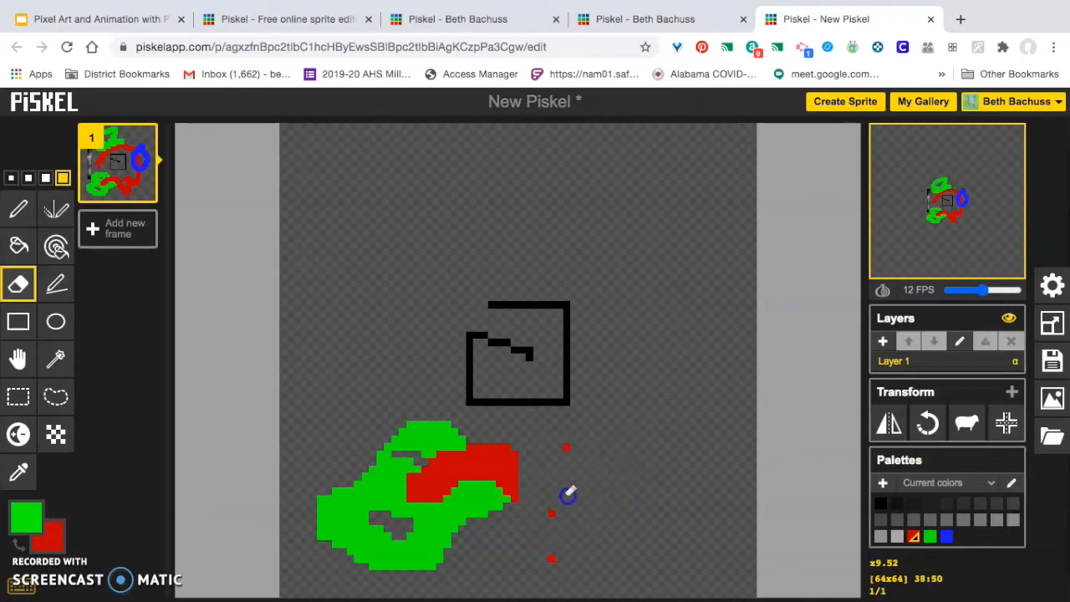
{"action": "mouse_move", "coordinate": [507, 460]}
{"action": "left_mouse_down"}
{"action": "mouse_move", "coordinate": [480, 457]}
{"action": "mouse_move", "coordinate": [514, 498]}
{"action": "mouse_move", "coordinate": [461, 498]}
{"action": "mouse_move", "coordinate": [340, 533]}
{"action": "mouse_move", "coordinate": [305, 529]}
{"action": "mouse_move", "coordinate": [464, 452]}
{"action": "left_mouse_up"}
{"action": "mouse_move", "coordinate": [390, 451]}
{"action": "left_mouse_down"}
{"action": "mouse_move", "coordinate": [466, 449]}
{"action": "mouse_move", "coordinate": [472, 546]}
{"action": "mouse_move", "coordinate": [488, 484]}
{"action": "mouse_move", "coordinate": [469, 514]}
{"action": "mouse_move", "coordinate": [354, 559]}
{"action": "mouse_move", "coordinate": [390, 563]}
{"action": "mouse_move", "coordinate": [441, 553]}
{"action": "left_mouse_up"}
{"action": "left_click_drag", "start_coordinate": [449, 504], "coordinate": [478, 367]}
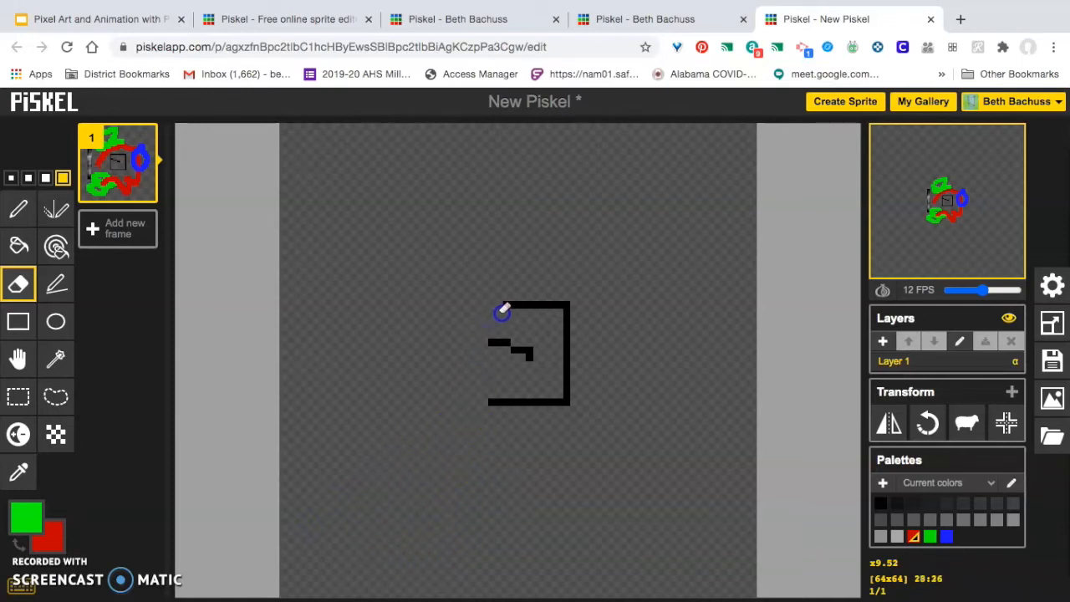
{"action": "left_click_drag", "start_coordinate": [501, 313], "coordinate": [567, 315]}
{"action": "mouse_move", "coordinate": [569, 380]}
{"action": "left_mouse_down"}
{"action": "mouse_move", "coordinate": [554, 417]}
{"action": "mouse_move", "coordinate": [488, 404]}
{"action": "left_mouse_up"}
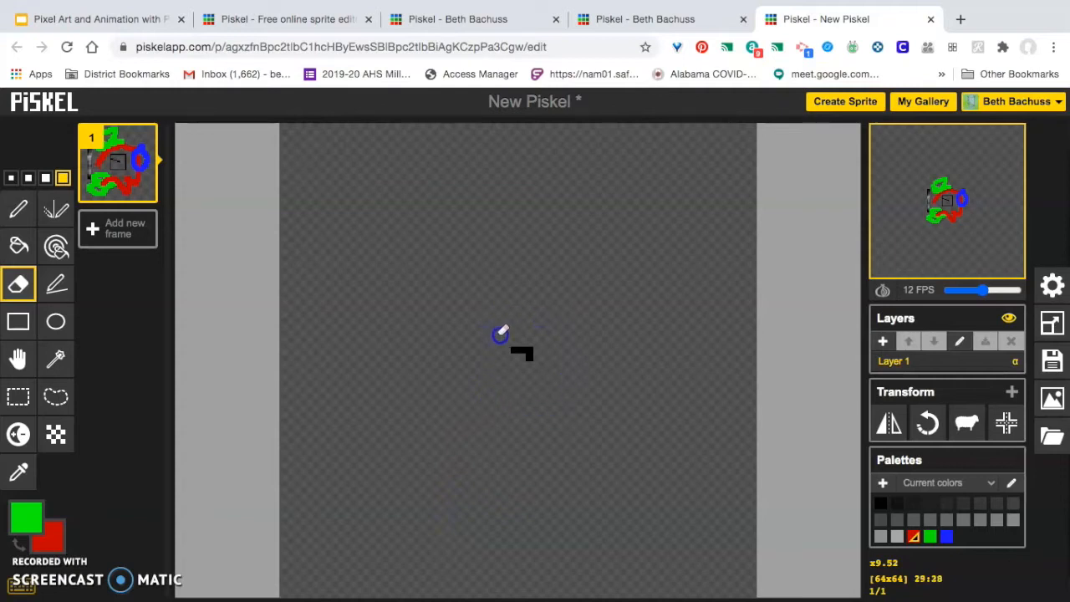
- Swap the colors to make red primary and choose the Vertical Mirror pen with the smallest pen size
{"action": "left_click", "coordinate": [11, 178]}
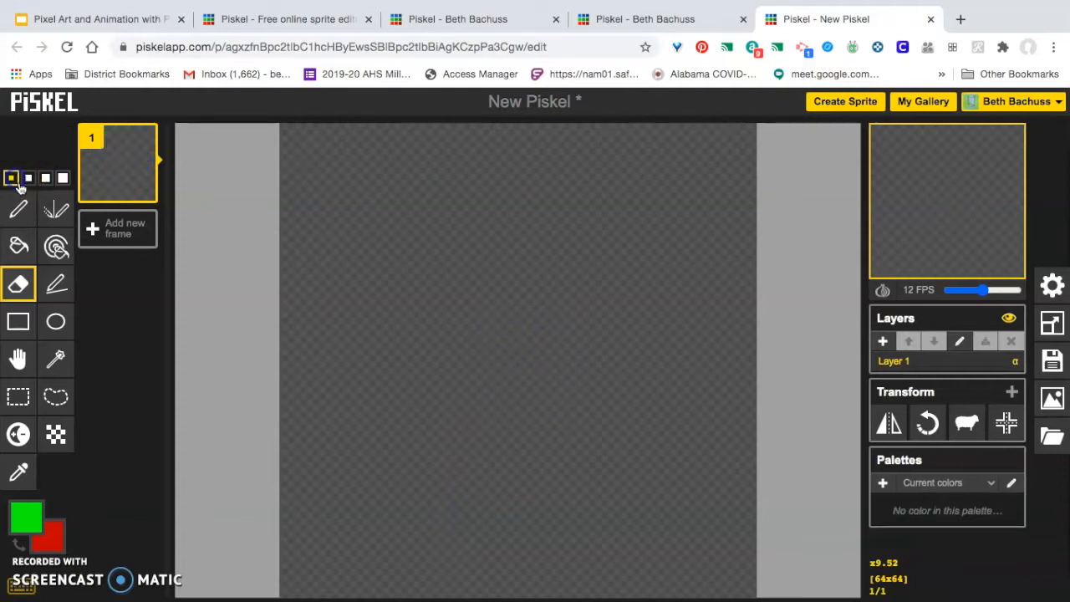
{"action": "left_click", "coordinate": [18, 546]}
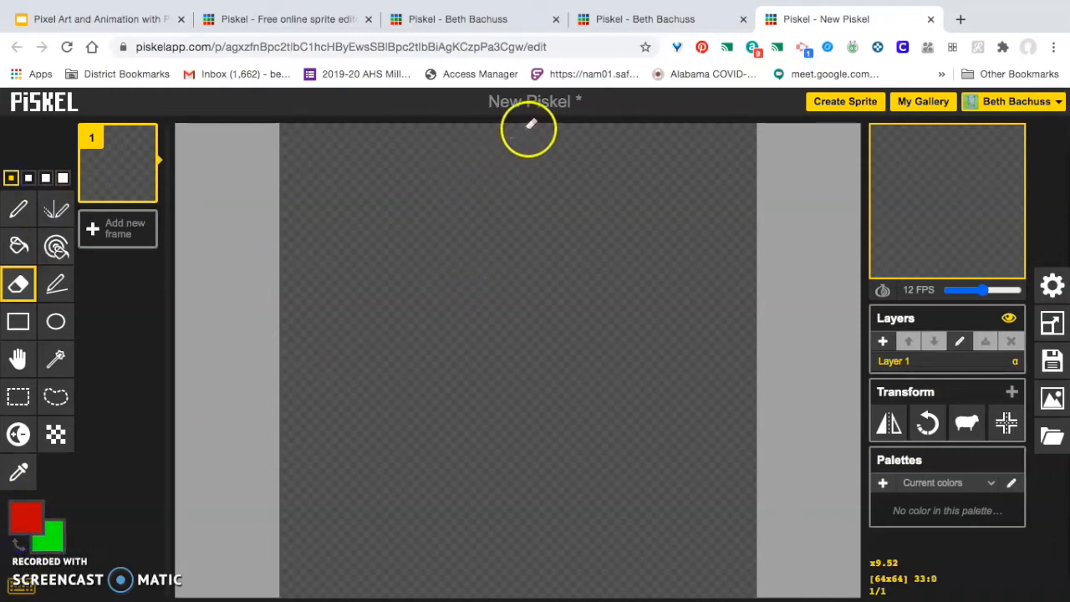
{"action": "left_click", "coordinate": [56, 209]}
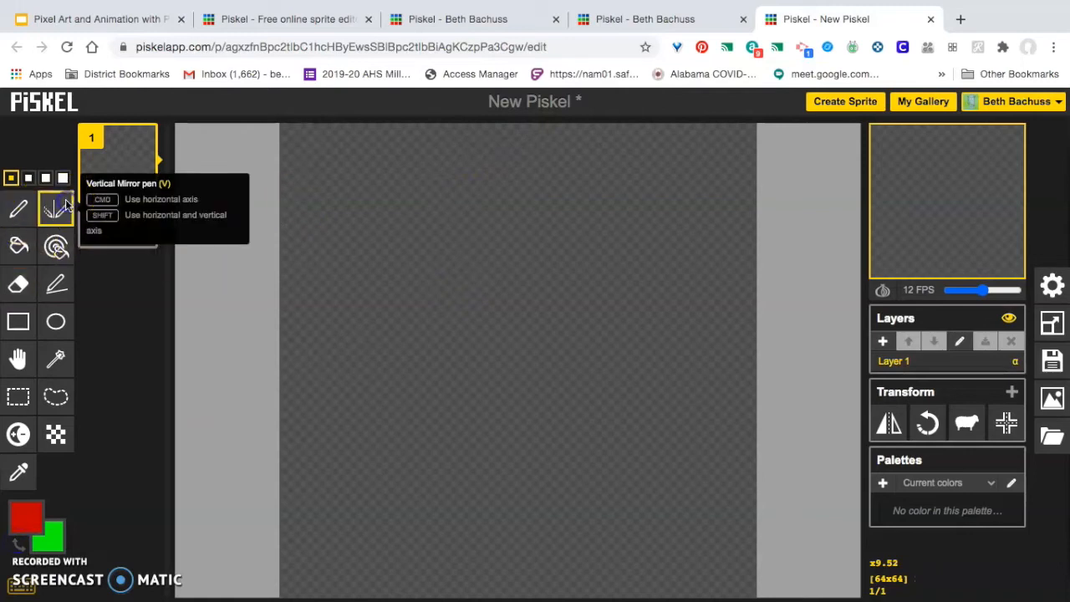
- Draw a mirrored red outline from the canvas's top center down both sides, then undo it
{"action": "left_click", "coordinate": [531, 125]}
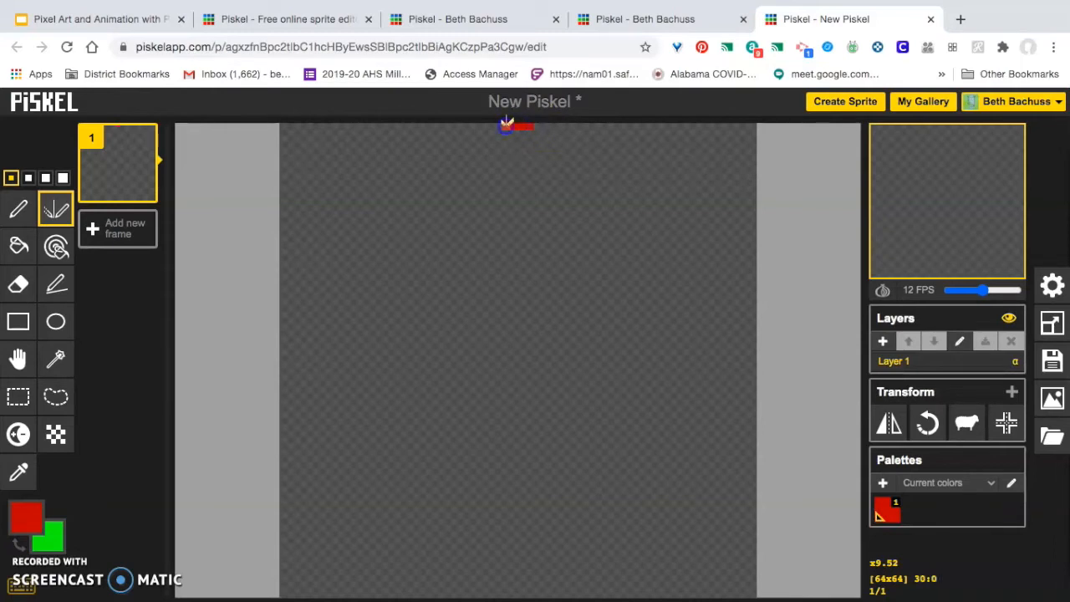
{"action": "left_click_drag", "start_coordinate": [352, 182], "coordinate": [326, 229]}
{"action": "mouse_move", "coordinate": [355, 280]}
{"action": "left_mouse_down"}
{"action": "mouse_move", "coordinate": [366, 314]}
{"action": "mouse_move", "coordinate": [352, 337]}
{"action": "left_mouse_up"}
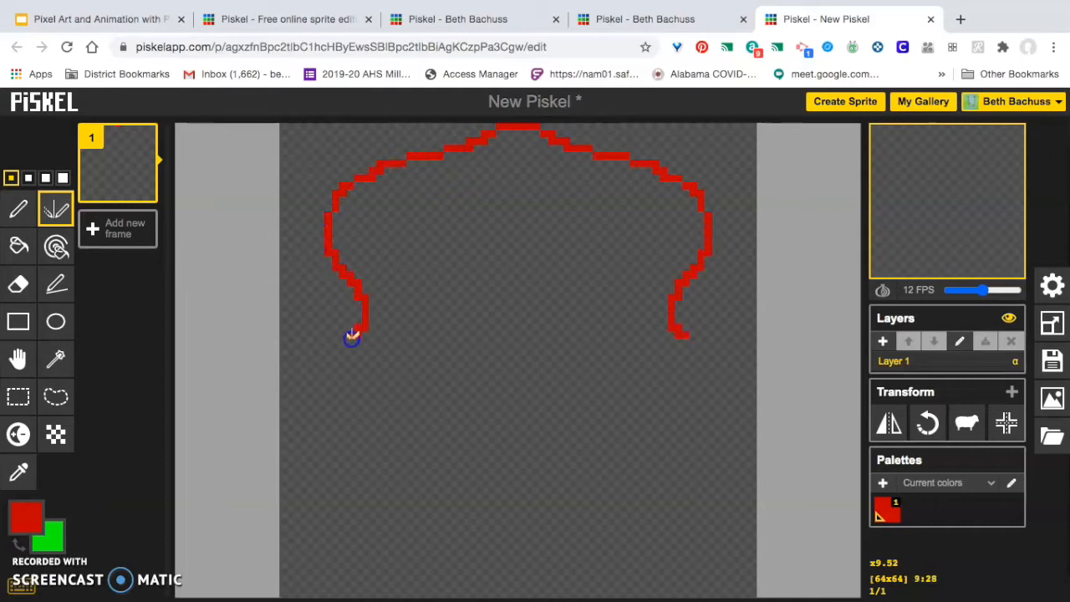
{"action": "left_click_drag", "start_coordinate": [299, 364], "coordinate": [287, 416]}
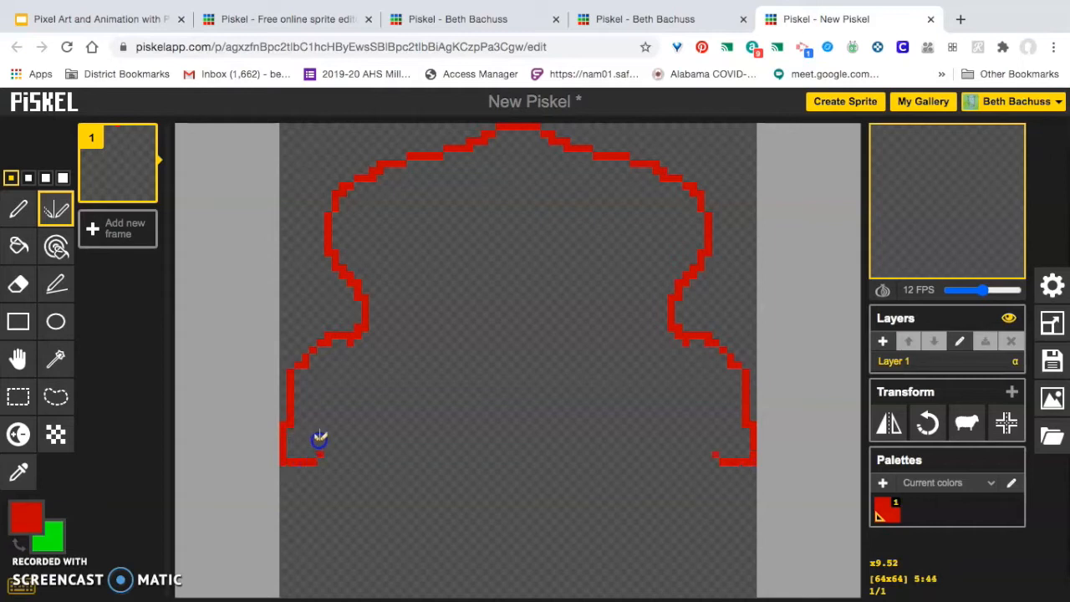
{"action": "mouse_move", "coordinate": [351, 407]}
{"action": "left_mouse_down"}
{"action": "mouse_move", "coordinate": [380, 421]}
{"action": "mouse_move", "coordinate": [387, 456]}
{"action": "left_mouse_up"}
{"action": "mouse_move", "coordinate": [414, 490]}
{"action": "left_mouse_down"}
{"action": "mouse_move", "coordinate": [458, 427]}
{"action": "mouse_move", "coordinate": [479, 434]}
{"action": "mouse_move", "coordinate": [493, 572]}
{"action": "mouse_move", "coordinate": [513, 444]}
{"action": "left_mouse_up"}
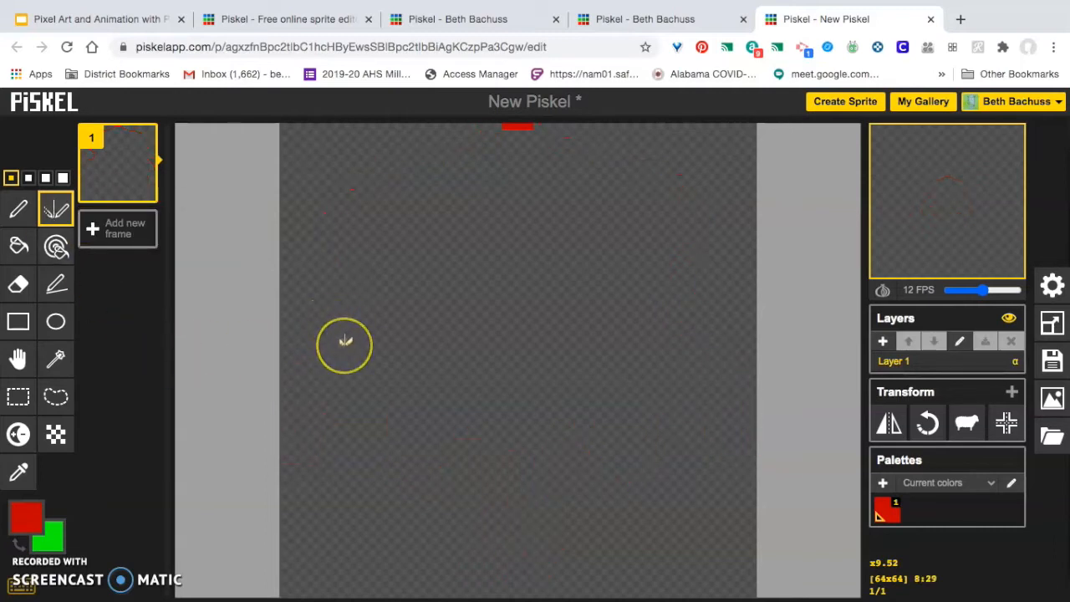
{"action": "key", "text": "super+z"}
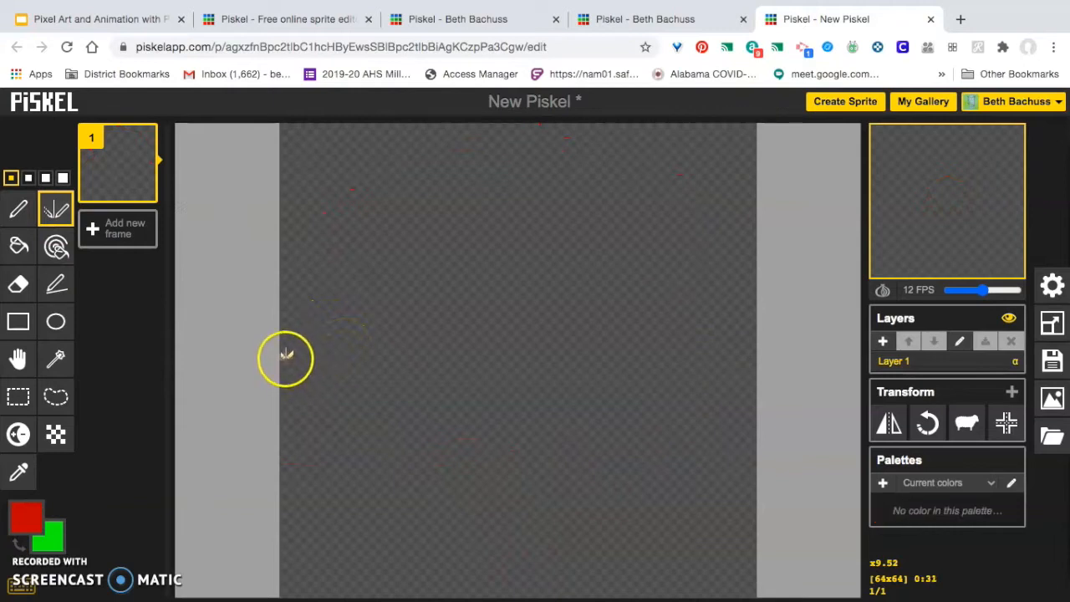
- Draw a mirrored wavy red line from the canvas's left edge toward the center
{"action": "mouse_move", "coordinate": [284, 357]}
{"action": "left_mouse_down"}
{"action": "mouse_move", "coordinate": [322, 261]}
{"action": "mouse_move", "coordinate": [345, 365]}
{"action": "mouse_move", "coordinate": [373, 390]}
{"action": "mouse_move", "coordinate": [398, 201]}
{"action": "mouse_move", "coordinate": [442, 205]}
{"action": "mouse_move", "coordinate": [442, 327]}
{"action": "mouse_move", "coordinate": [499, 364]}
{"action": "left_mouse_up"}
{"action": "key", "text": "ctrl+Up"}
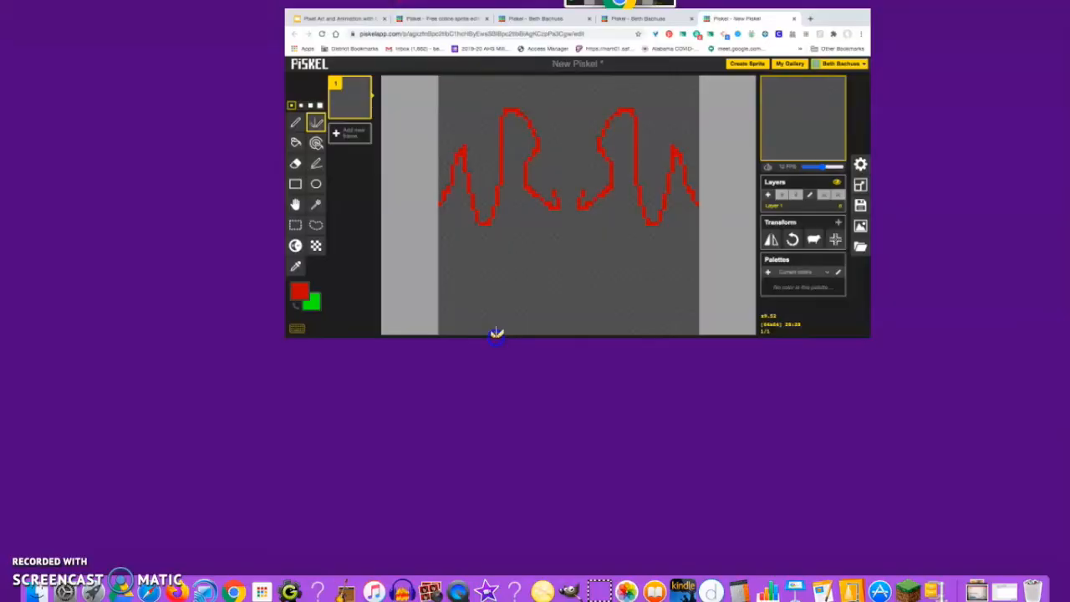
- Undo the wavy red strokes to clear the canvas, and draw a jagged red outline mirrored across both axes from the left edge
{"action": "key", "text": "ctrl+Up"}
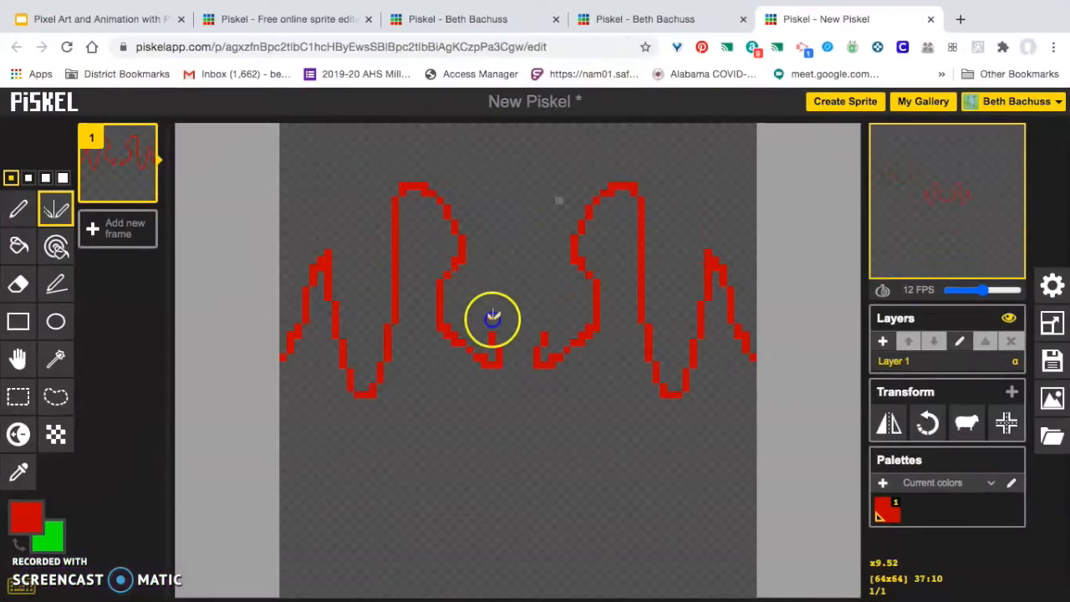
{"action": "mouse_move", "coordinate": [496, 334]}
{"action": "left_mouse_down"}
{"action": "mouse_move", "coordinate": [509, 292]}
{"action": "mouse_move", "coordinate": [542, 330]}
{"action": "left_mouse_up"}
{"action": "key", "text": "super+z"}
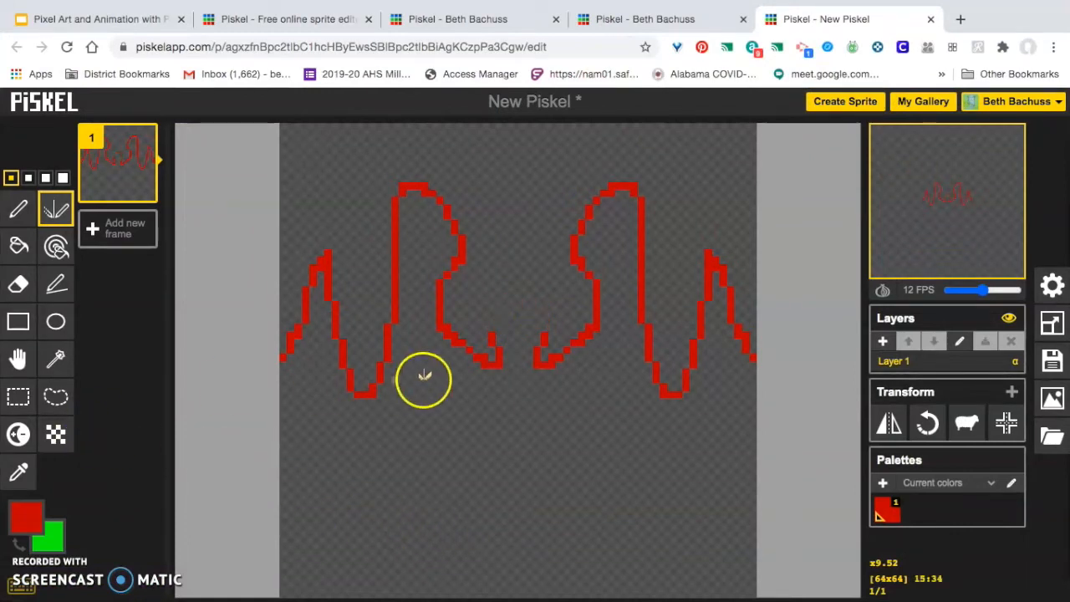
{"action": "key", "text": "super+z"}
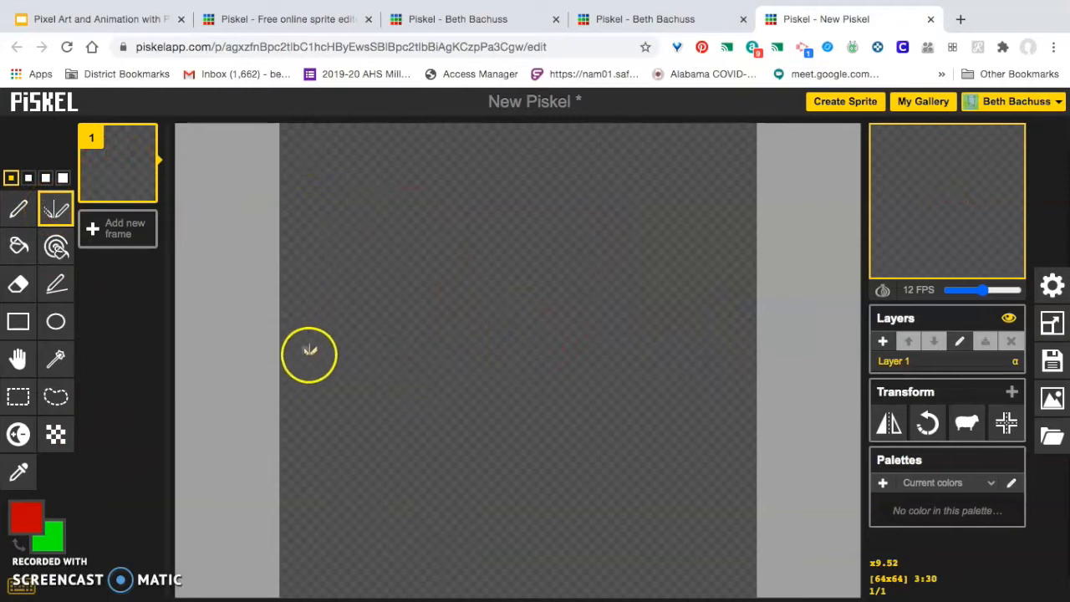
{"action": "mouse_move", "coordinate": [286, 346]}
{"action": "left_mouse_down"}
{"action": "mouse_move", "coordinate": [364, 312]}
{"action": "mouse_move", "coordinate": [320, 267]}
{"action": "mouse_move", "coordinate": [312, 240]}
{"action": "mouse_move", "coordinate": [376, 275]}
{"action": "mouse_move", "coordinate": [400, 159]}
{"action": "mouse_move", "coordinate": [429, 198]}
{"action": "mouse_move", "coordinate": [435, 263]}
{"action": "mouse_move", "coordinate": [509, 200]}
{"action": "mouse_move", "coordinate": [482, 185]}
{"action": "mouse_move", "coordinate": [481, 165]}
{"action": "mouse_move", "coordinate": [525, 153]}
{"action": "left_mouse_up"}
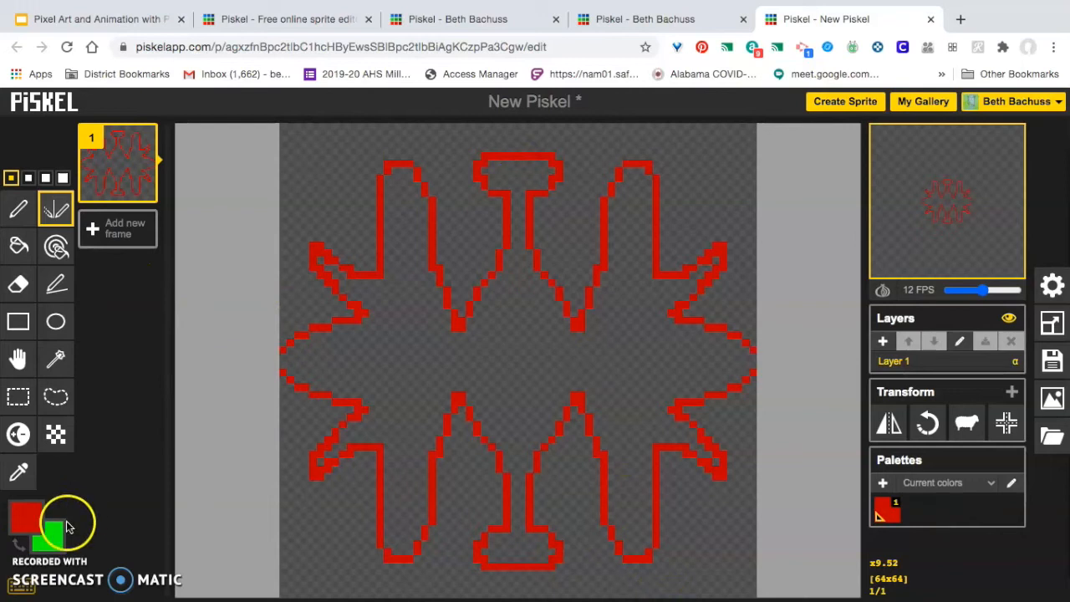
- Swap to green and draw mirrored teardrops at the sides, a star in the center and short bars inside the top and bottom caps
{"action": "left_click", "coordinate": [18, 543]}
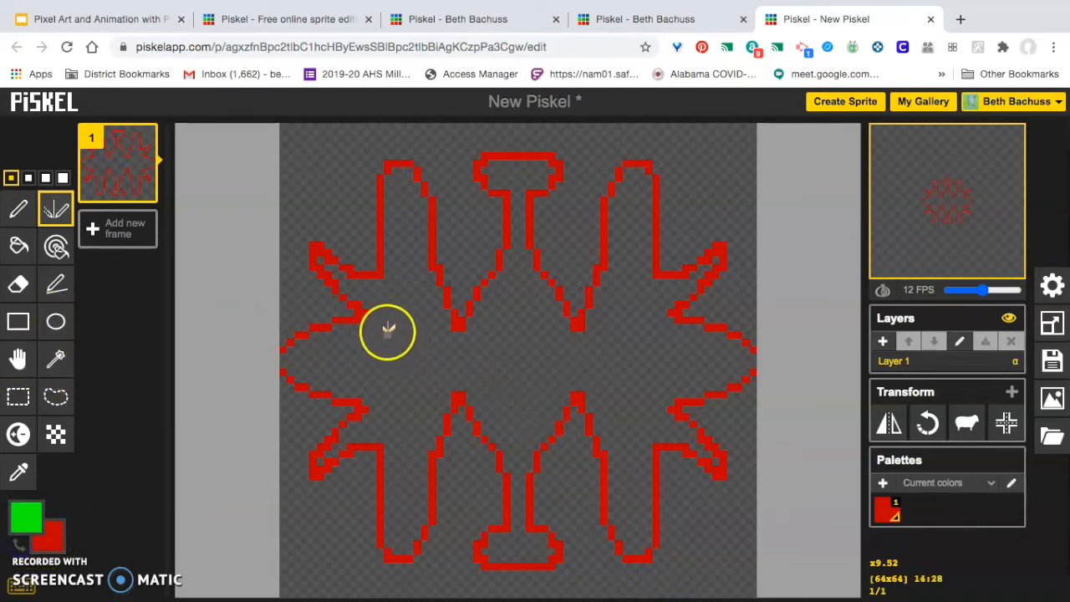
{"action": "mouse_move", "coordinate": [391, 328]}
{"action": "left_mouse_down"}
{"action": "mouse_move", "coordinate": [387, 362]}
{"action": "mouse_move", "coordinate": [415, 381]}
{"action": "mouse_move", "coordinate": [421, 349]}
{"action": "mouse_move", "coordinate": [396, 323]}
{"action": "left_mouse_up"}
{"action": "mouse_move", "coordinate": [519, 299]}
{"action": "left_mouse_down"}
{"action": "mouse_move", "coordinate": [470, 355]}
{"action": "mouse_move", "coordinate": [518, 412]}
{"action": "left_mouse_up"}
{"action": "left_click_drag", "start_coordinate": [506, 164], "coordinate": [523, 167]}
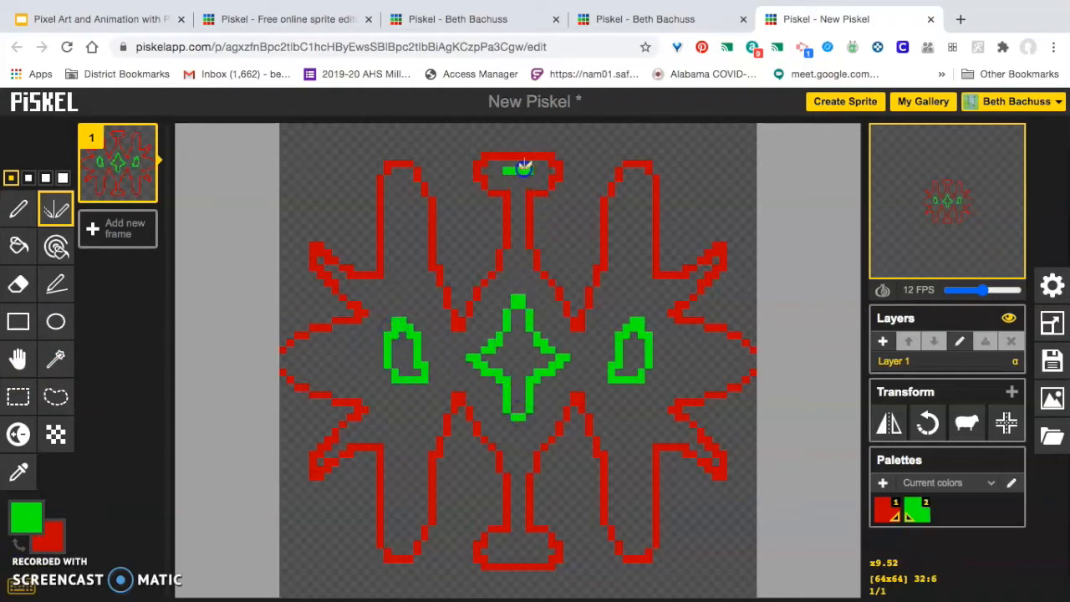
{"action": "left_click", "coordinate": [502, 551]}
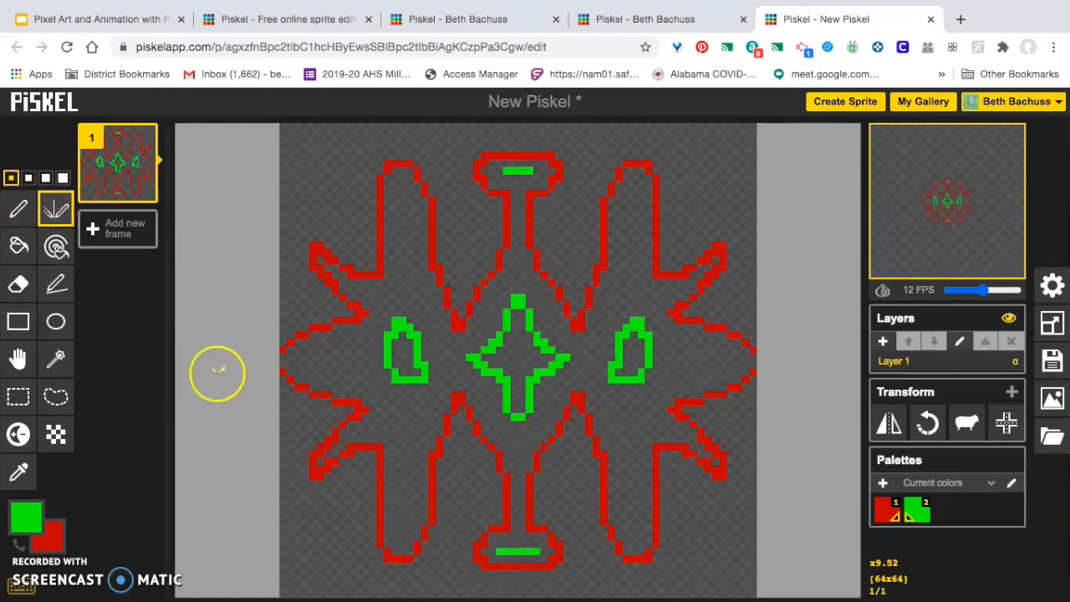
- Recolor all green pixels blue with the tool that paints all pixels of the same color
{"action": "left_click", "coordinate": [56, 249]}
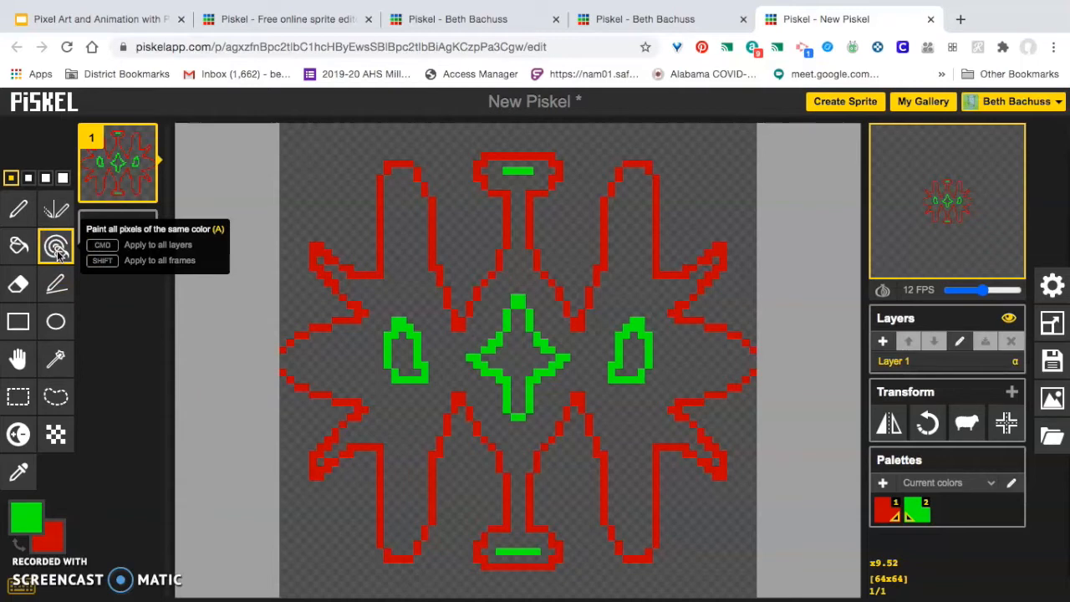
{"action": "left_click", "coordinate": [25, 516]}
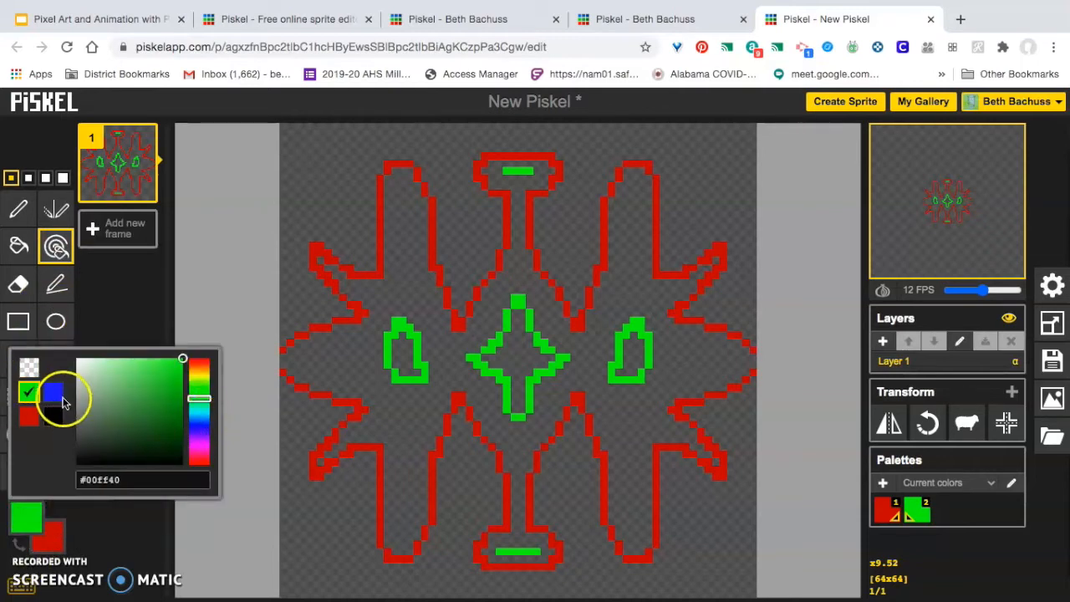
{"action": "left_click", "coordinate": [54, 394]}
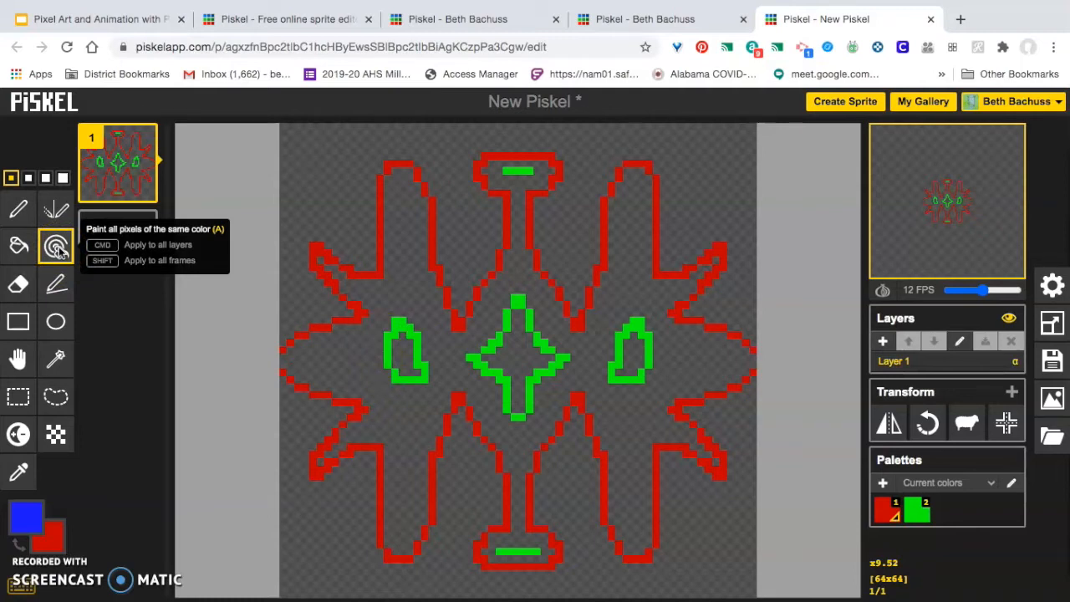
{"action": "left_click", "coordinate": [55, 247]}
{"action": "left_click", "coordinate": [400, 321]}
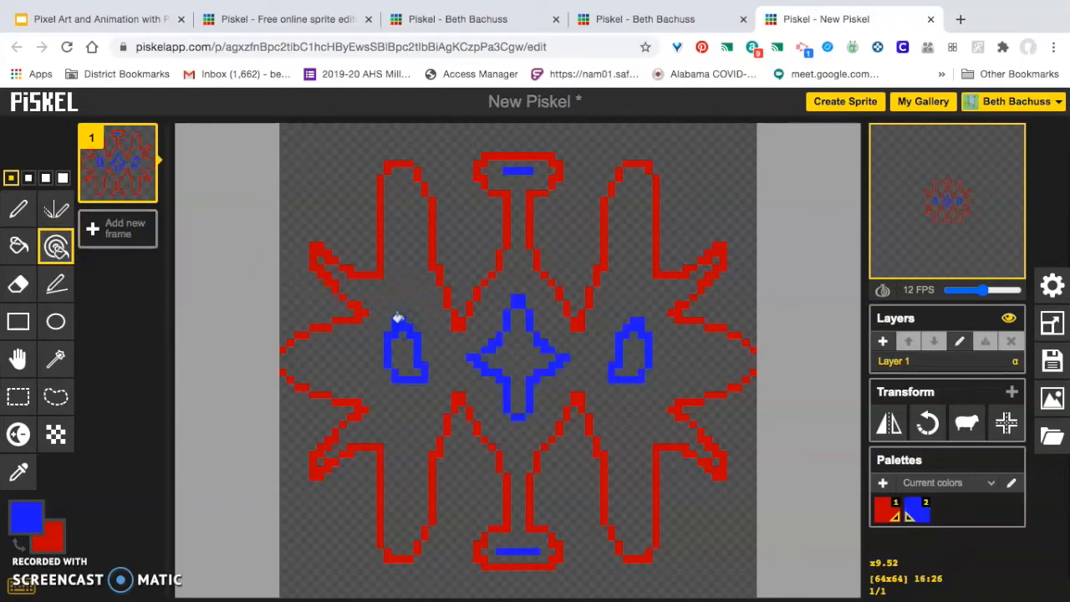
- Swap the colors, set the primary color to light red #e86a6a and recolor all blue pixels with it
{"action": "left_click", "coordinate": [18, 545]}
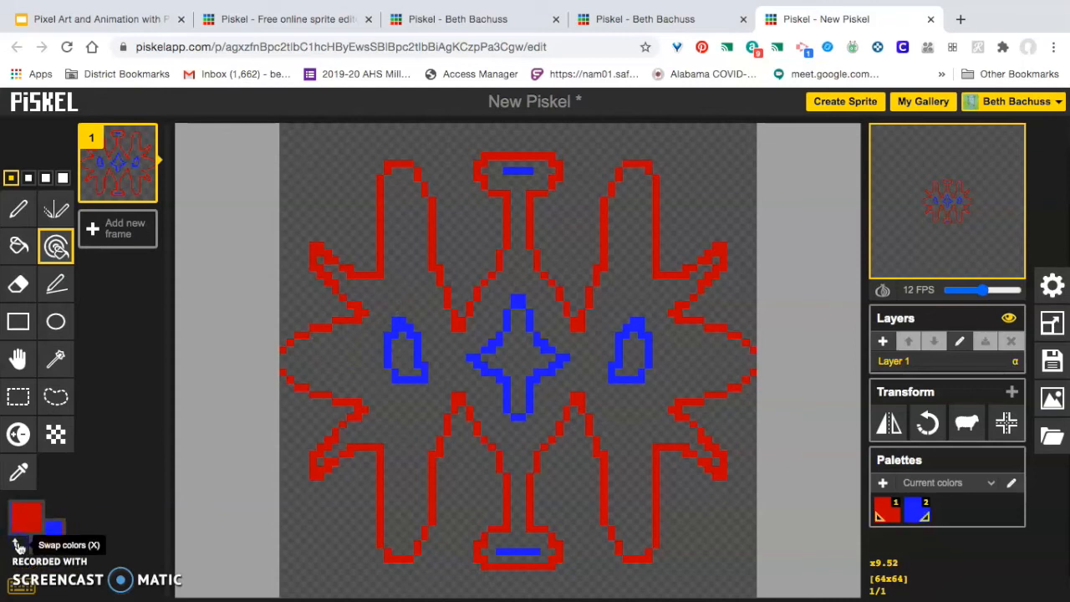
{"action": "left_click", "coordinate": [28, 511]}
{"action": "left_click_drag", "start_coordinate": [163, 422], "coordinate": [134, 369]}
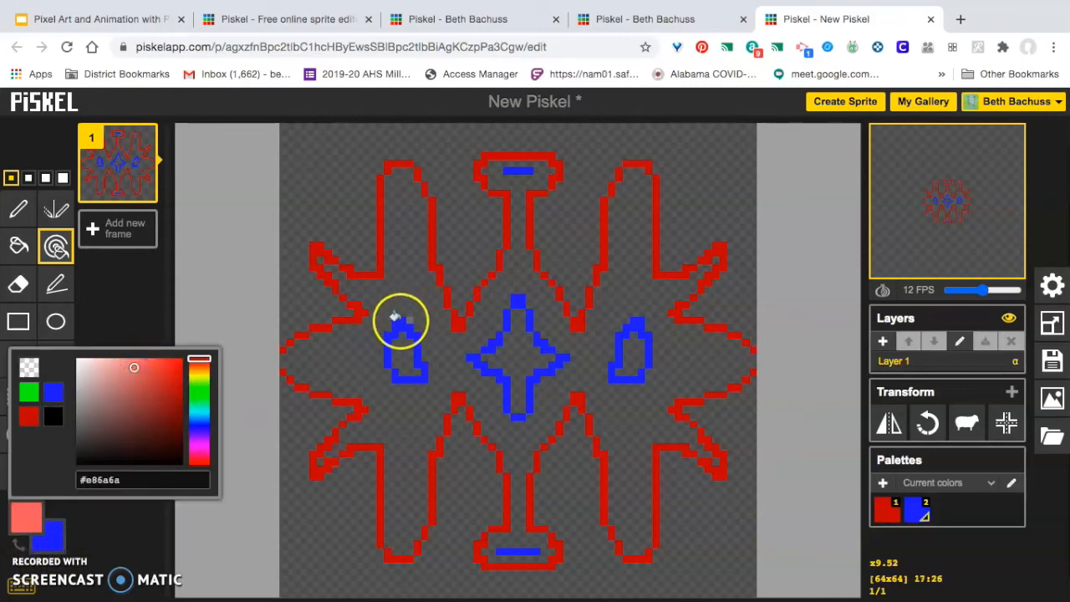
{"action": "left_click", "coordinate": [401, 321]}
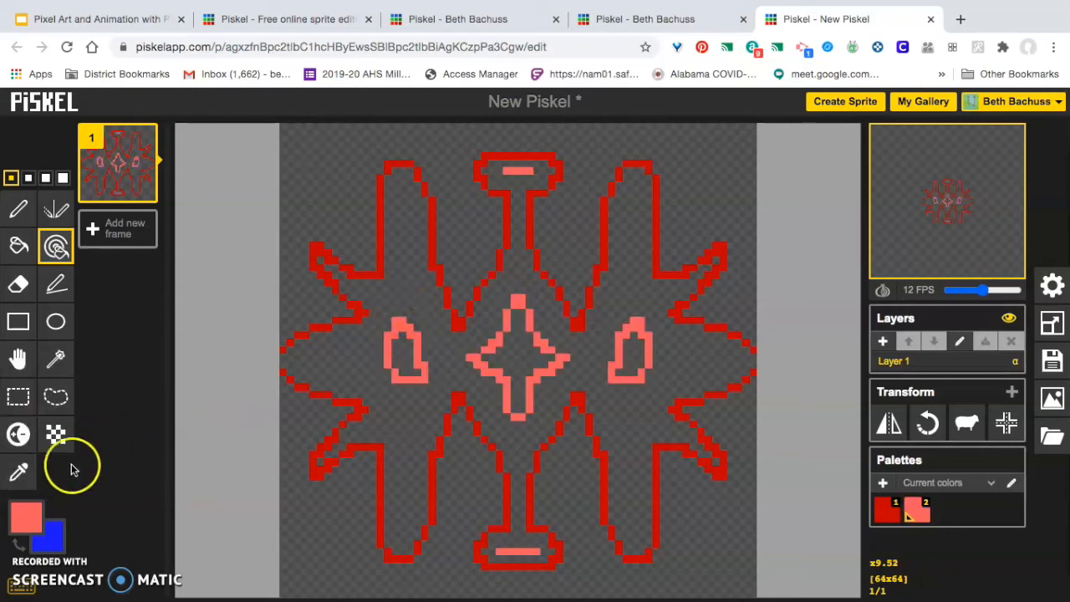
- Set the primary color to white #ffffff and recolor all light red pixels with it
{"action": "left_click", "coordinate": [27, 512]}
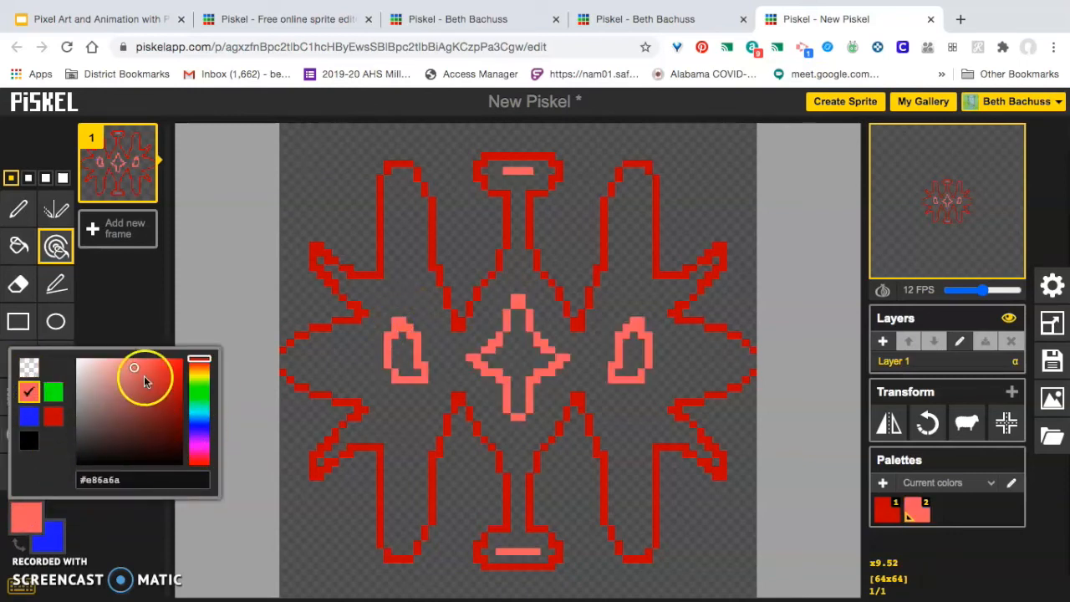
{"action": "left_click_drag", "start_coordinate": [136, 371], "coordinate": [76, 359]}
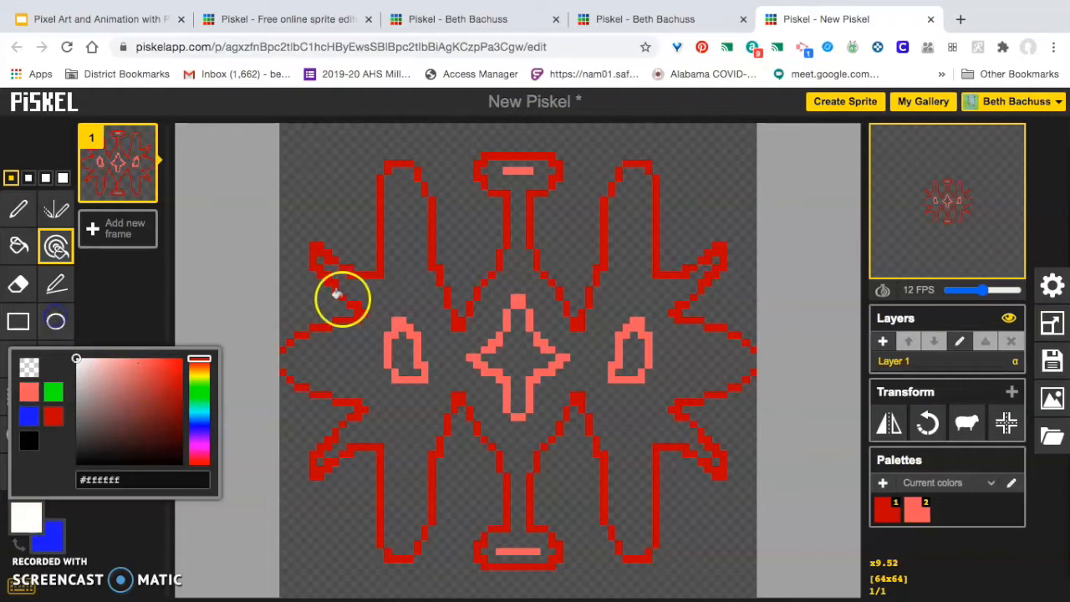
{"action": "left_click", "coordinate": [393, 321]}
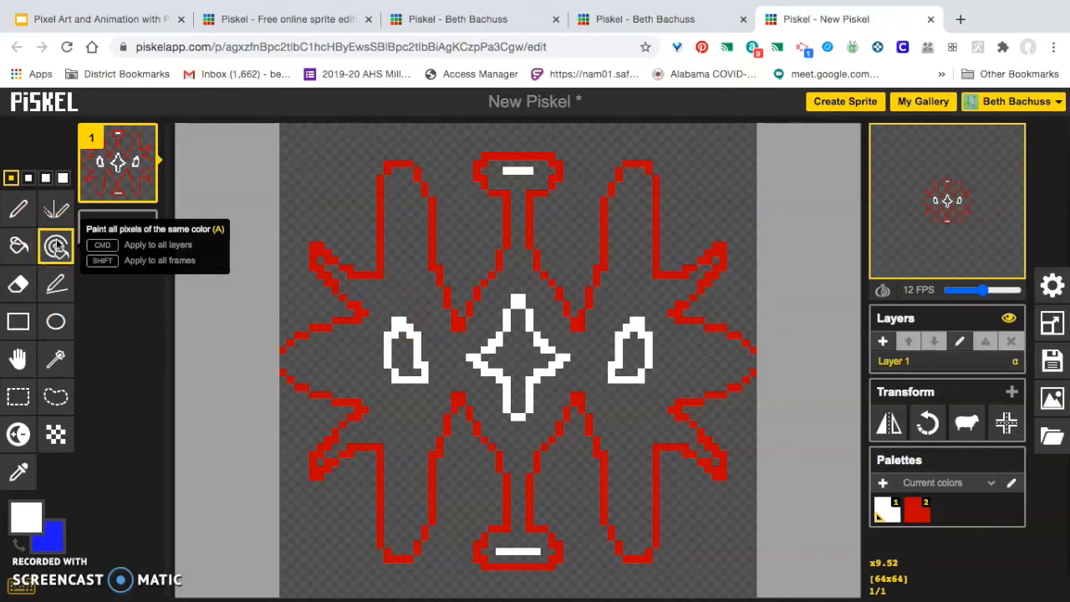
- With the Stroke tool in blue, draw a diagonal between the canvas's upper-left and lower-right corners and a steeper line crossing its center
{"action": "left_click", "coordinate": [55, 285]}
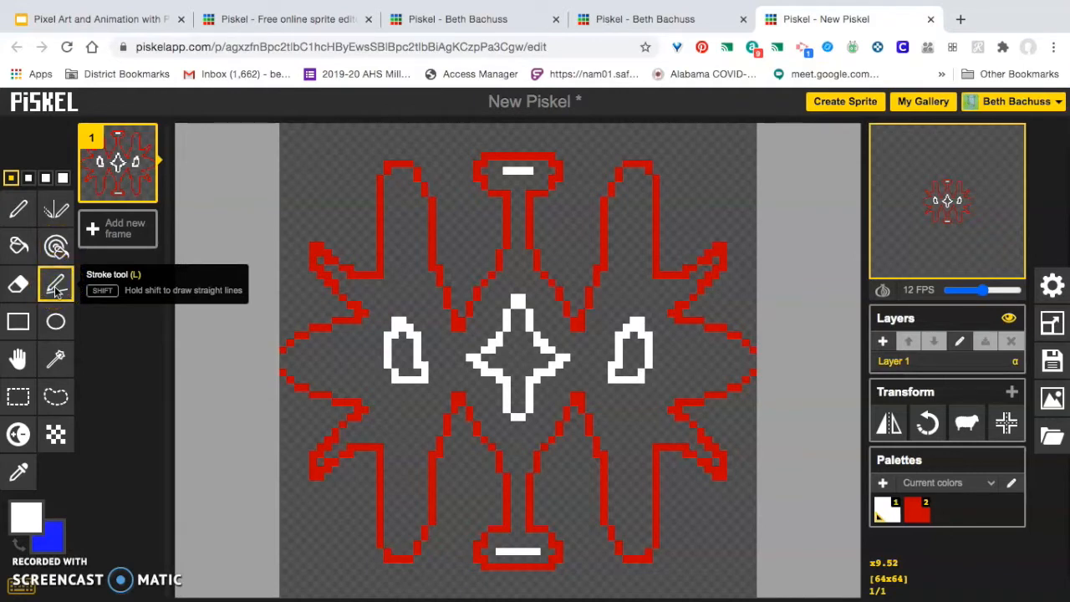
{"action": "left_click", "coordinate": [18, 543]}
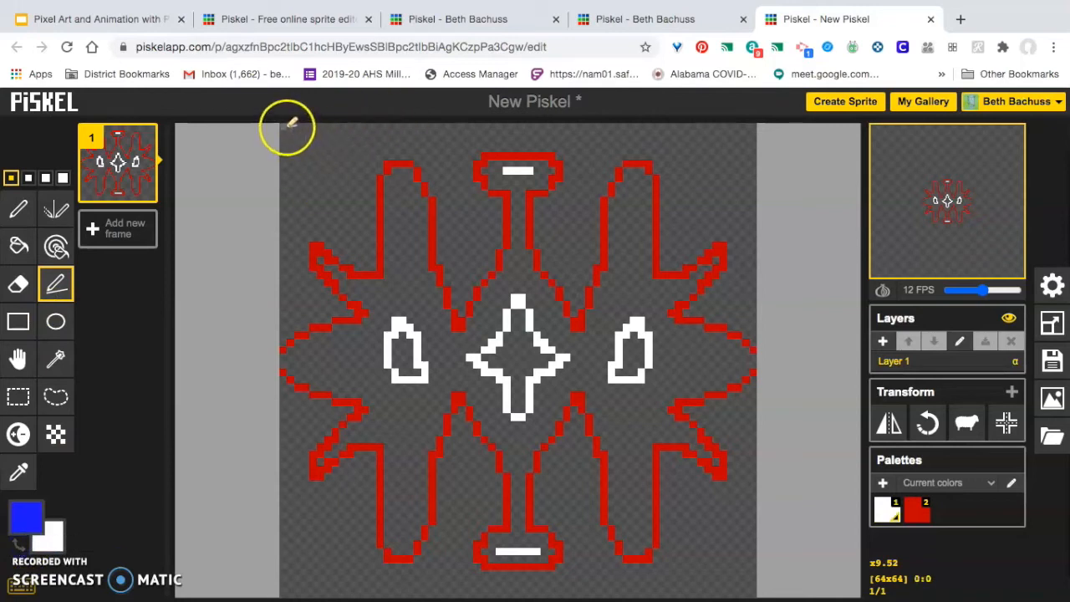
{"action": "mouse_move", "coordinate": [285, 127]}
{"action": "left_mouse_down"}
{"action": "mouse_move", "coordinate": [377, 239]}
{"action": "mouse_move", "coordinate": [521, 167]}
{"action": "mouse_move", "coordinate": [406, 394]}
{"action": "mouse_move", "coordinate": [357, 551]}
{"action": "left_mouse_up"}
{"action": "mouse_move", "coordinate": [436, 542]}
{"action": "left_mouse_down"}
{"action": "mouse_move", "coordinate": [582, 351]}
{"action": "mouse_move", "coordinate": [693, 263]}
{"action": "mouse_move", "coordinate": [710, 574]}
{"action": "mouse_move", "coordinate": [755, 592]}
{"action": "left_mouse_up"}
{"action": "left_click", "coordinate": [809, 165]}
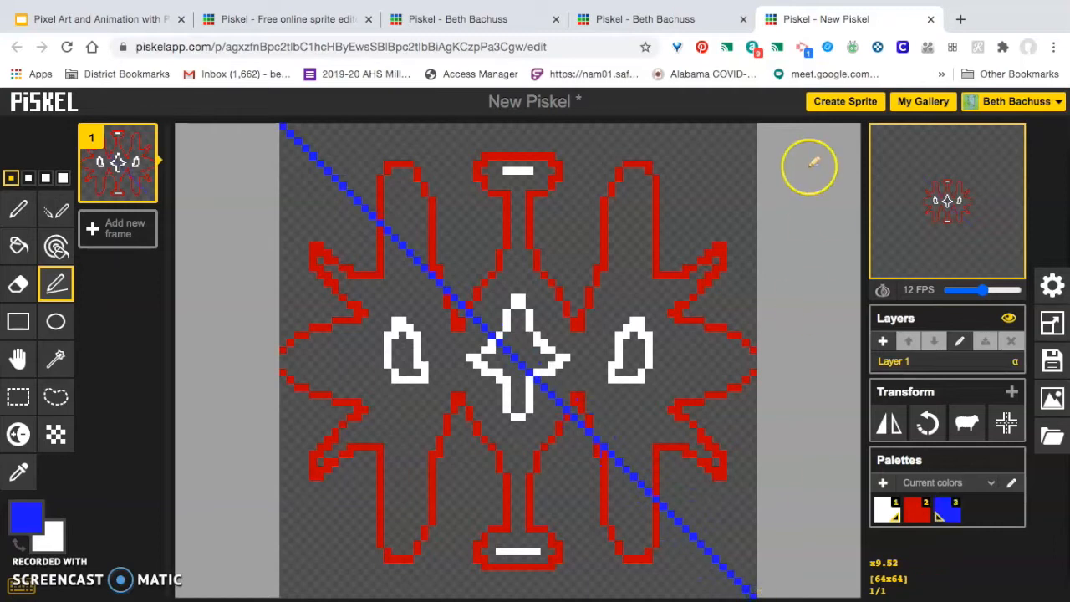
{"action": "mouse_move", "coordinate": [580, 193]}
{"action": "left_mouse_down"}
{"action": "mouse_move", "coordinate": [539, 459]}
{"action": "mouse_move", "coordinate": [428, 527]}
{"action": "mouse_move", "coordinate": [439, 534]}
{"action": "left_mouse_up"}
- Draw a straight horizontal blue line across the full width of the canvas through the middle of the drawing
{"action": "left_click", "coordinate": [65, 284]}
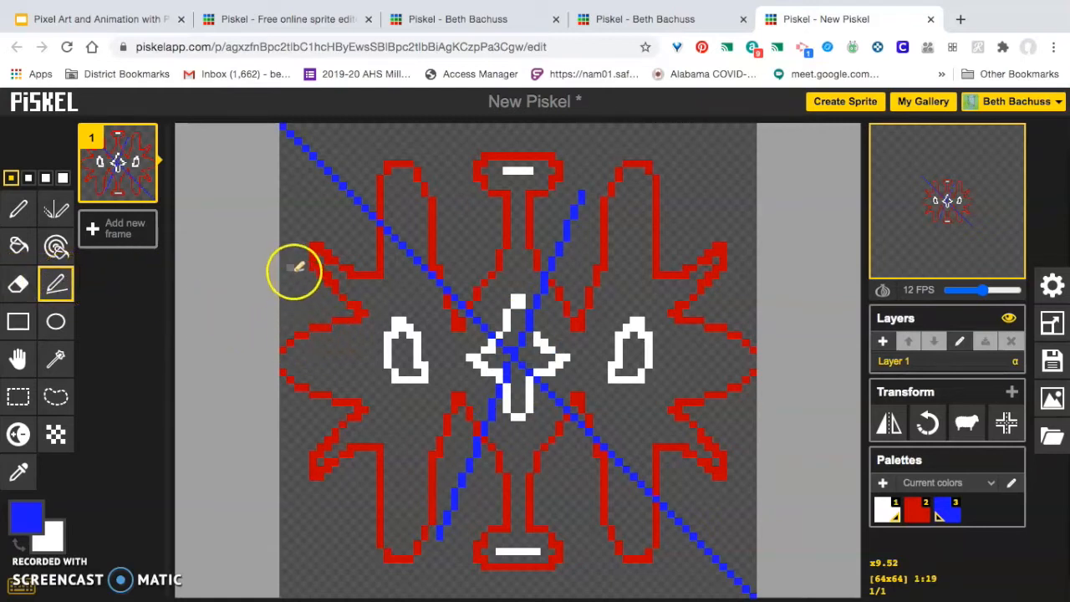
{"action": "mouse_move", "coordinate": [286, 355]}
{"action": "left_mouse_down"}
{"action": "mouse_move", "coordinate": [493, 291]}
{"action": "mouse_move", "coordinate": [764, 309]}
{"action": "mouse_move", "coordinate": [745, 317]}
{"action": "mouse_move", "coordinate": [768, 362]}
{"action": "mouse_move", "coordinate": [769, 396]}
{"action": "mouse_move", "coordinate": [771, 322]}
{"action": "mouse_move", "coordinate": [780, 379]}
{"action": "mouse_move", "coordinate": [790, 342]}
{"action": "mouse_move", "coordinate": [779, 390]}
{"action": "mouse_move", "coordinate": [779, 356]}
{"action": "left_mouse_up"}
{"action": "left_click_drag", "start_coordinate": [774, 304], "coordinate": [766, 221]}
{"action": "mouse_move", "coordinate": [756, 174]}
{"action": "left_mouse_down"}
{"action": "mouse_move", "coordinate": [745, 144]}
{"action": "mouse_move", "coordinate": [757, 193]}
{"action": "left_mouse_up"}
{"action": "mouse_move", "coordinate": [755, 231]}
{"action": "left_mouse_down"}
{"action": "mouse_move", "coordinate": [771, 267]}
{"action": "mouse_move", "coordinate": [770, 347]}
{"action": "left_mouse_up"}
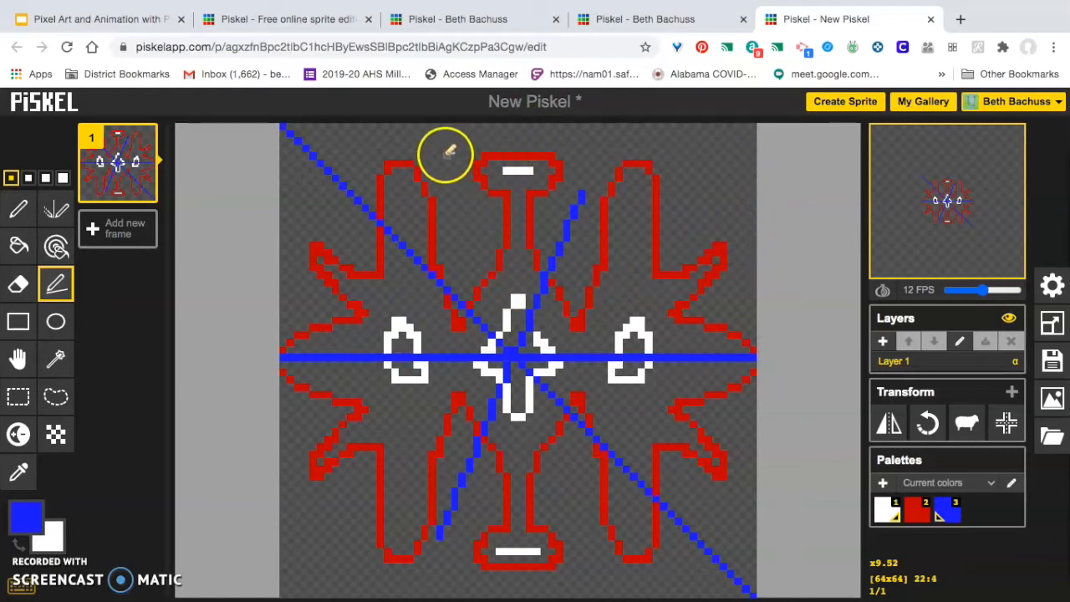
- Set the primary color to green and draw a tall ellipse over the drawing's left side with the Circle tool
{"action": "left_click", "coordinate": [55, 322]}
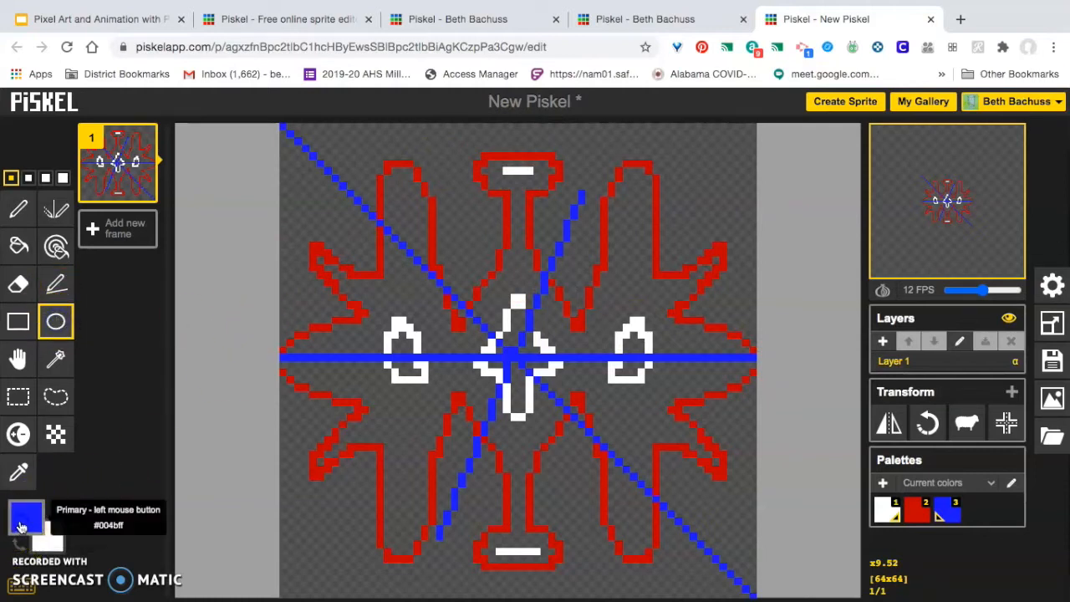
{"action": "left_click", "coordinate": [21, 525]}
{"action": "left_click", "coordinate": [30, 417]}
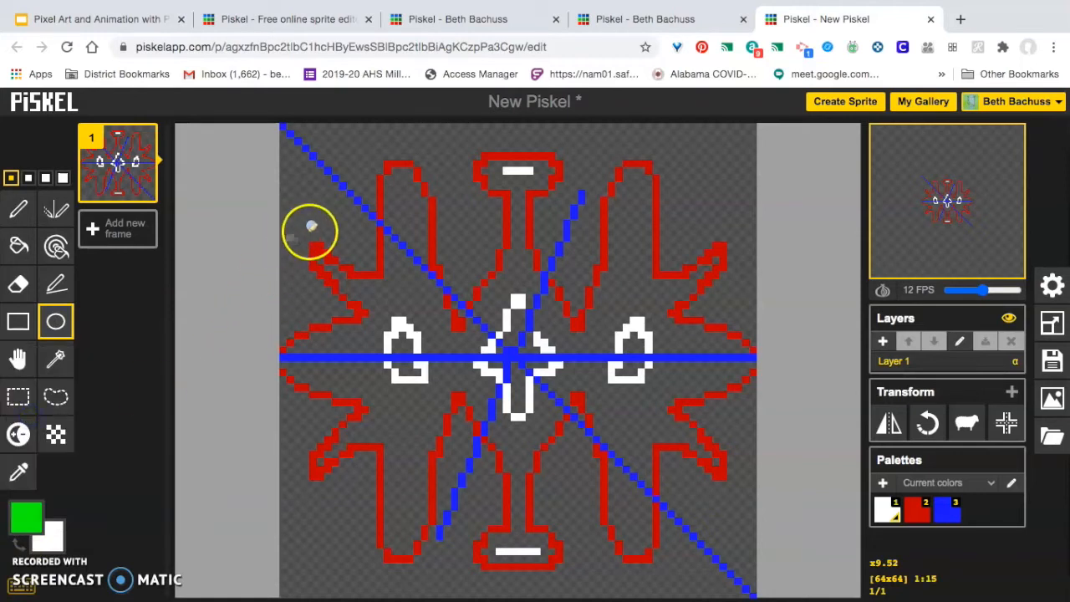
{"action": "left_click_drag", "start_coordinate": [327, 206], "coordinate": [411, 481]}
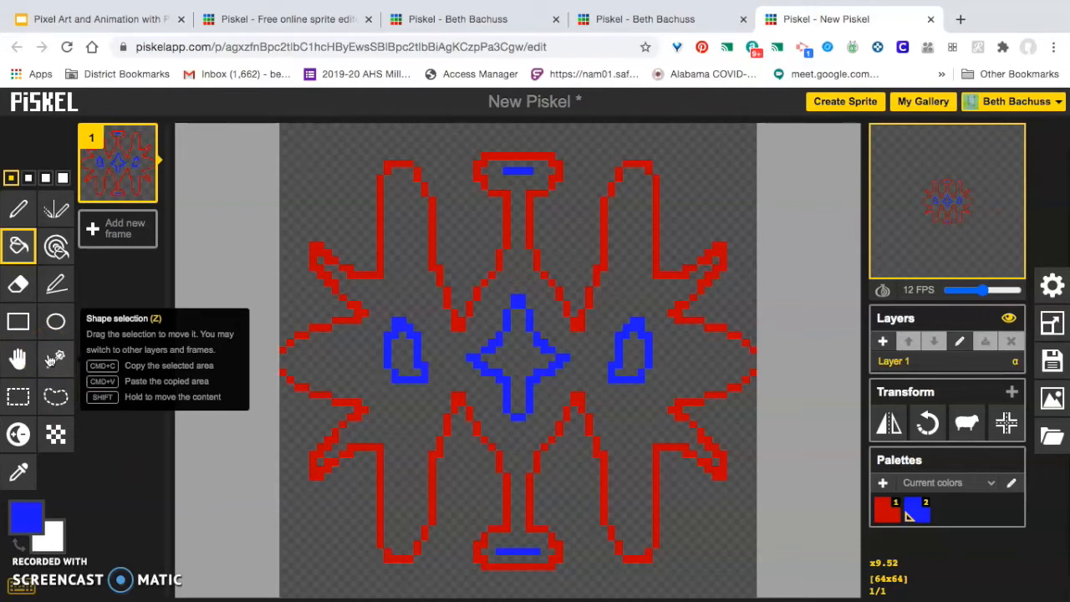
- Fill the inside of the red outline with blue and select the whole blue area with Shape selection
{"action": "left_click", "coordinate": [389, 285]}
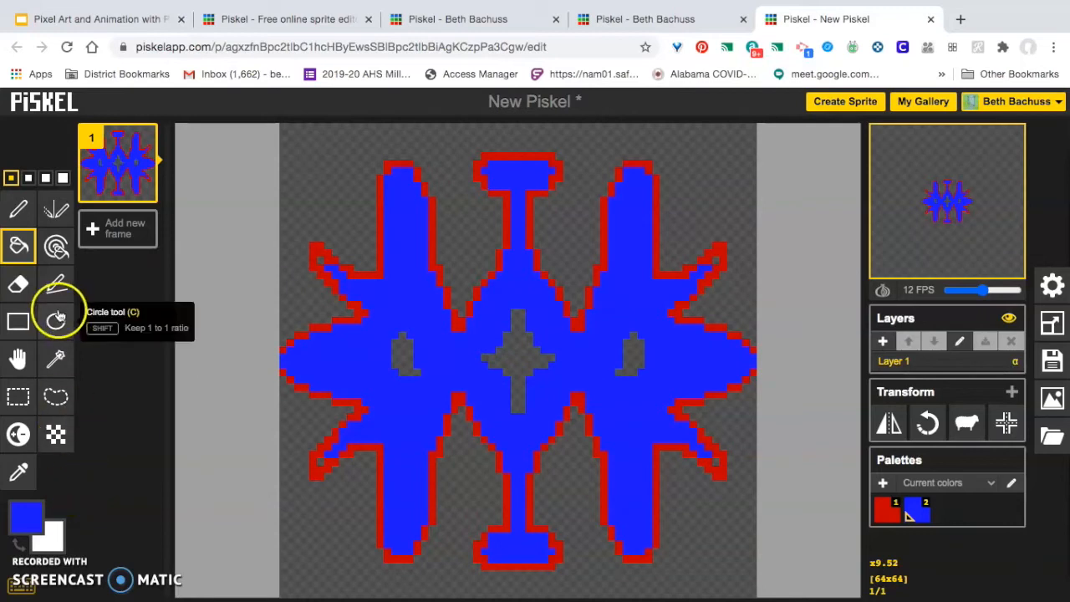
{"action": "left_click", "coordinate": [55, 358]}
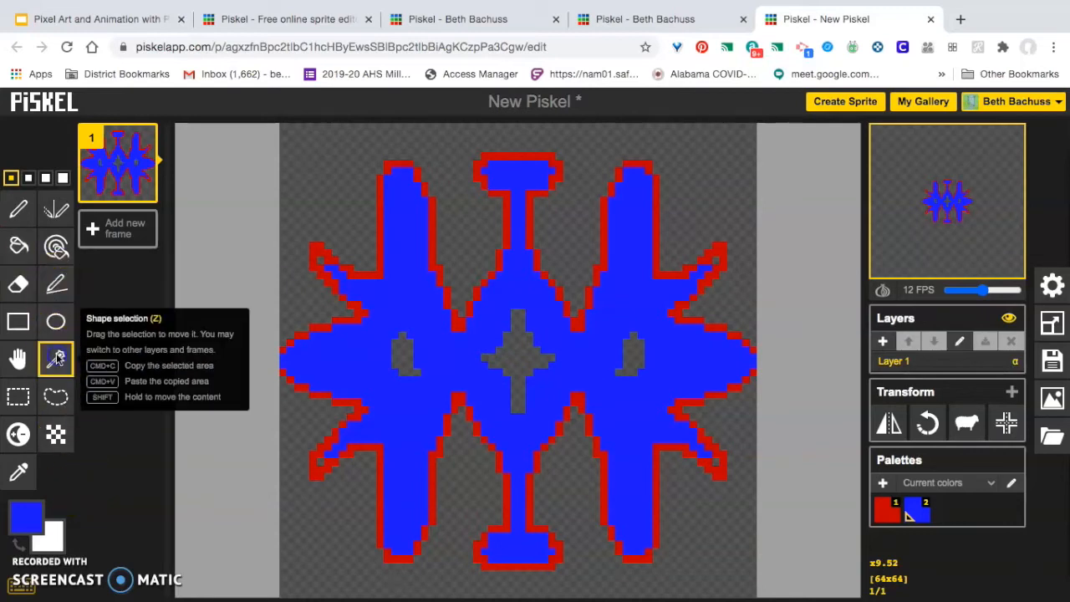
{"action": "left_click", "coordinate": [398, 280]}
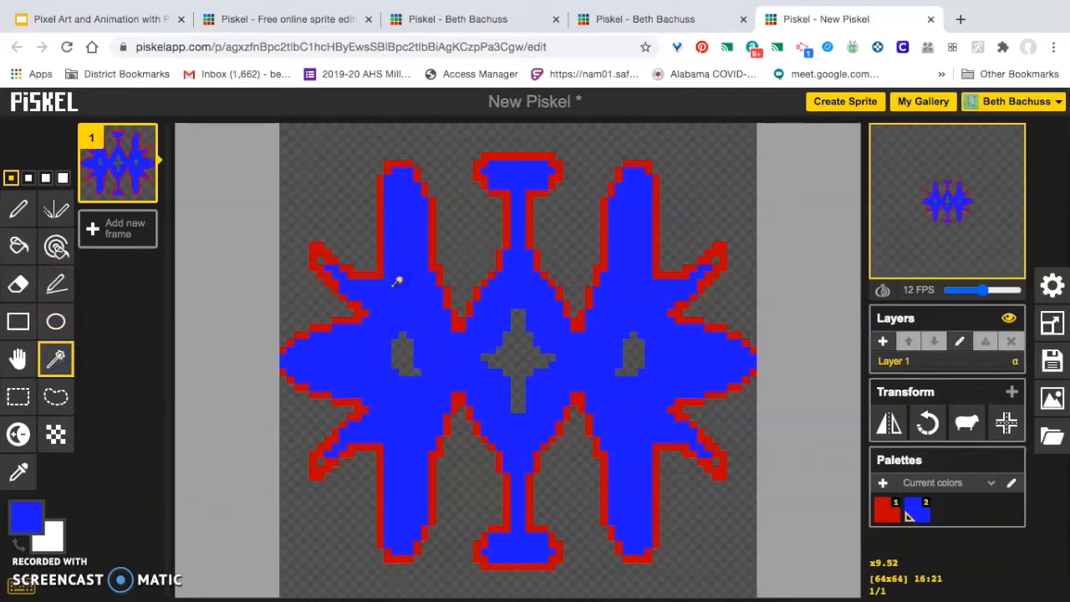
{"action": "left_click", "coordinate": [371, 337]}
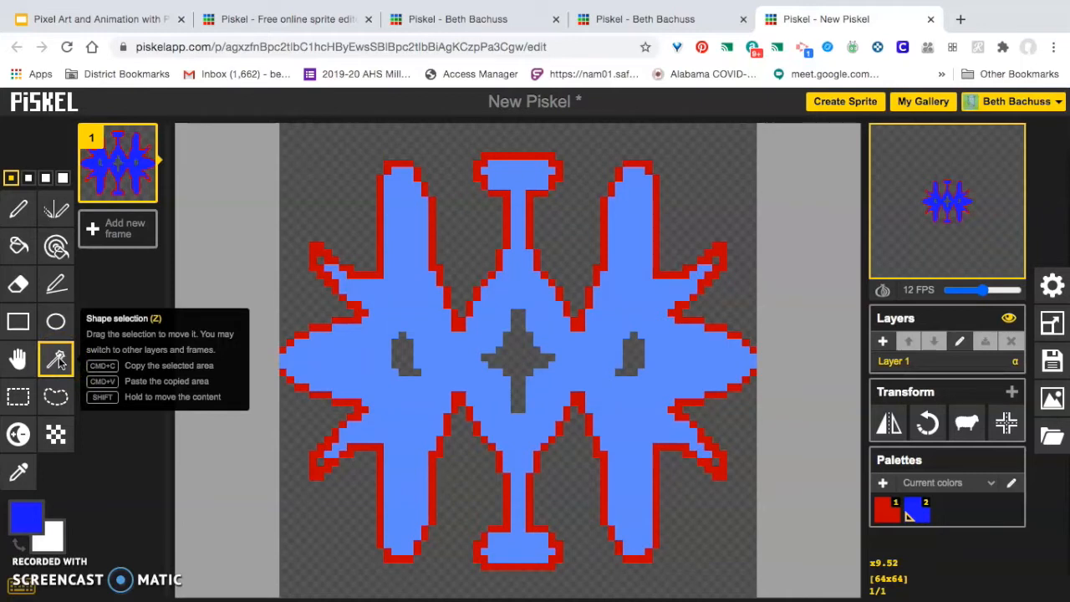
- Cut the selected blue area, shift the selection about one pixel up and to the left, and paste it there
{"action": "left_click", "coordinate": [393, 294]}
{"action": "mouse_move", "coordinate": [399, 292]}
{"action": "left_mouse_down"}
{"action": "mouse_move", "coordinate": [360, 351]}
{"action": "mouse_move", "coordinate": [348, 262]}
{"action": "mouse_move", "coordinate": [377, 241]}
{"action": "mouse_move", "coordinate": [380, 282]}
{"action": "mouse_move", "coordinate": [399, 289]}
{"action": "mouse_move", "coordinate": [387, 285]}
{"action": "left_mouse_up"}
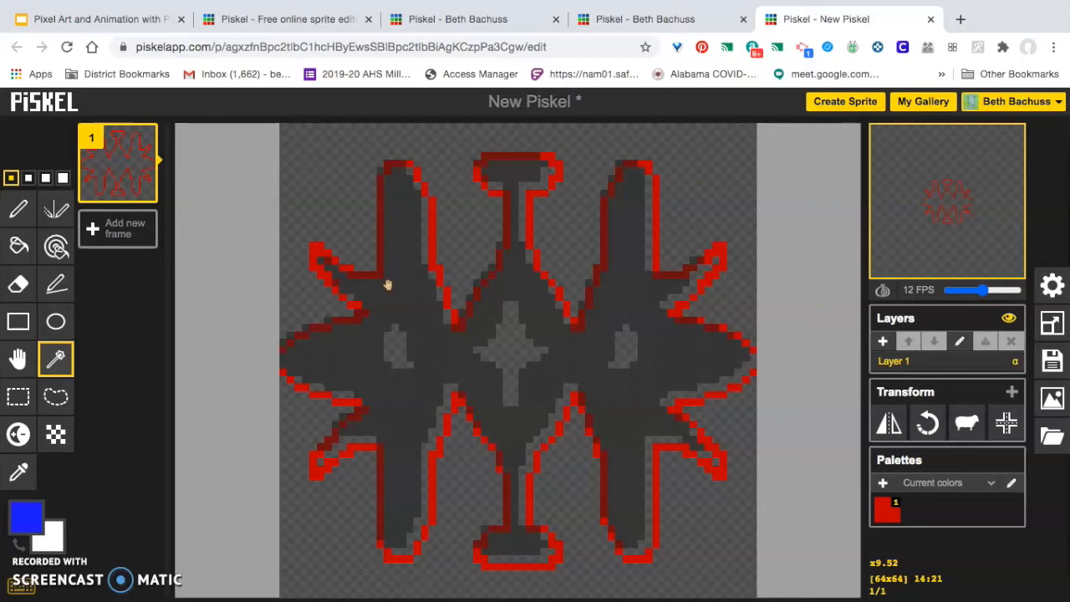
{"action": "key", "text": "super+v"}
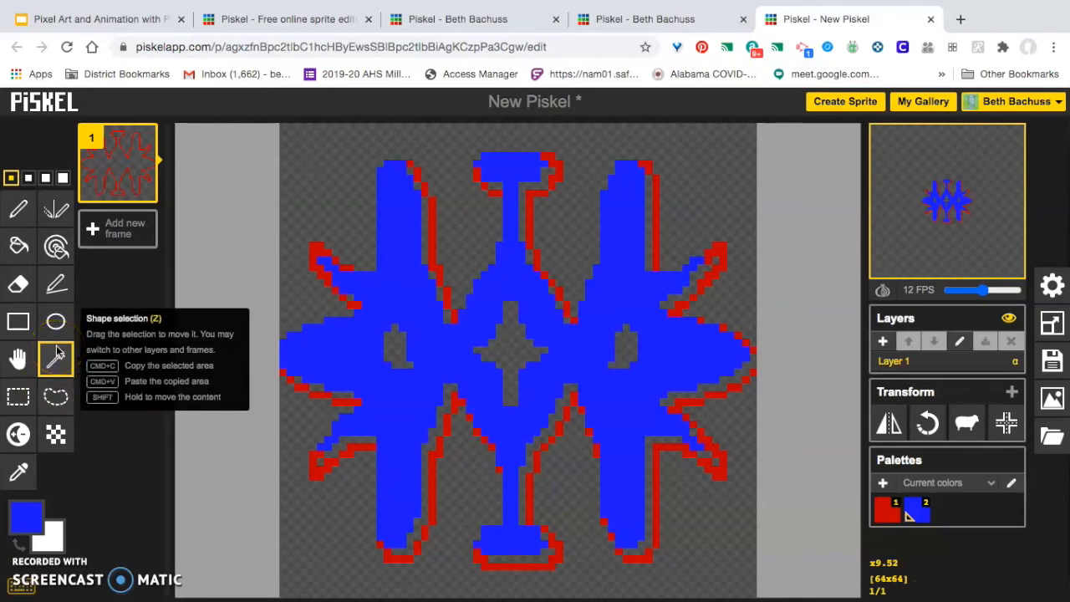
- Lasso the cap on top of the center column and move it onto the top of the right column
{"action": "left_click", "coordinate": [52, 398]}
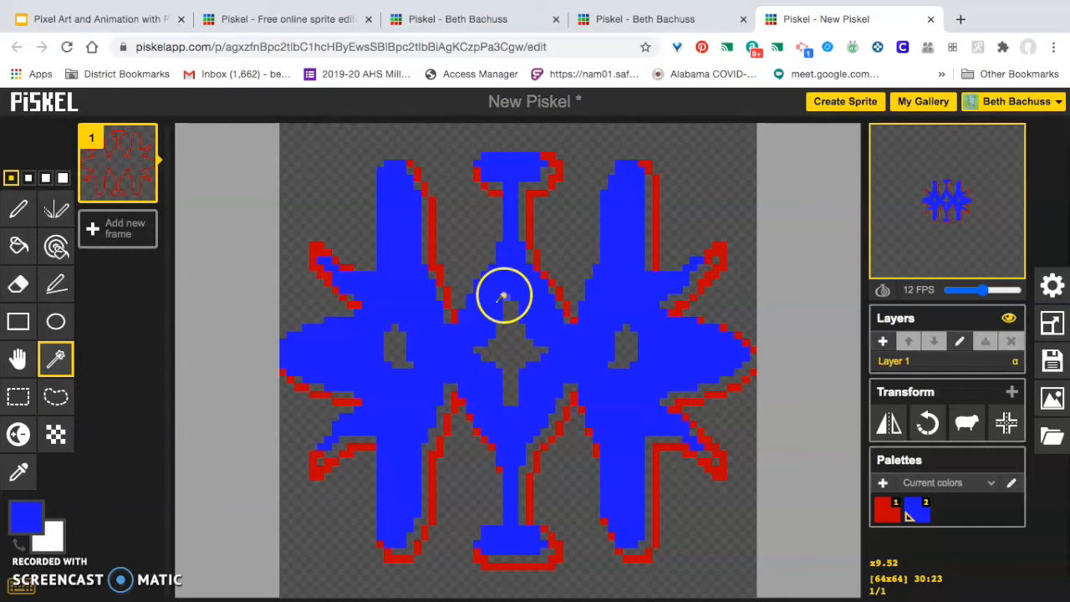
{"action": "key", "text": "h"}
{"action": "mouse_move", "coordinate": [483, 155]}
{"action": "left_mouse_down"}
{"action": "mouse_move", "coordinate": [460, 171]}
{"action": "mouse_move", "coordinate": [472, 182]}
{"action": "mouse_move", "coordinate": [532, 188]}
{"action": "mouse_move", "coordinate": [577, 175]}
{"action": "mouse_move", "coordinate": [576, 159]}
{"action": "mouse_move", "coordinate": [517, 145]}
{"action": "mouse_move", "coordinate": [467, 158]}
{"action": "mouse_move", "coordinate": [526, 178]}
{"action": "mouse_move", "coordinate": [572, 175]}
{"action": "mouse_move", "coordinate": [626, 163]}
{"action": "left_mouse_up"}
{"action": "left_click", "coordinate": [520, 170]}
{"action": "key", "text": "Return"}
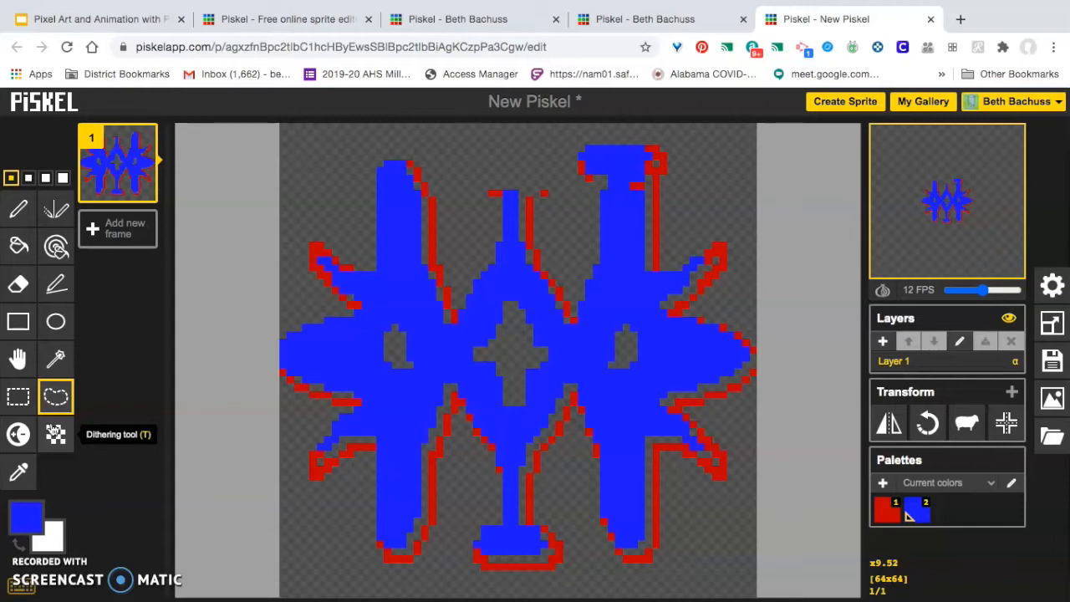
- Swap the primary and secondary colors, then set the primary color to dark blue #022d92
{"action": "left_click", "coordinate": [19, 547]}
{"action": "left_click", "coordinate": [27, 516]}
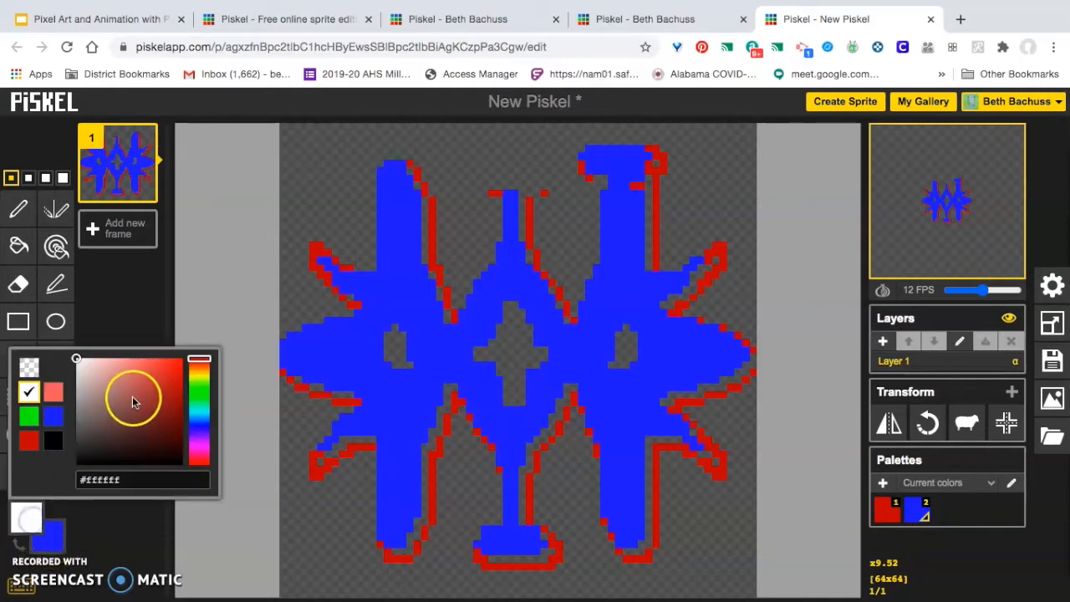
{"action": "left_click", "coordinate": [52, 415]}
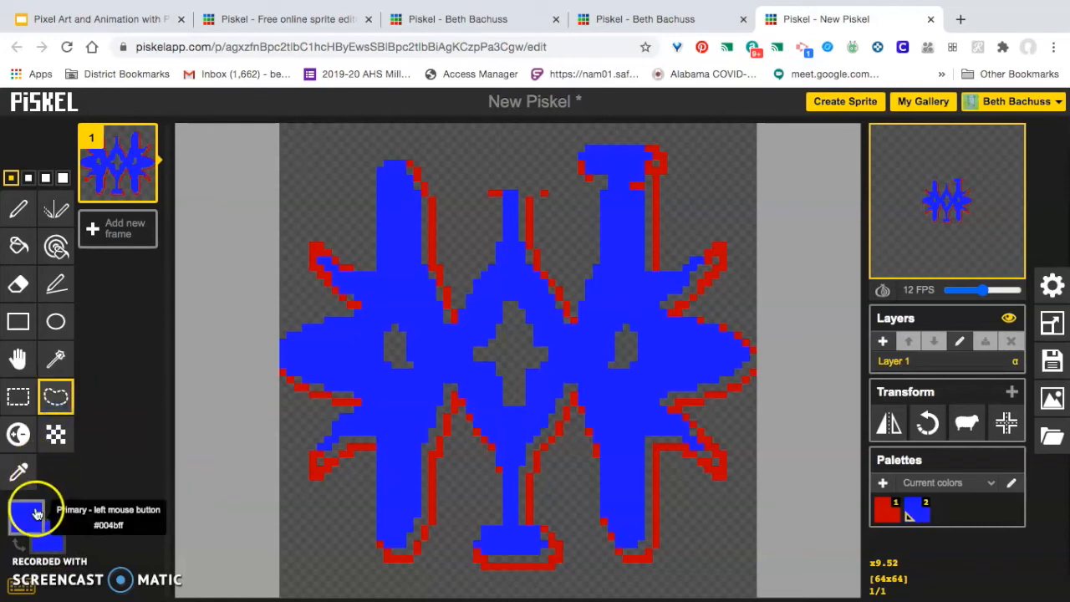
{"action": "left_click", "coordinate": [36, 513]}
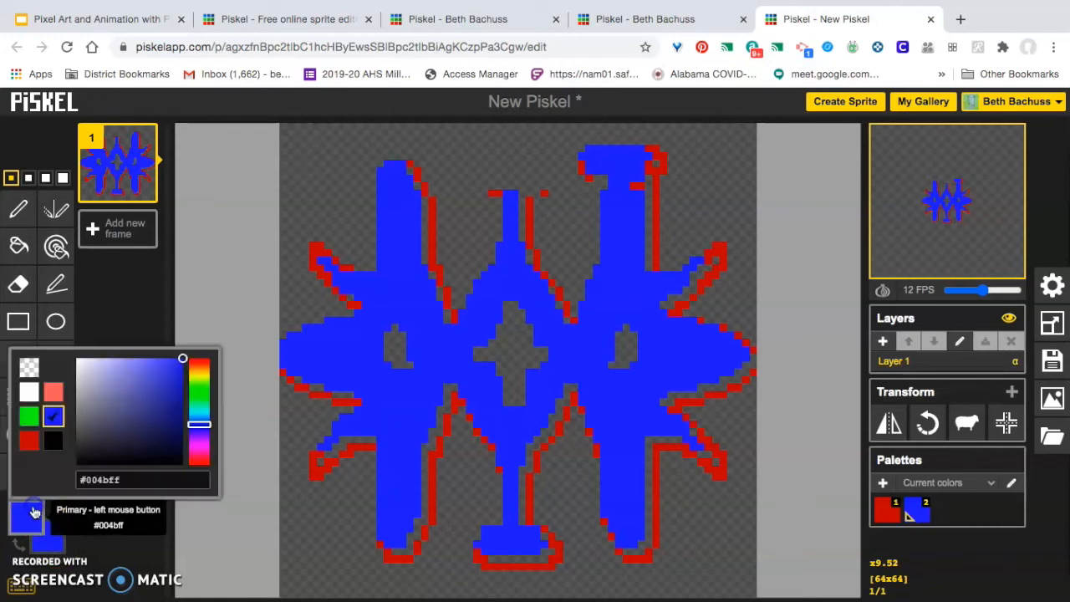
{"action": "left_click", "coordinate": [181, 407]}
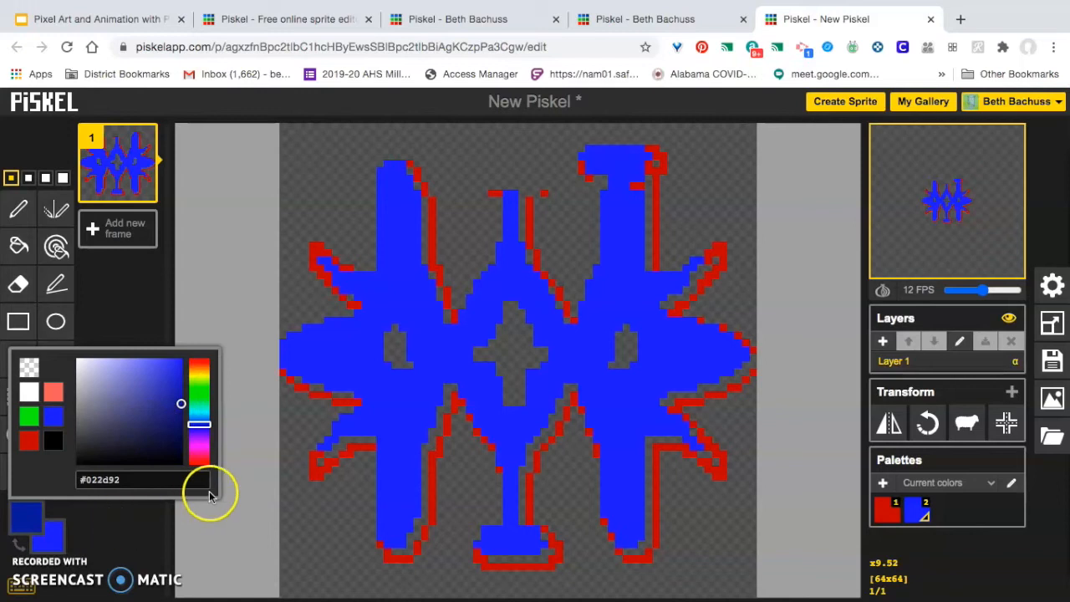
{"action": "left_click", "coordinate": [151, 531]}
- Shade the right edges of the lower right and lower left columns with the Dithering tool at a 3-pixel pen size
{"action": "left_click", "coordinate": [61, 443]}
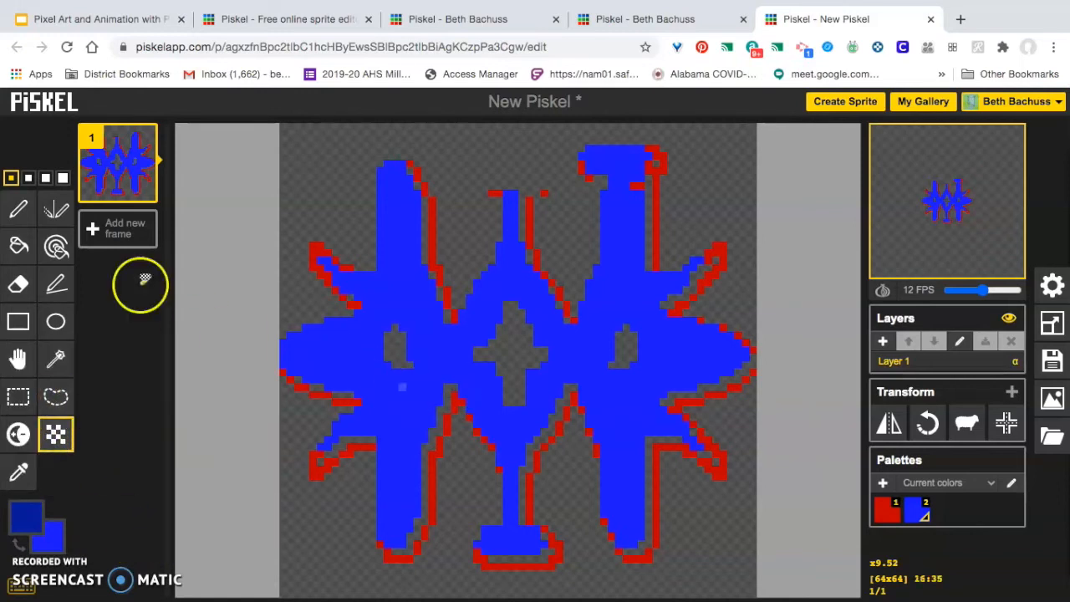
{"action": "left_click", "coordinate": [63, 180]}
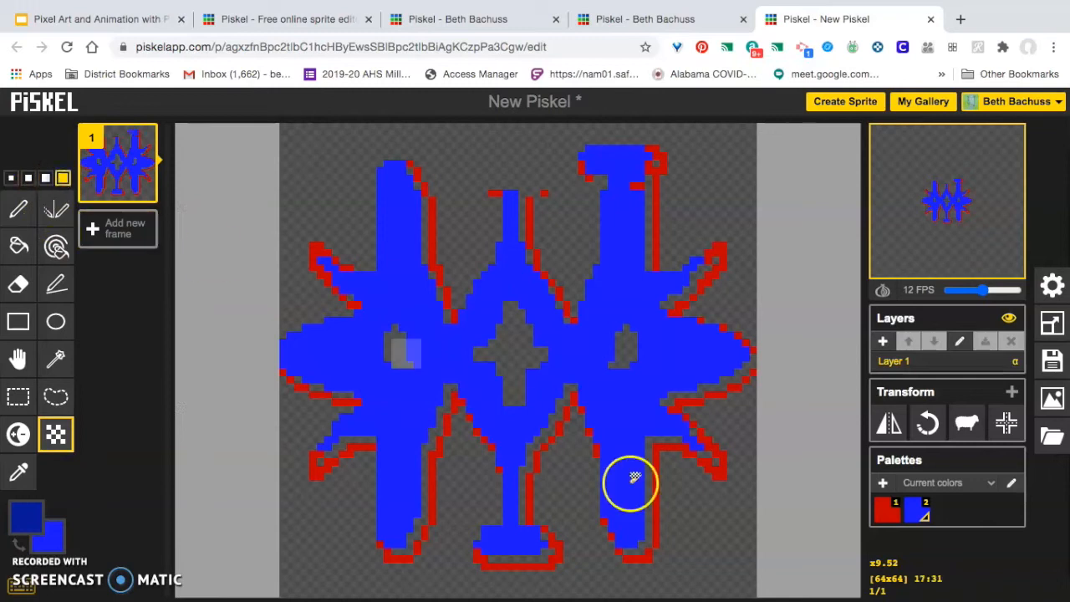
{"action": "left_click", "coordinate": [45, 178]}
{"action": "left_click", "coordinate": [647, 439]}
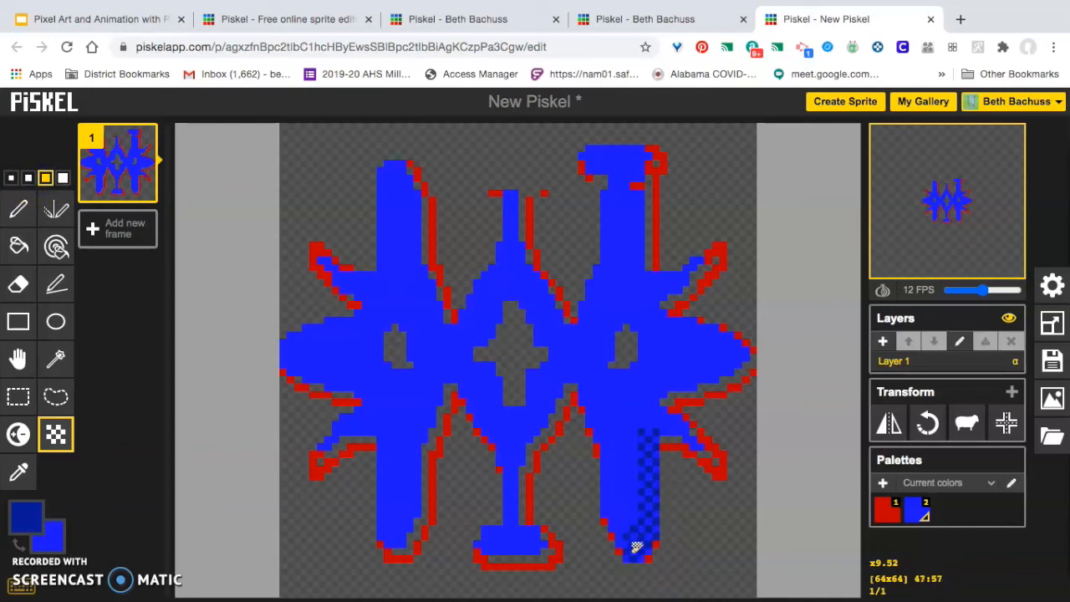
{"action": "left_click", "coordinate": [424, 449]}
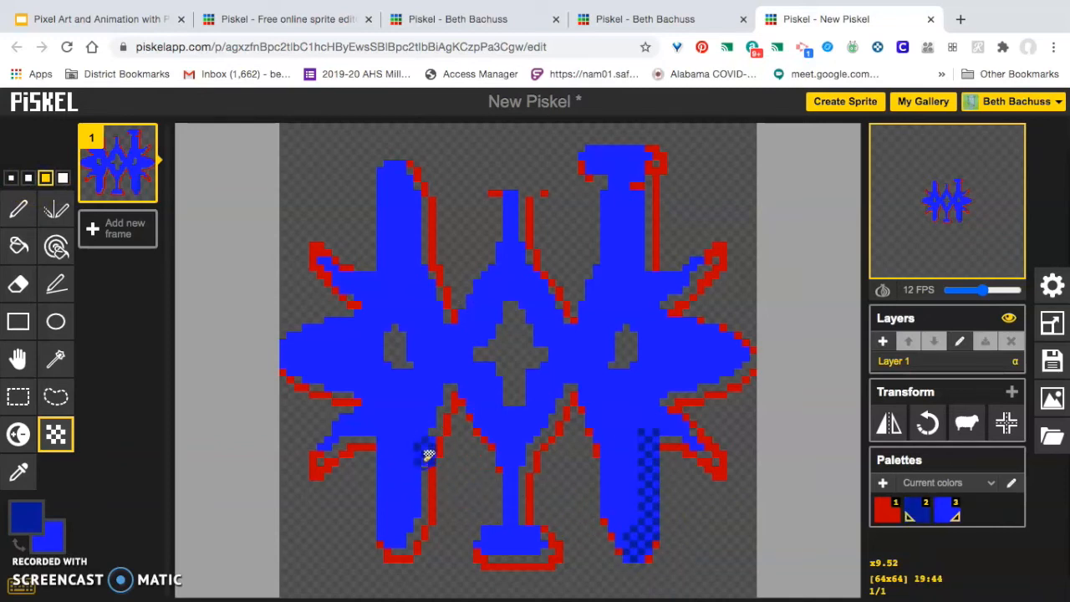
{"action": "left_click_drag", "start_coordinate": [428, 454], "coordinate": [423, 532]}
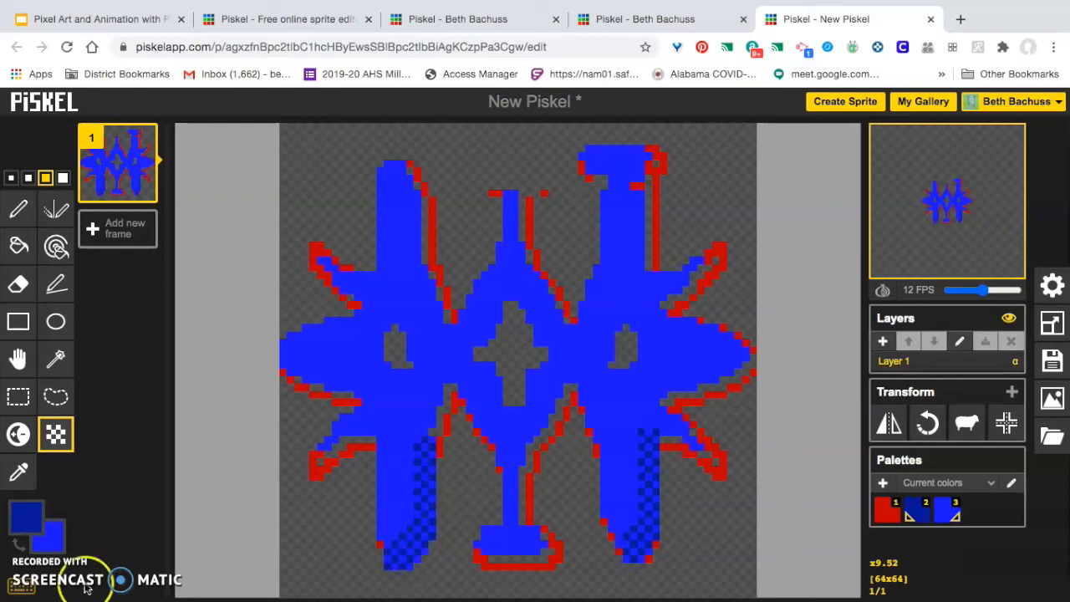
- Dither dark blue shading onto the right-hand point and the right sides of the upper left and upper right columns
{"action": "left_click", "coordinate": [18, 525]}
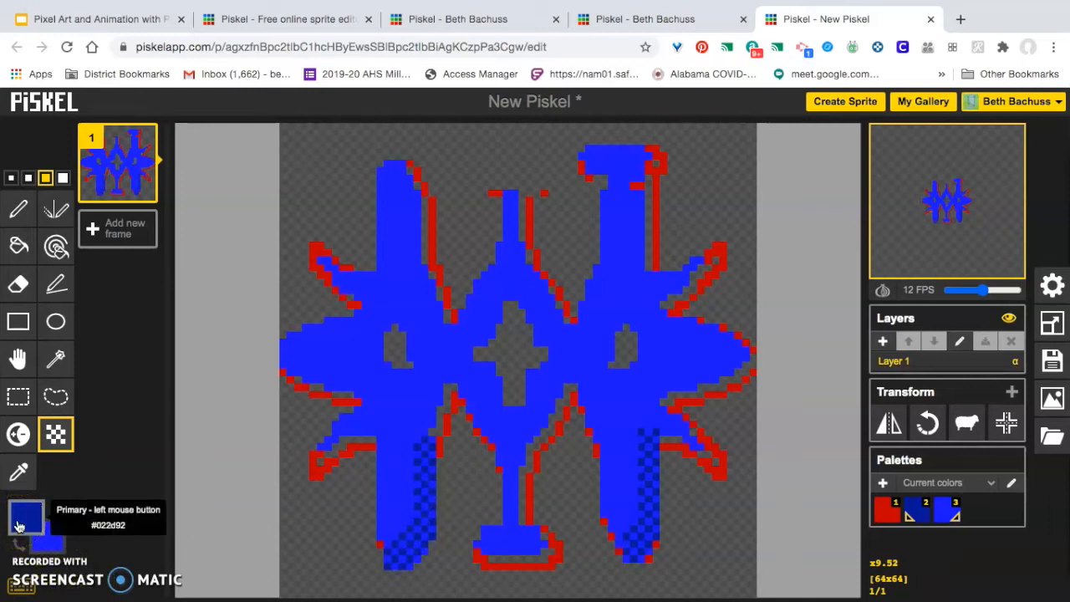
{"action": "left_click", "coordinate": [45, 547]}
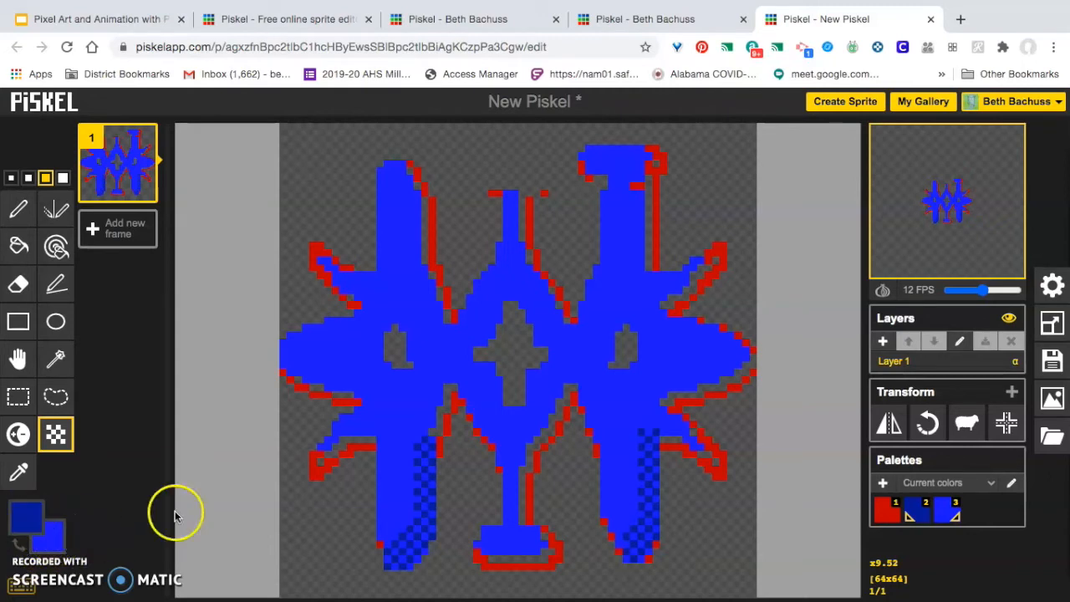
{"action": "left_click", "coordinate": [671, 390]}
{"action": "left_click_drag", "start_coordinate": [700, 377], "coordinate": [739, 349]}
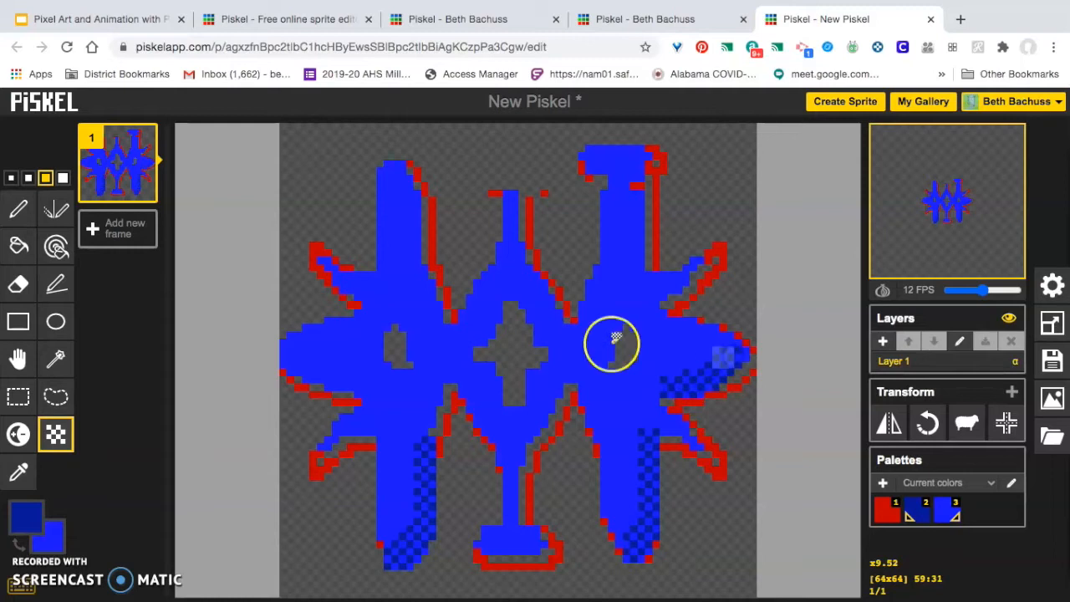
{"action": "mouse_move", "coordinate": [421, 177]}
{"action": "left_mouse_down"}
{"action": "mouse_move", "coordinate": [410, 175]}
{"action": "mouse_move", "coordinate": [419, 216]}
{"action": "left_mouse_up"}
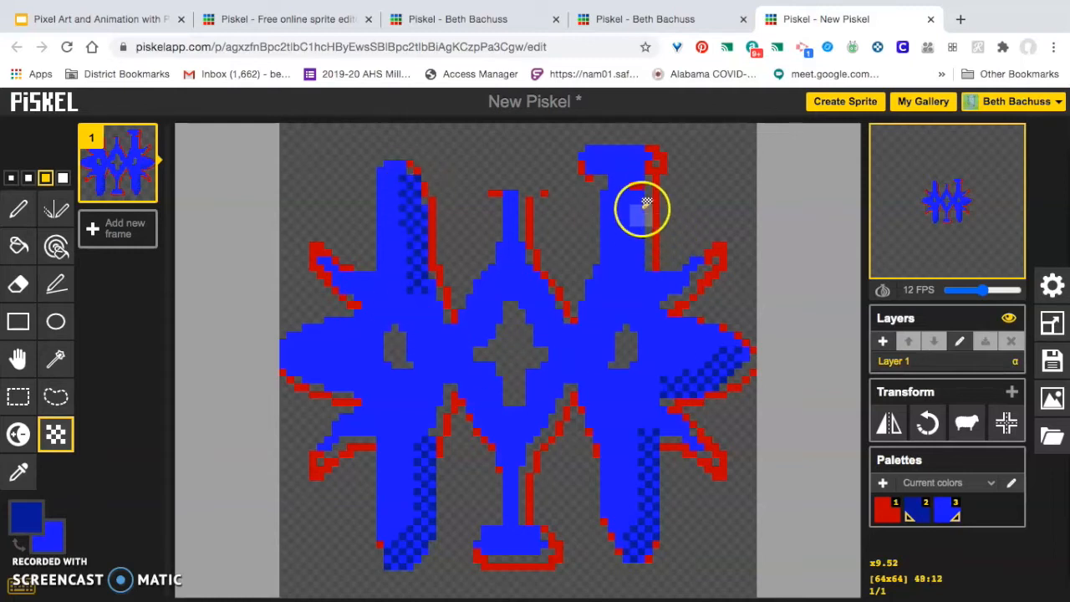
{"action": "left_click", "coordinate": [641, 162]}
{"action": "left_click_drag", "start_coordinate": [637, 170], "coordinate": [647, 294]}
- Dither dark blue shading just below the hole in the right column and down the lower center column
{"action": "left_click", "coordinate": [637, 359]}
{"action": "left_click_drag", "start_coordinate": [637, 359], "coordinate": [602, 380]}
{"action": "left_click", "coordinate": [518, 411]}
{"action": "left_click_drag", "start_coordinate": [518, 452], "coordinate": [508, 498]}
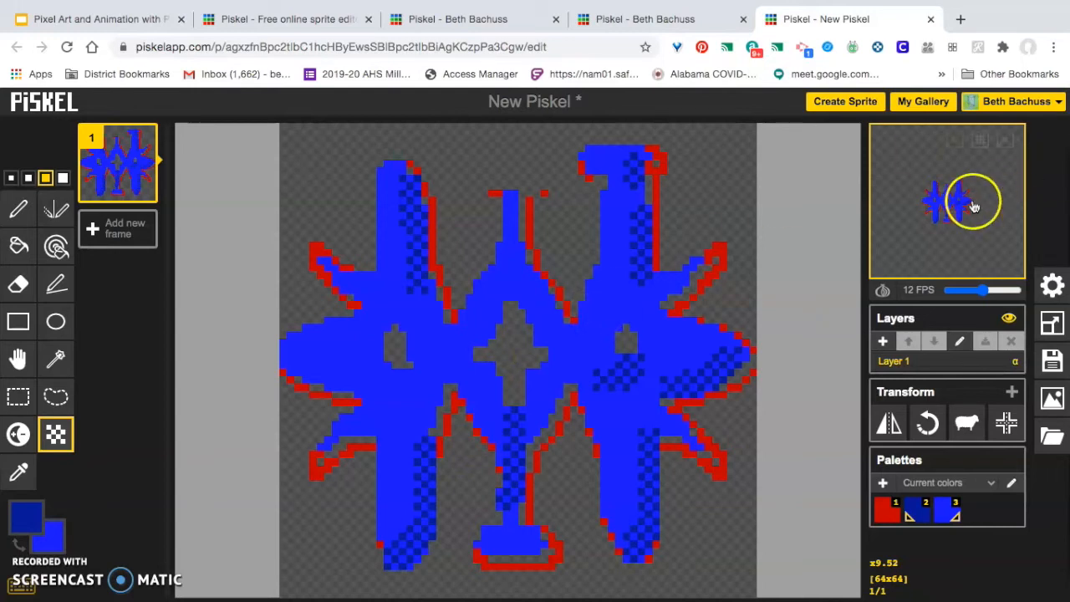
- Enlarge the sprite preview to the 3x best size and then to Full size
{"action": "mouse_move", "coordinate": [958, 200]}
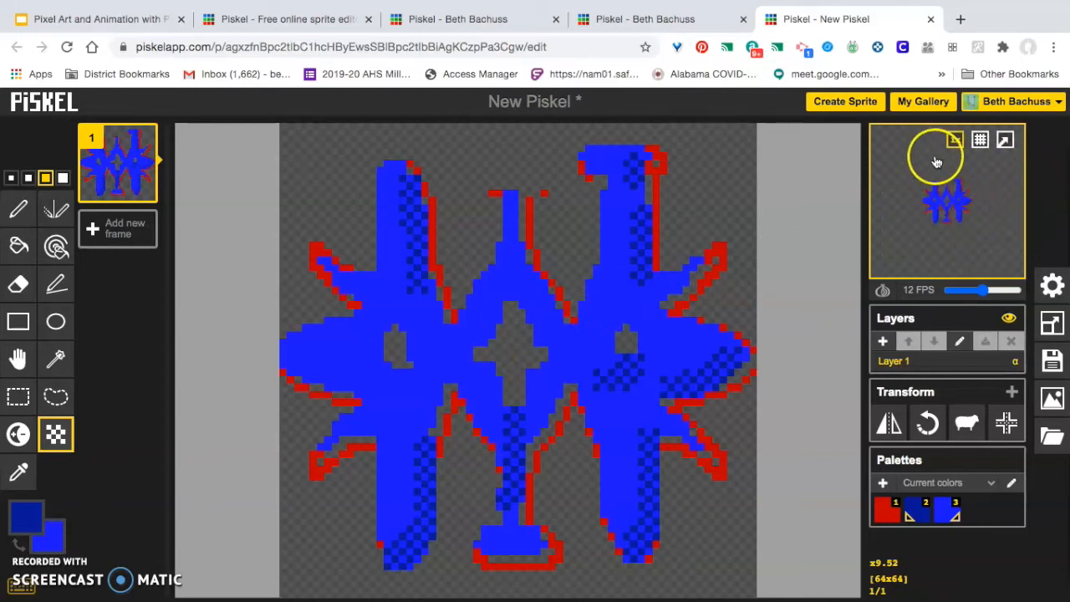
{"action": "mouse_move", "coordinate": [957, 142]}
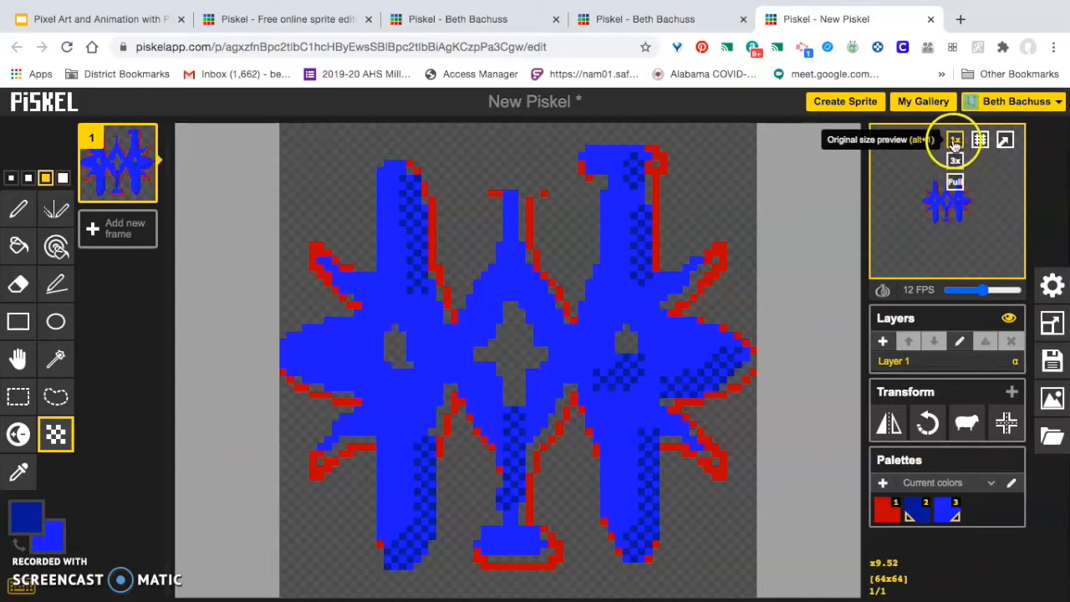
{"action": "left_click", "coordinate": [955, 161]}
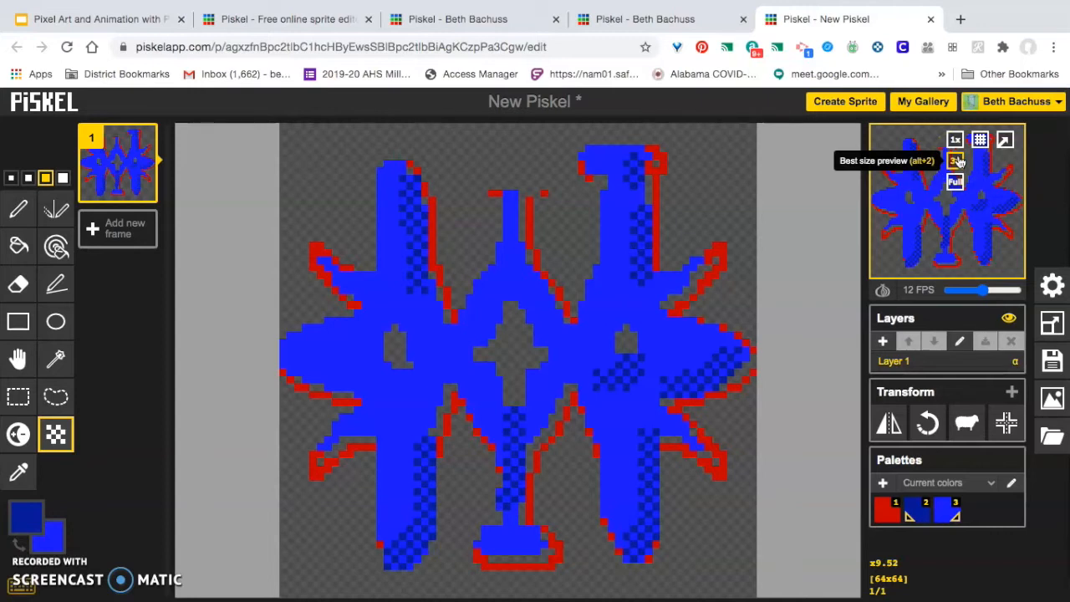
{"action": "left_click", "coordinate": [958, 161]}
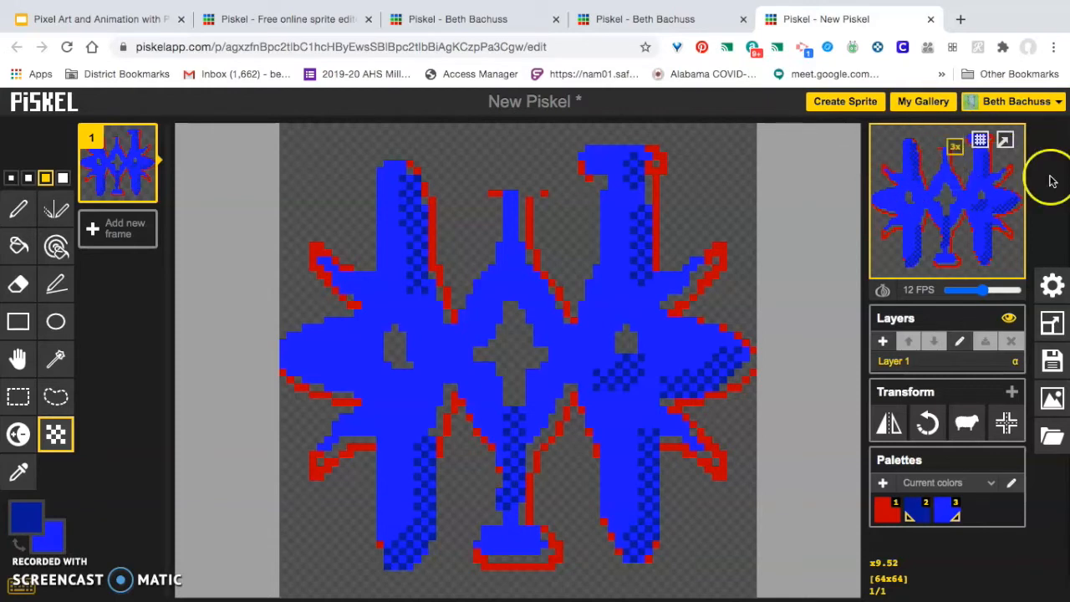
{"action": "mouse_move", "coordinate": [953, 151]}
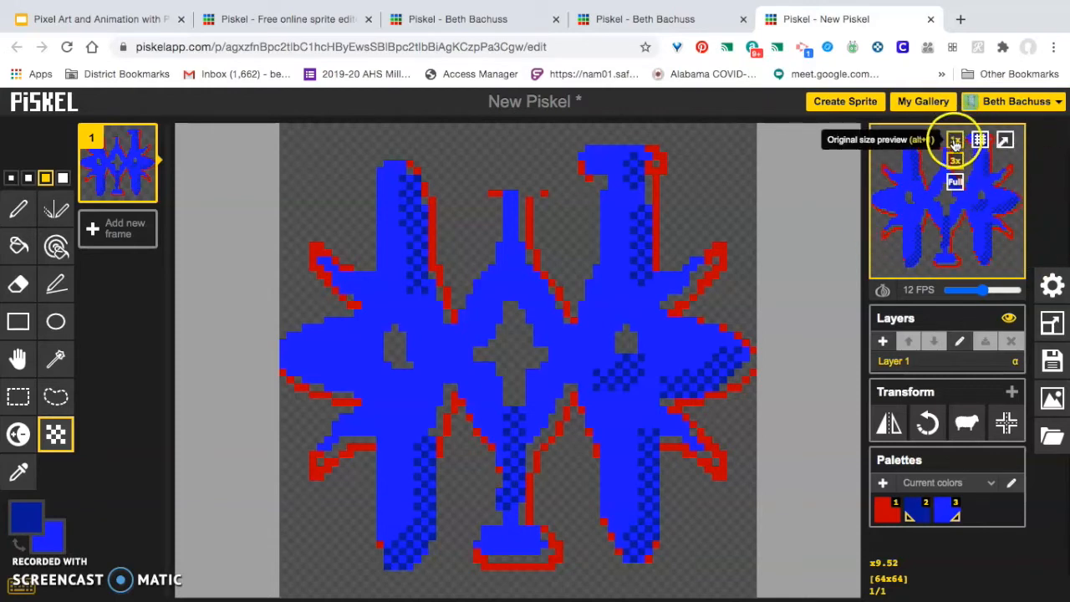
{"action": "left_click", "coordinate": [953, 184]}
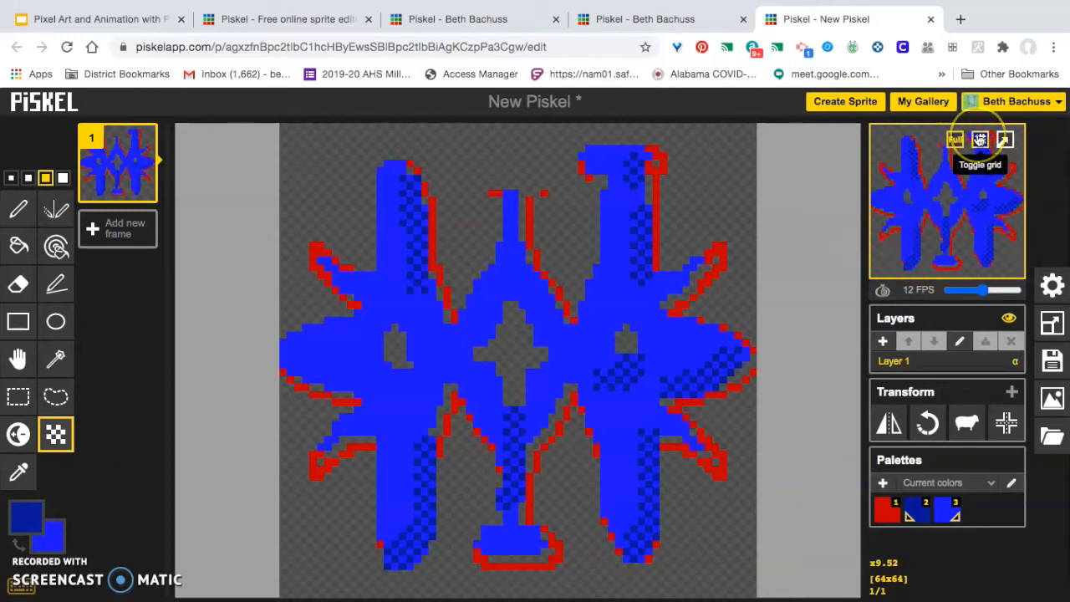
- Turn on the canvas grid and set the pen size to the smallest, 1 pixel
{"action": "left_click", "coordinate": [979, 140]}
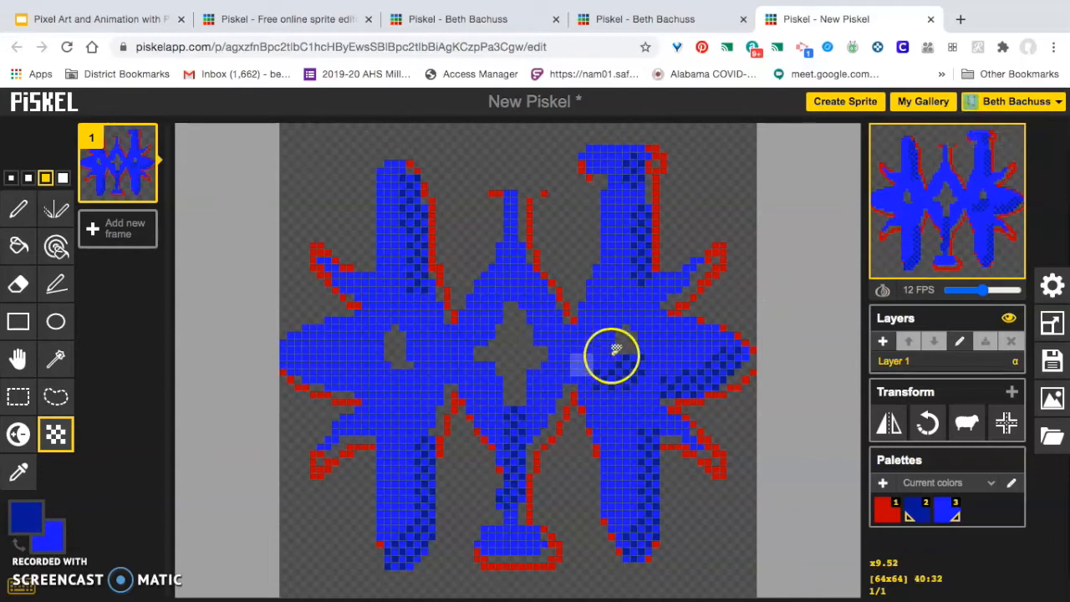
{"action": "left_click", "coordinate": [11, 177]}
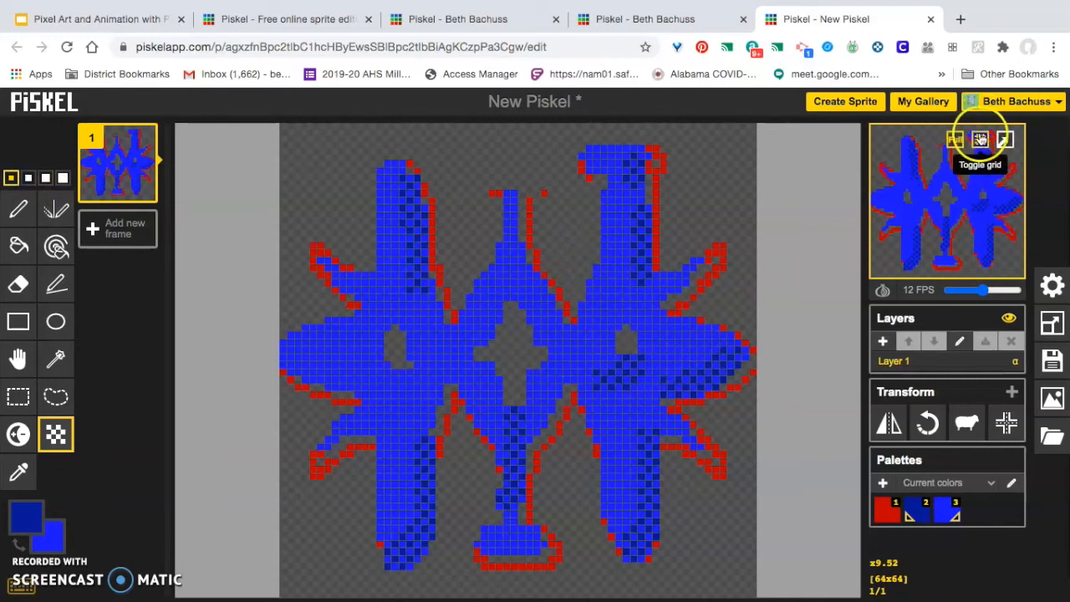
- View the sprite preview in its own browser tab, then close it and return to the editor
{"action": "left_click", "coordinate": [1005, 142]}
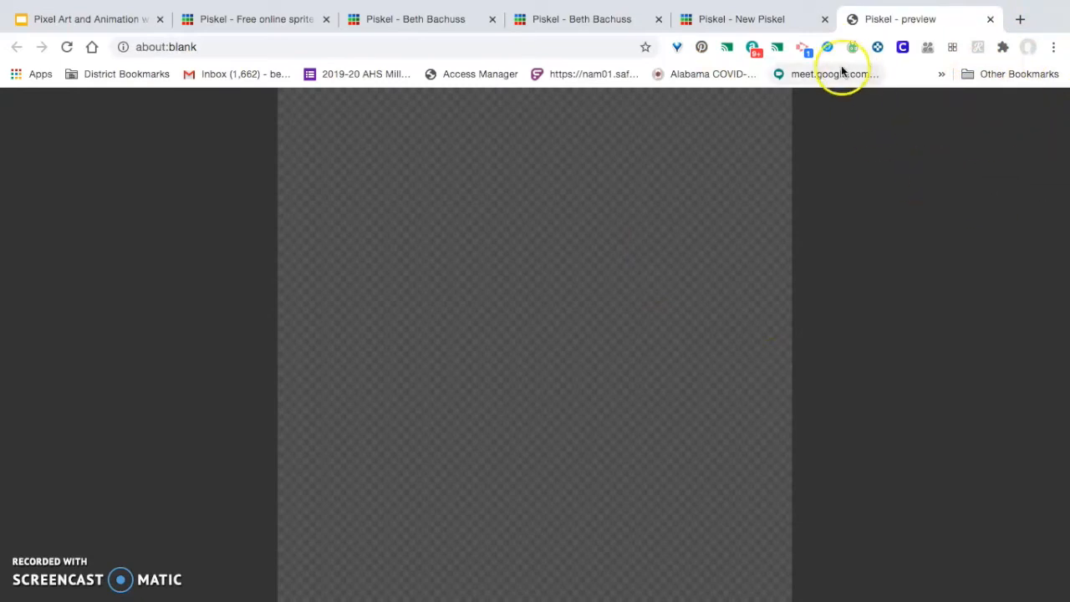
{"action": "left_click", "coordinate": [727, 25]}
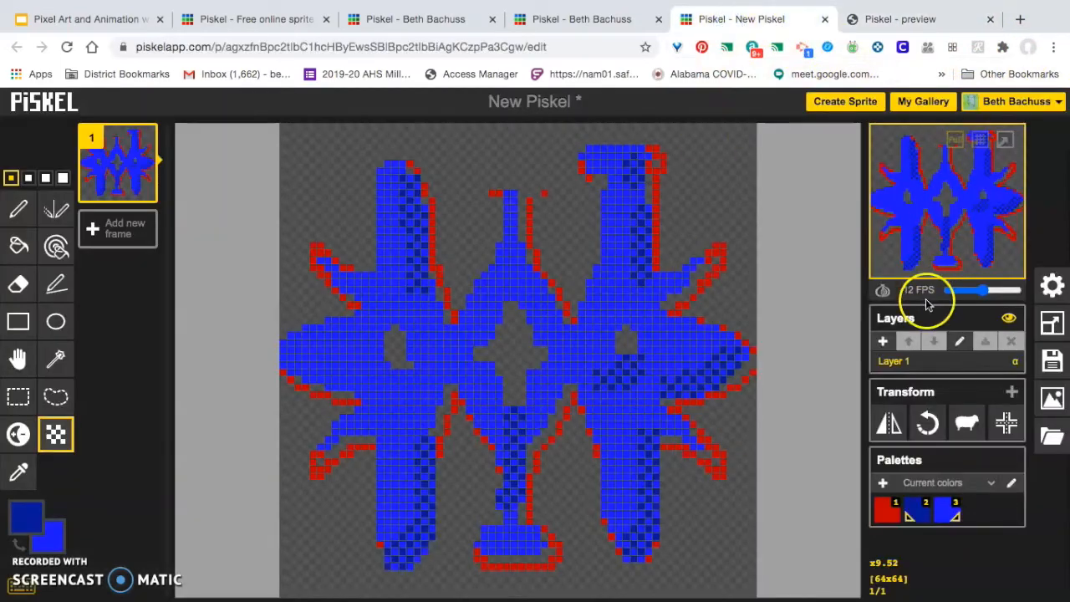
{"action": "left_click", "coordinate": [1004, 139]}
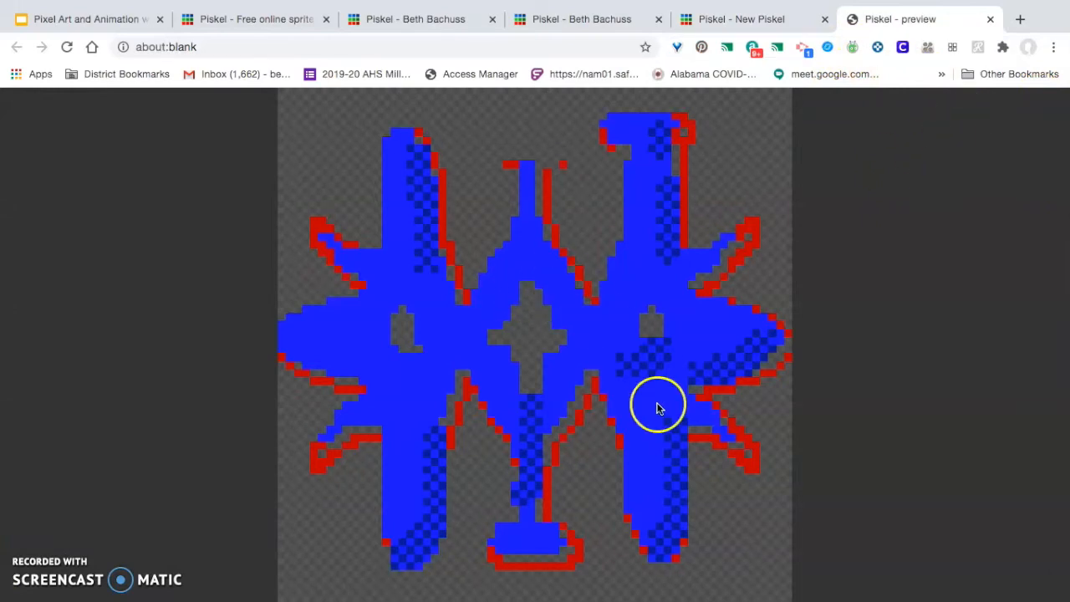
{"action": "left_click", "coordinate": [990, 19]}
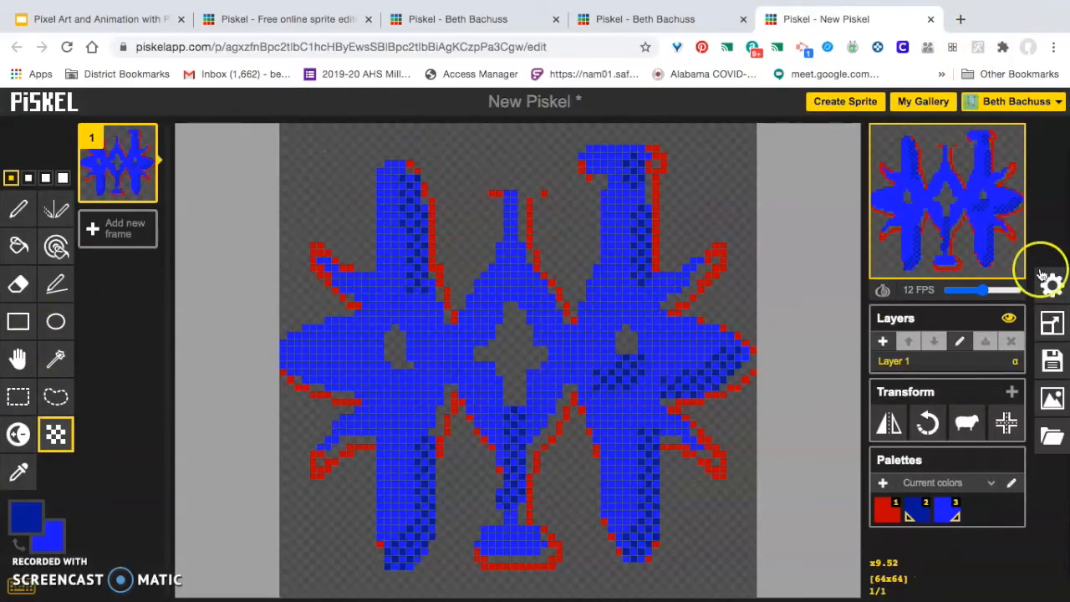
- Add a blank second frame and turn on onion skin to show the first frame through it
{"action": "mouse_move", "coordinate": [950, 205]}
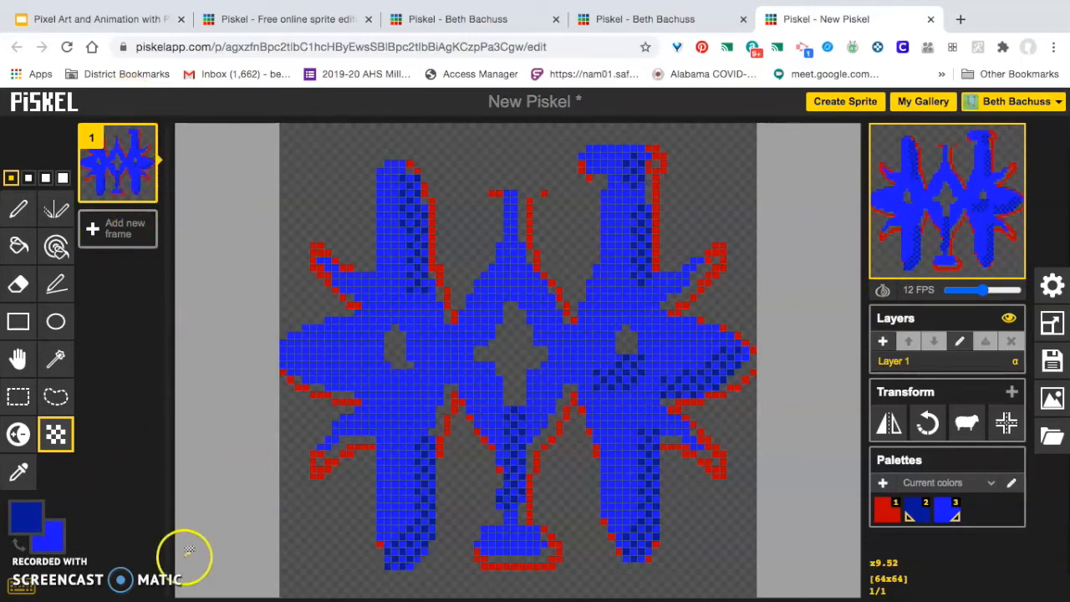
{"action": "mouse_move", "coordinate": [161, 165]}
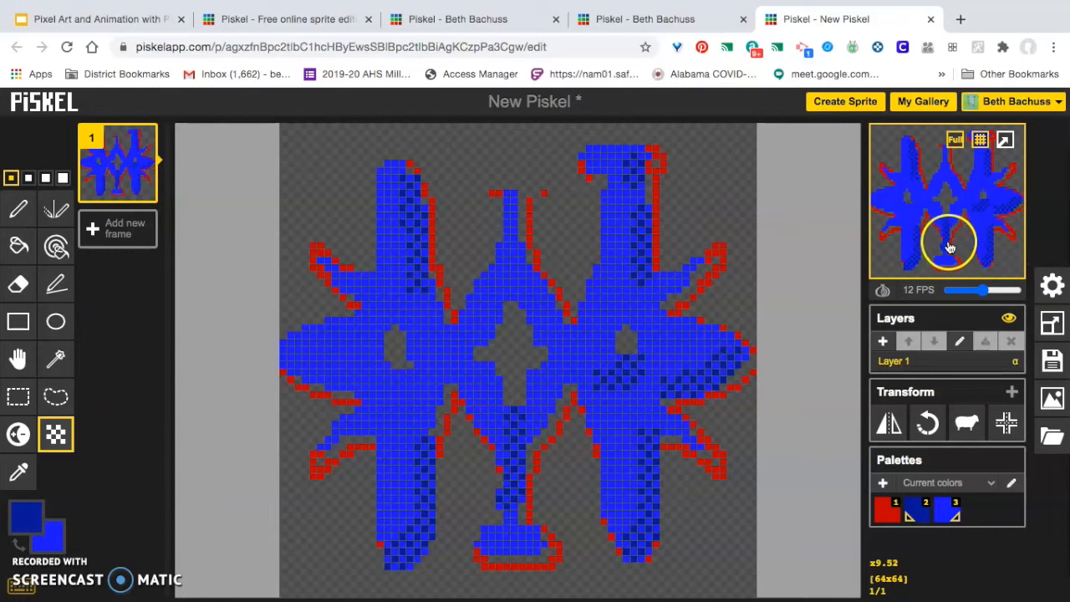
{"action": "left_click", "coordinate": [124, 230]}
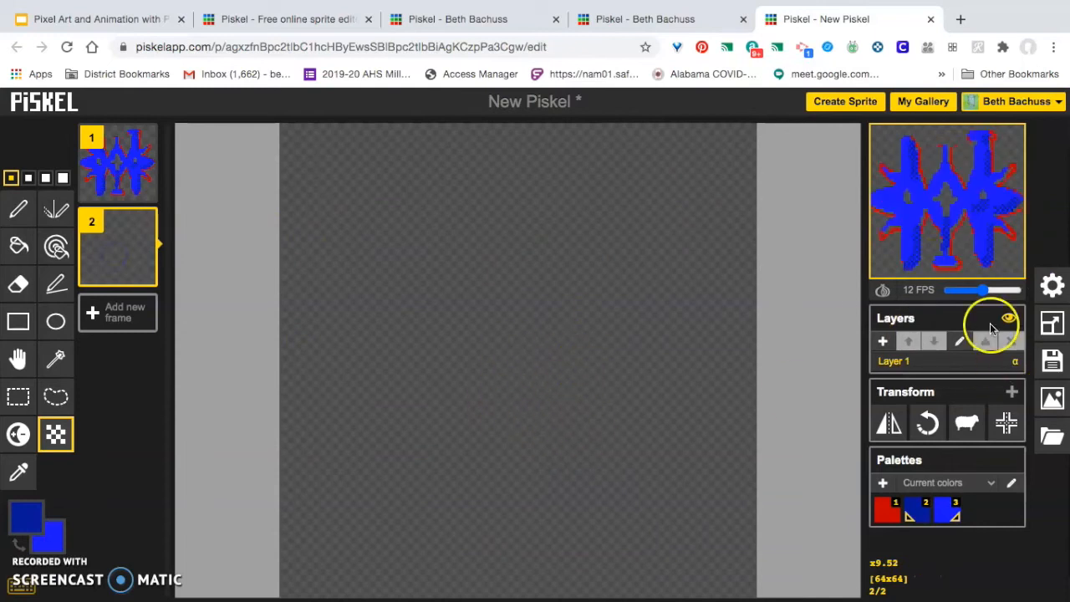
{"action": "left_click", "coordinate": [879, 291]}
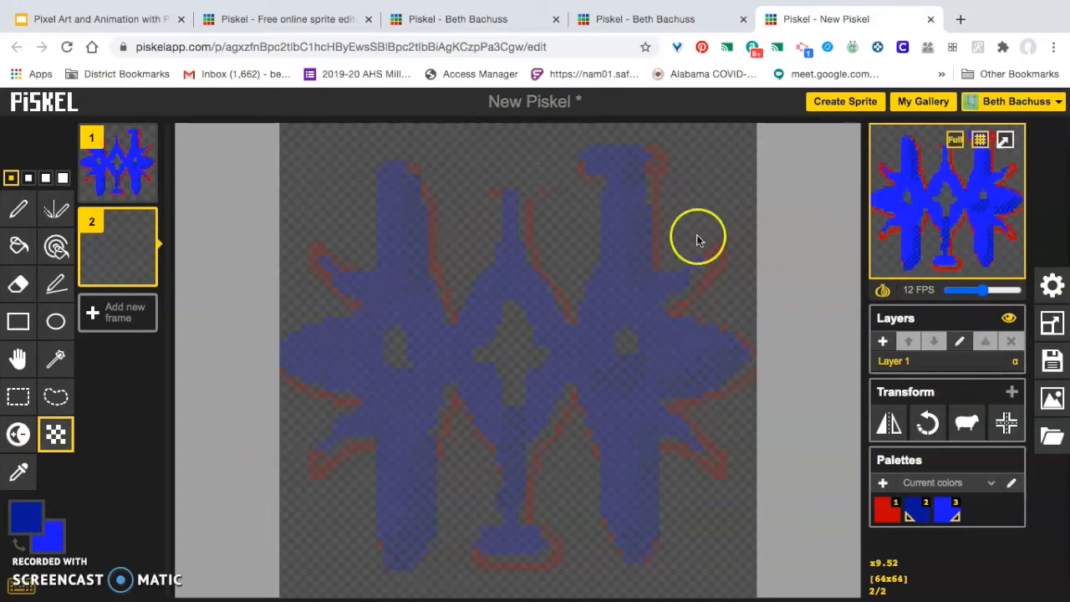
- Delete the blank second frame
{"action": "mouse_move", "coordinate": [133, 222]}
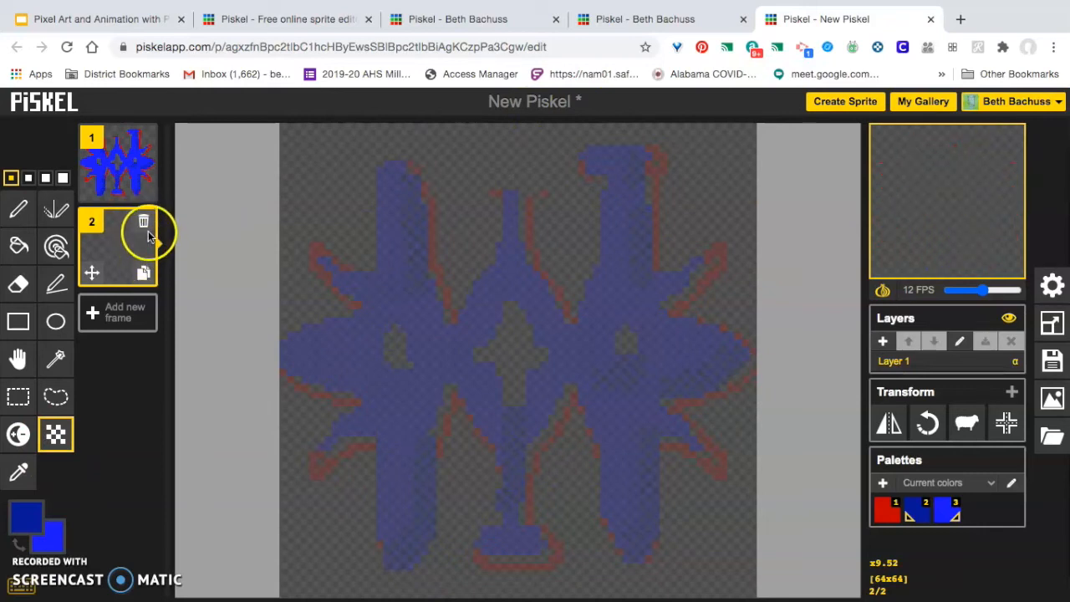
{"action": "left_click", "coordinate": [142, 221]}
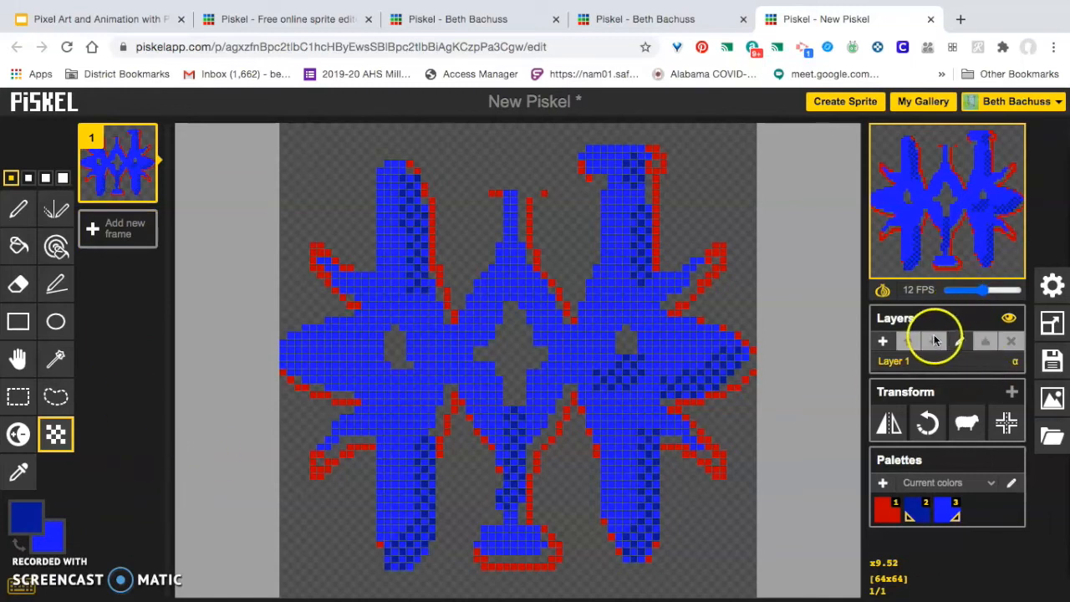
- Add a second layer and toggle the preview of all layers off and back on
{"action": "left_click", "coordinate": [882, 342]}
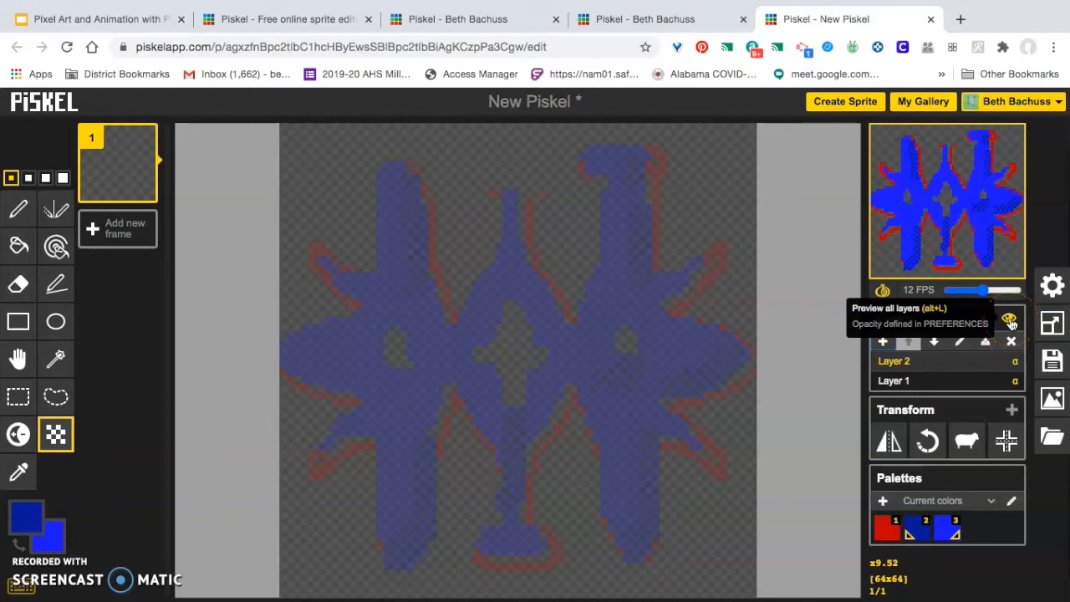
{"action": "left_click", "coordinate": [1010, 321]}
{"action": "left_click", "coordinate": [1009, 321]}
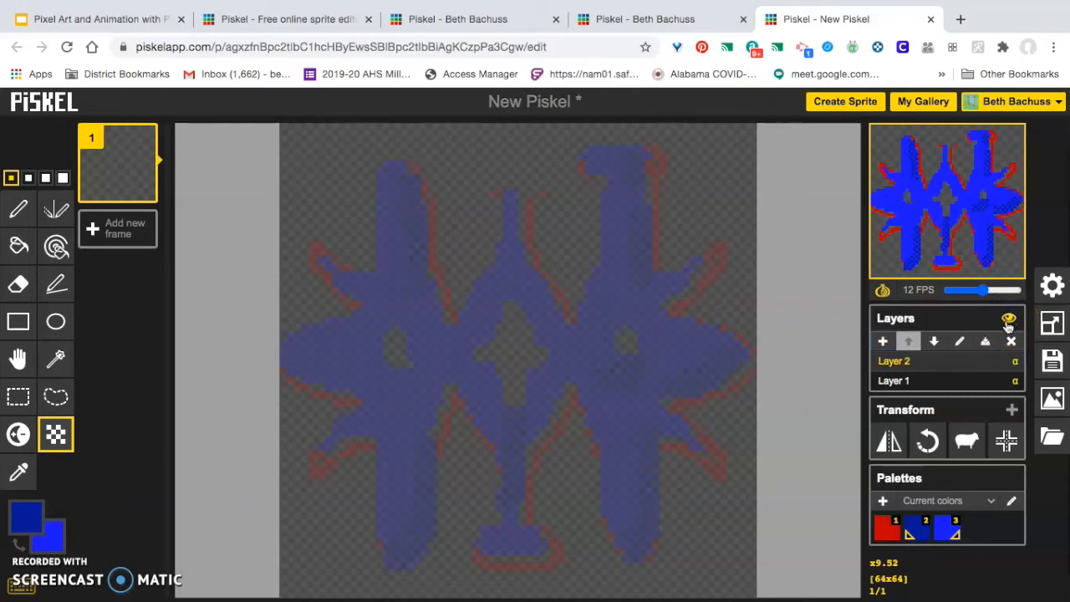
{"action": "left_click", "coordinate": [1009, 320]}
{"action": "left_click", "coordinate": [1009, 320]}
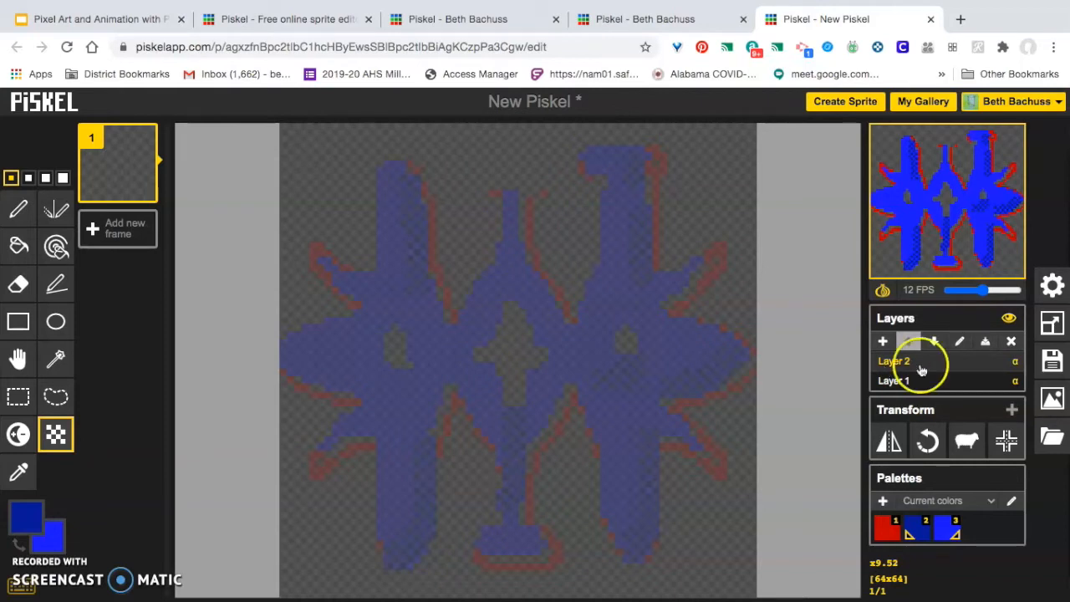
- Delete the empty second layer
{"action": "left_click", "coordinate": [1010, 343]}
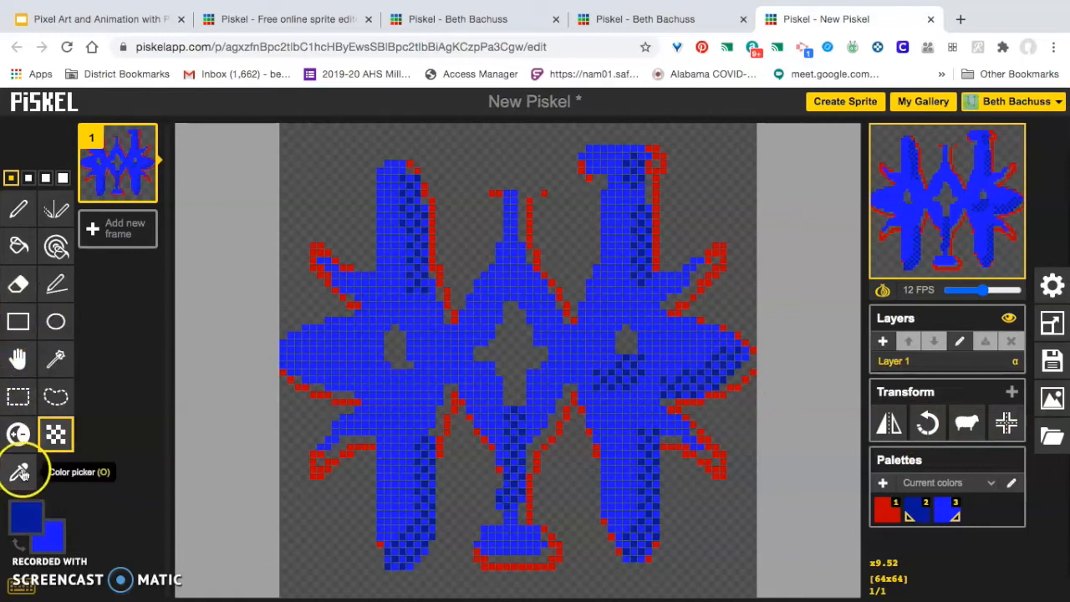
- Paint a large red area over the lower-right part of the sprite with the Pen tool at its largest size
{"action": "left_click", "coordinate": [23, 517]}
{"action": "left_click", "coordinate": [50, 441]}
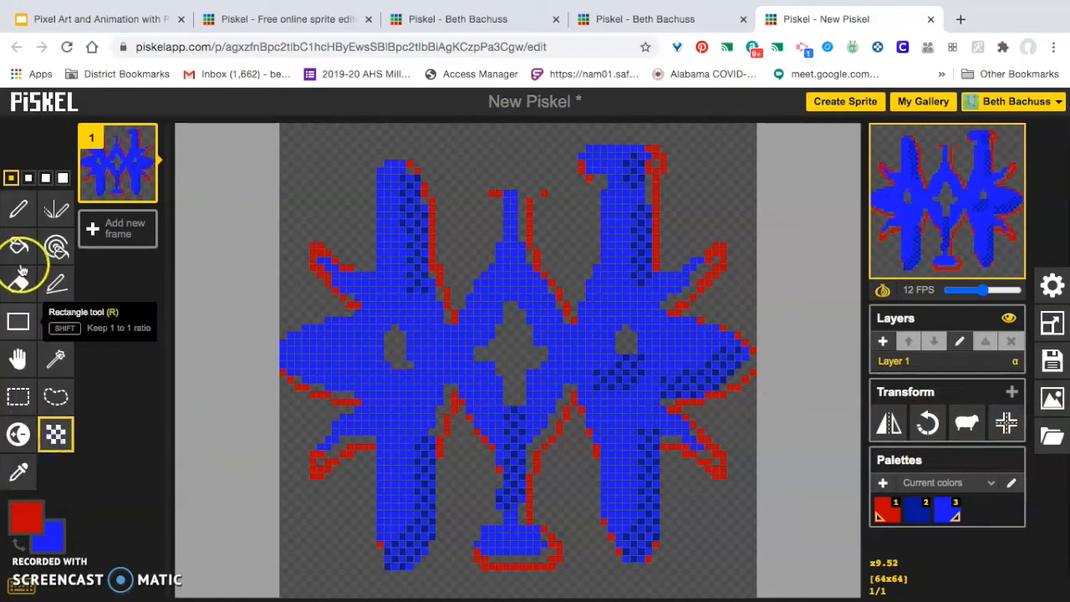
{"action": "left_click", "coordinate": [20, 208]}
{"action": "left_click", "coordinate": [63, 178]}
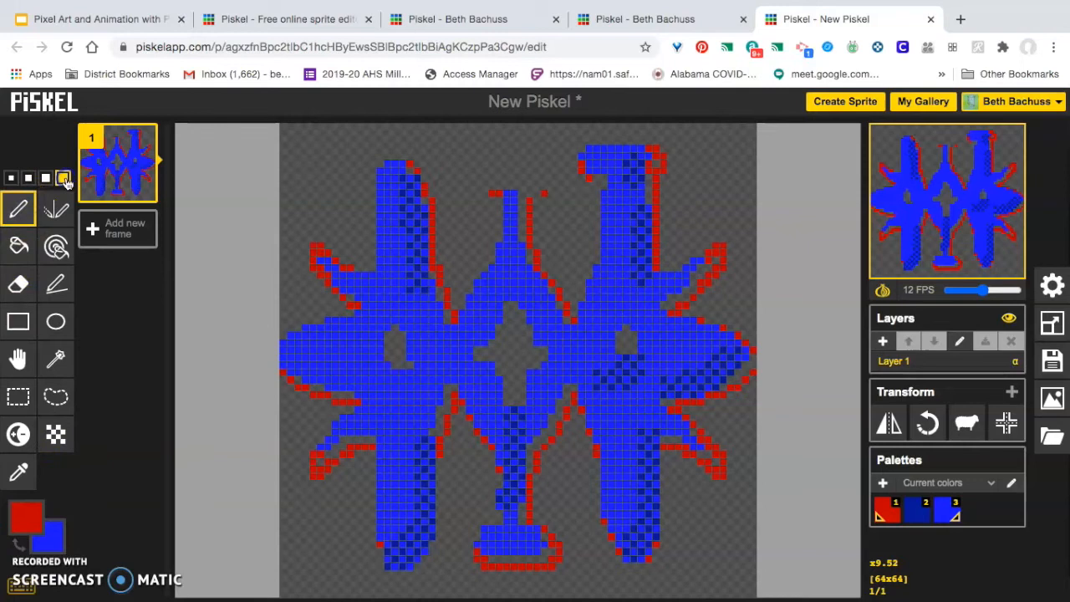
{"action": "mouse_move", "coordinate": [733, 306]}
{"action": "left_mouse_down"}
{"action": "mouse_move", "coordinate": [697, 472]}
{"action": "mouse_move", "coordinate": [577, 533]}
{"action": "mouse_move", "coordinate": [474, 537]}
{"action": "mouse_move", "coordinate": [496, 536]}
{"action": "mouse_move", "coordinate": [641, 442]}
{"action": "mouse_move", "coordinate": [702, 363]}
{"action": "mouse_move", "coordinate": [702, 386]}
{"action": "mouse_move", "coordinate": [654, 463]}
{"action": "mouse_move", "coordinate": [573, 515]}
{"action": "mouse_move", "coordinate": [673, 460]}
{"action": "left_mouse_up"}
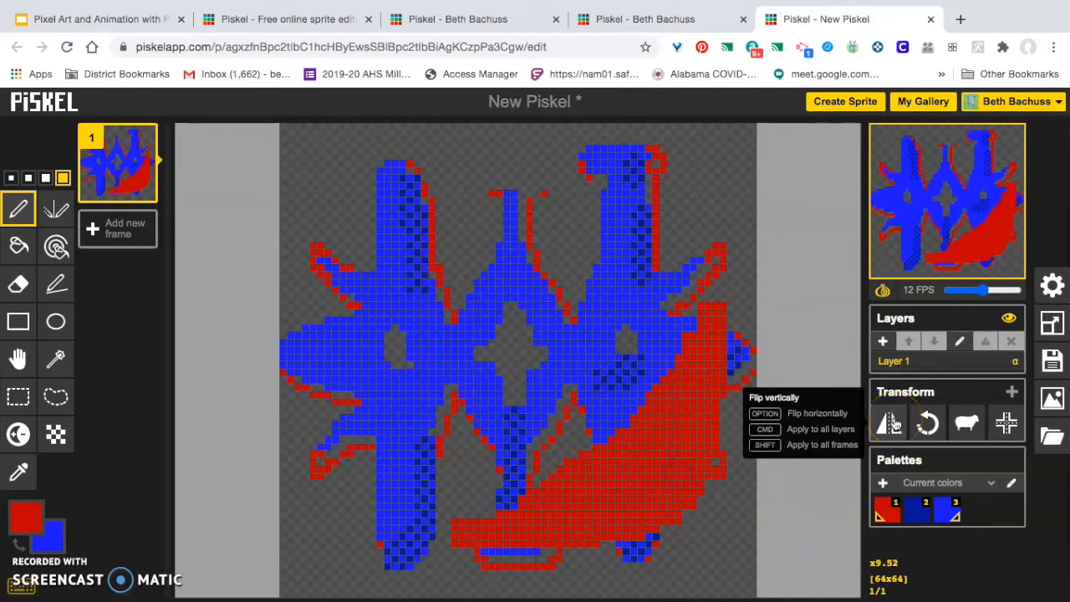
- Mirror the sprite back and forth with Flip vertically, ending in its original orientation
{"action": "left_click", "coordinate": [891, 422]}
{"action": "left_click", "coordinate": [891, 424]}
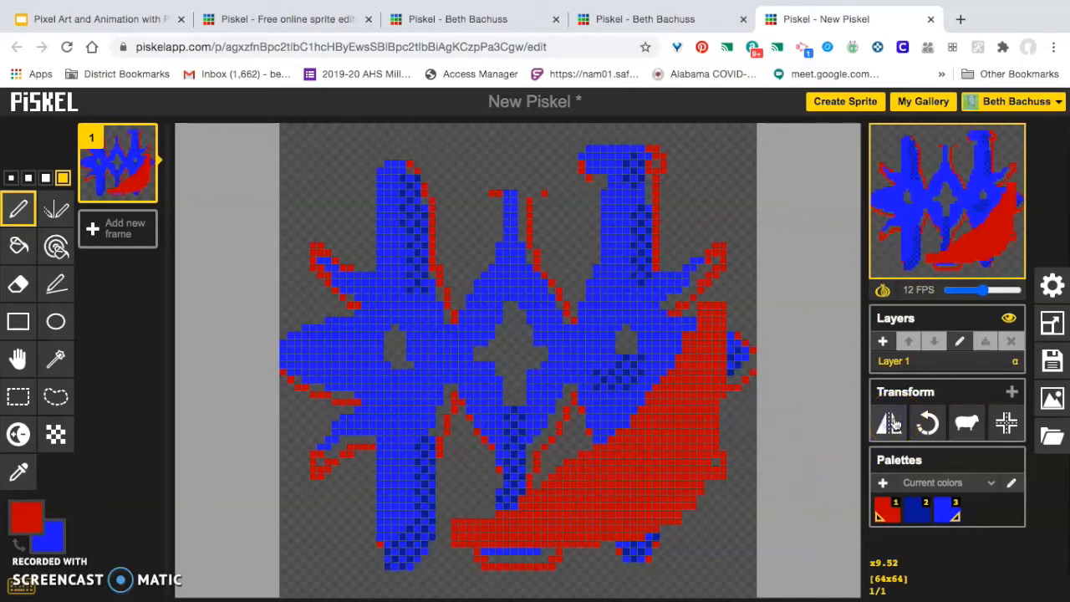
{"action": "left_click", "coordinate": [890, 422]}
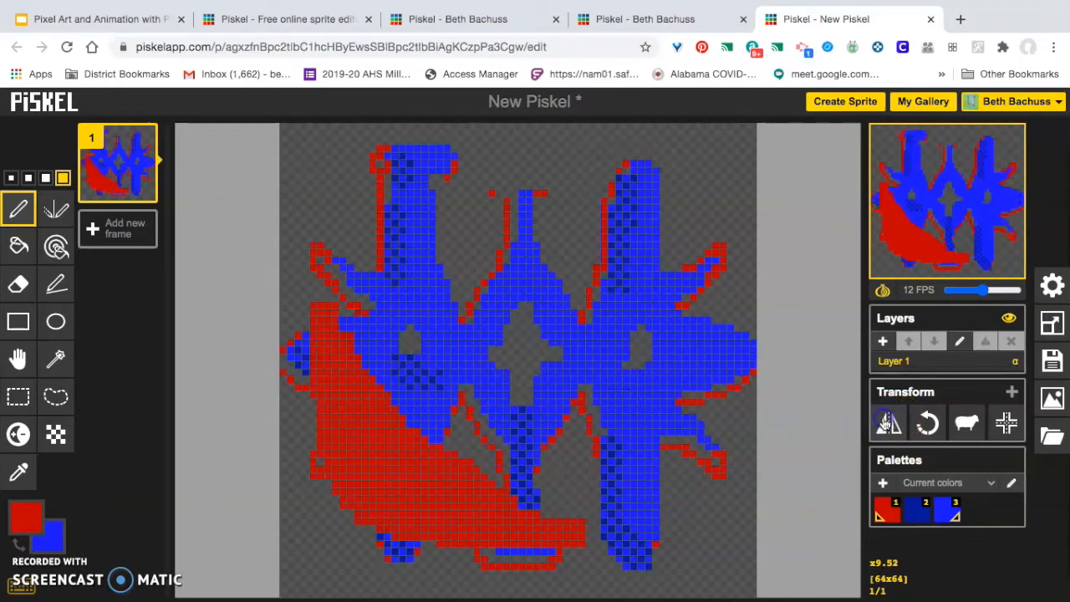
{"action": "left_click", "coordinate": [887, 423]}
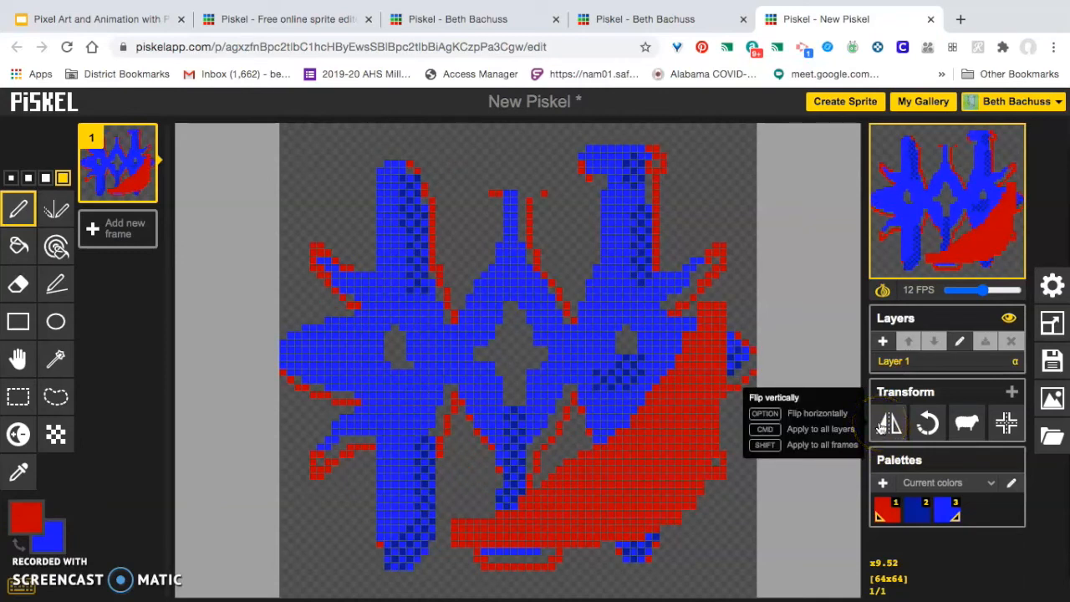
{"action": "left_click", "coordinate": [886, 424]}
{"action": "left_click", "coordinate": [887, 423]}
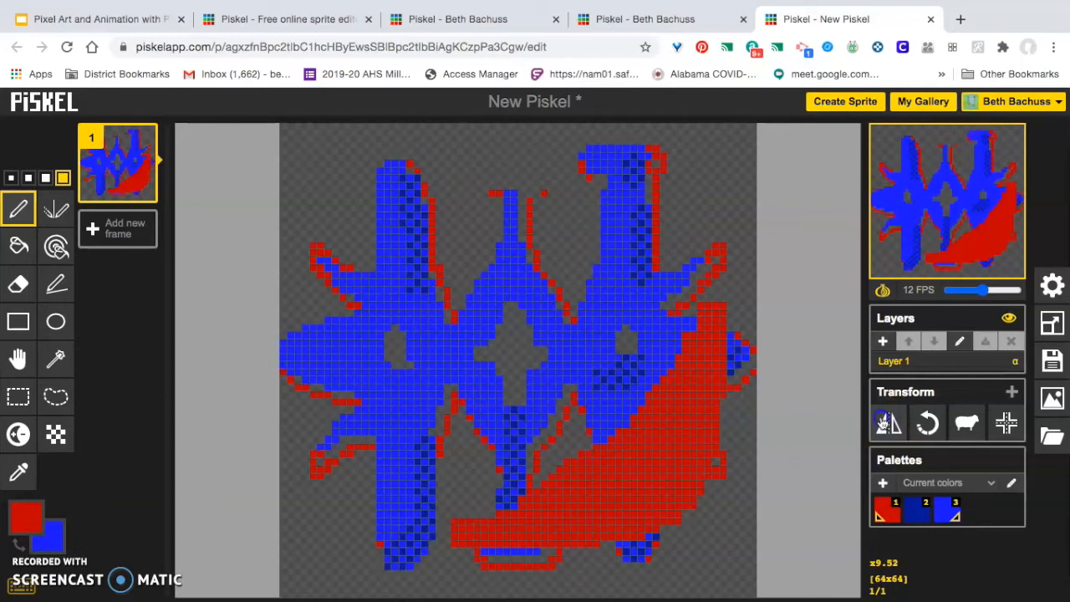
{"action": "left_click", "coordinate": [884, 423]}
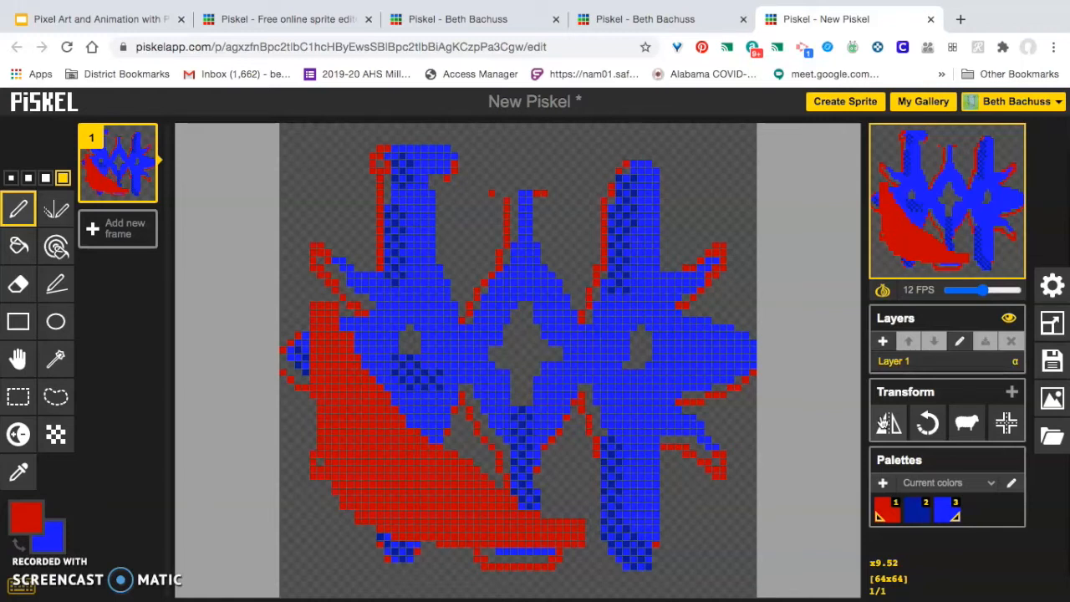
{"action": "left_click", "coordinate": [883, 420]}
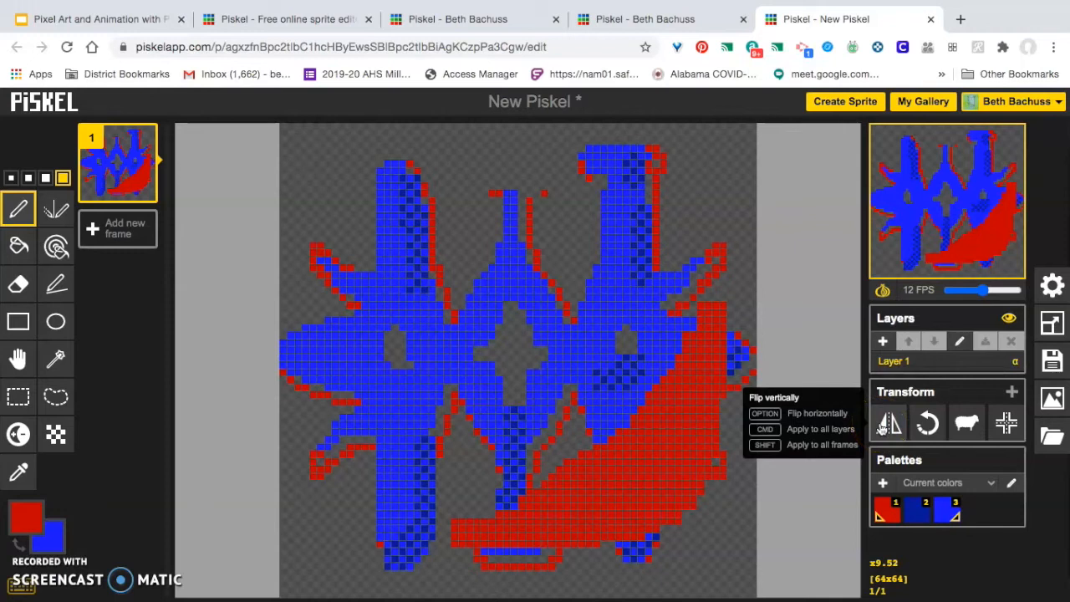
- Rotate the sprite counter-clockwise through full turns until it is back in its original orientation
{"action": "left_click", "coordinate": [925, 424]}
{"action": "left_click", "coordinate": [926, 426]}
{"action": "left_click", "coordinate": [926, 426]}
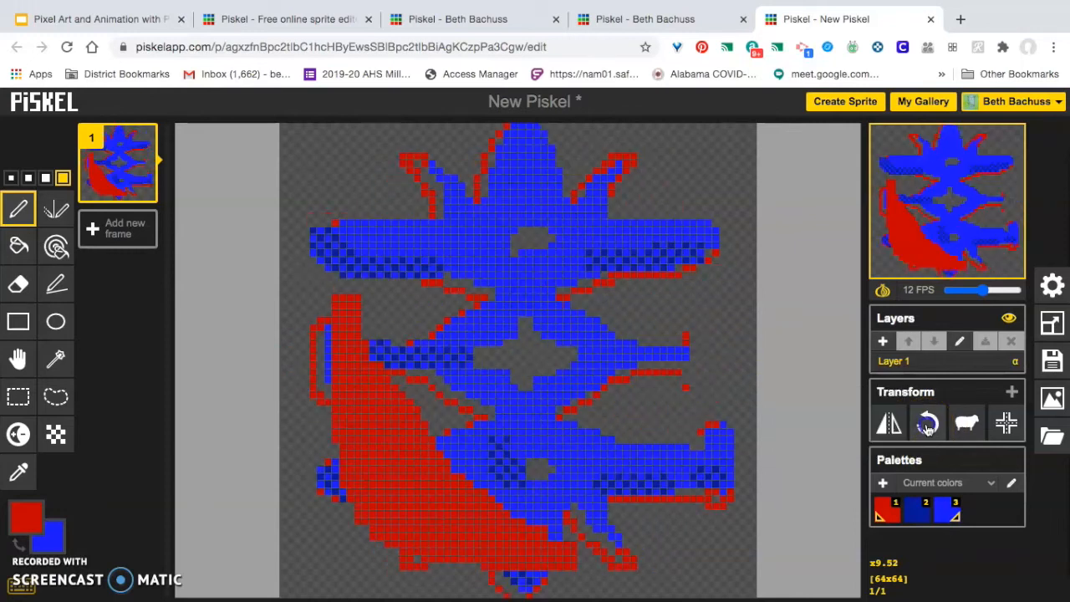
{"action": "left_click", "coordinate": [927, 425]}
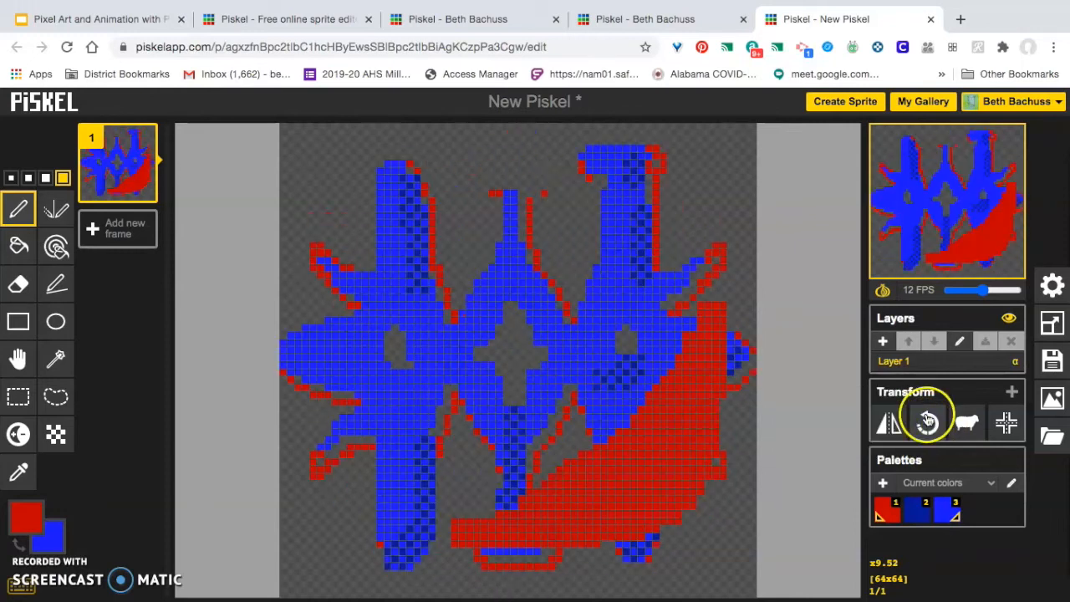
{"action": "left_click", "coordinate": [926, 423]}
{"action": "left_click", "coordinate": [927, 423]}
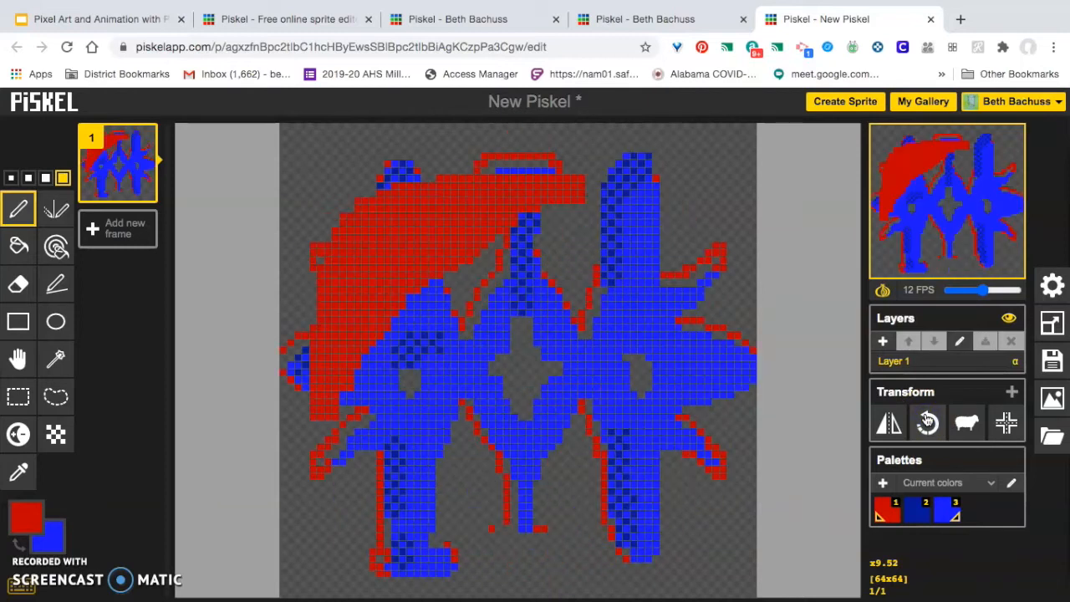
{"action": "left_click", "coordinate": [927, 422]}
{"action": "left_click", "coordinate": [926, 422]}
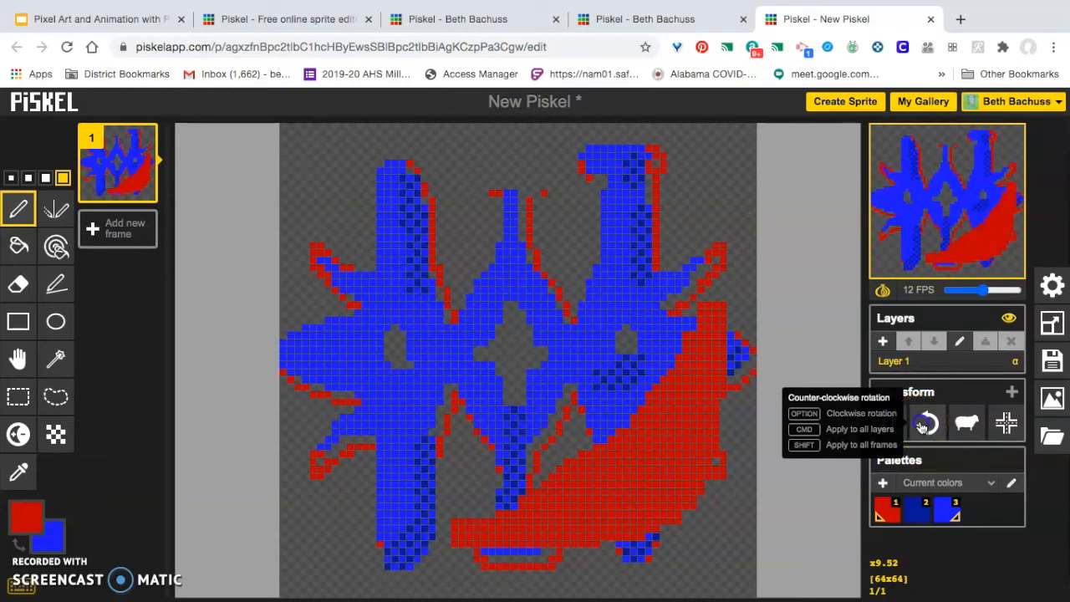
{"action": "left_click", "coordinate": [923, 425]}
{"action": "left_click", "coordinate": [923, 425]}
{"action": "left_click", "coordinate": [923, 424]}
{"action": "left_click", "coordinate": [923, 424]}
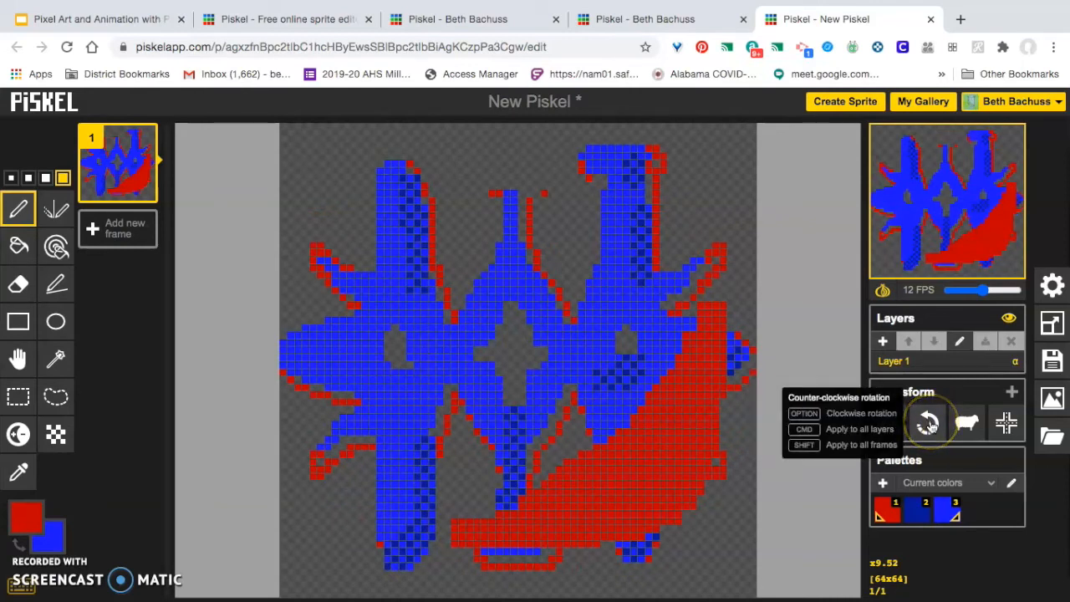
- Shift the sprite up and to the left with the Move tool, and align the image to the centre of the canvas
{"action": "left_click", "coordinate": [970, 426]}
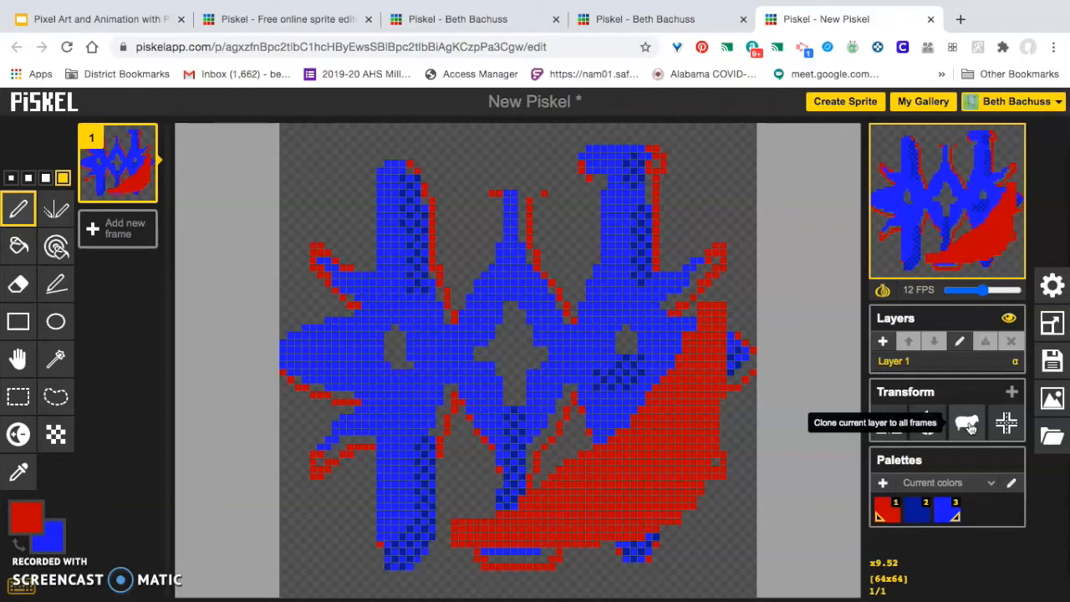
{"action": "left_click", "coordinate": [1006, 423]}
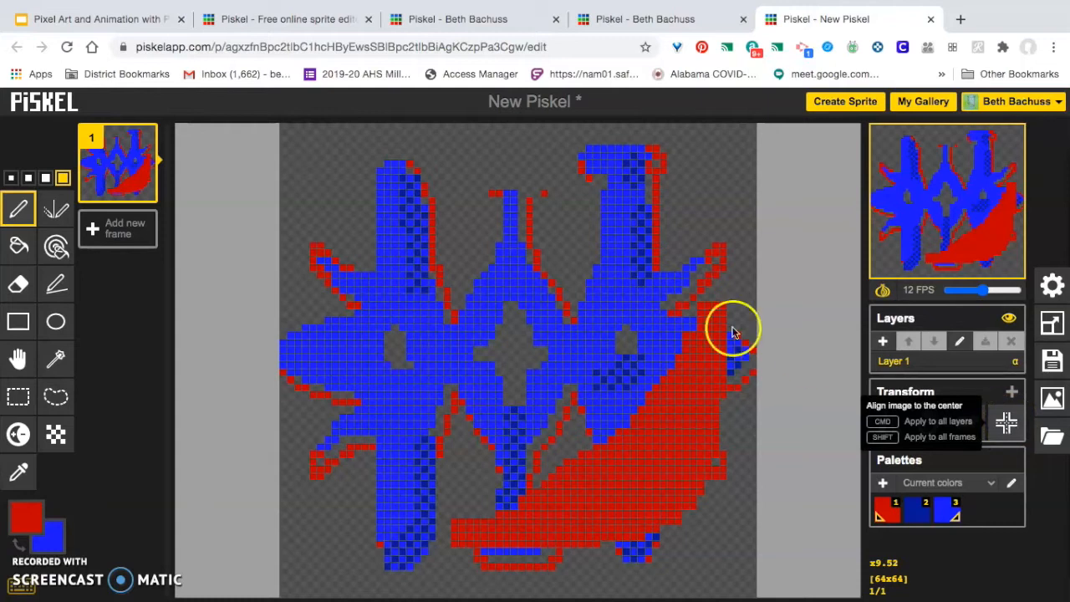
{"action": "left_click", "coordinate": [18, 357]}
{"action": "mouse_move", "coordinate": [532, 365]}
{"action": "left_mouse_down"}
{"action": "mouse_move", "coordinate": [520, 329]}
{"action": "mouse_move", "coordinate": [517, 341]}
{"action": "left_mouse_up"}
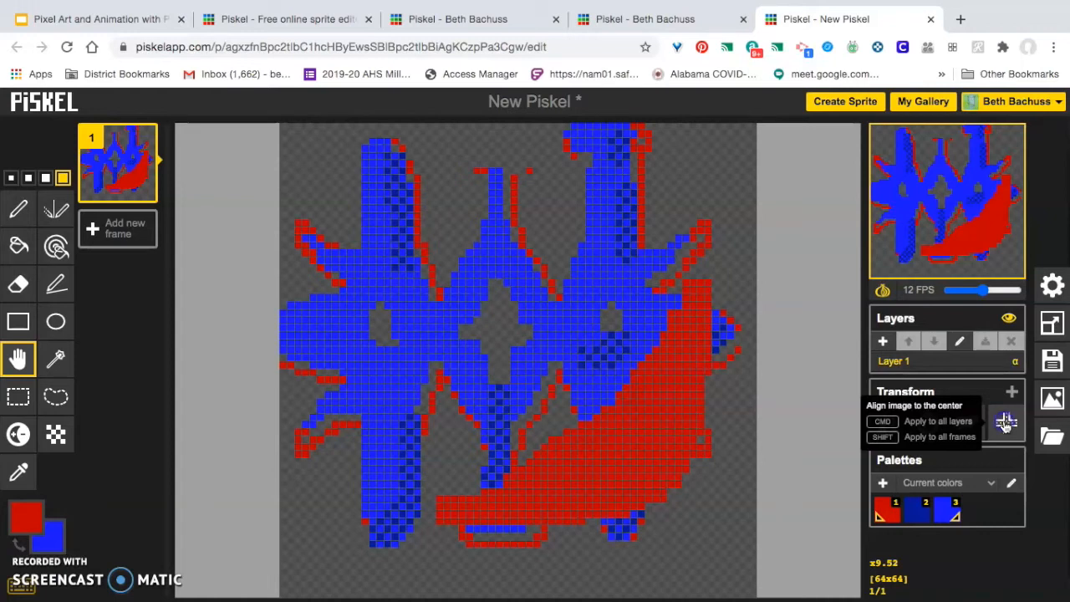
{"action": "left_click", "coordinate": [1005, 424]}
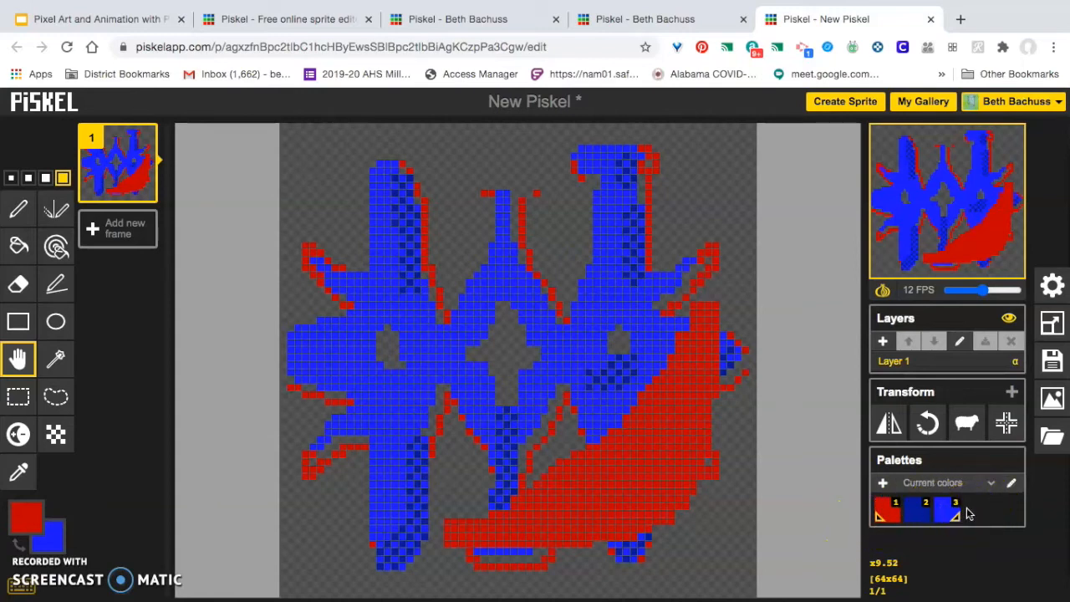
- Open the dialog for creating a new palette and close it without saving
{"action": "left_click", "coordinate": [877, 484]}
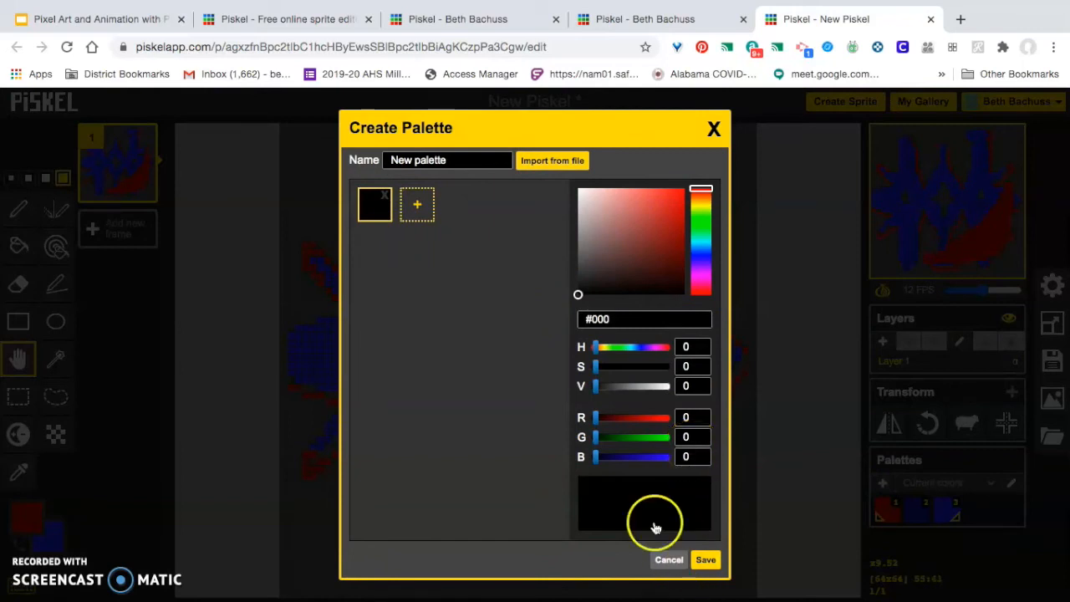
{"action": "left_click", "coordinate": [715, 127]}
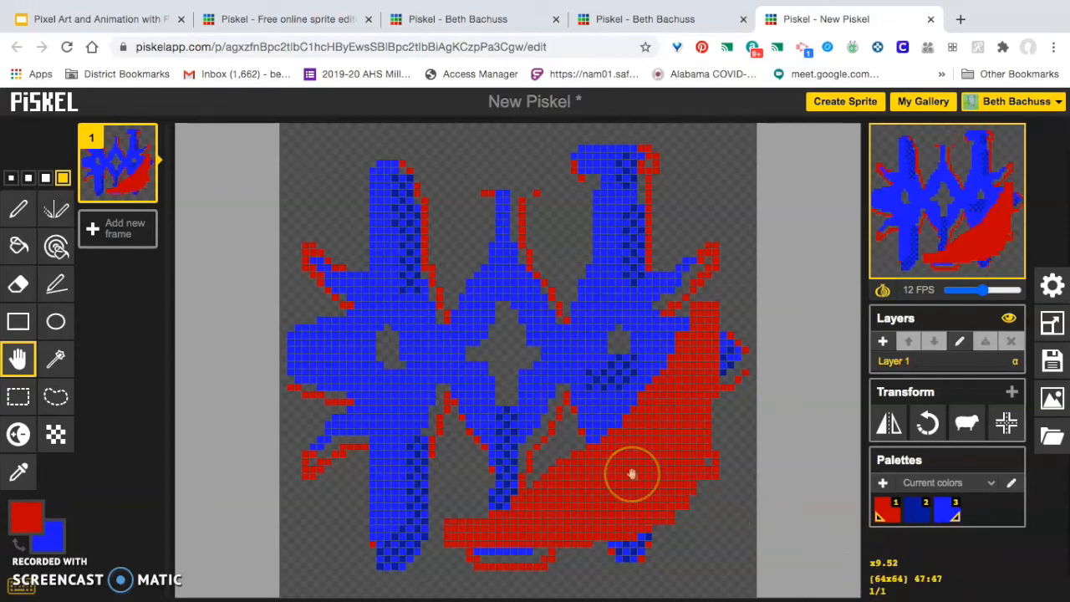
- Zoom the canvas out to x1.00 and back in to examine the zoom factor display
{"action": "scroll", "coordinate": [631, 474], "scroll_direction": "up", "scroll_amount": 1}
{"action": "scroll", "coordinate": [631, 473], "scroll_direction": "down", "scroll_amount": 2}
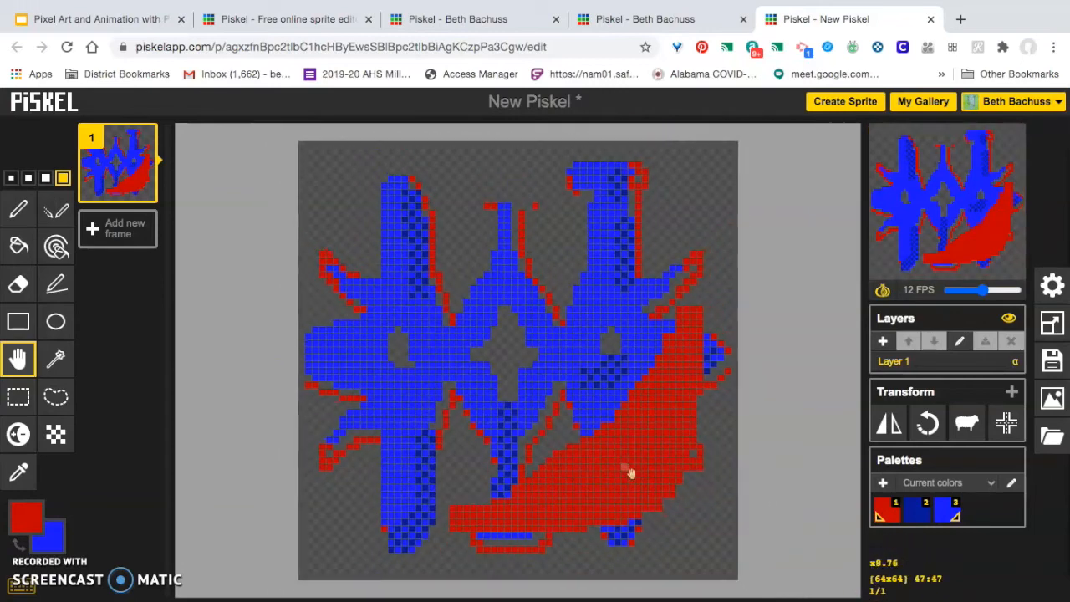
{"action": "scroll", "coordinate": [631, 474], "scroll_direction": "down", "scroll_amount": 7}
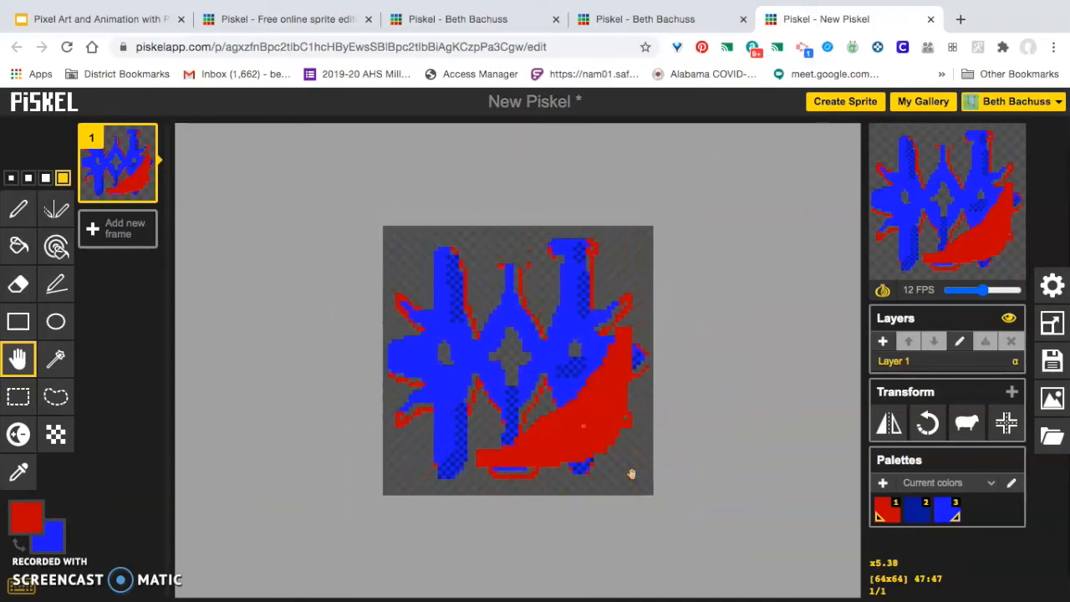
{"action": "scroll", "coordinate": [631, 474], "scroll_direction": "down", "scroll_amount": 3}
{"action": "left_click", "coordinate": [549, 375]}
{"action": "scroll", "coordinate": [551, 382], "scroll_direction": "down", "scroll_amount": 4}
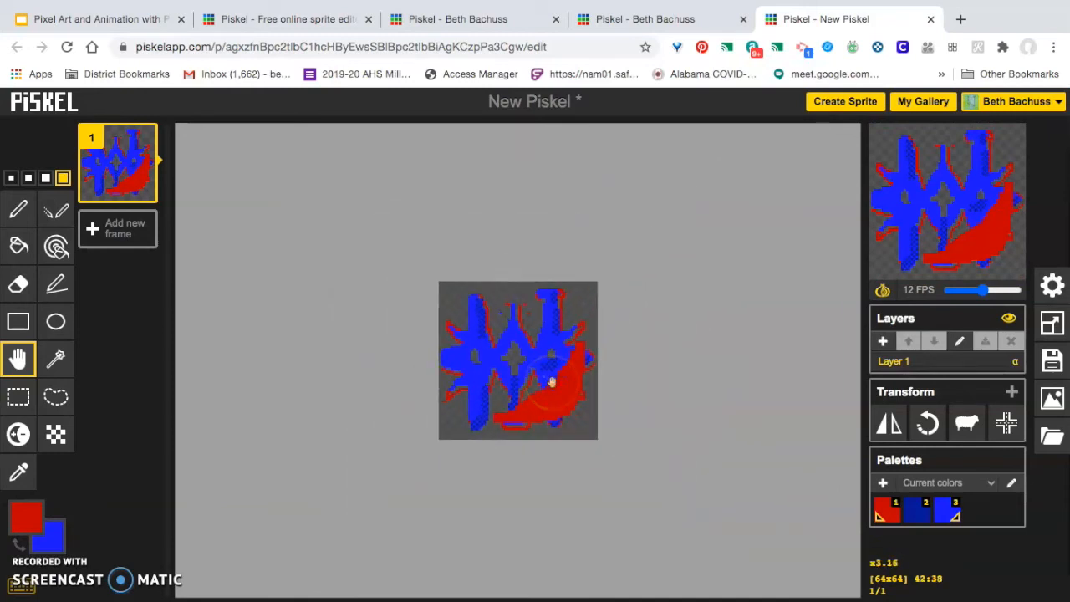
{"action": "scroll", "coordinate": [550, 382], "scroll_direction": "down", "scroll_amount": 7}
{"action": "scroll", "coordinate": [550, 382], "scroll_direction": "down", "scroll_amount": 1}
{"action": "scroll", "coordinate": [551, 382], "scroll_direction": "down", "scroll_amount": 2}
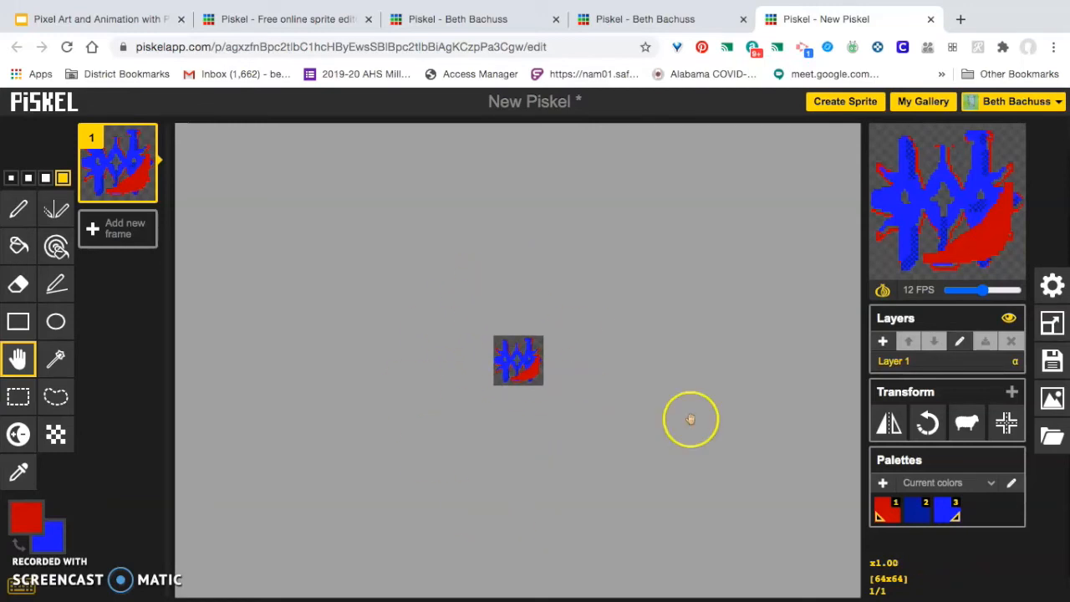
{"action": "scroll", "coordinate": [592, 457], "scroll_direction": "up", "scroll_amount": 10}
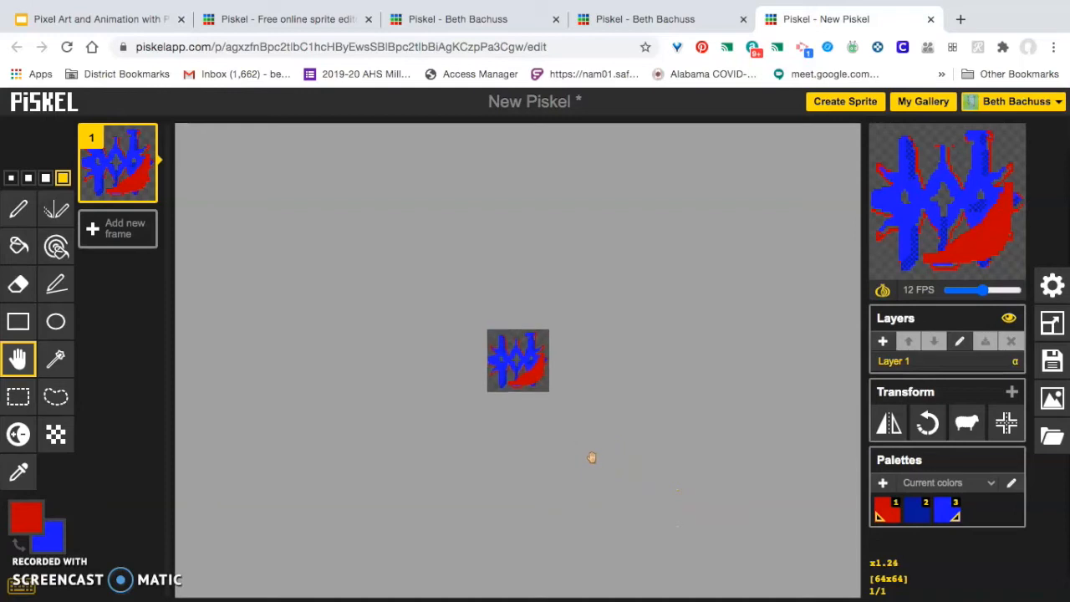
{"action": "scroll", "coordinate": [591, 457], "scroll_direction": "up", "scroll_amount": 8}
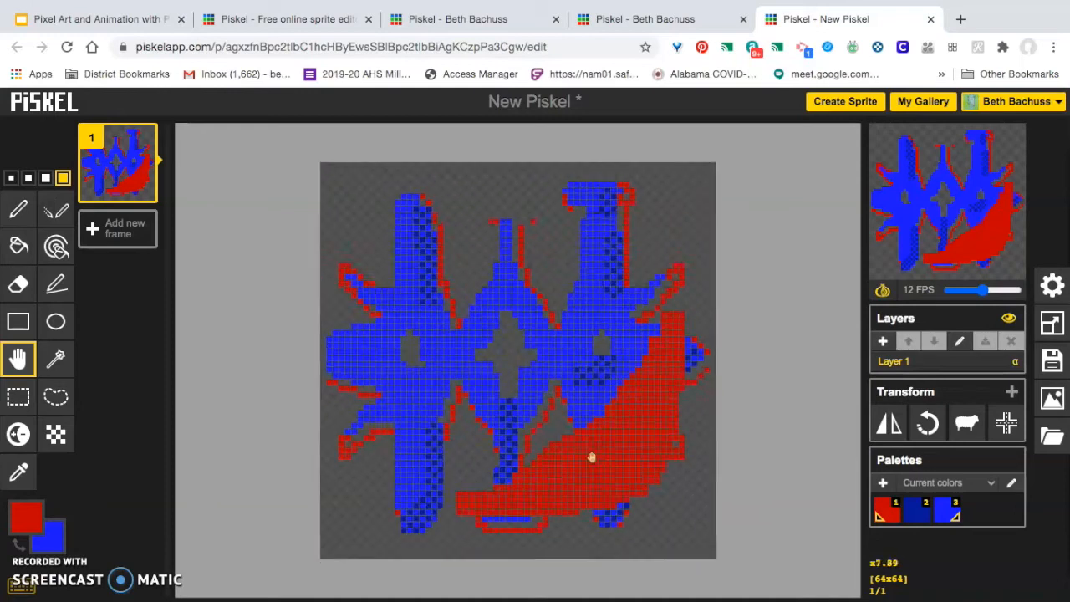
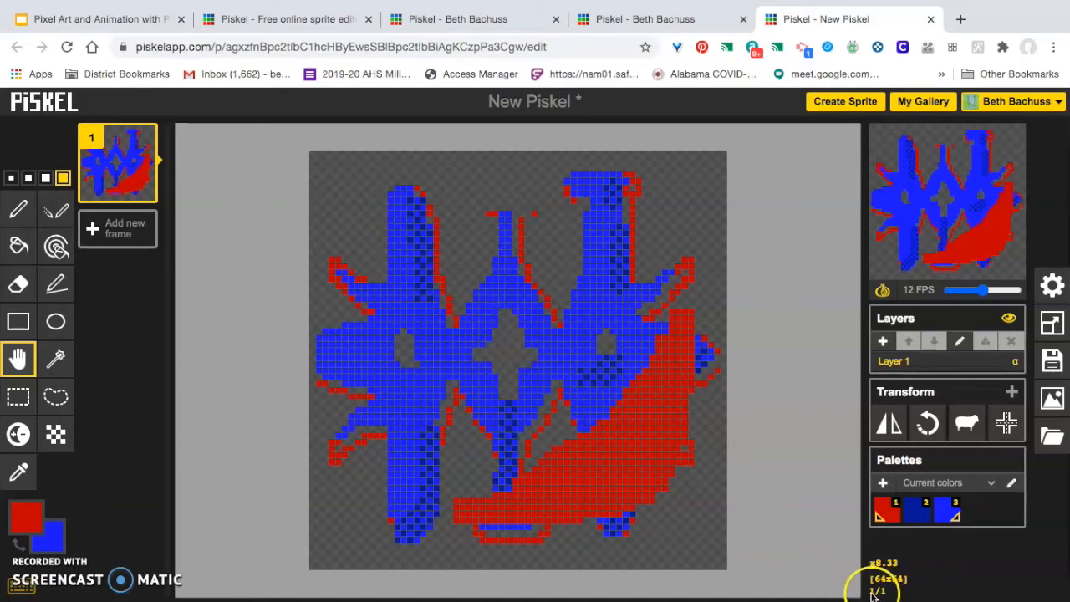
- Add a blank second frame to examine the frame counter, and delete that frame again
{"action": "left_click", "coordinate": [125, 227]}
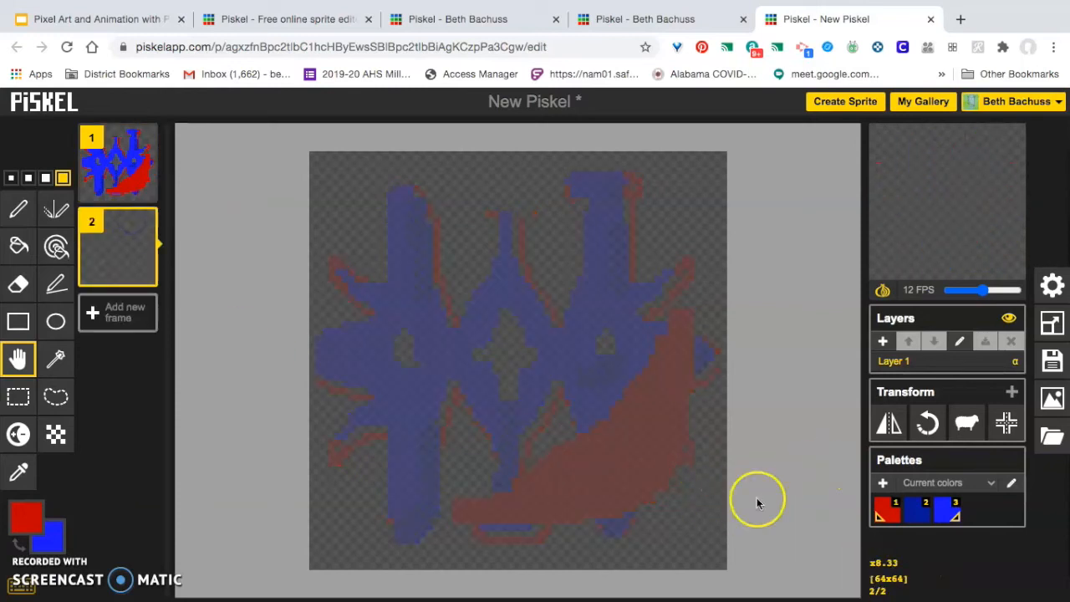
{"action": "left_click", "coordinate": [104, 147]}
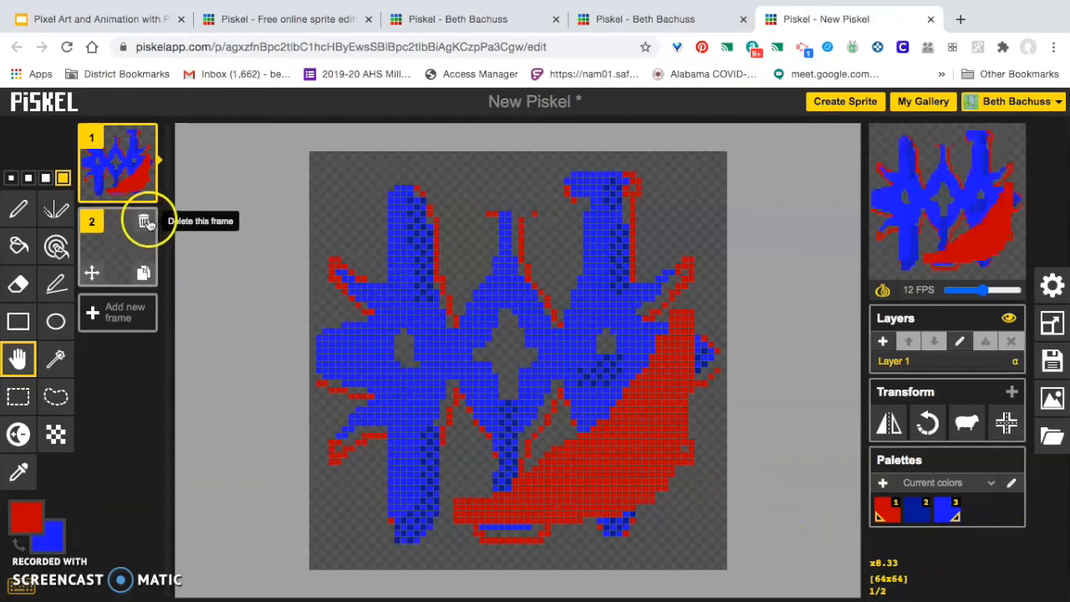
{"action": "left_click", "coordinate": [145, 222]}
{"action": "mouse_move", "coordinate": [928, 595]}
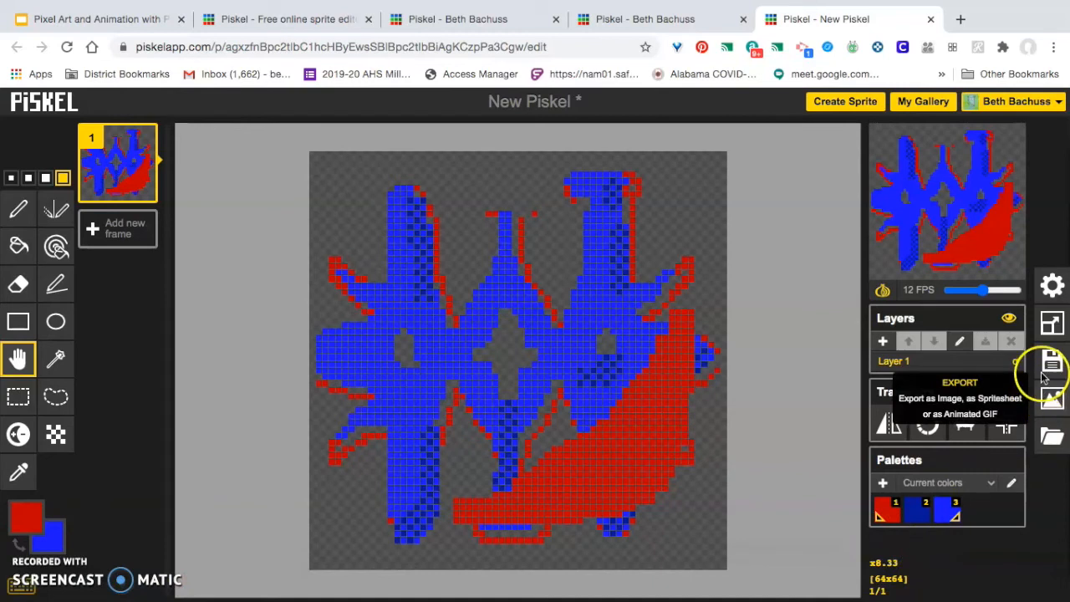
- Open the settings, try the available canvas backgrounds, and set the background to light / high contrast
{"action": "left_click", "coordinate": [1052, 288]}
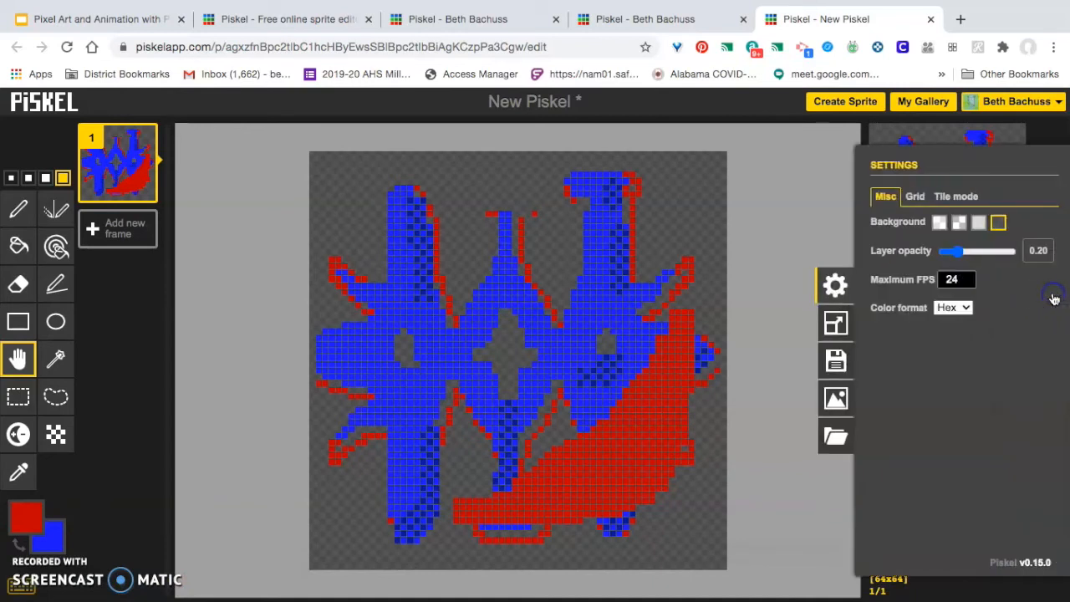
{"action": "left_click", "coordinate": [1032, 301]}
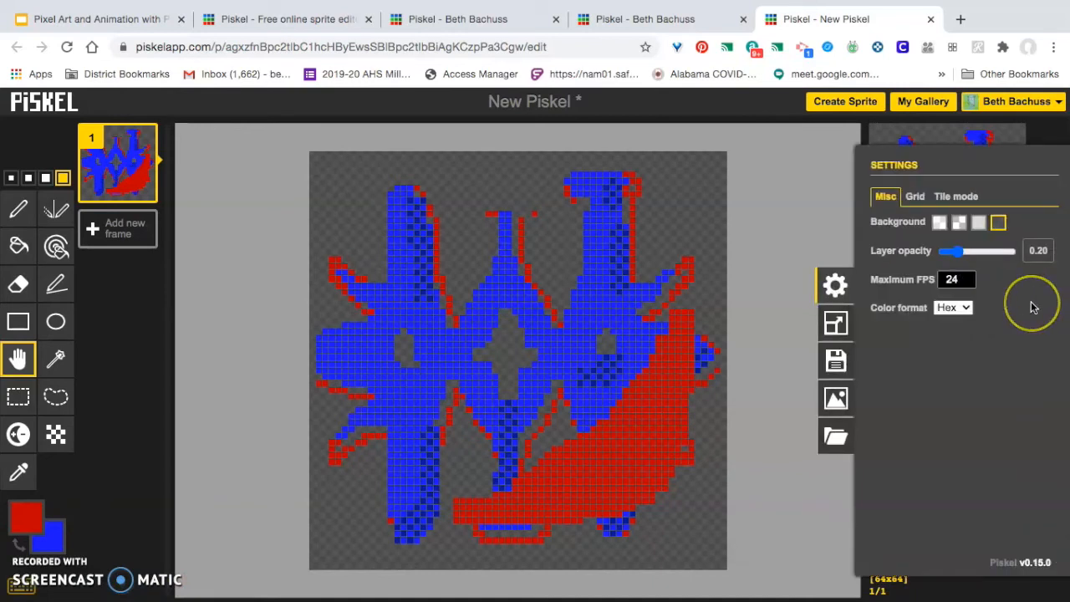
{"action": "left_click", "coordinate": [981, 222]}
{"action": "left_click", "coordinate": [939, 222]}
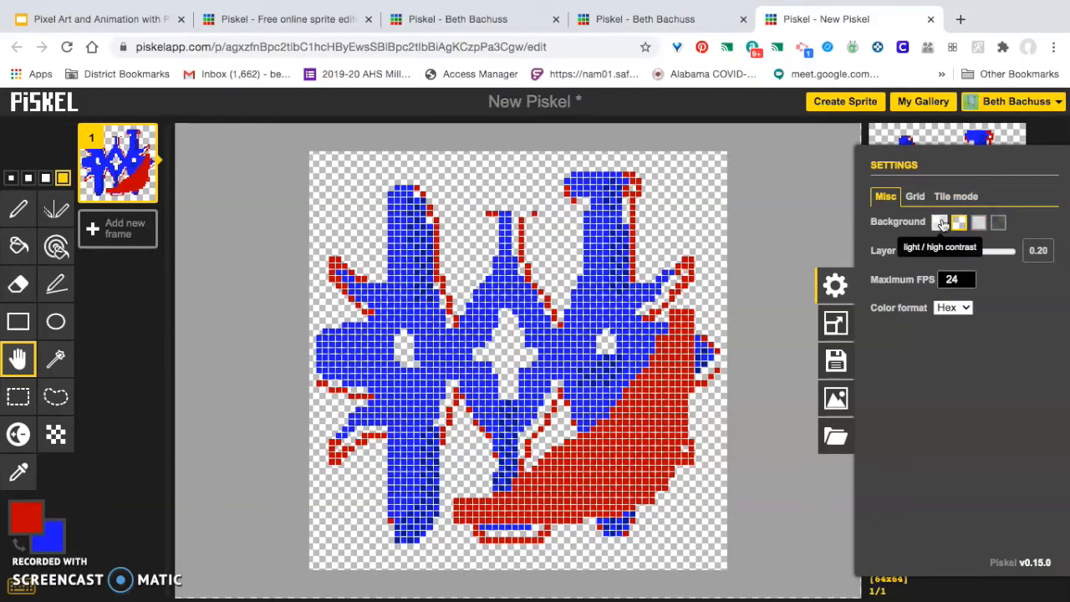
{"action": "left_click", "coordinate": [940, 223]}
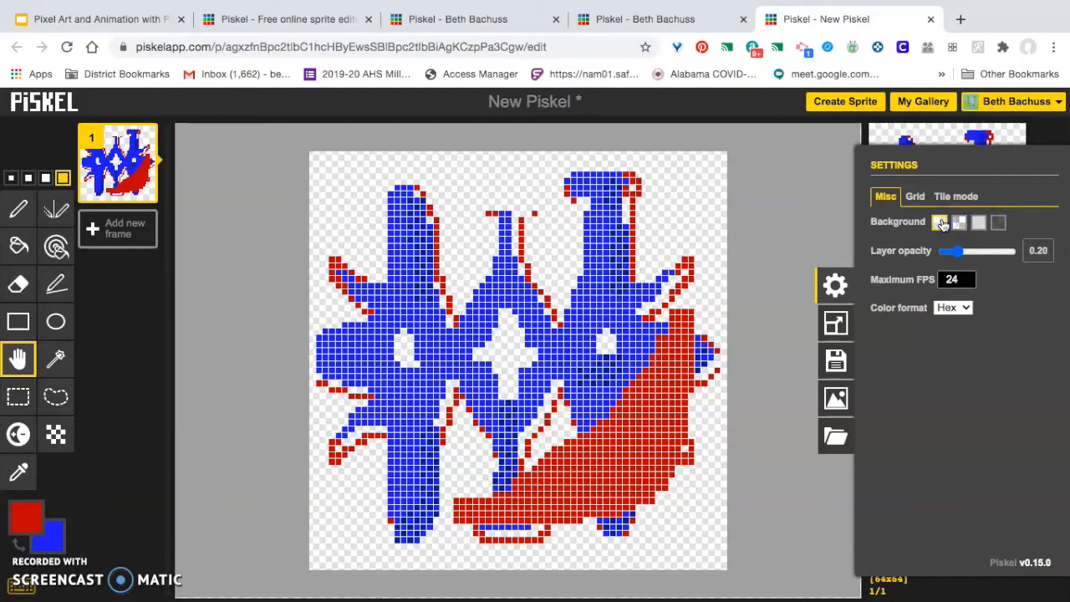
- Set the canvas background to the dark checkered option and examine the layer opacity and maximum FPS settings
{"action": "left_click", "coordinate": [999, 224]}
{"action": "left_click", "coordinate": [953, 252]}
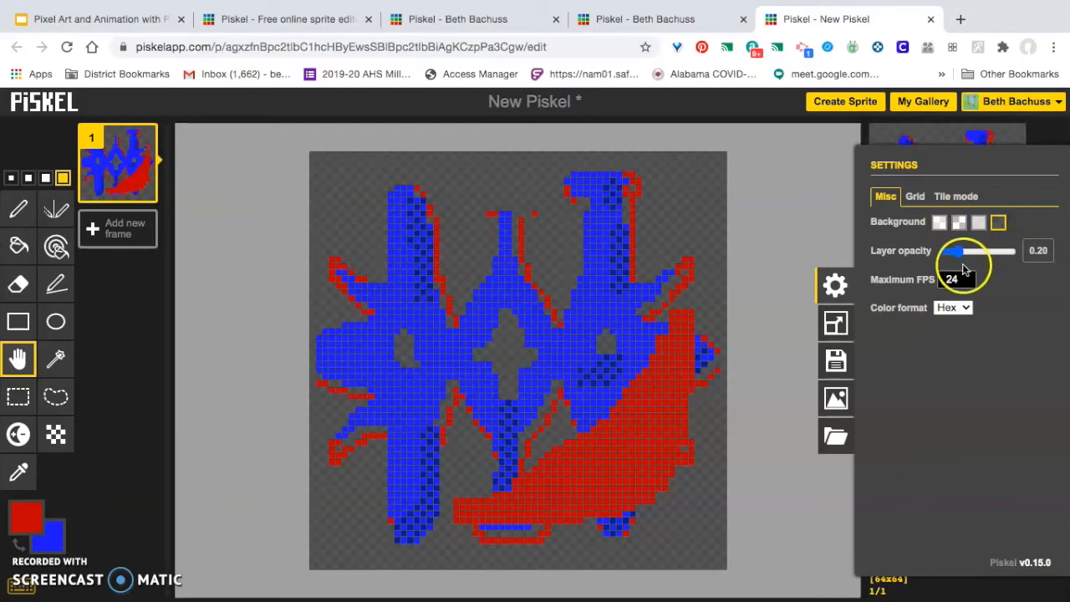
{"action": "left_click", "coordinate": [963, 280]}
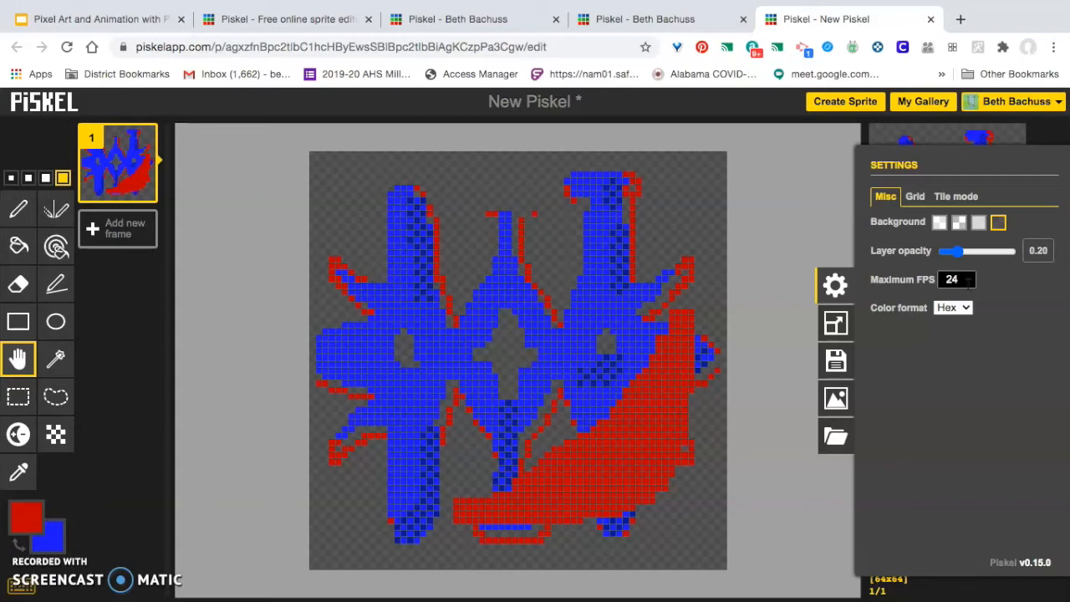
- Examine the primary color's value in the color picker, and switch the color format to RGB to compare the notation
{"action": "left_click", "coordinate": [25, 516]}
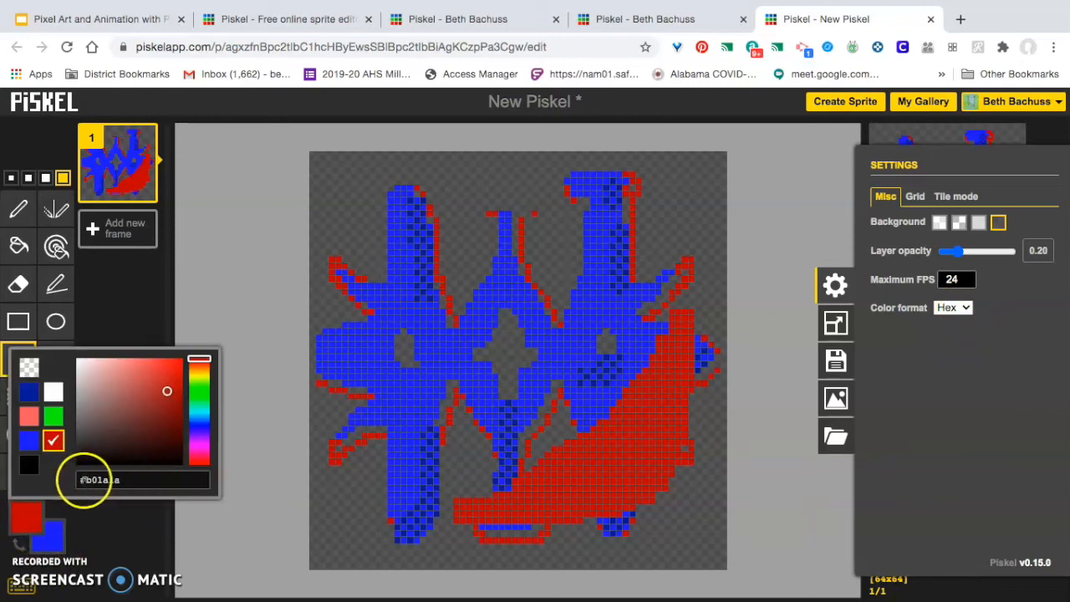
{"action": "left_click", "coordinate": [966, 315]}
{"action": "left_click", "coordinate": [955, 319]}
{"action": "left_click", "coordinate": [27, 512]}
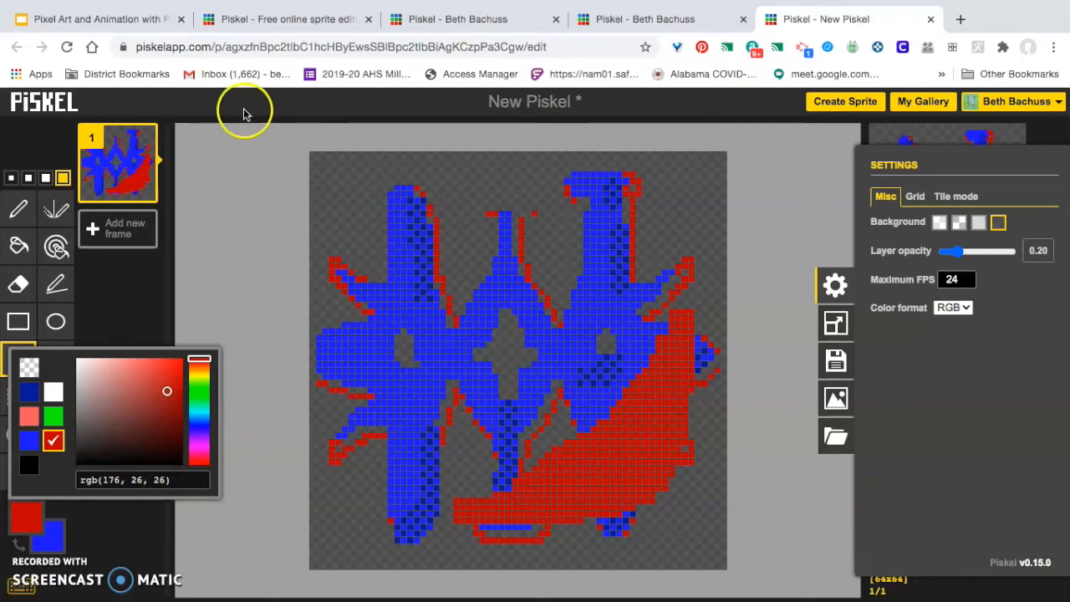
- Open the personal sprite gallery from the profile settings page and browse through the saved sprites
{"action": "left_click", "coordinate": [455, 20]}
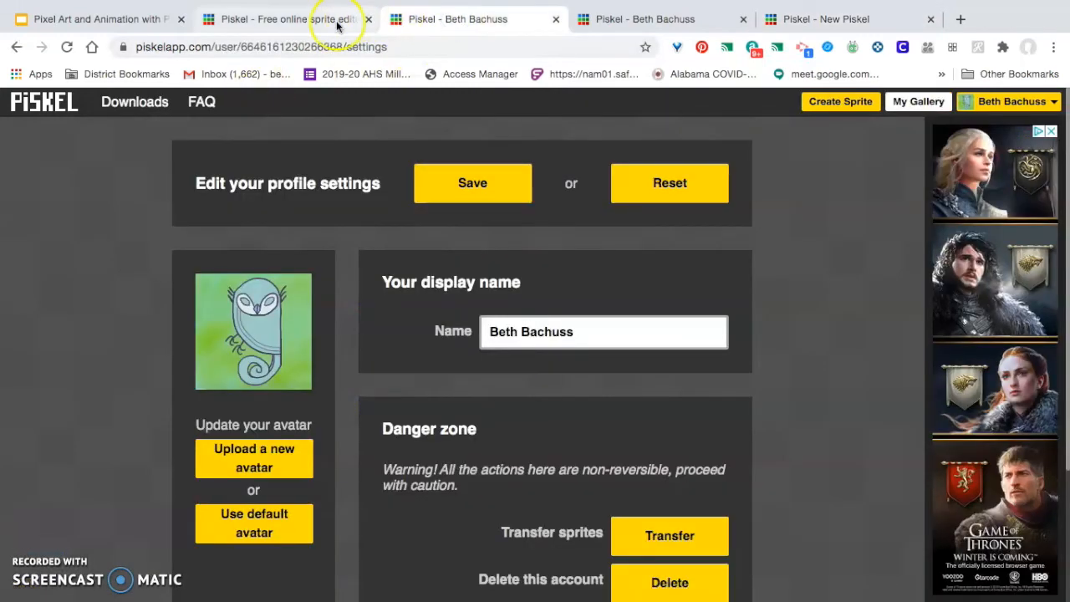
{"action": "left_click", "coordinate": [914, 107]}
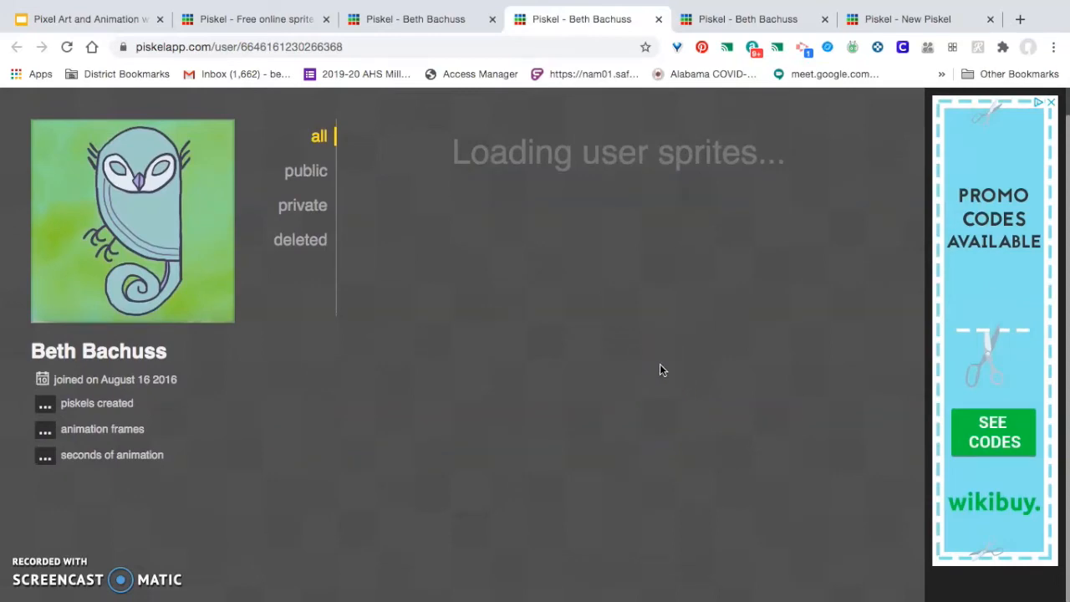
{"action": "scroll", "coordinate": [660, 320], "scroll_direction": "down", "scroll_amount": 10}
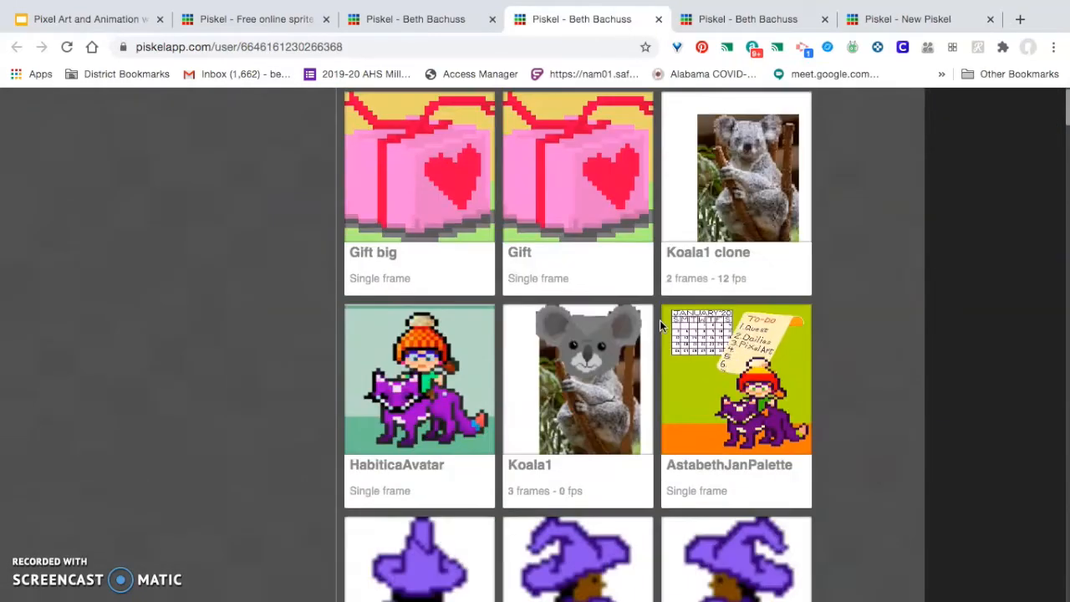
{"action": "scroll", "coordinate": [659, 320], "scroll_direction": "down", "scroll_amount": 20}
{"action": "scroll", "coordinate": [659, 324], "scroll_direction": "down", "scroll_amount": 20}
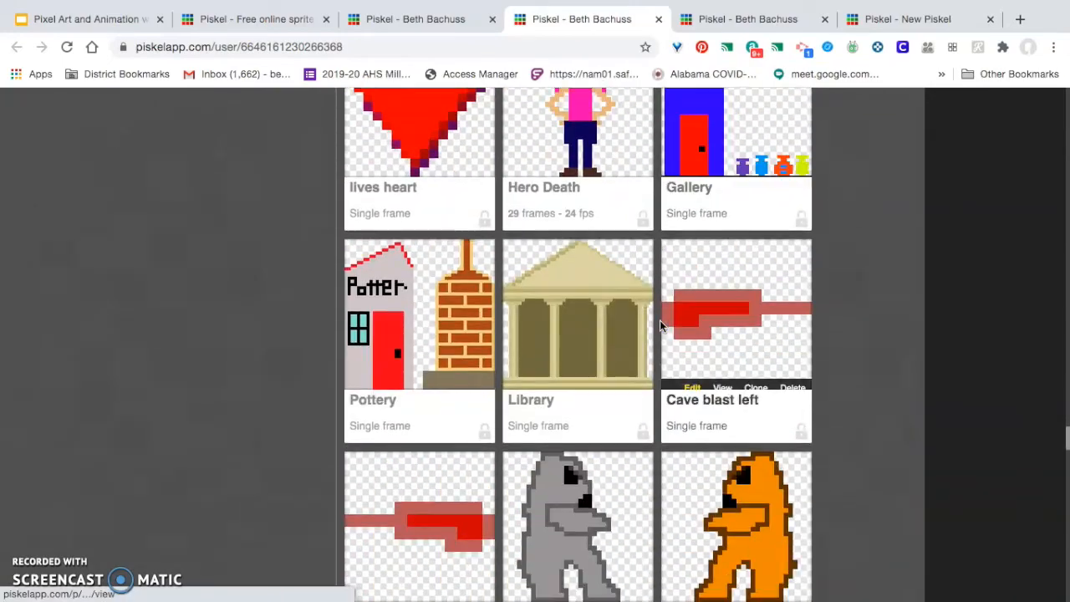
{"action": "scroll", "coordinate": [659, 326], "scroll_direction": "down", "scroll_amount": 20}
{"action": "scroll", "coordinate": [660, 326], "scroll_direction": "down", "scroll_amount": 19}
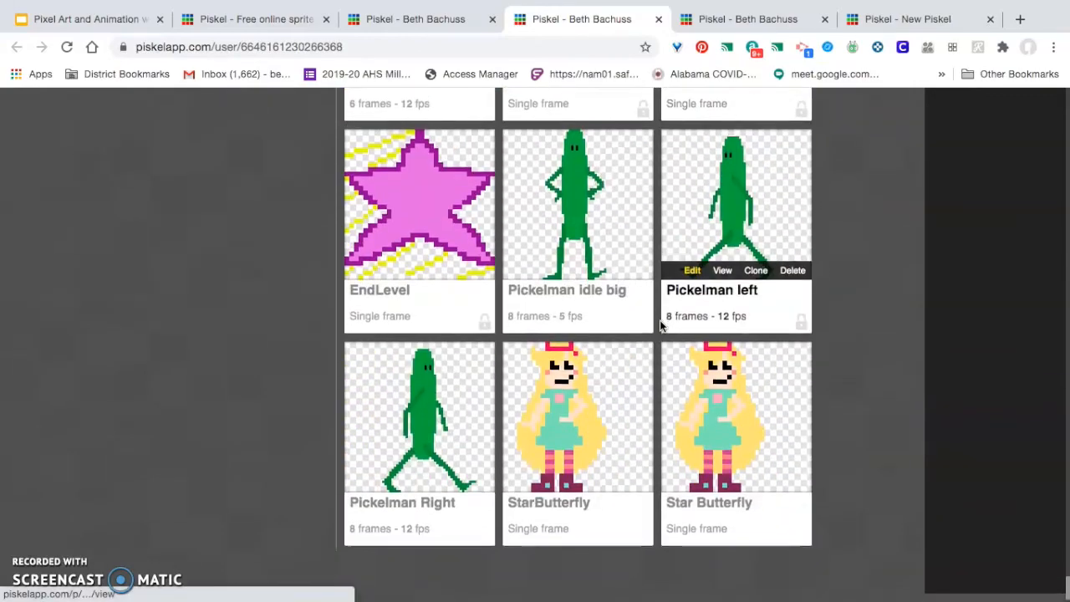
{"action": "scroll", "coordinate": [659, 326], "scroll_direction": "up", "scroll_amount": 15}
{"action": "scroll", "coordinate": [659, 325], "scroll_direction": "up", "scroll_amount": 20}
{"action": "scroll", "coordinate": [660, 326], "scroll_direction": "up", "scroll_amount": 12}
{"action": "scroll", "coordinate": [660, 326], "scroll_direction": "down", "scroll_amount": 2}
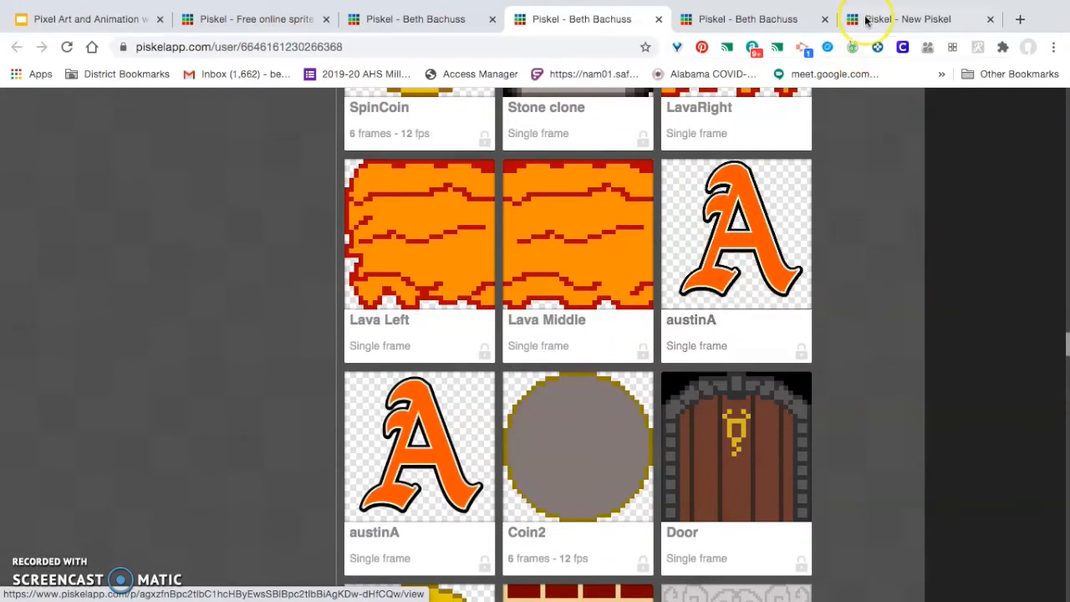
- Return to the New Piskel sprite in the editor and set the color format to Hex
{"action": "left_click", "coordinate": [894, 18]}
{"action": "left_click", "coordinate": [995, 224]}
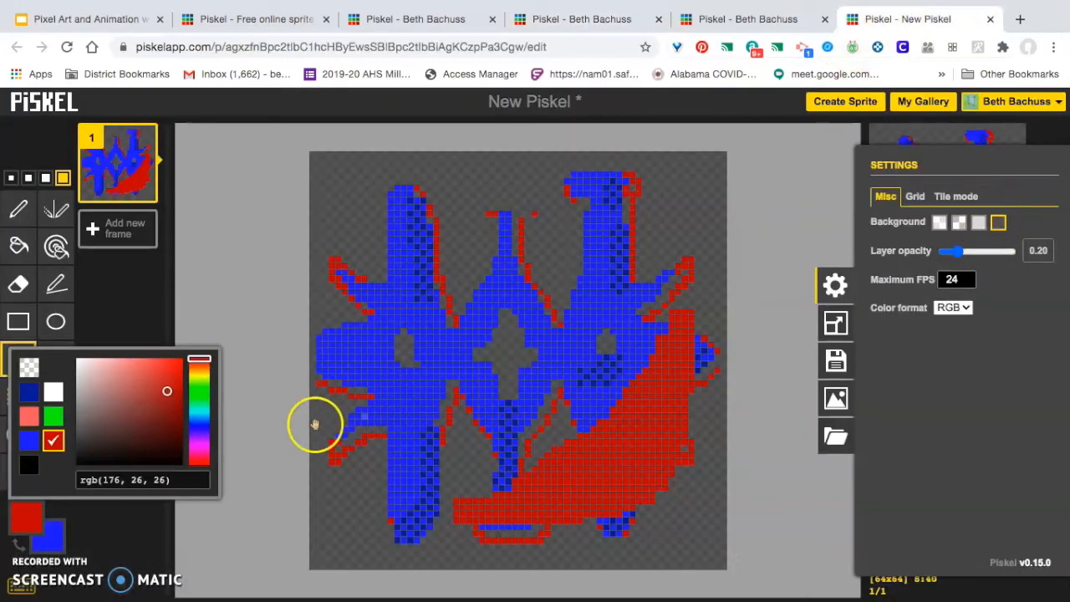
{"action": "left_click", "coordinate": [965, 310]}
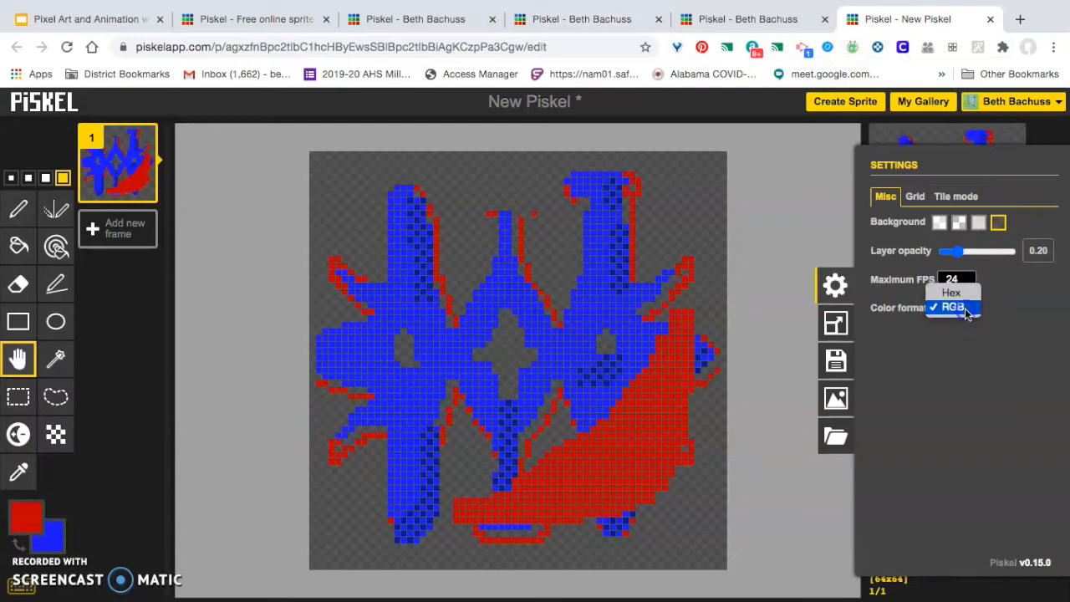
{"action": "left_click", "coordinate": [954, 286]}
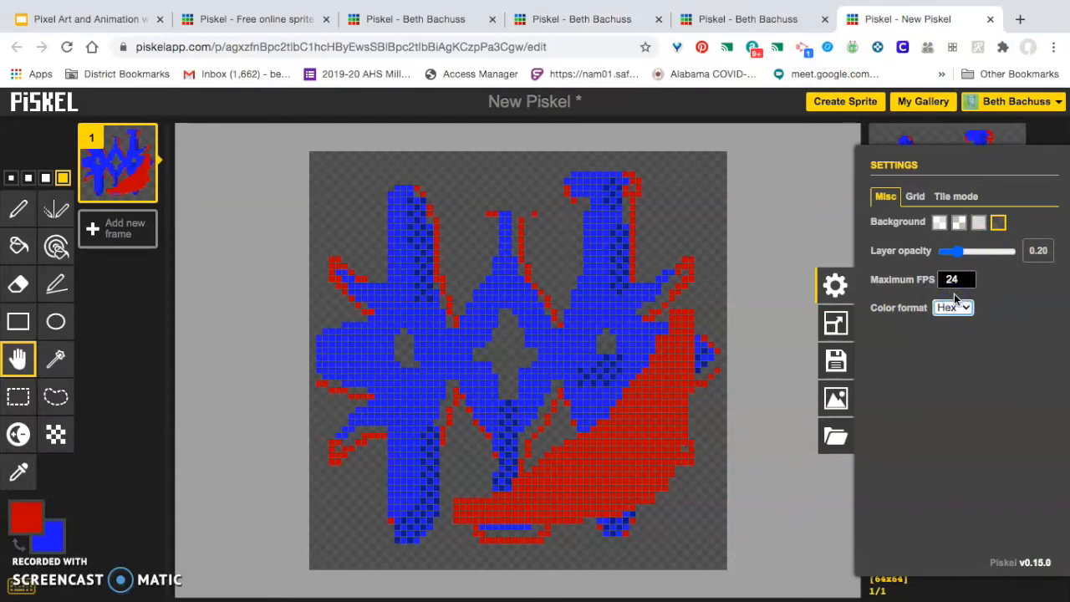
- Open the grid settings, try different grid sizes on the sprite, and set the grid size to 4 px
{"action": "left_click", "coordinate": [914, 201]}
{"action": "left_click", "coordinate": [934, 246]}
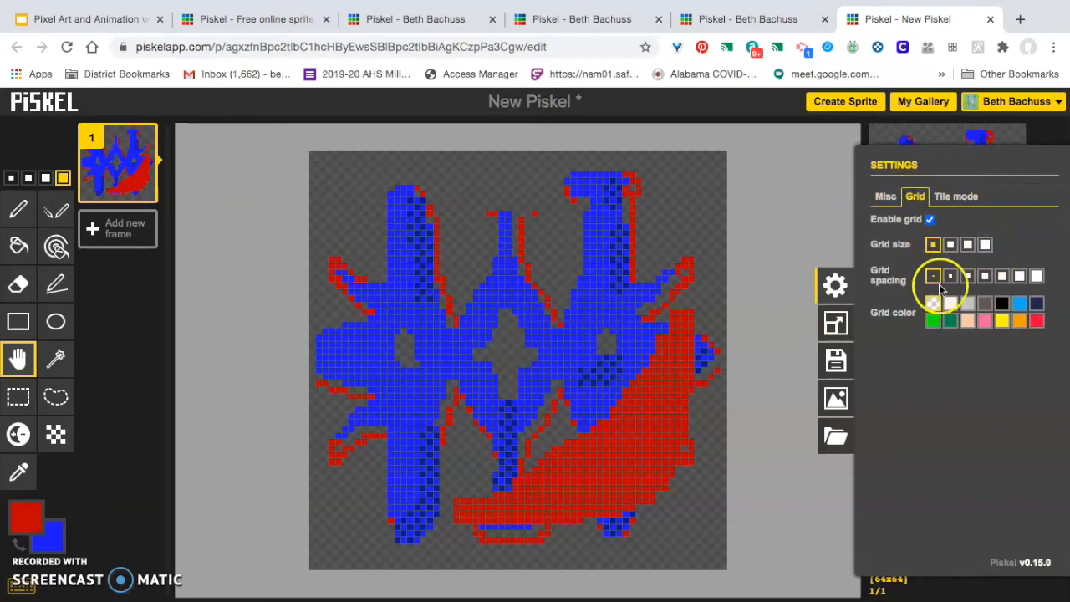
{"action": "left_click", "coordinate": [983, 243]}
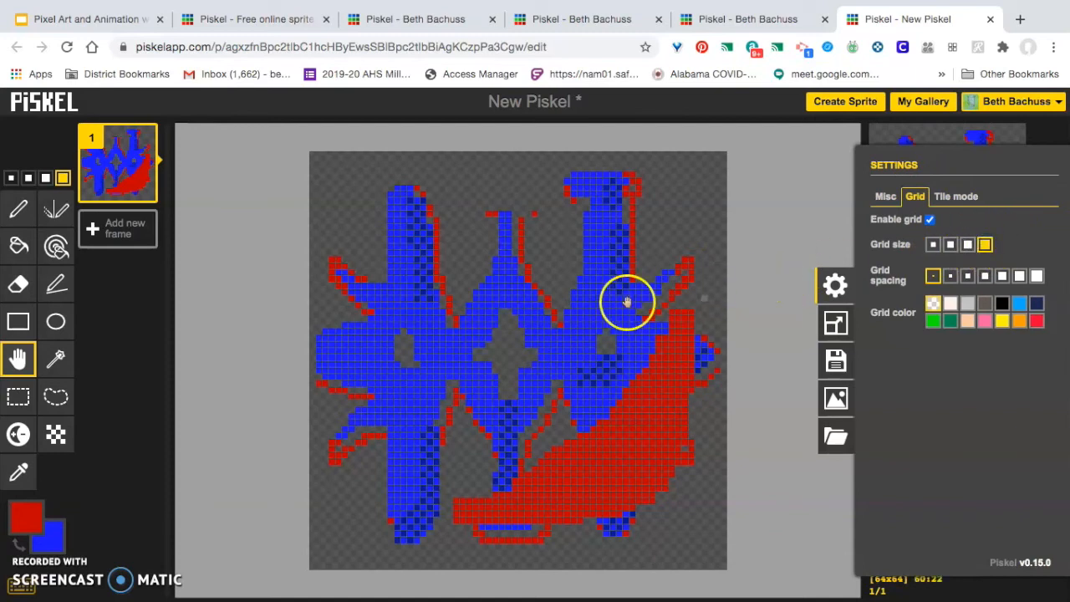
{"action": "left_click", "coordinate": [968, 243]}
{"action": "left_click", "coordinate": [932, 244]}
{"action": "left_click", "coordinate": [985, 243]}
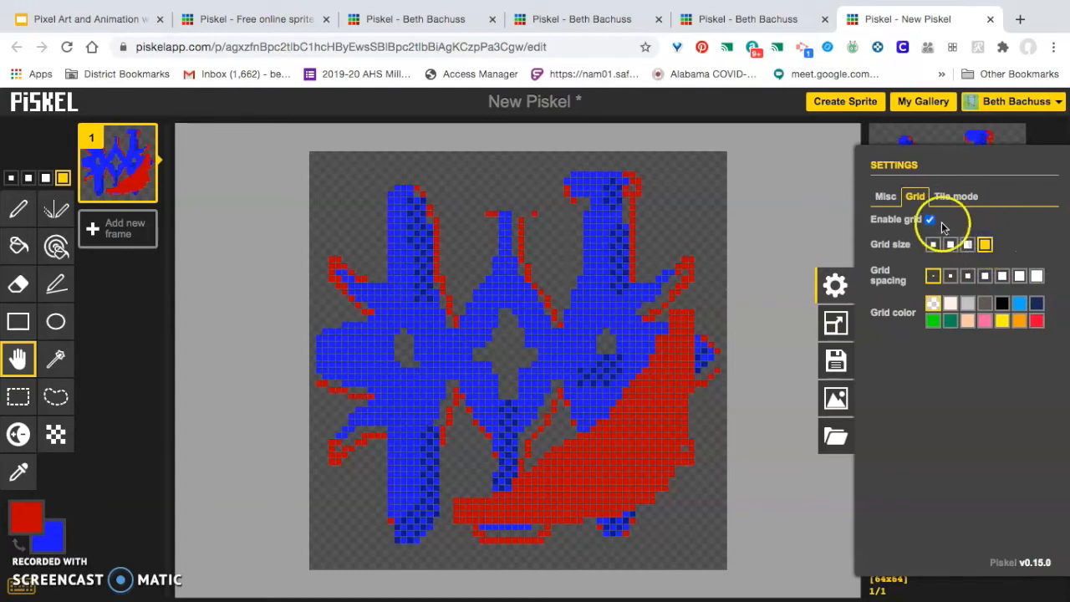
- Disable and re-enable the grid, compare the grid sizes again, and set the grid size to the smallest option
{"action": "left_click", "coordinate": [928, 220]}
{"action": "left_click", "coordinate": [928, 220]}
{"action": "left_click", "coordinate": [968, 243]}
{"action": "left_click", "coordinate": [950, 244]}
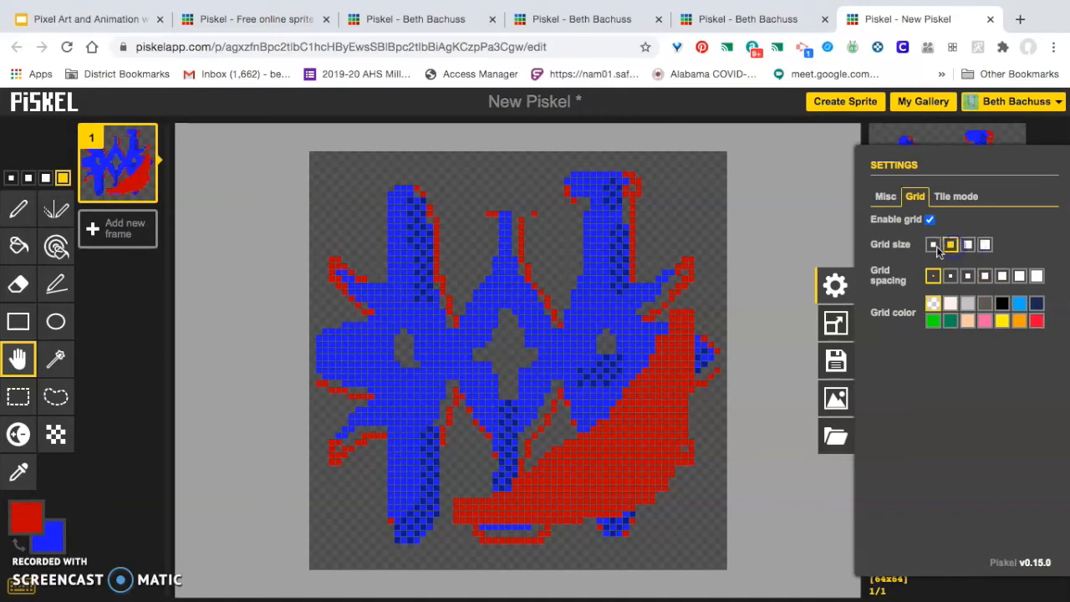
{"action": "left_click", "coordinate": [933, 244]}
{"action": "left_click", "coordinate": [985, 245]}
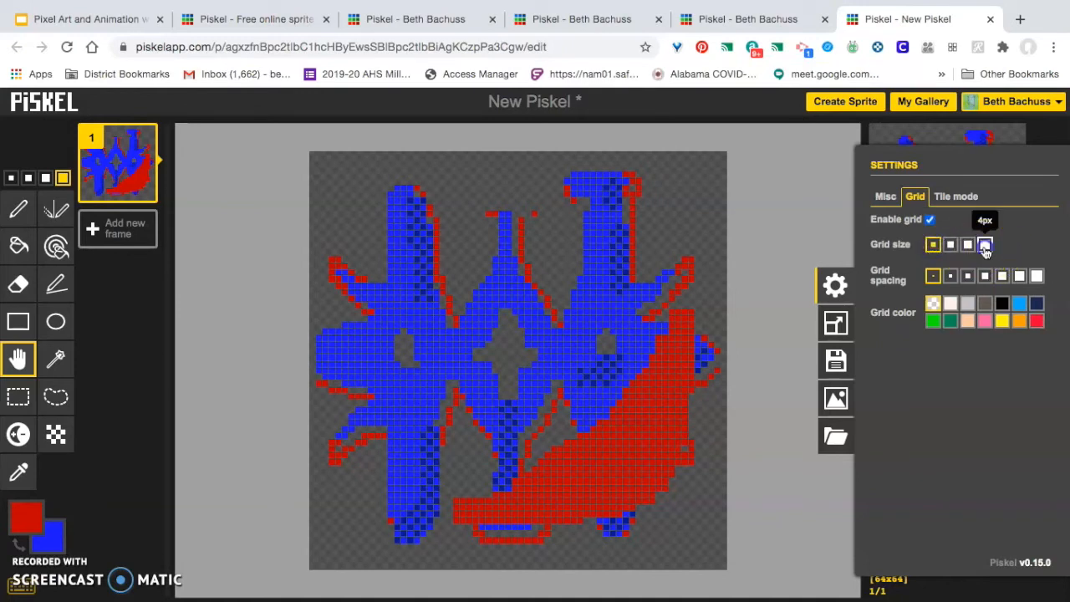
{"action": "left_click", "coordinate": [933, 244]}
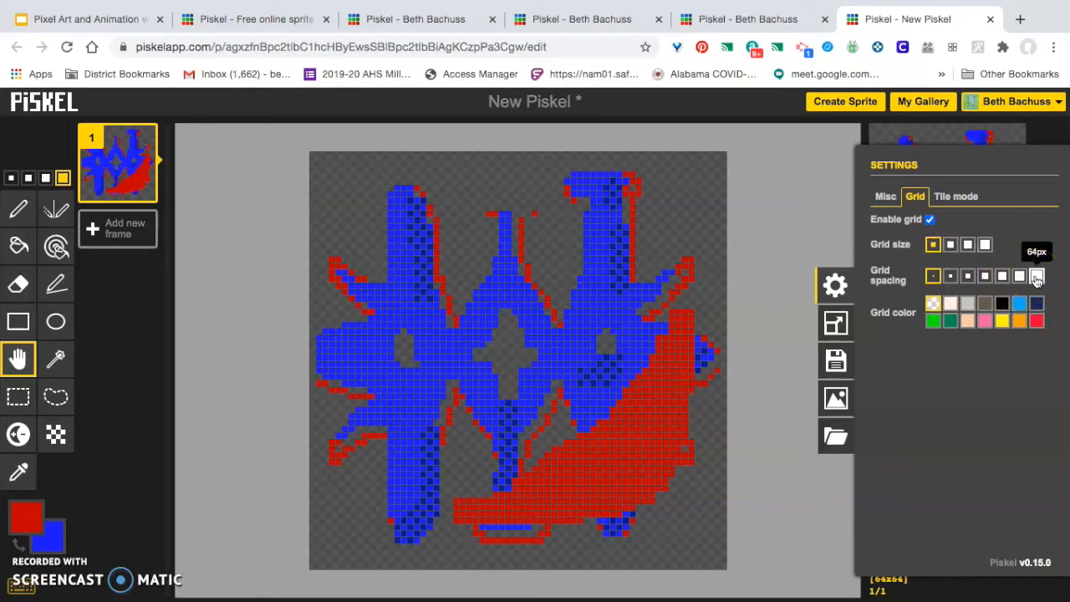
- Try smaller grid spacings down to the smallest one, and change the grid color to dark green and to dark blue
{"action": "left_click", "coordinate": [966, 276]}
{"action": "left_click", "coordinate": [950, 276]}
{"action": "left_click", "coordinate": [932, 276]}
{"action": "left_click", "coordinate": [949, 322]}
{"action": "left_click", "coordinate": [1036, 305]}
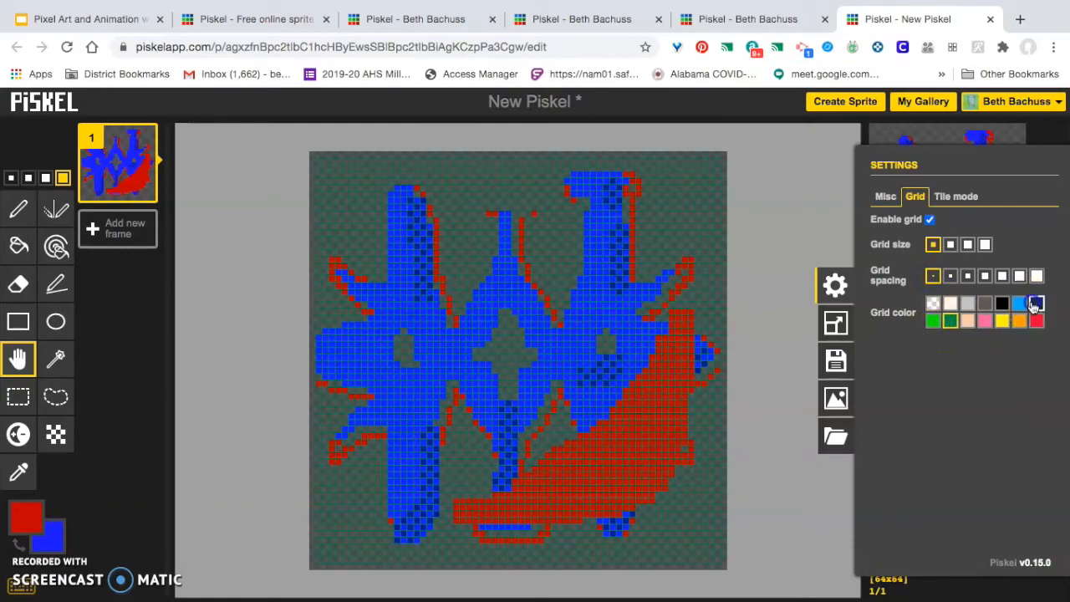
- Compare the 4 px grid size with the smallest one on a close-up of the sprite
{"action": "scroll", "coordinate": [654, 334], "scroll_direction": "up", "scroll_amount": 1}
{"action": "scroll", "coordinate": [655, 334], "scroll_direction": "up", "scroll_amount": 10}
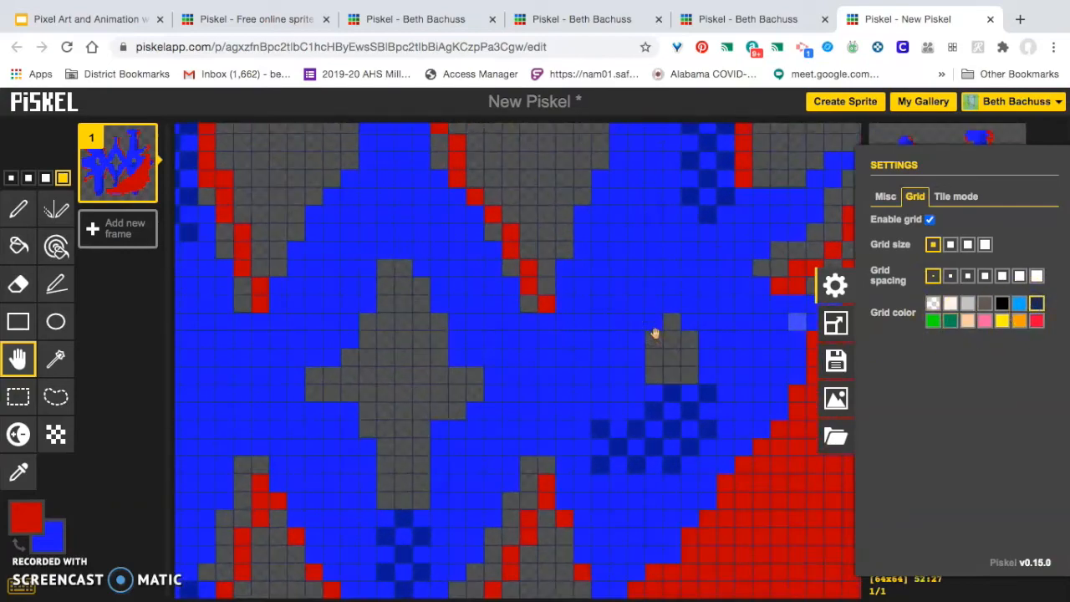
{"action": "left_click", "coordinate": [986, 244]}
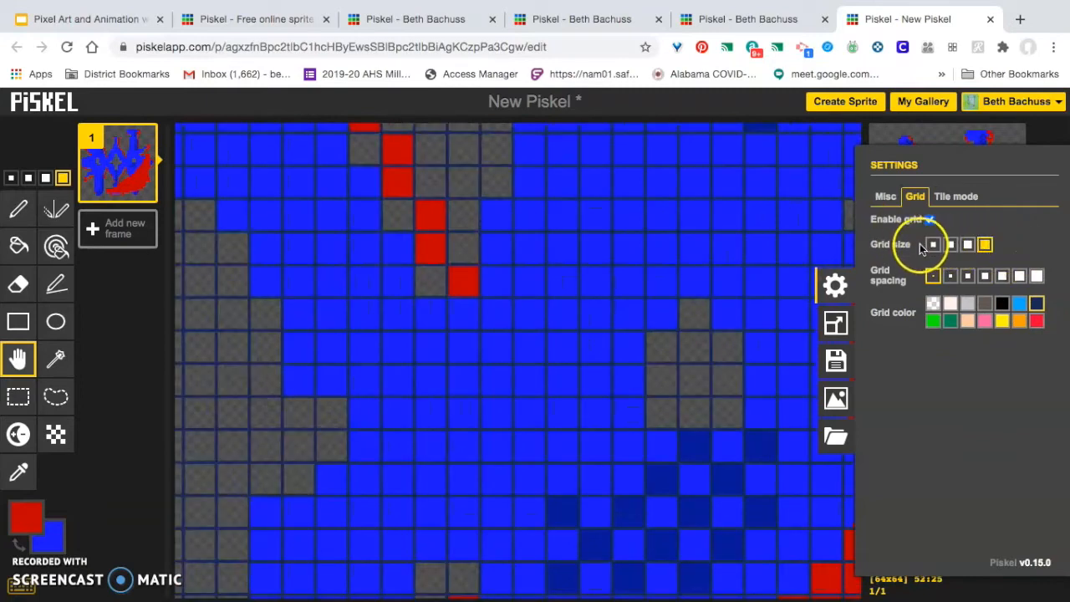
{"action": "left_click", "coordinate": [932, 245]}
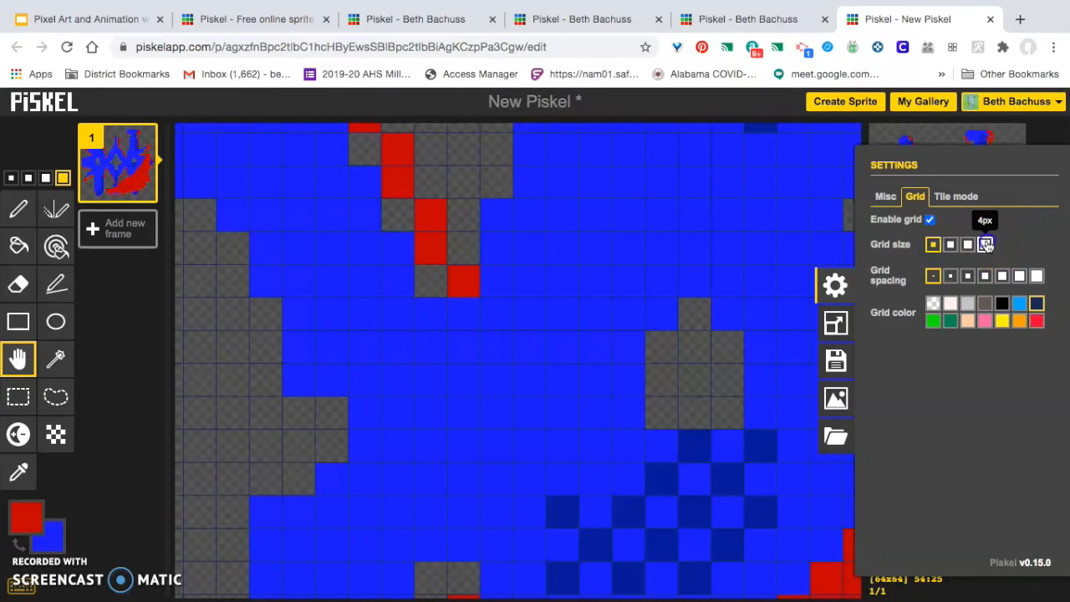
{"action": "left_click", "coordinate": [985, 244]}
{"action": "left_click", "coordinate": [933, 244]}
- Try black, red, yellow and green as grid colors, and set the grid color to transparent
{"action": "left_click", "coordinate": [1003, 305]}
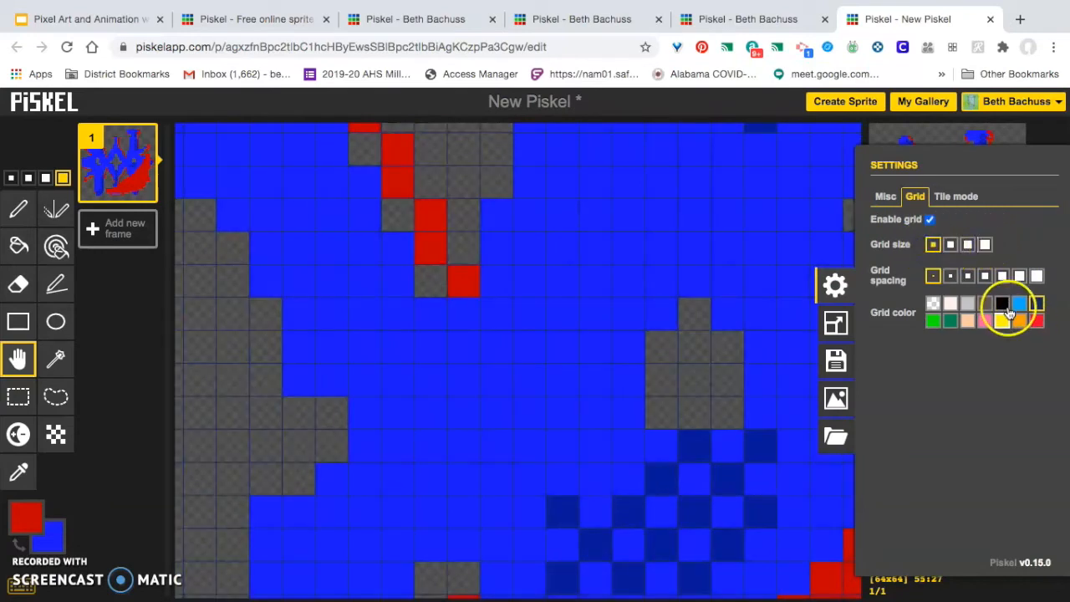
{"action": "left_click", "coordinate": [1037, 322]}
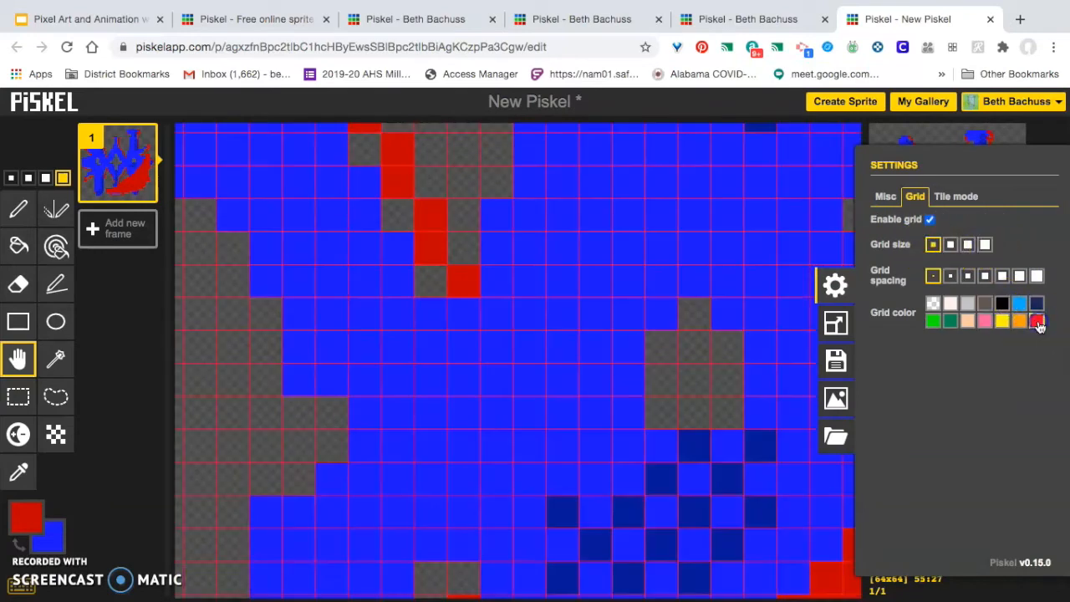
{"action": "left_click", "coordinate": [1002, 321]}
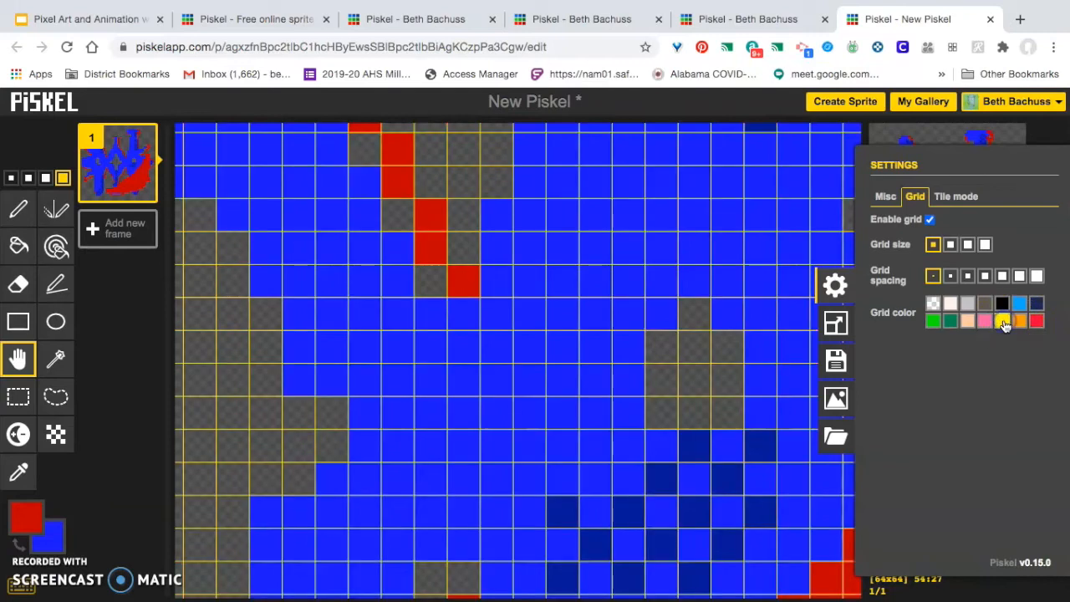
{"action": "left_click", "coordinate": [934, 321]}
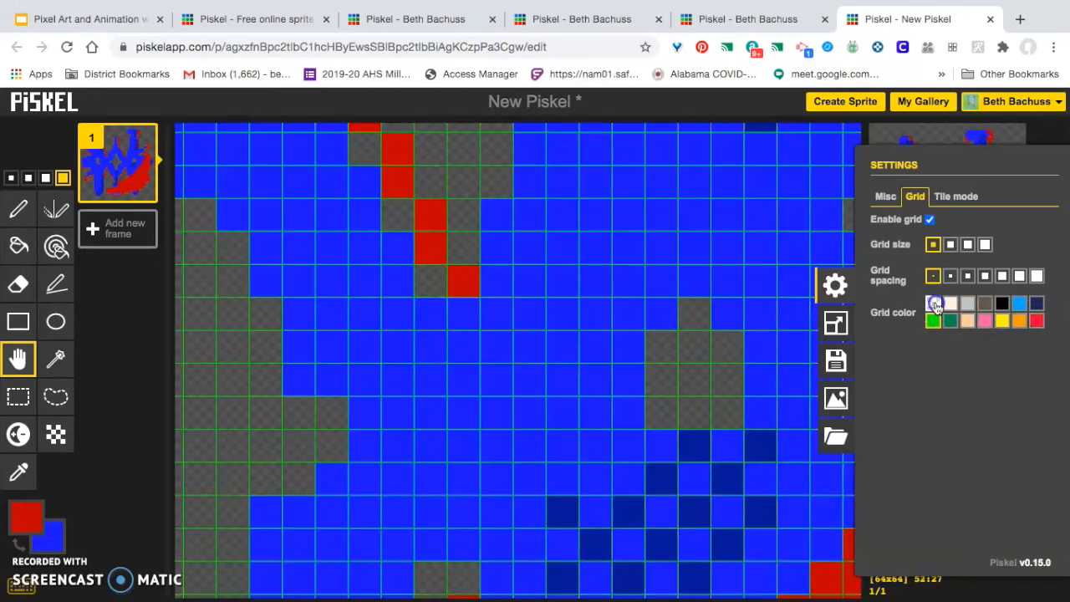
{"action": "left_click", "coordinate": [933, 305]}
{"action": "left_click", "coordinate": [933, 304]}
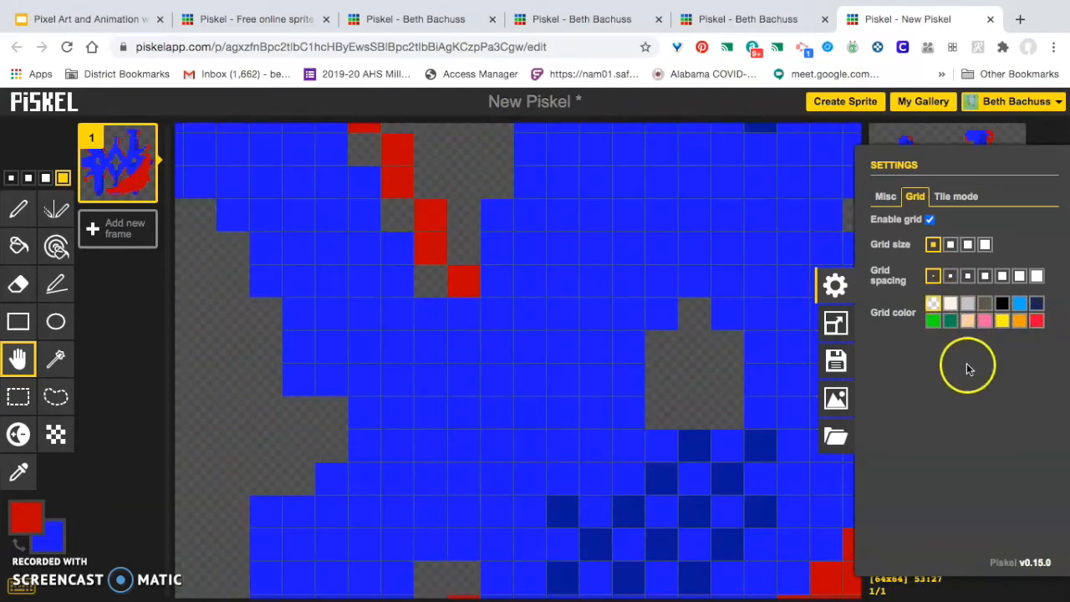
- Enable tile mode, examine the tiled sprite in the preview, and disable tile mode again
{"action": "left_click", "coordinate": [955, 196]}
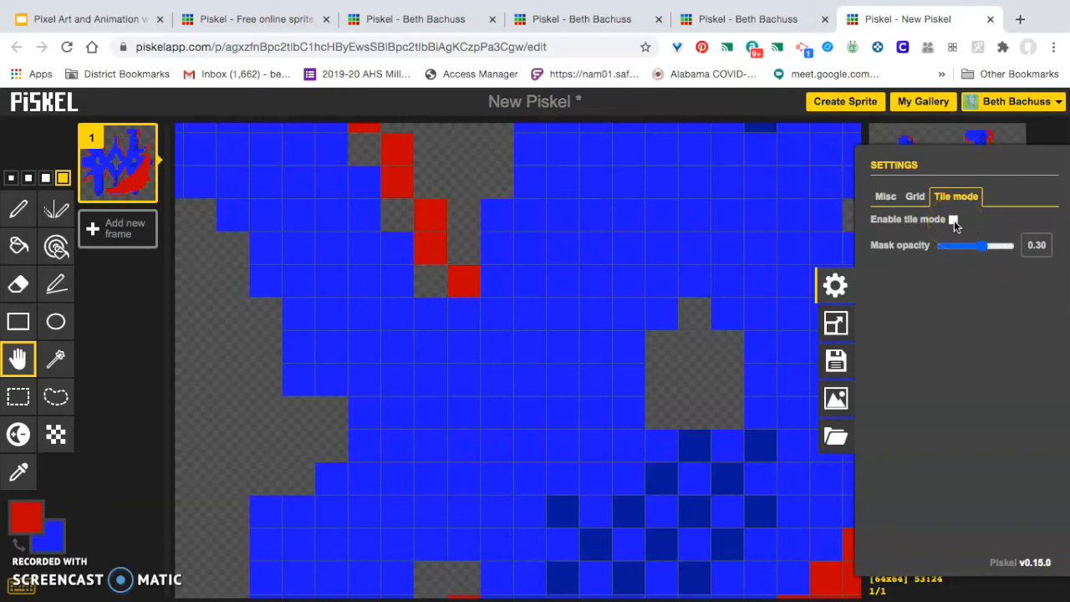
{"action": "left_click", "coordinate": [953, 219]}
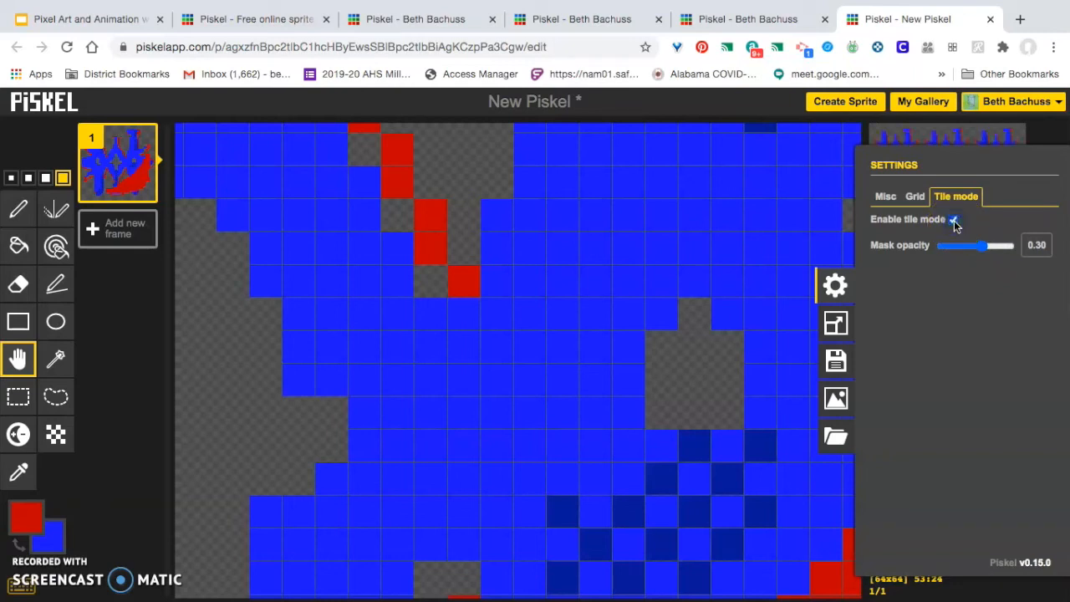
{"action": "left_click", "coordinate": [836, 286]}
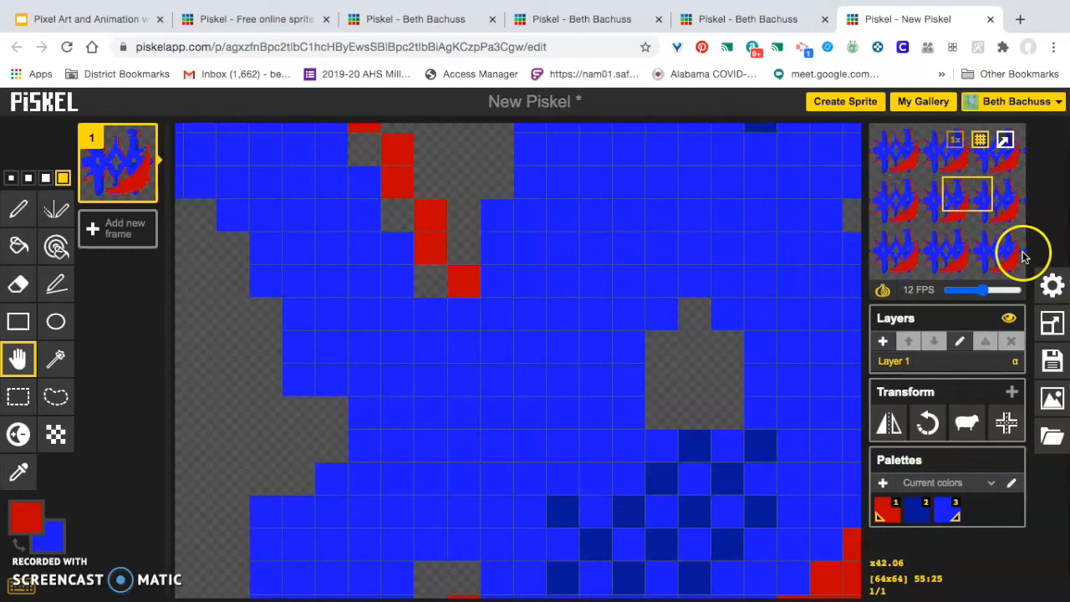
{"action": "left_click", "coordinate": [1051, 324]}
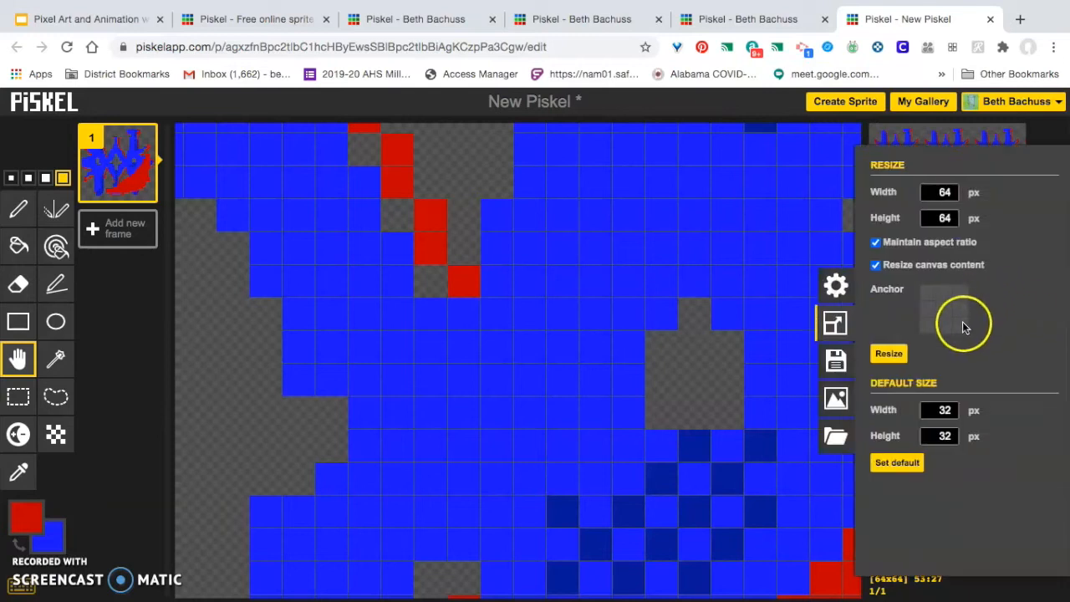
{"action": "left_click", "coordinate": [832, 286]}
{"action": "left_click", "coordinate": [950, 220]}
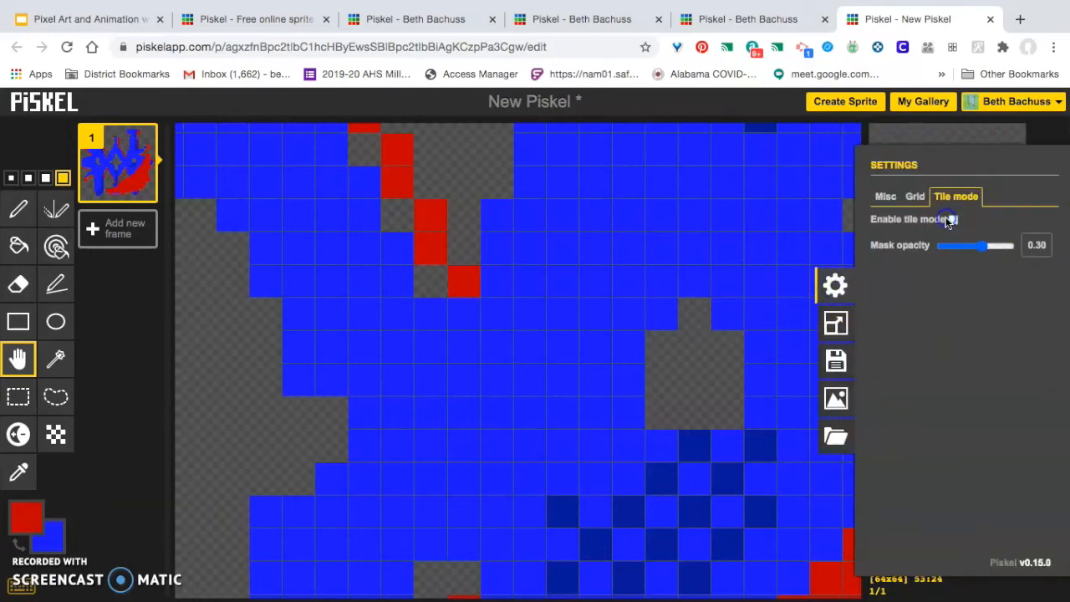
- Open the resize settings and try sprite widths of 32 px, 64 px and 128 px with the aspect ratio maintained
{"action": "left_click", "coordinate": [838, 321]}
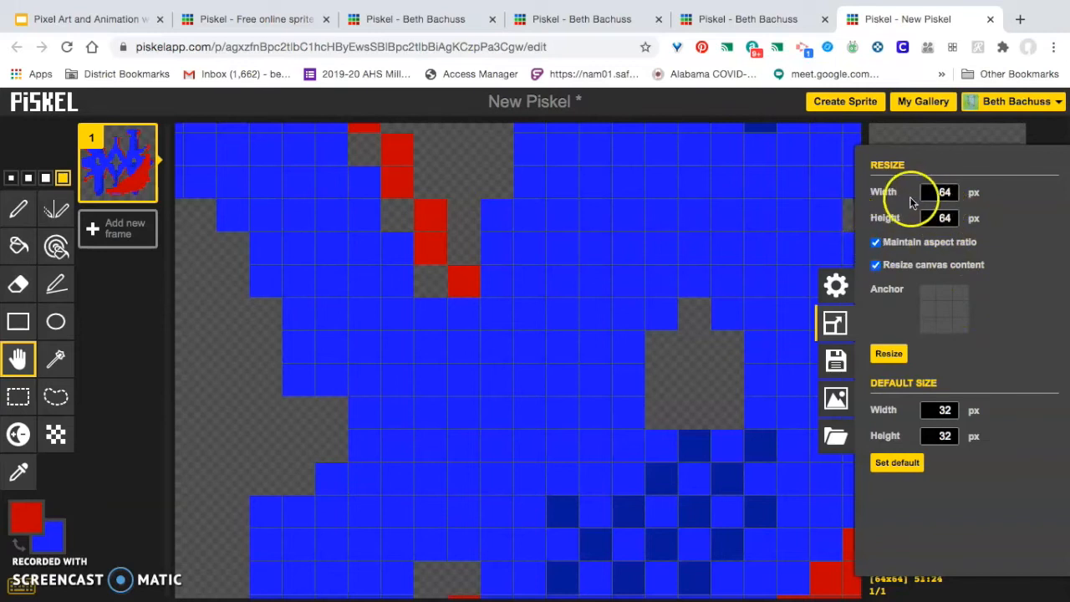
{"action": "left_click_drag", "start_coordinate": [949, 192], "coordinate": [965, 192]}
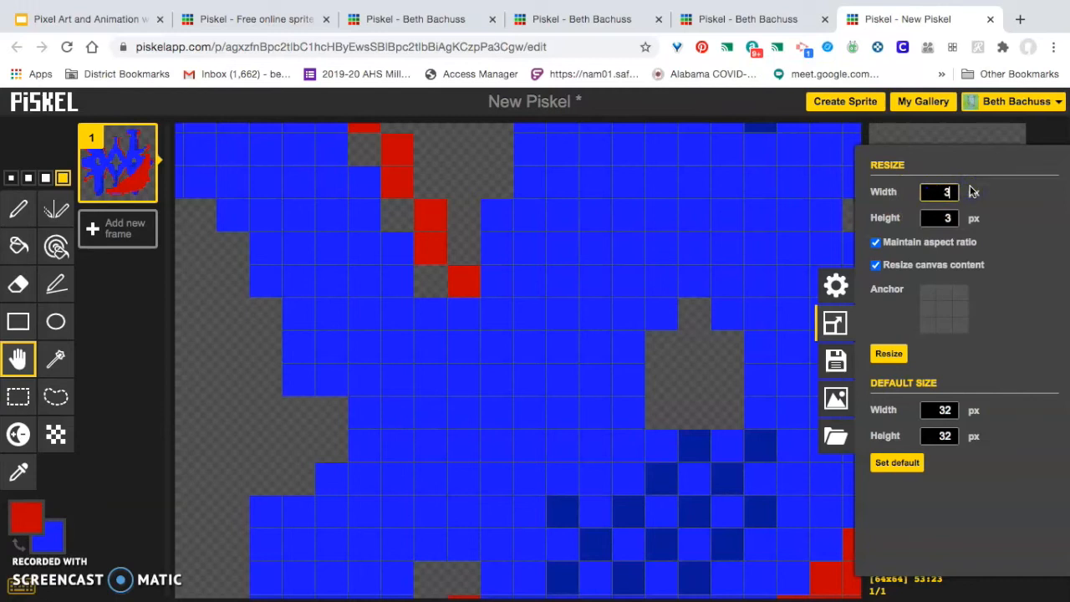
{"action": "type", "text": "32"}
{"action": "left_click", "coordinate": [930, 190]}
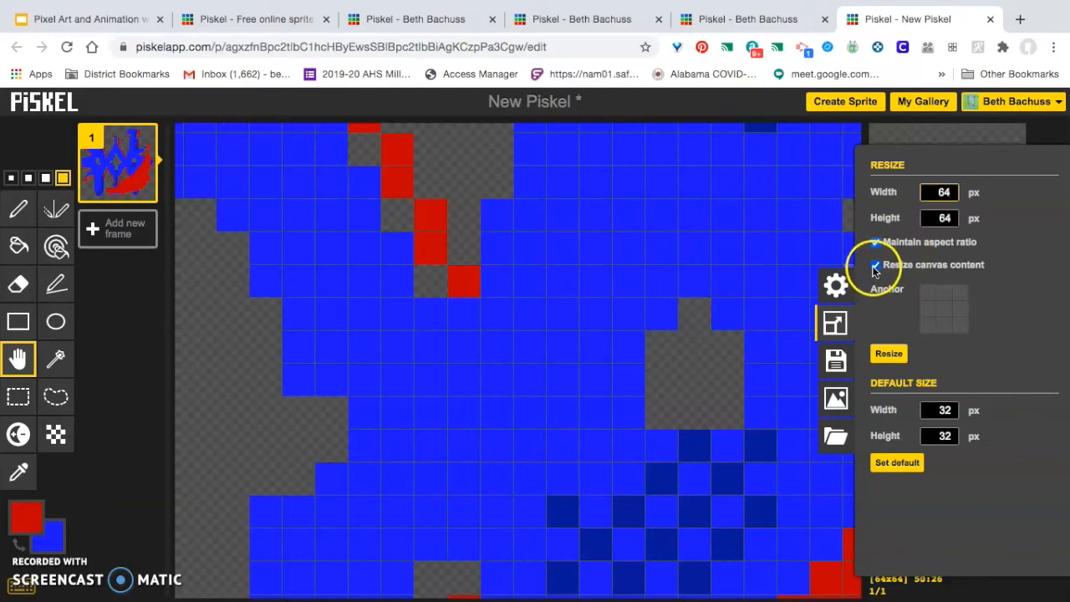
{"action": "double_click", "coordinate": [944, 192]}
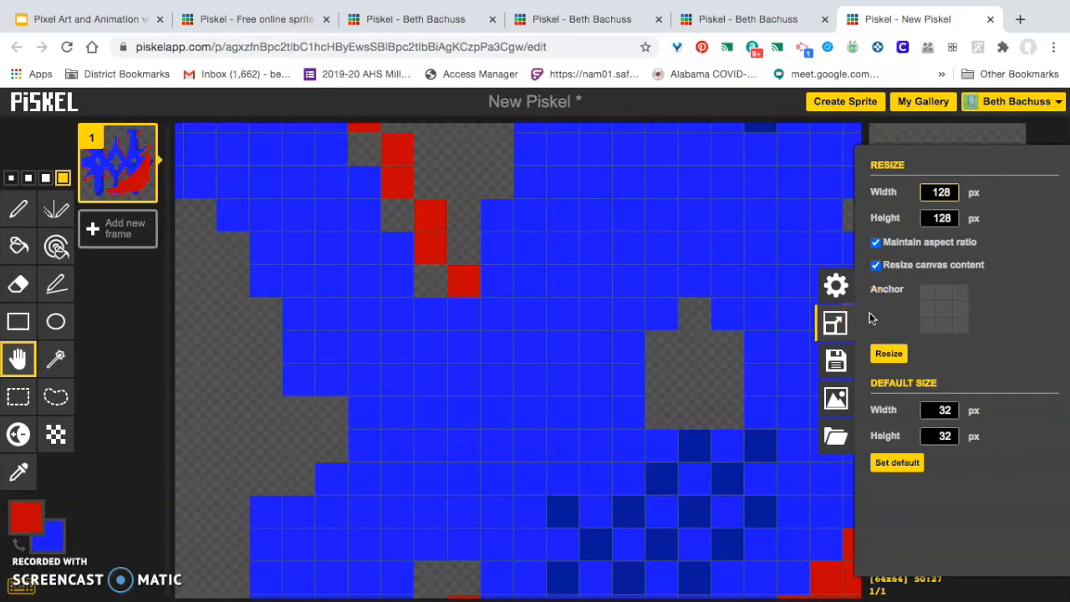
- Turn off resizing of the canvas content, anchor the content at the center, and set the resize width to 64 px
{"action": "left_click", "coordinate": [875, 266]}
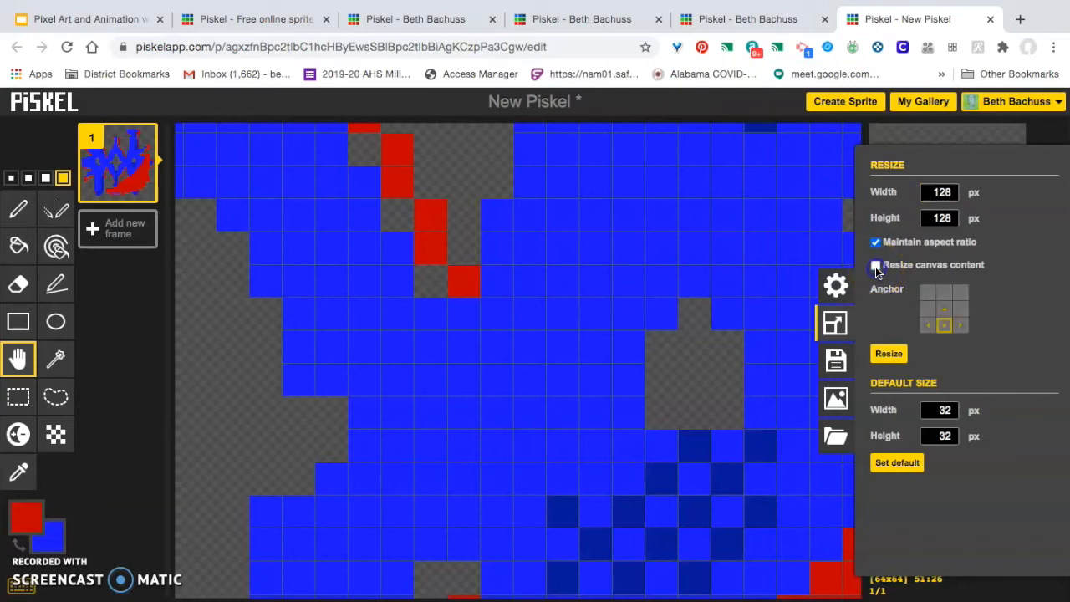
{"action": "left_click", "coordinate": [944, 308]}
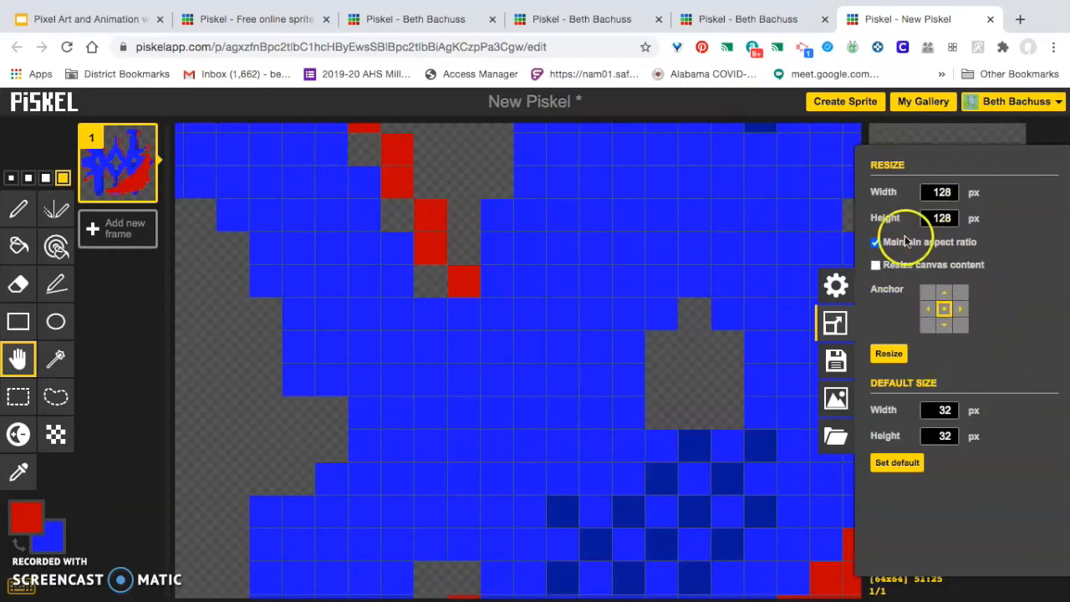
{"action": "left_click_drag", "start_coordinate": [939, 192], "coordinate": [965, 192]}
{"action": "type", "text": "64"}
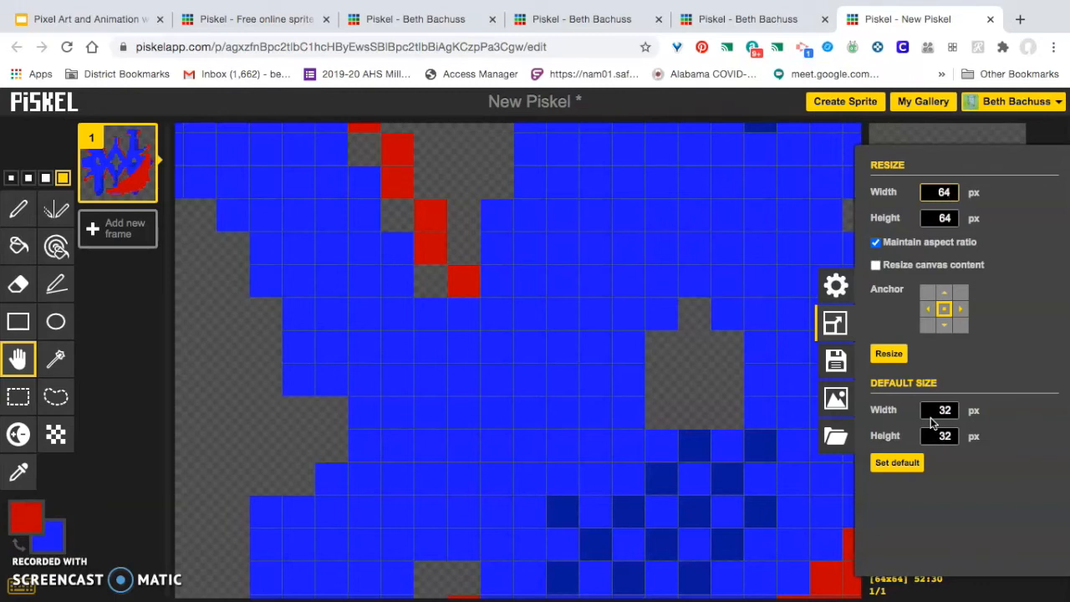
- Examine the sprite's title and description fields and the options for saving it online or offline
{"action": "left_click", "coordinate": [838, 366]}
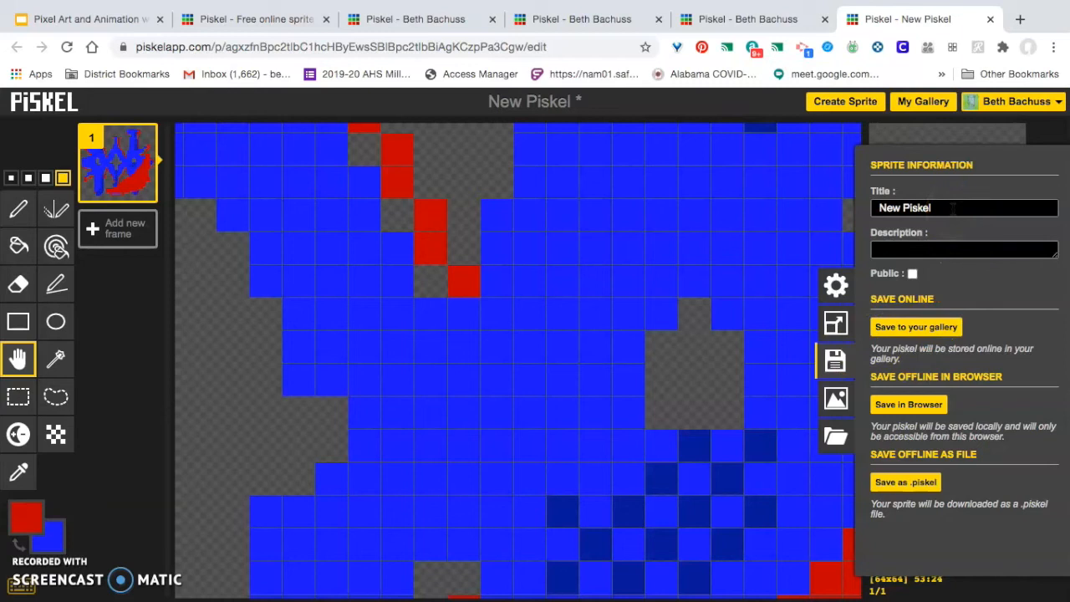
{"action": "left_click", "coordinate": [934, 250]}
{"action": "left_click", "coordinate": [912, 327]}
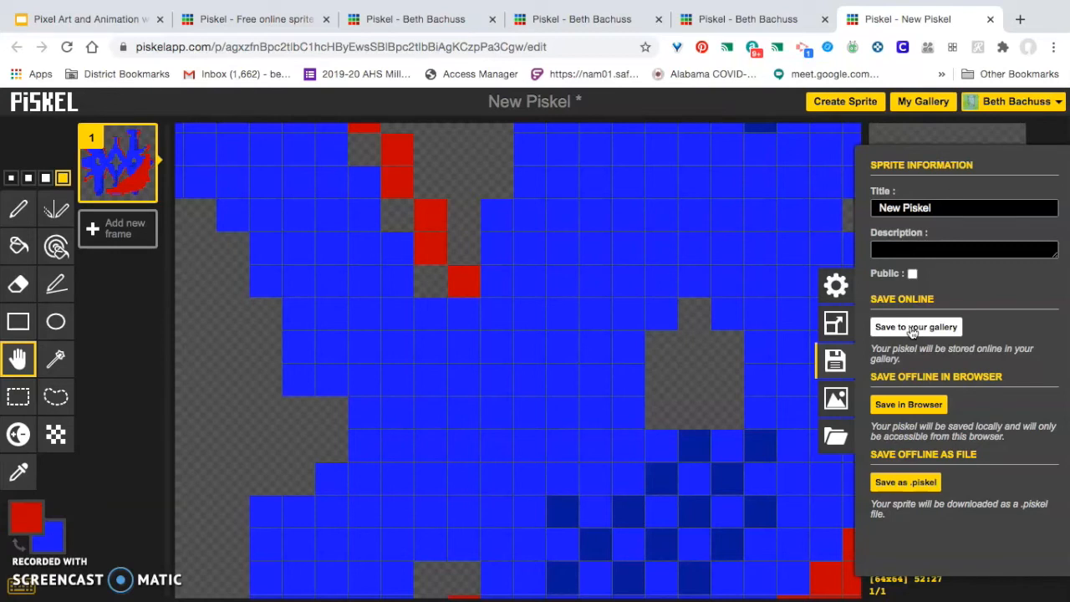
{"action": "left_click", "coordinate": [914, 330]}
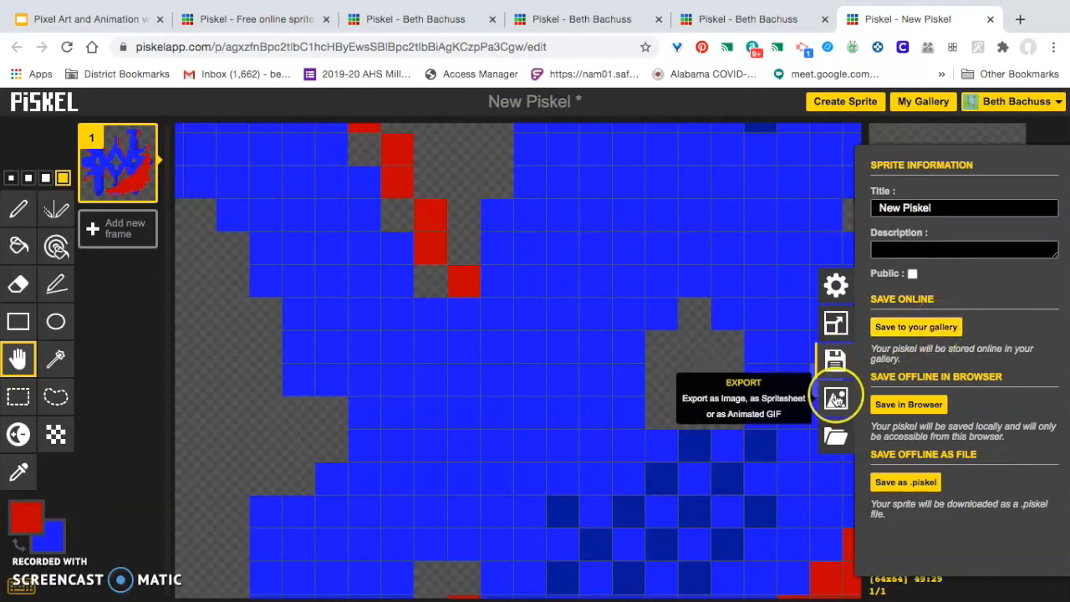
- Examine the GIF export options and resolution, and compare them with the sprites on the presentation's title slide
{"action": "left_click", "coordinate": [836, 399]}
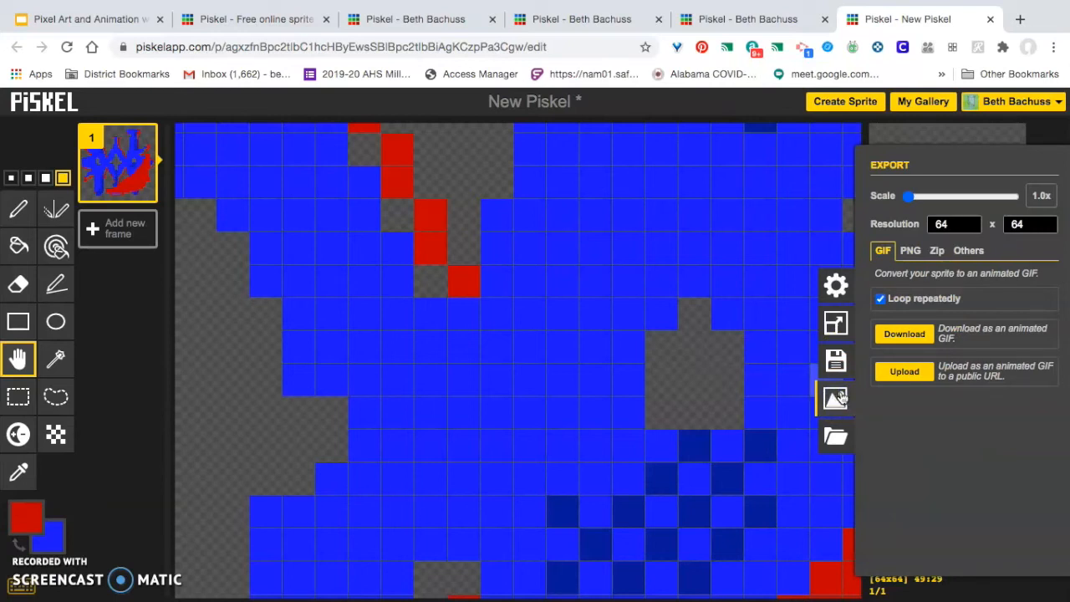
{"action": "left_click", "coordinate": [905, 336]}
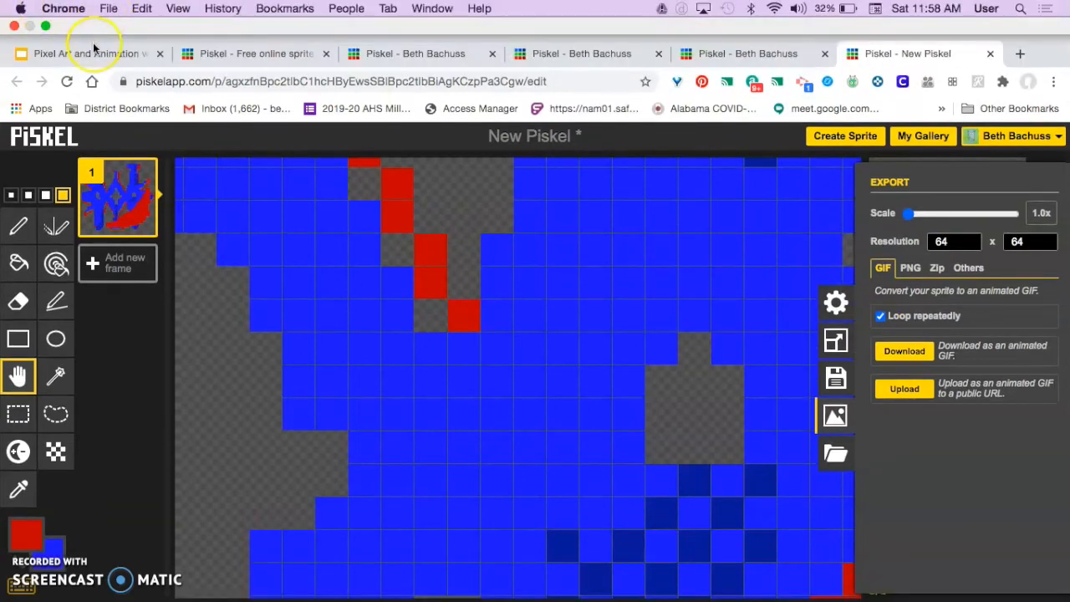
{"action": "left_click", "coordinate": [94, 55]}
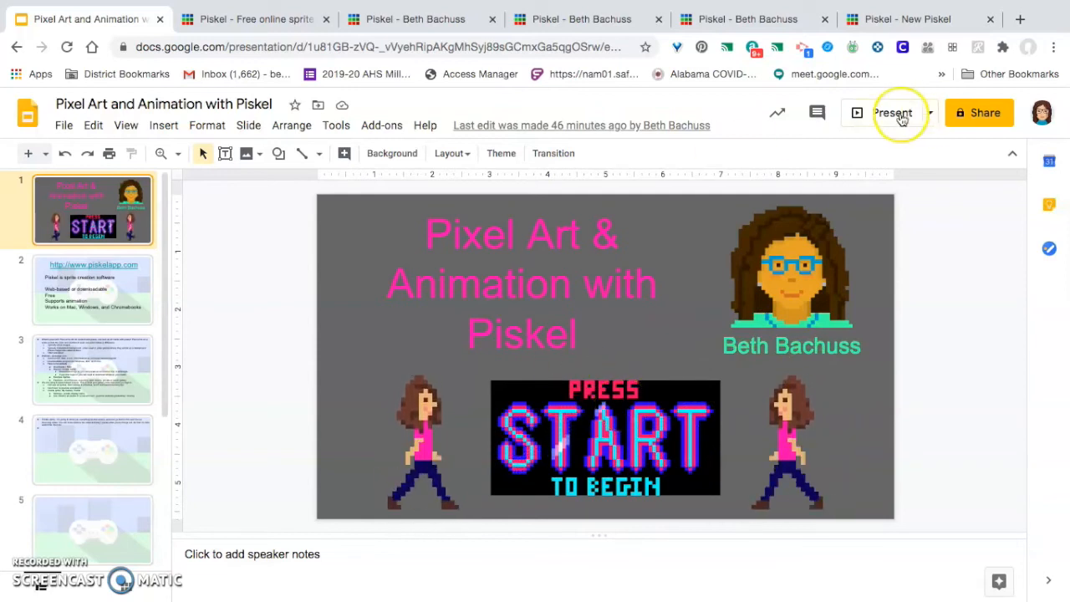
{"action": "left_click", "coordinate": [891, 19]}
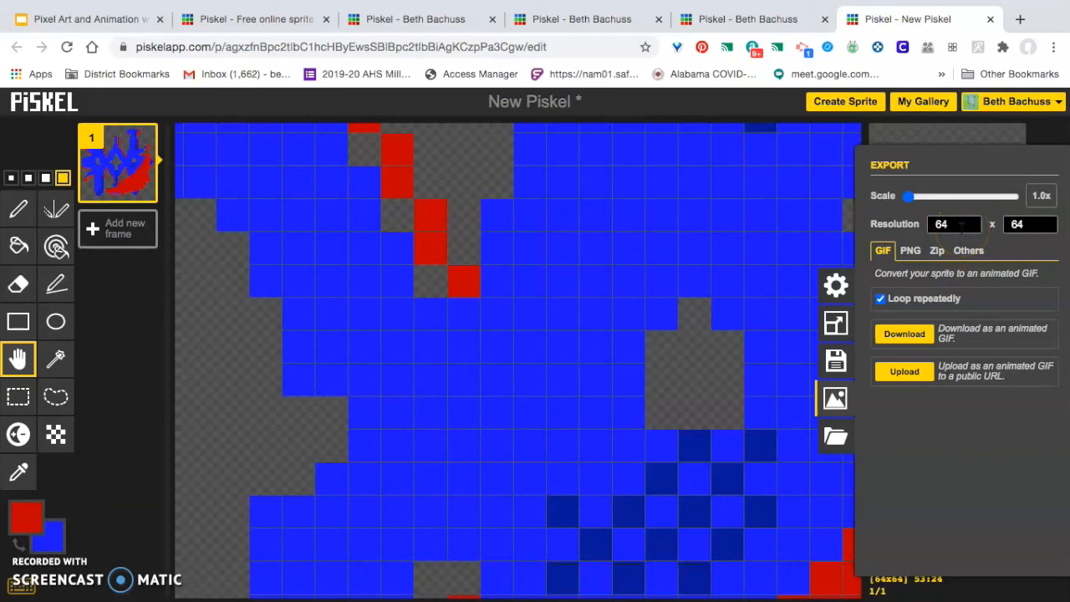
{"action": "left_click", "coordinate": [960, 227]}
{"action": "left_click", "coordinate": [1057, 403]}
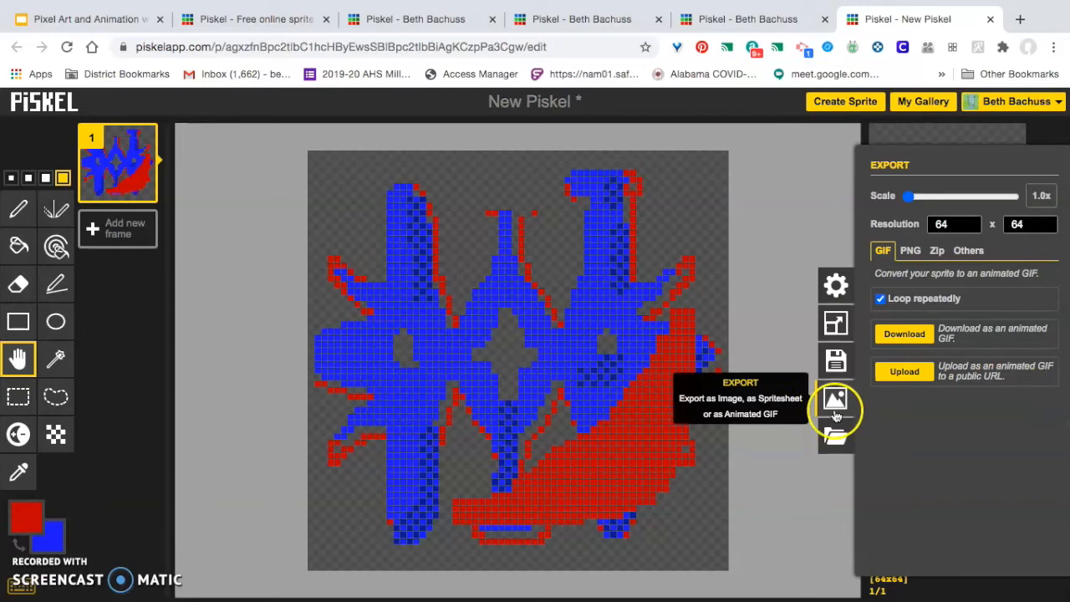
{"action": "left_click", "coordinate": [835, 438]}
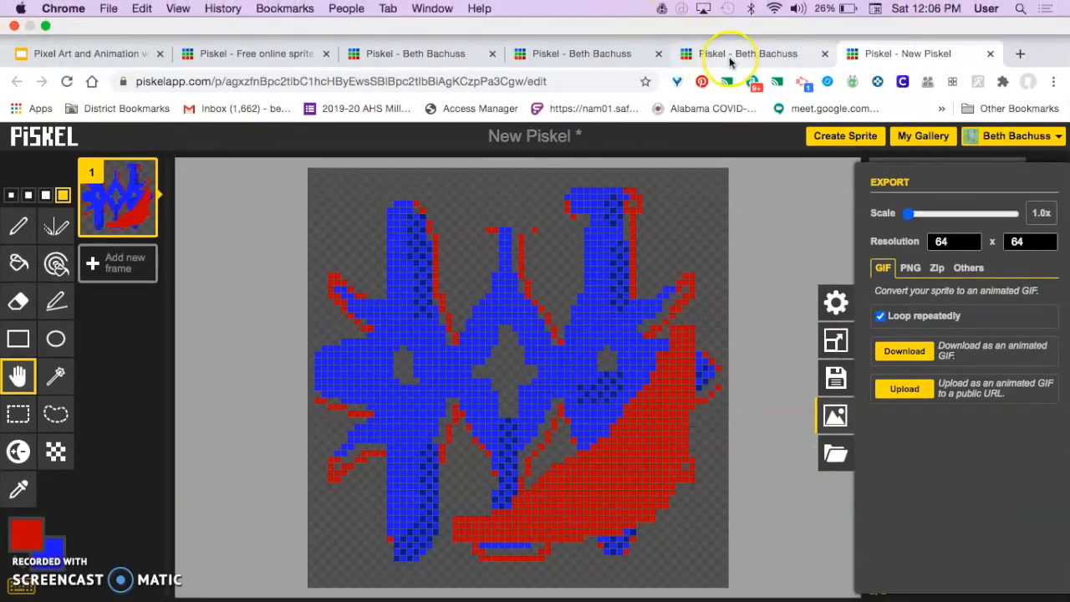
- Switch to the gallery page and browse the saved sprites down to the gift and koala pictures
{"action": "left_click", "coordinate": [729, 57]}
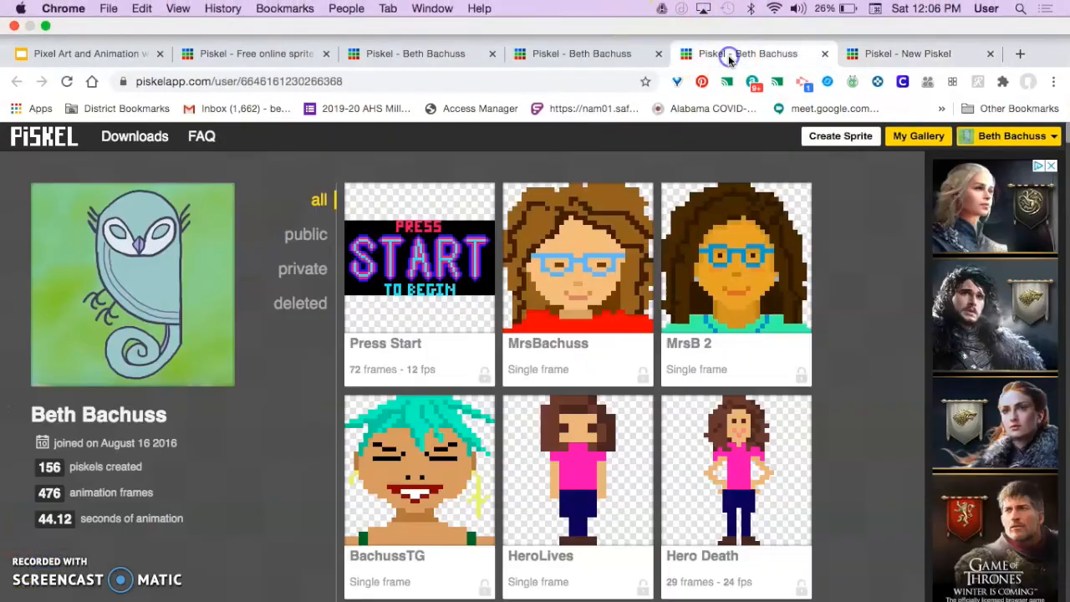
{"action": "scroll", "coordinate": [630, 308], "scroll_direction": "down", "scroll_amount": 5}
{"action": "scroll", "coordinate": [630, 307], "scroll_direction": "down", "scroll_amount": 20}
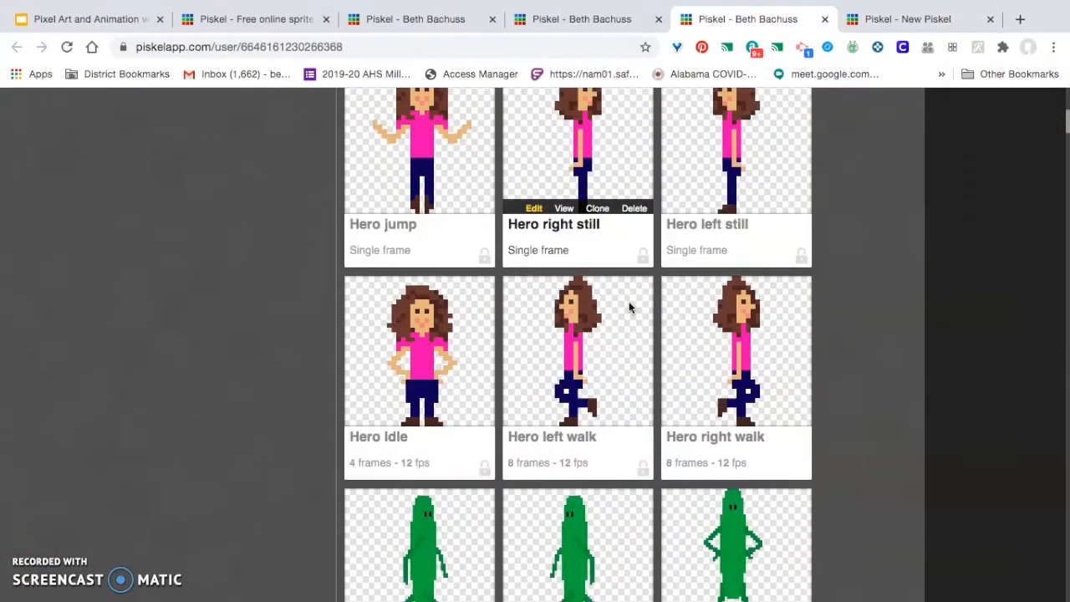
{"action": "scroll", "coordinate": [630, 307], "scroll_direction": "down", "scroll_amount": 3}
{"action": "scroll", "coordinate": [630, 308], "scroll_direction": "up", "scroll_amount": 4}
{"action": "scroll", "coordinate": [628, 308], "scroll_direction": "down", "scroll_amount": 1}
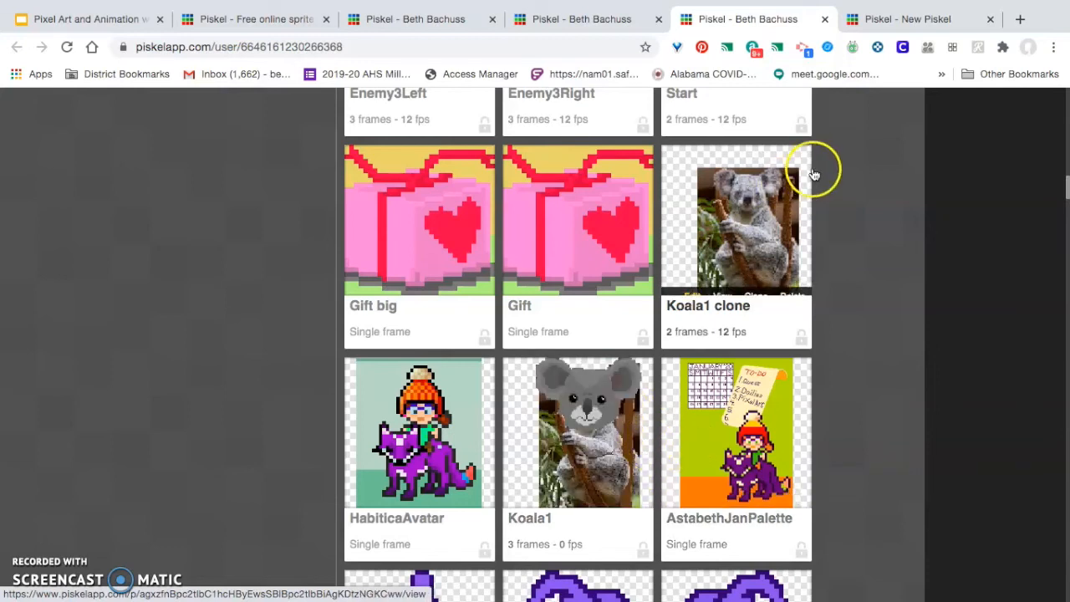
- Return to the New Piskel editor, examine the import and backup recovery options, and close them again
{"action": "left_click", "coordinate": [916, 18]}
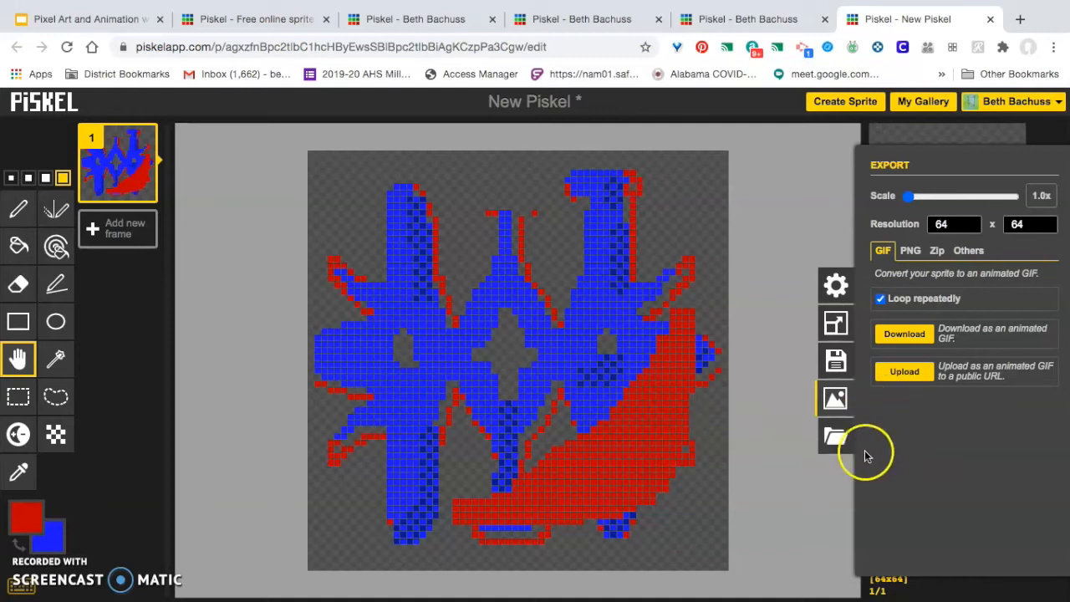
{"action": "left_click", "coordinate": [836, 435]}
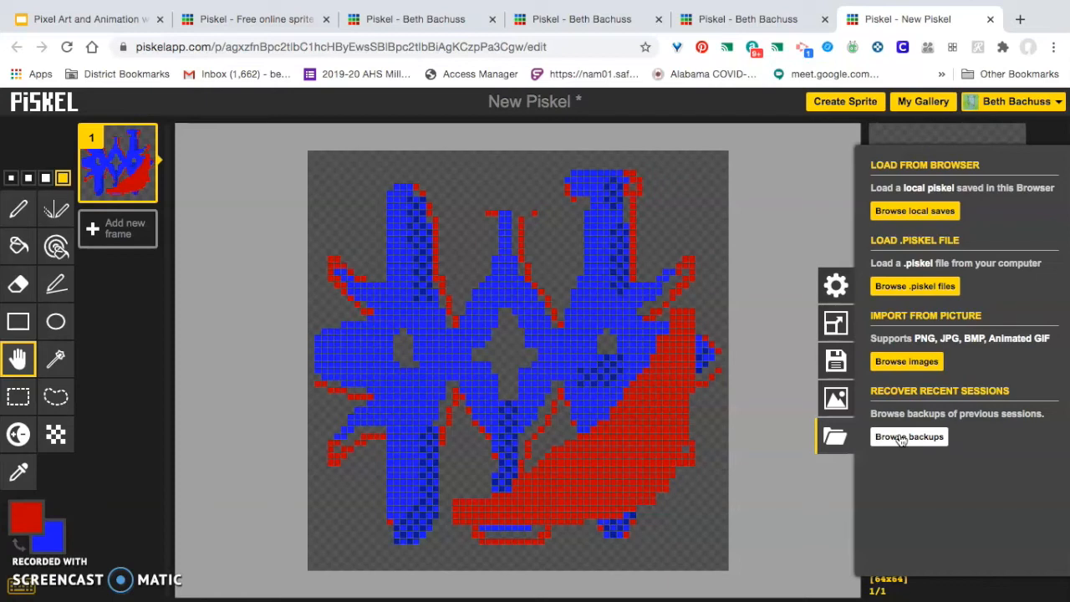
{"action": "left_click", "coordinate": [919, 441]}
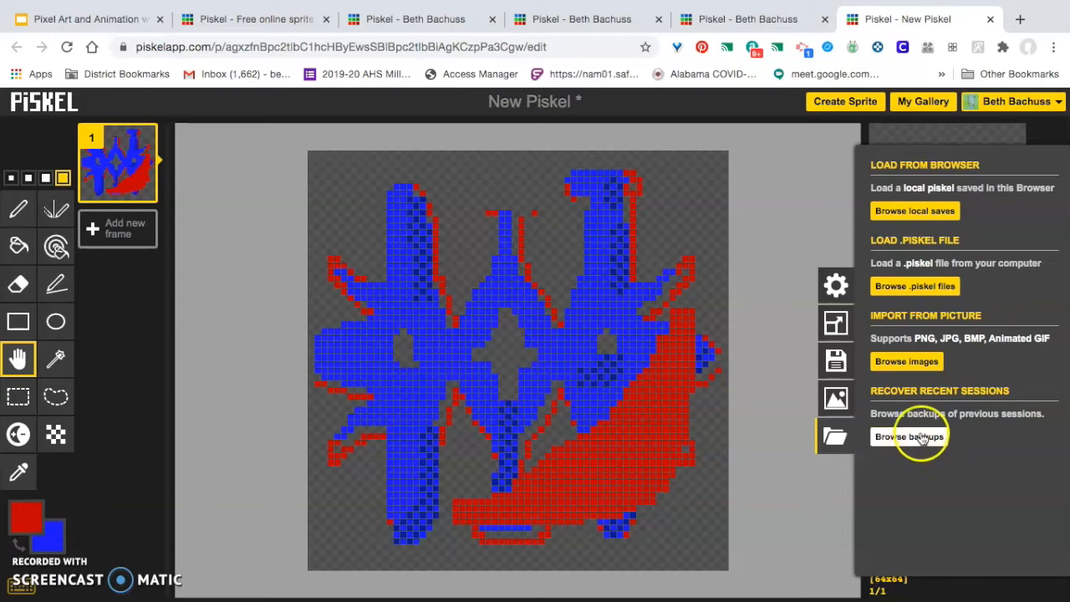
{"action": "left_click", "coordinate": [740, 209]}
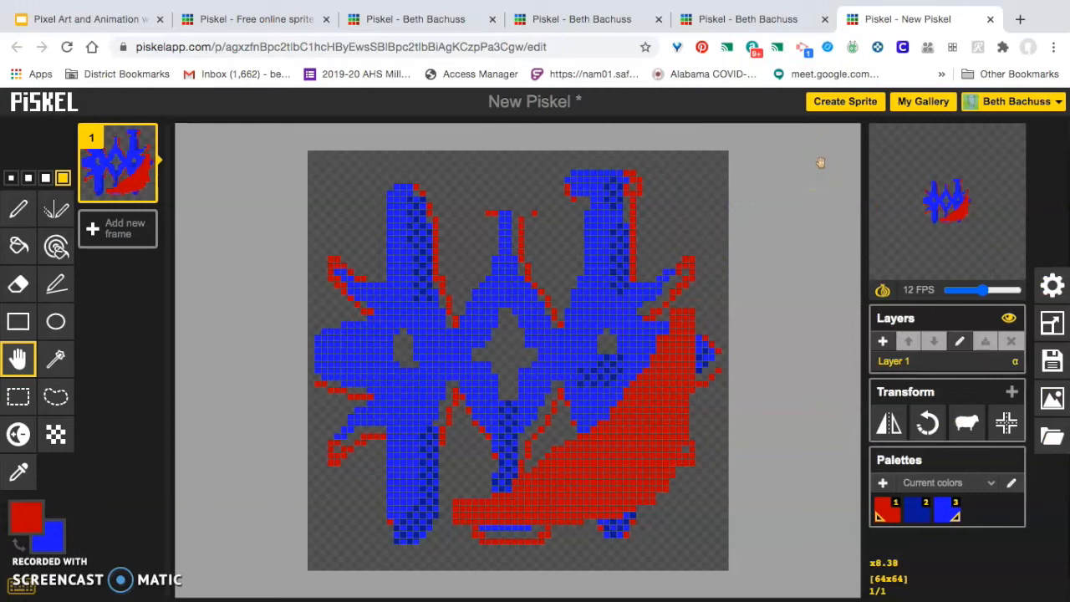
{"action": "left_click", "coordinate": [815, 161]}
{"action": "left_click", "coordinate": [270, 220]}
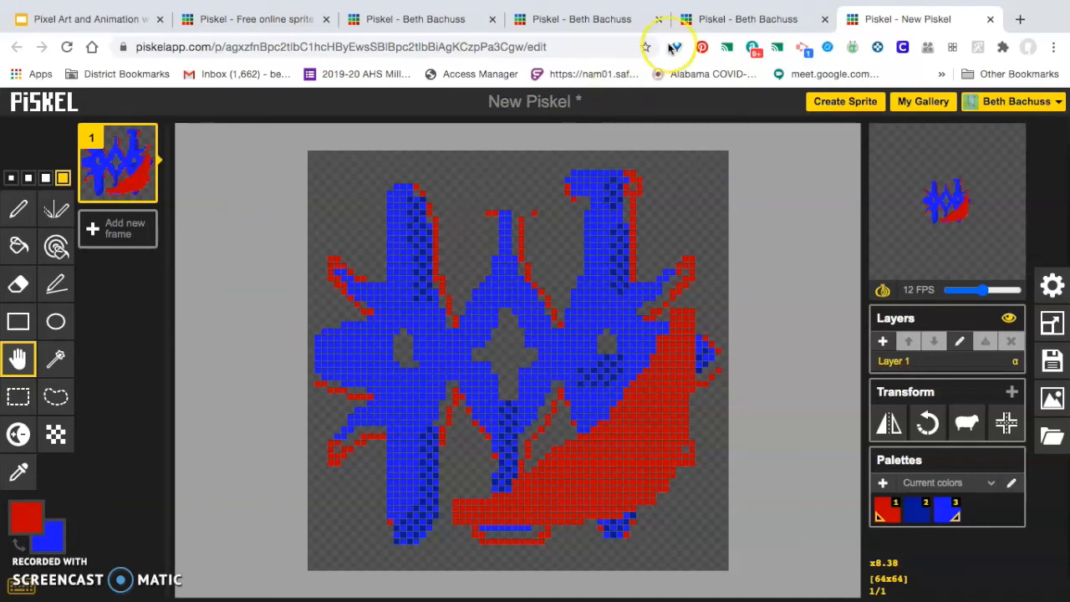
- Find the Hero left walk sprite in the gallery and clone it
{"action": "left_click", "coordinate": [738, 21]}
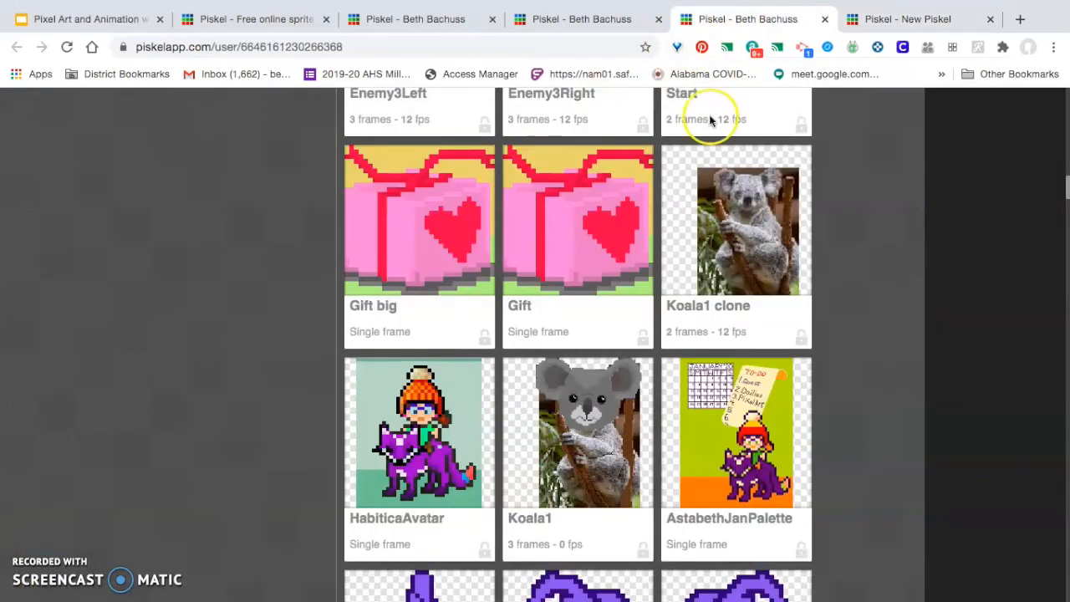
{"action": "scroll", "coordinate": [628, 345], "scroll_direction": "down", "scroll_amount": 1}
{"action": "scroll", "coordinate": [638, 347], "scroll_direction": "up", "scroll_amount": 7}
{"action": "scroll", "coordinate": [637, 348], "scroll_direction": "up", "scroll_amount": 10}
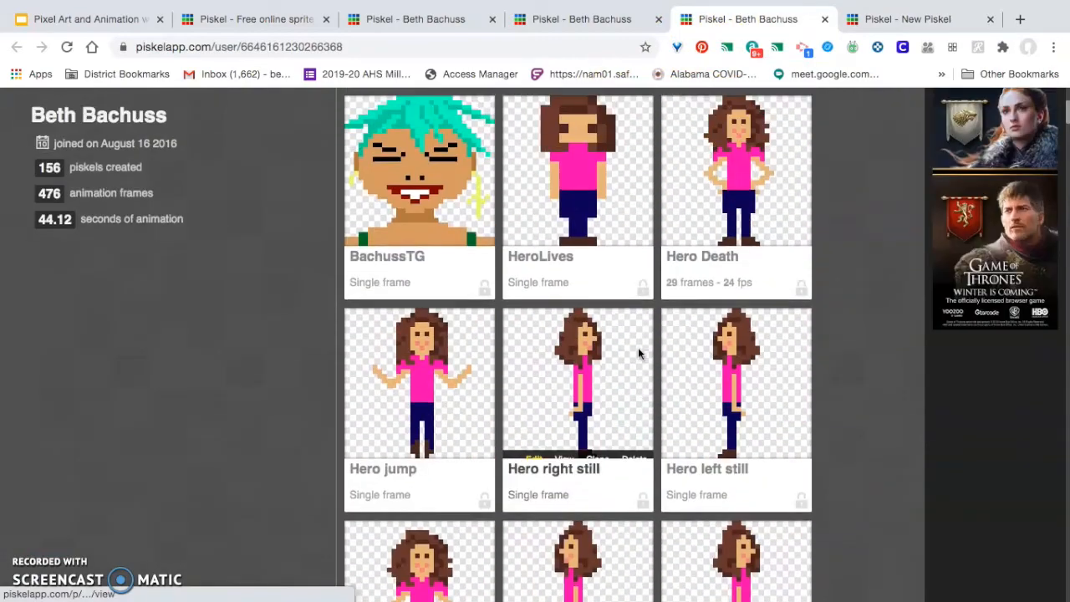
{"action": "scroll", "coordinate": [638, 348], "scroll_direction": "down", "scroll_amount": 3}
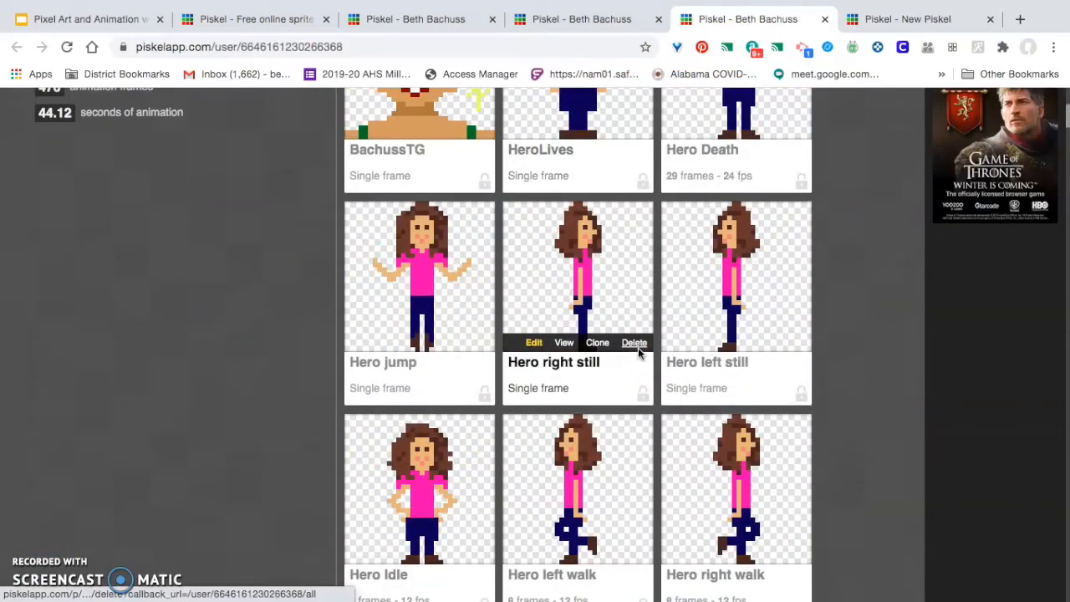
{"action": "scroll", "coordinate": [637, 348], "scroll_direction": "down", "scroll_amount": 3}
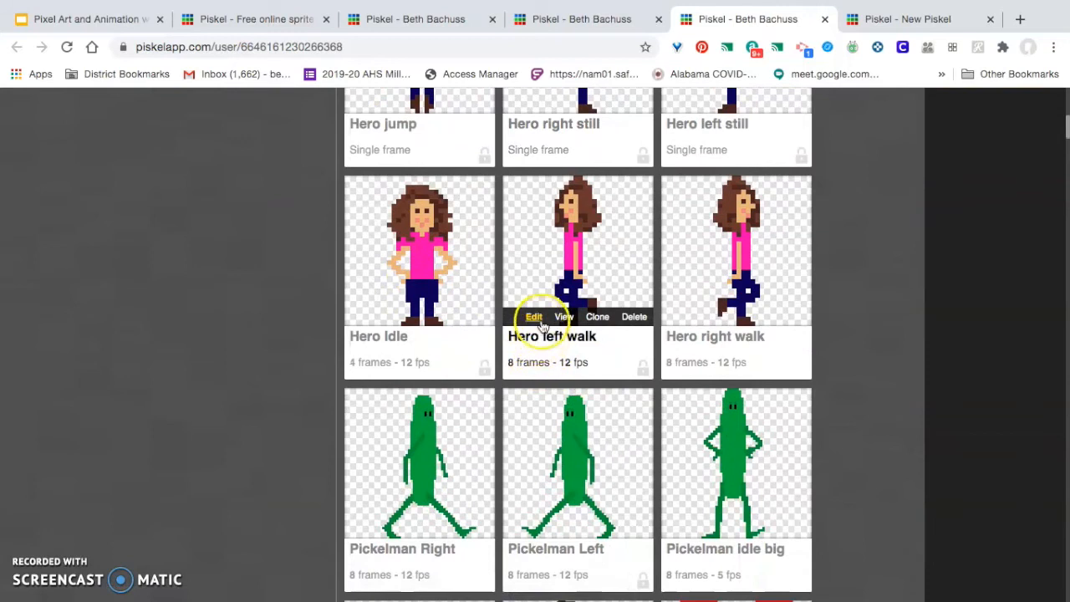
{"action": "left_click", "coordinate": [598, 318]}
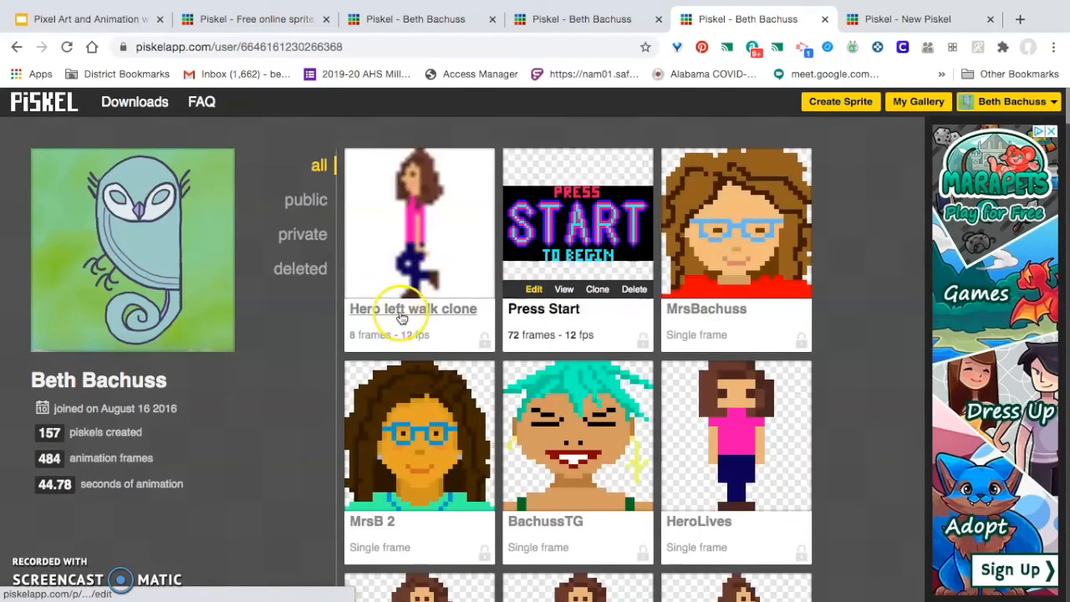
- View the details page of Hero left walk clone and open the sprite for editing
{"action": "mouse_move", "coordinate": [409, 337]}
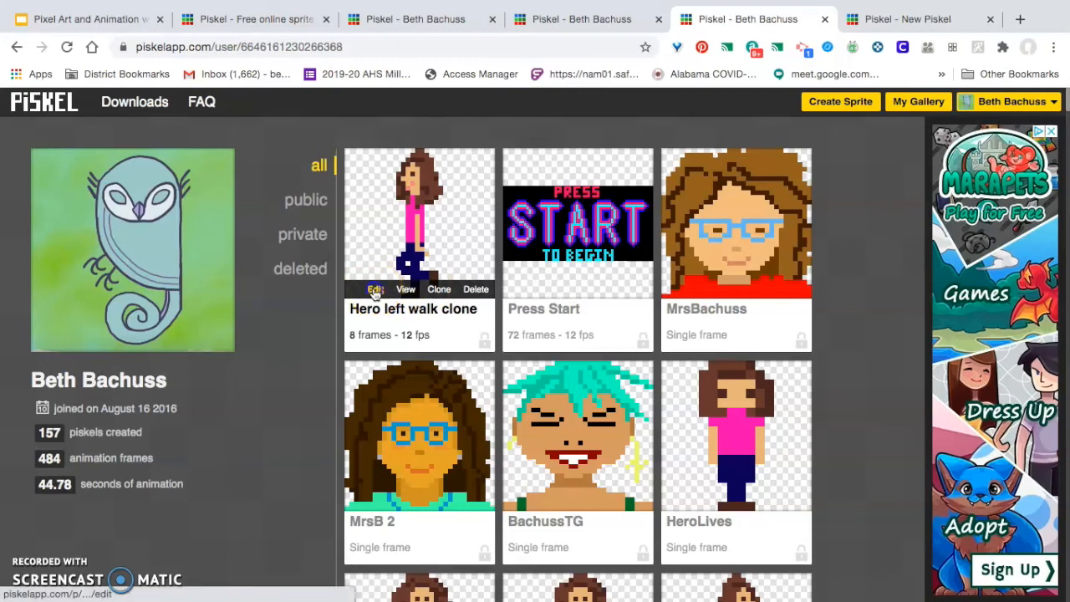
{"action": "left_click_drag", "start_coordinate": [374, 292], "coordinate": [402, 324]}
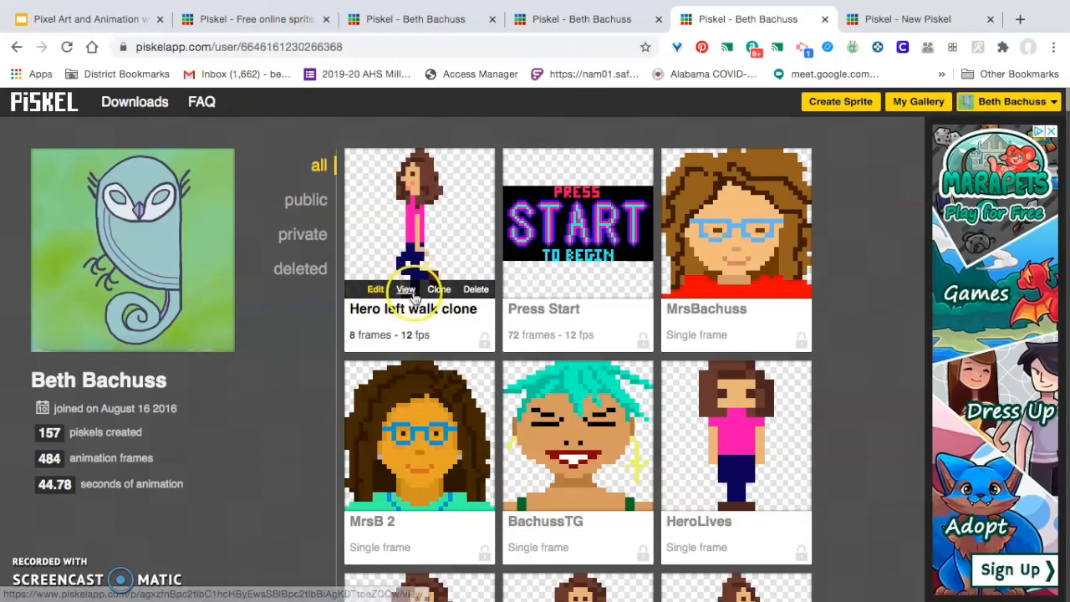
{"action": "left_click", "coordinate": [406, 290]}
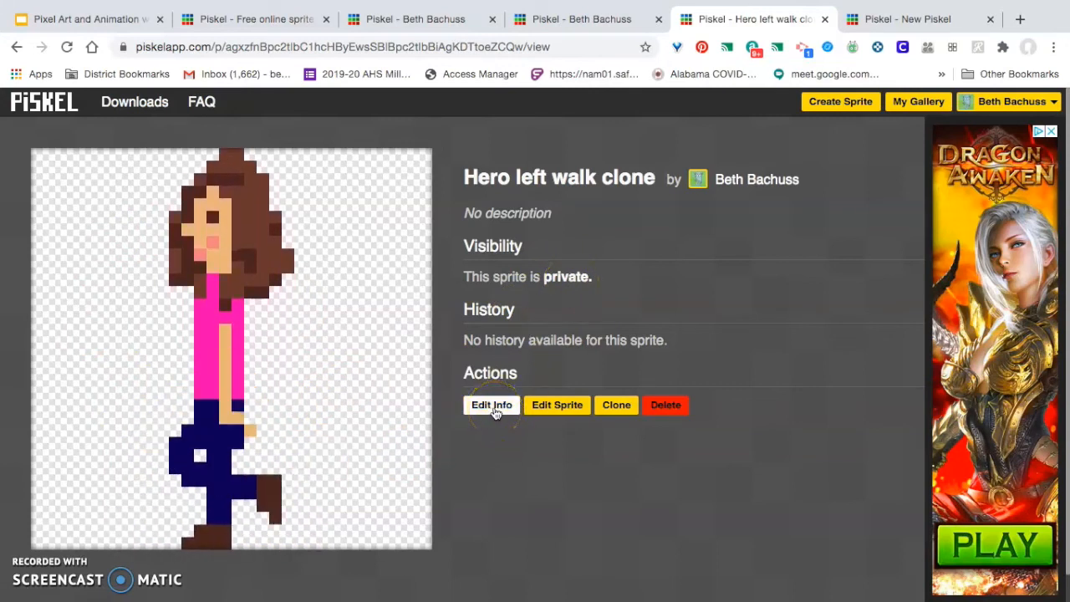
{"action": "left_click", "coordinate": [536, 411]}
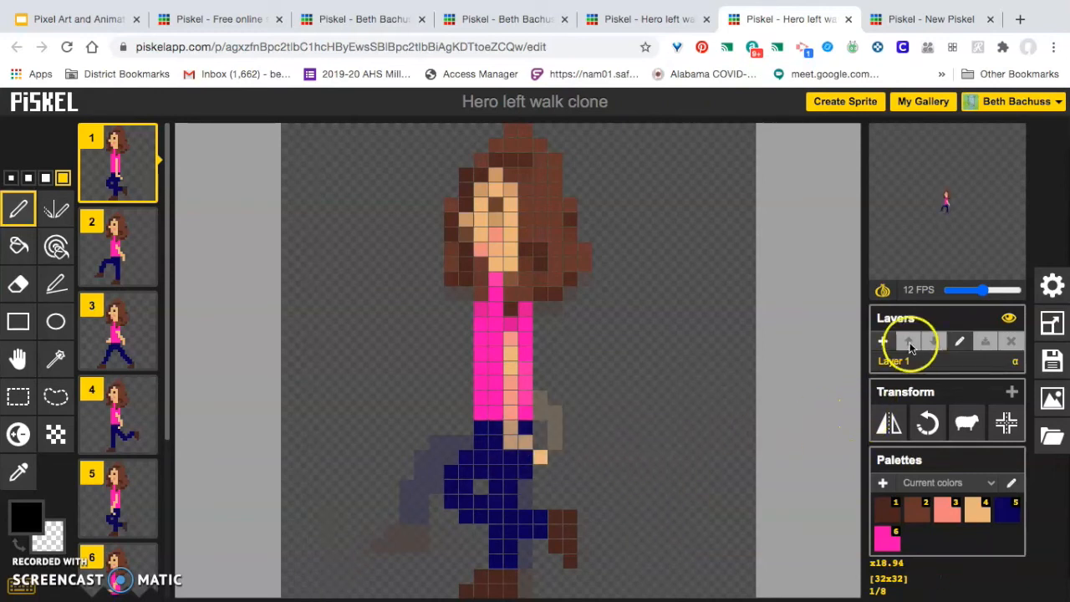
- Compare the first walk frame without and with onion skin, leaving onion skin enabled
{"action": "left_click", "coordinate": [881, 290]}
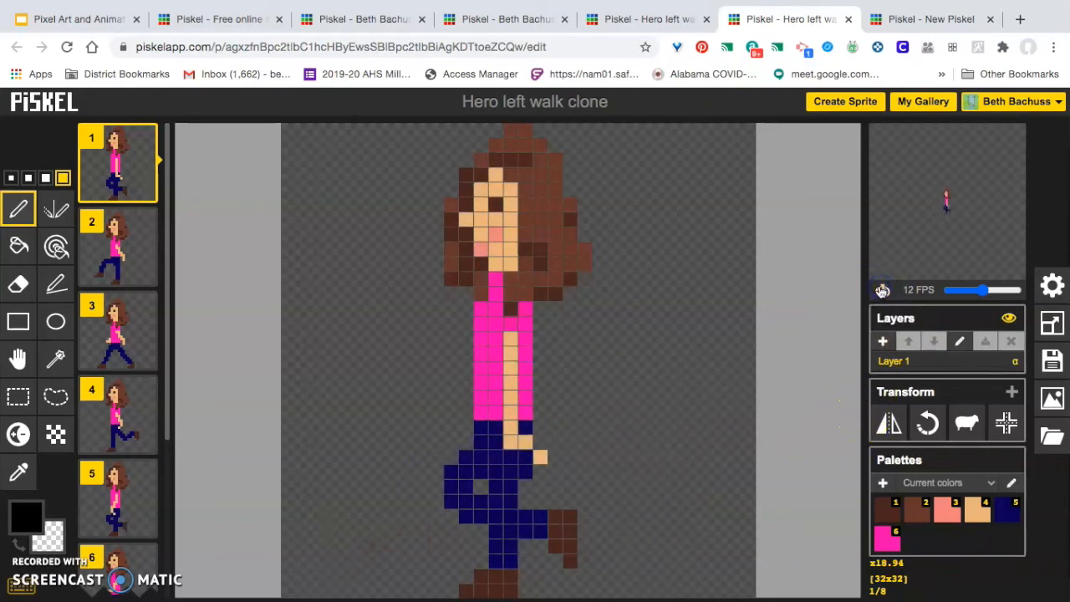
{"action": "left_click", "coordinate": [881, 290]}
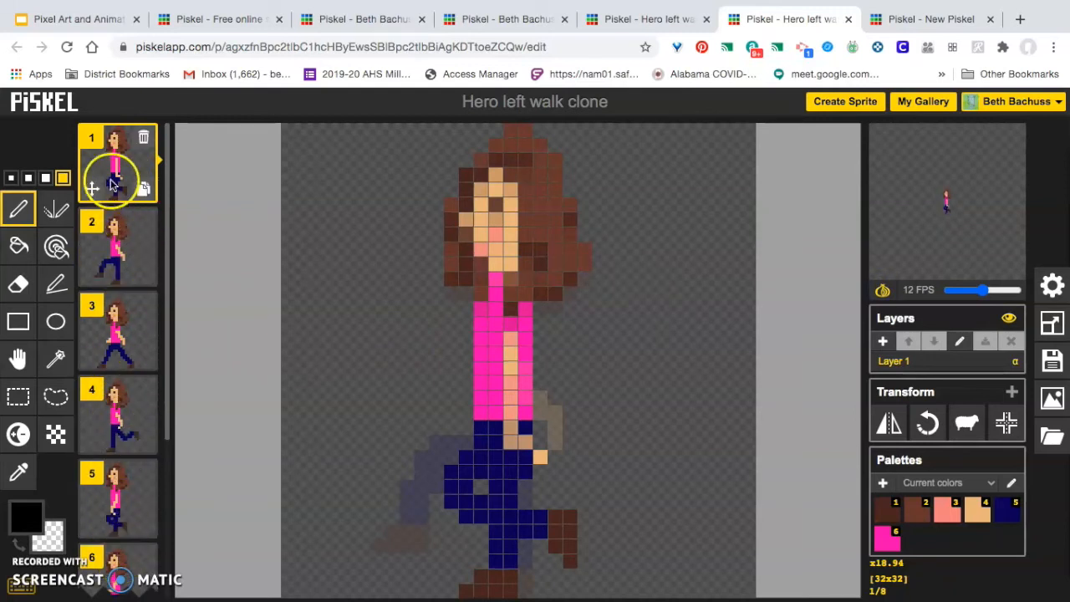
- Examine walk frames 2 to 8 one after another with onion skin on, comparing each pose with its neighbours
{"action": "left_click", "coordinate": [121, 236]}
{"action": "left_click", "coordinate": [115, 318]}
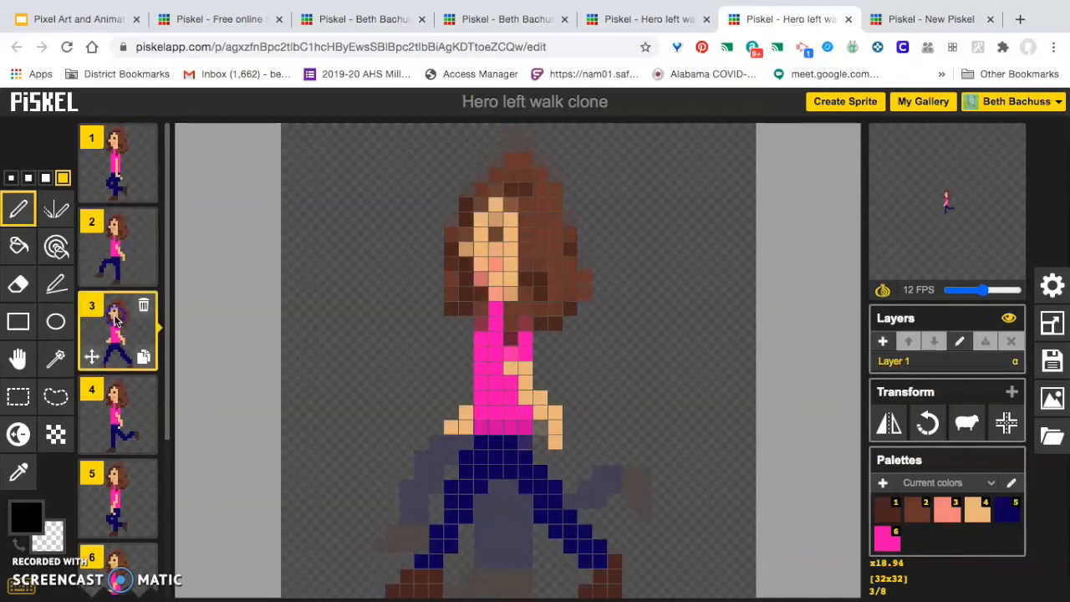
{"action": "scroll", "coordinate": [115, 317], "scroll_direction": "down", "scroll_amount": 1}
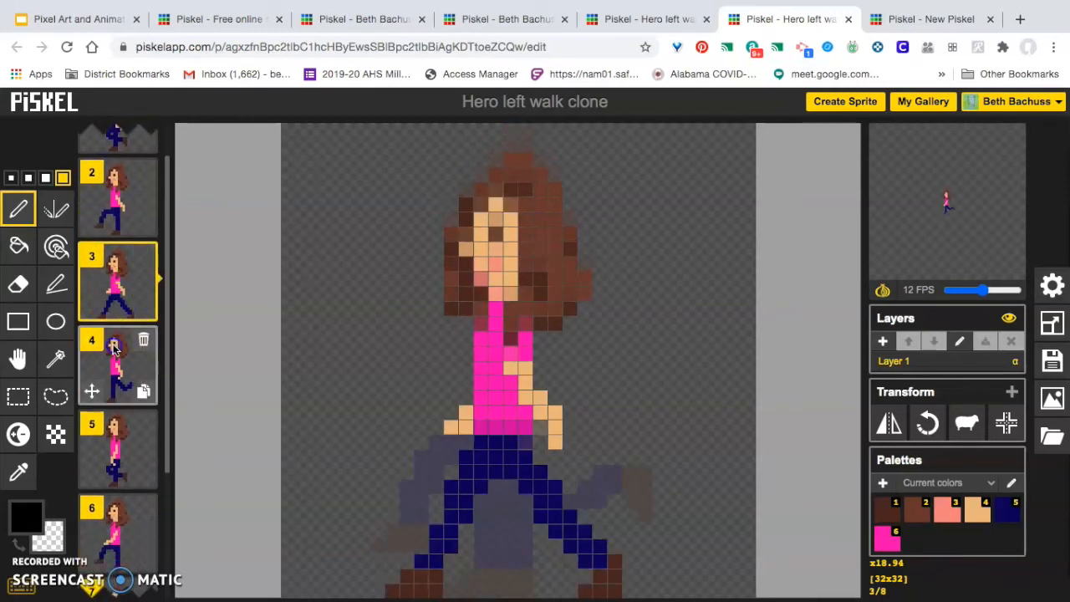
{"action": "left_click", "coordinate": [115, 335]}
{"action": "scroll", "coordinate": [116, 338], "scroll_direction": "down", "scroll_amount": 3}
{"action": "left_click", "coordinate": [115, 347]}
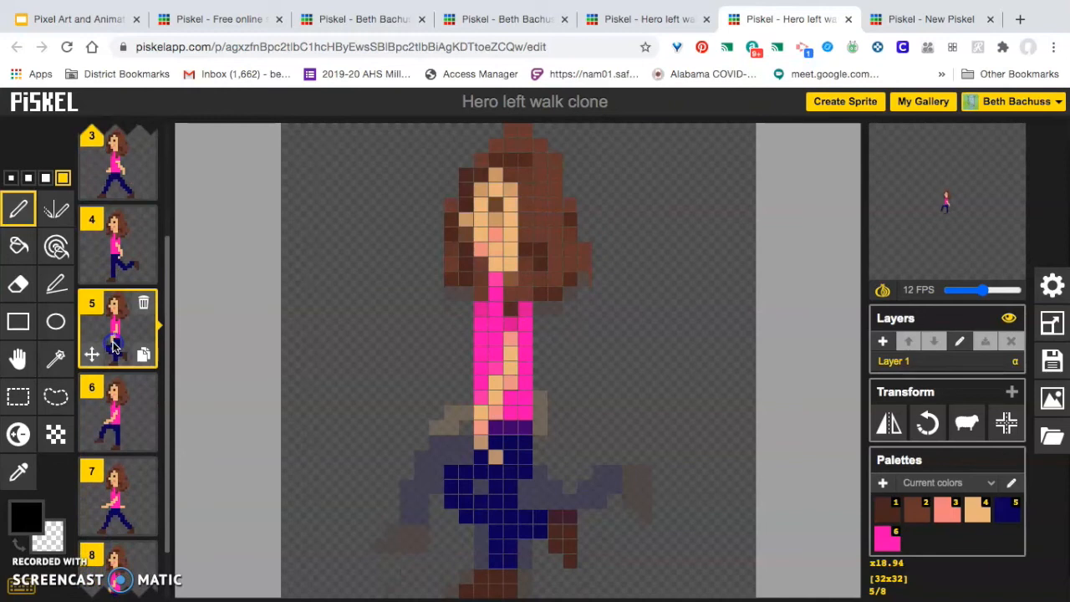
{"action": "left_click", "coordinate": [110, 422]}
{"action": "scroll", "coordinate": [112, 423], "scroll_direction": "down", "scroll_amount": 2}
{"action": "left_click", "coordinate": [115, 436]}
{"action": "left_click", "coordinate": [121, 512]}
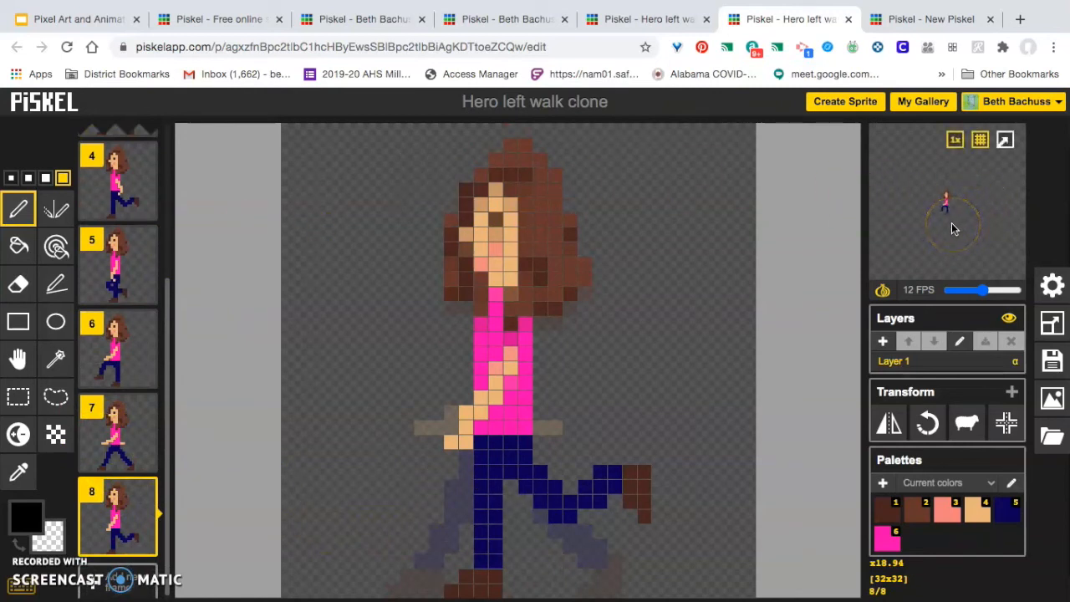
- Enlarge the animation preview to the 6x best size
{"action": "mouse_move", "coordinate": [958, 144]}
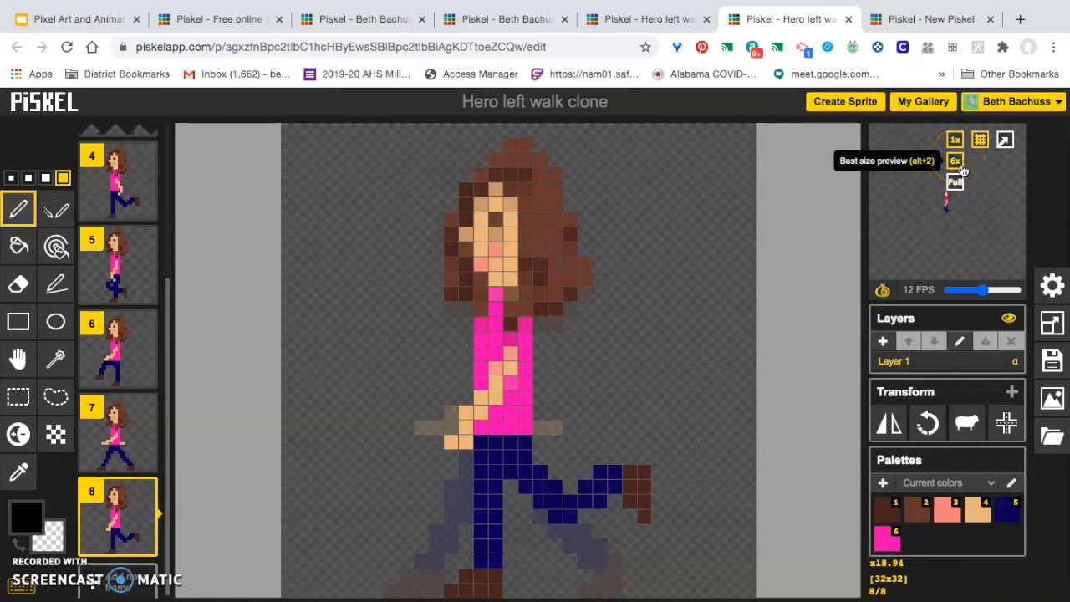
{"action": "left_click", "coordinate": [958, 166]}
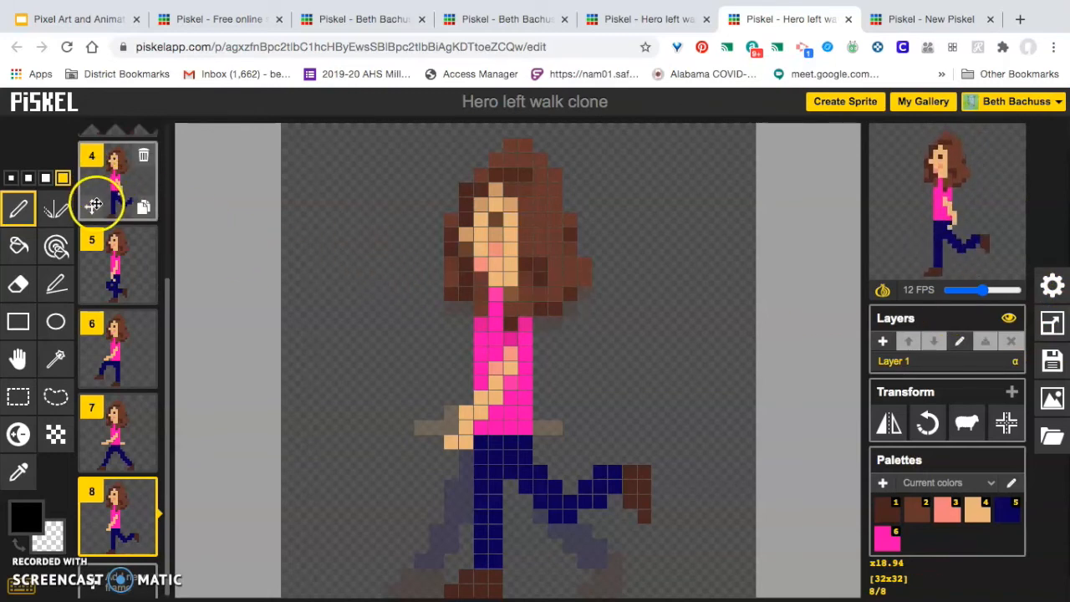
- Delete all walk frames except the first one
{"action": "mouse_move", "coordinate": [121, 265]}
{"action": "left_click", "coordinate": [143, 239]}
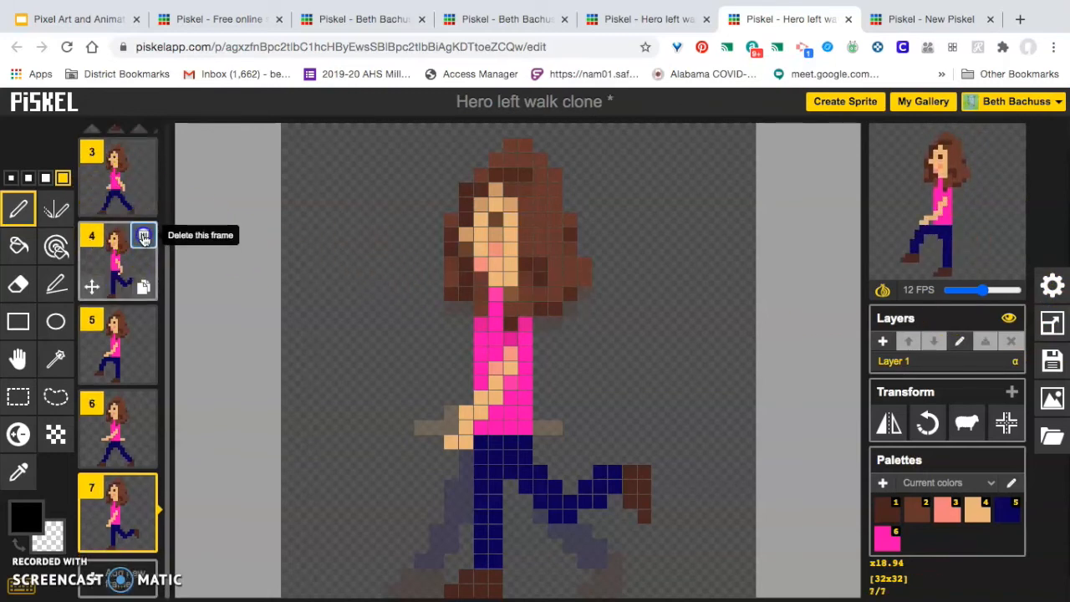
{"action": "left_click", "coordinate": [143, 236]}
{"action": "left_click", "coordinate": [144, 236]}
{"action": "left_click", "coordinate": [144, 224]}
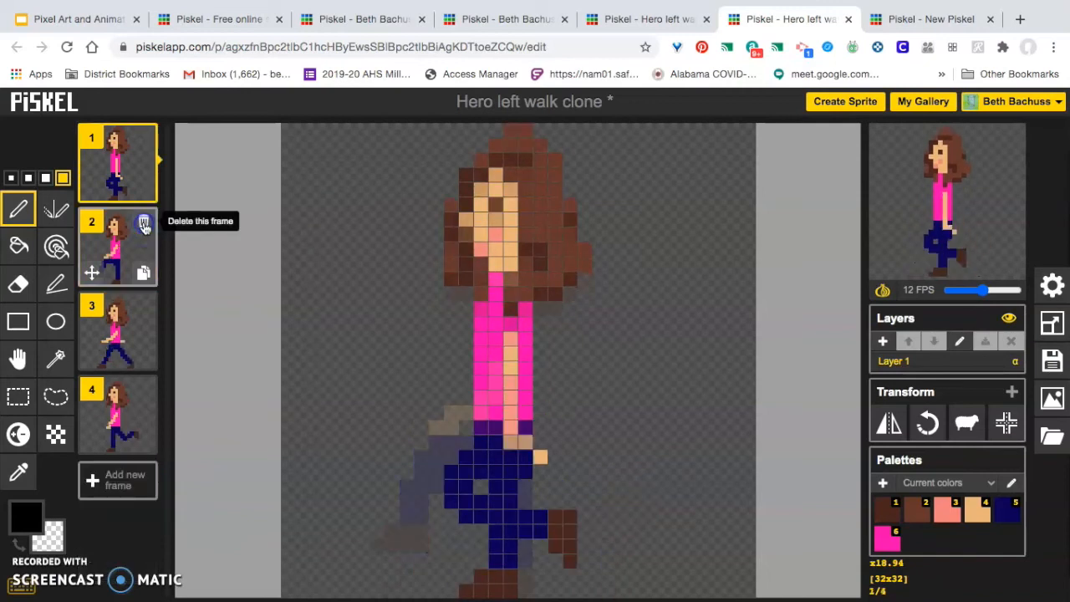
{"action": "left_click", "coordinate": [143, 223]}
{"action": "left_click", "coordinate": [144, 223]}
{"action": "left_click", "coordinate": [144, 223]}
{"action": "left_click", "coordinate": [141, 164]}
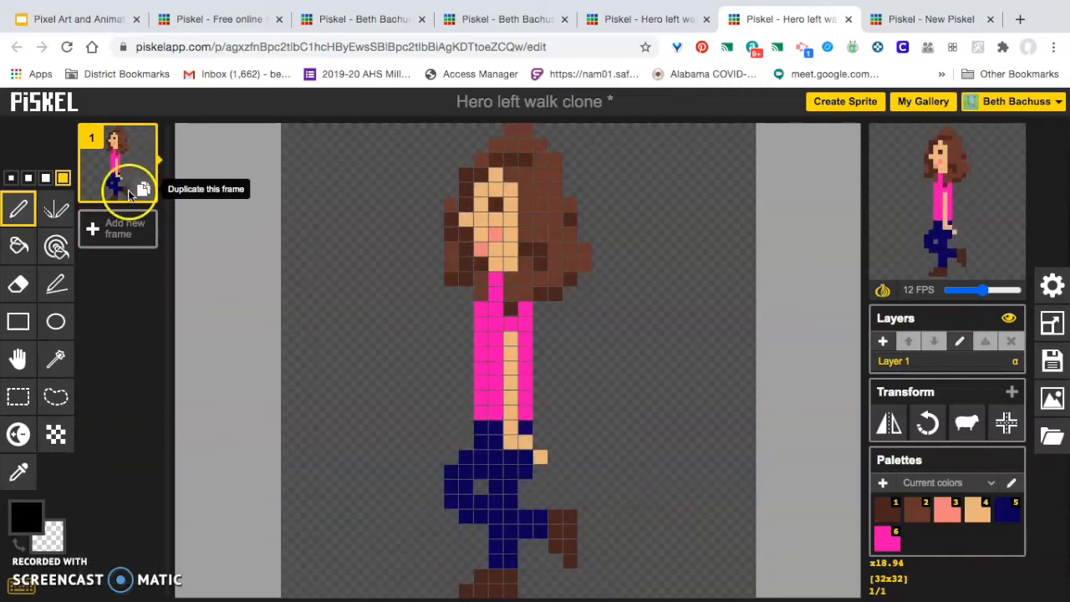
- Try adding a blank second frame and a duplicate of frame 1, deleting each one again
{"action": "left_click", "coordinate": [118, 232]}
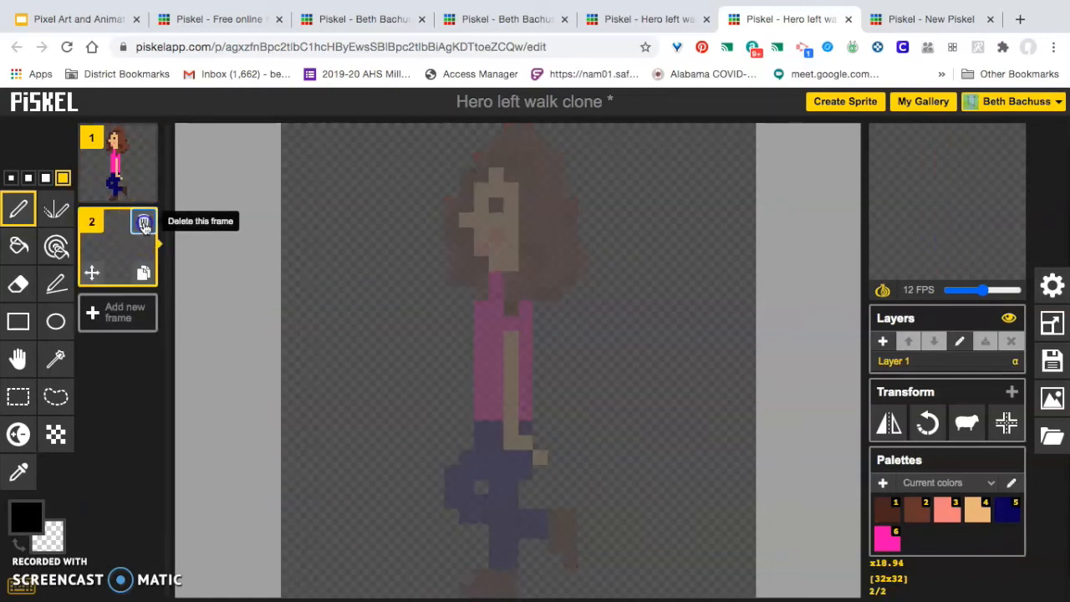
{"action": "left_click", "coordinate": [143, 223]}
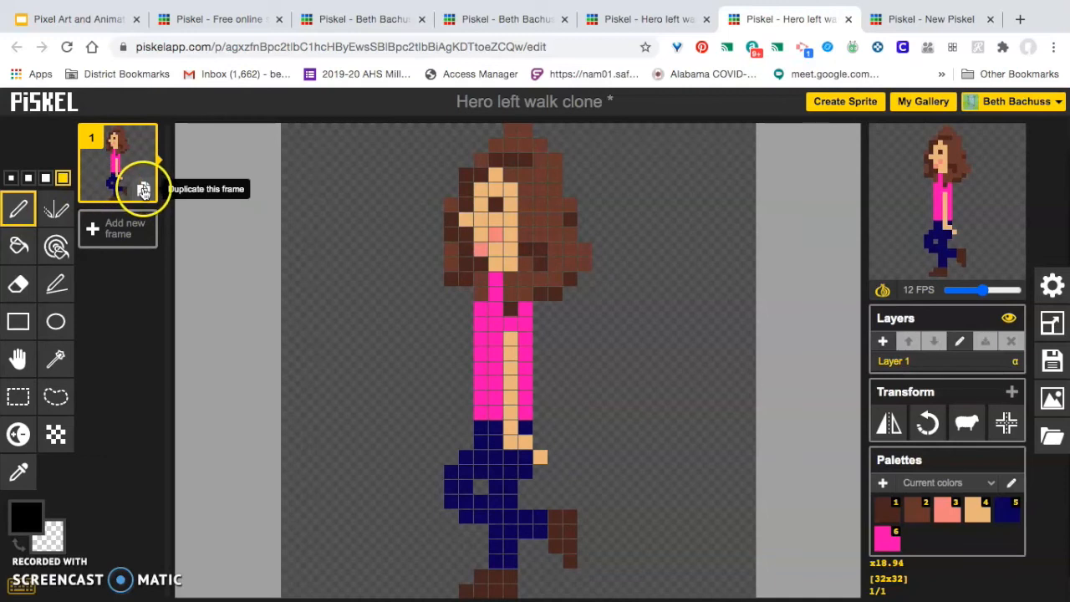
{"action": "left_click", "coordinate": [151, 193]}
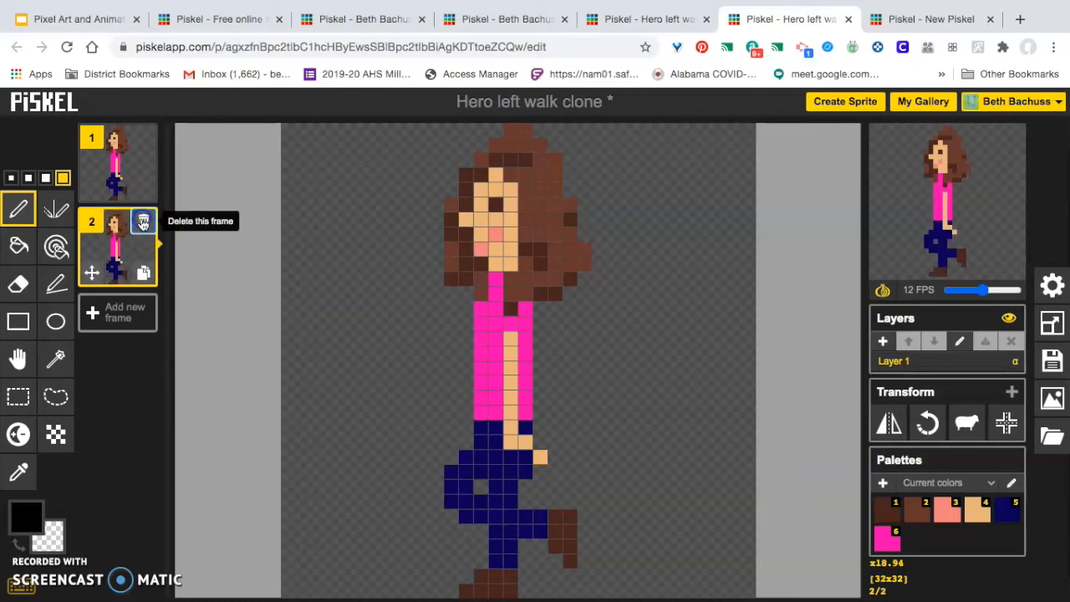
{"action": "left_click", "coordinate": [143, 221]}
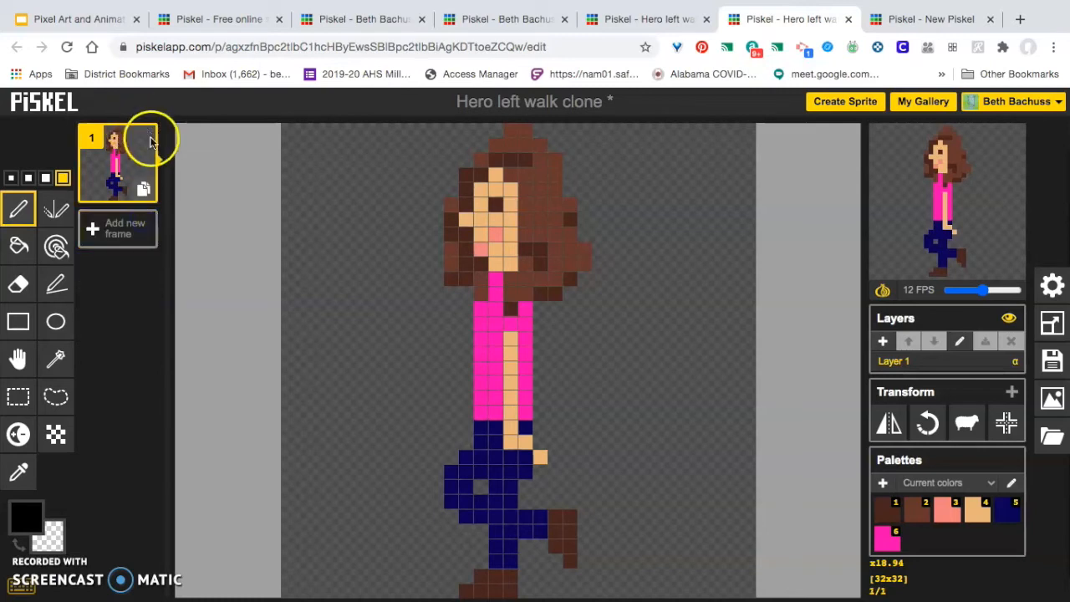
- Duplicate frame 1 and erase the bent lower leg and its shoe in the copy with a one-pixel Eraser
{"action": "left_click", "coordinate": [143, 190]}
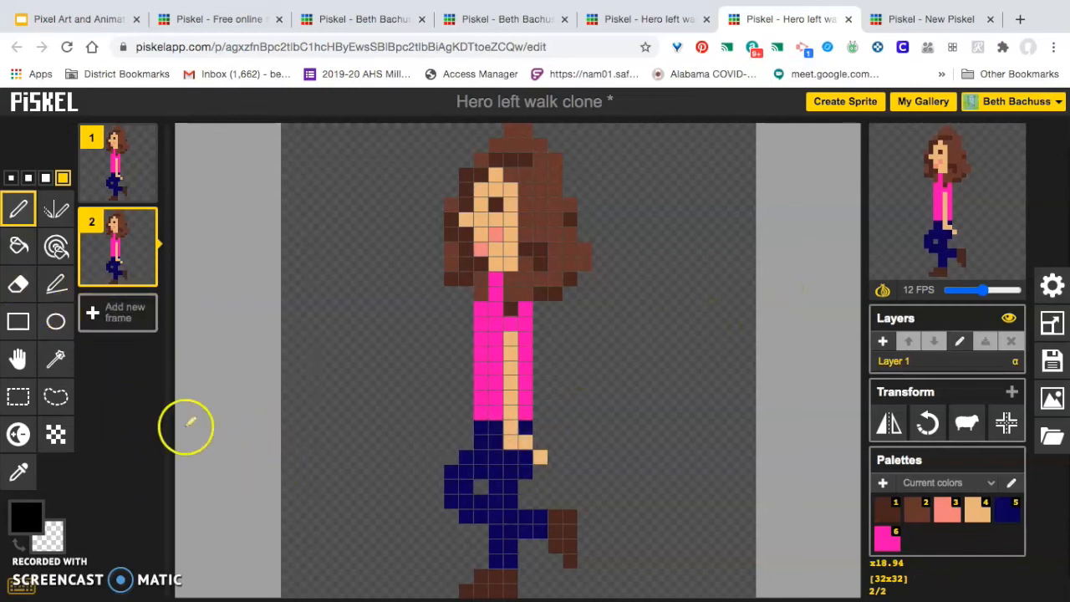
{"action": "left_click", "coordinate": [18, 284]}
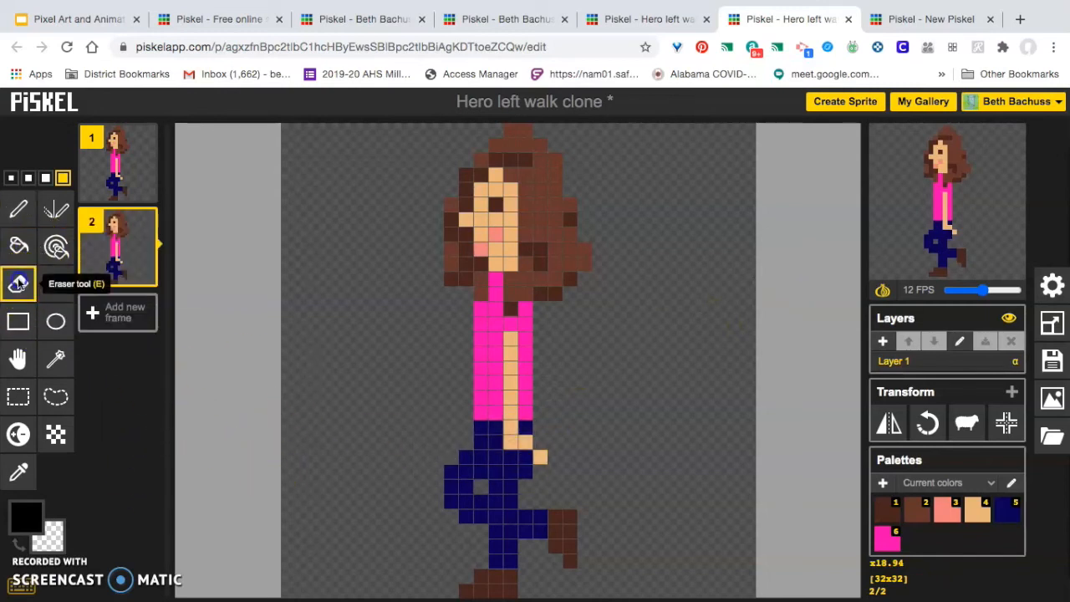
{"action": "left_click", "coordinate": [11, 178]}
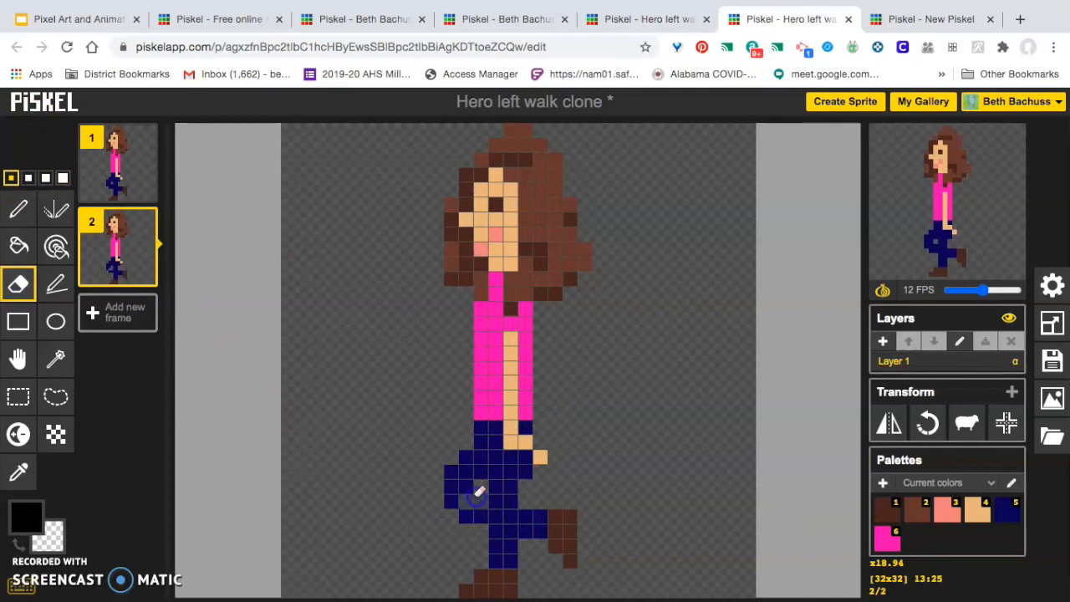
{"action": "left_click_drag", "start_coordinate": [477, 514], "coordinate": [462, 514]}
{"action": "left_click", "coordinate": [544, 515]}
{"action": "left_click", "coordinate": [557, 529]}
{"action": "left_click", "coordinate": [558, 546]}
{"action": "left_click", "coordinate": [576, 521]}
{"action": "left_click_drag", "start_coordinate": [576, 522], "coordinate": [571, 567]}
{"action": "left_click", "coordinate": [542, 526]}
{"action": "left_click", "coordinate": [452, 500]}
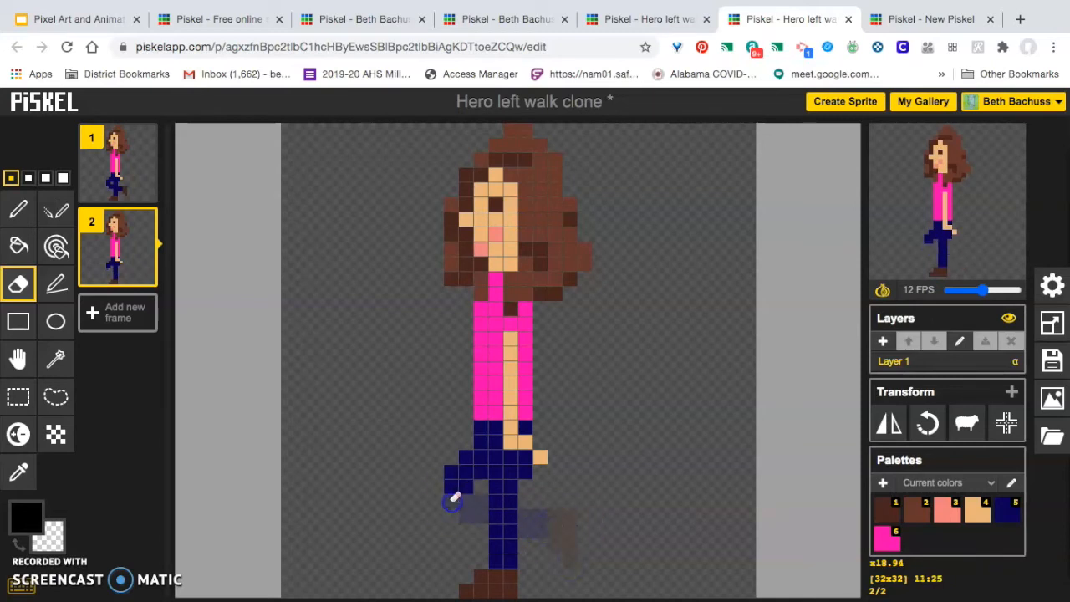
- Draw the lifted leg in frame 2 extending diagonally forward and down in dark blue with the Pen tool
{"action": "left_click", "coordinate": [1007, 512]}
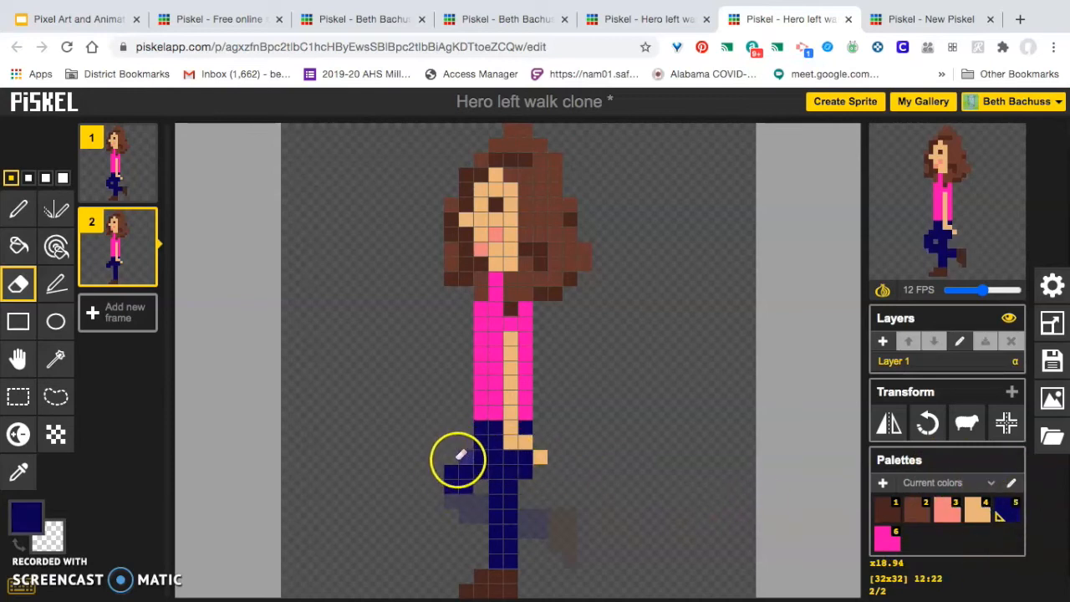
{"action": "left_click", "coordinate": [19, 208]}
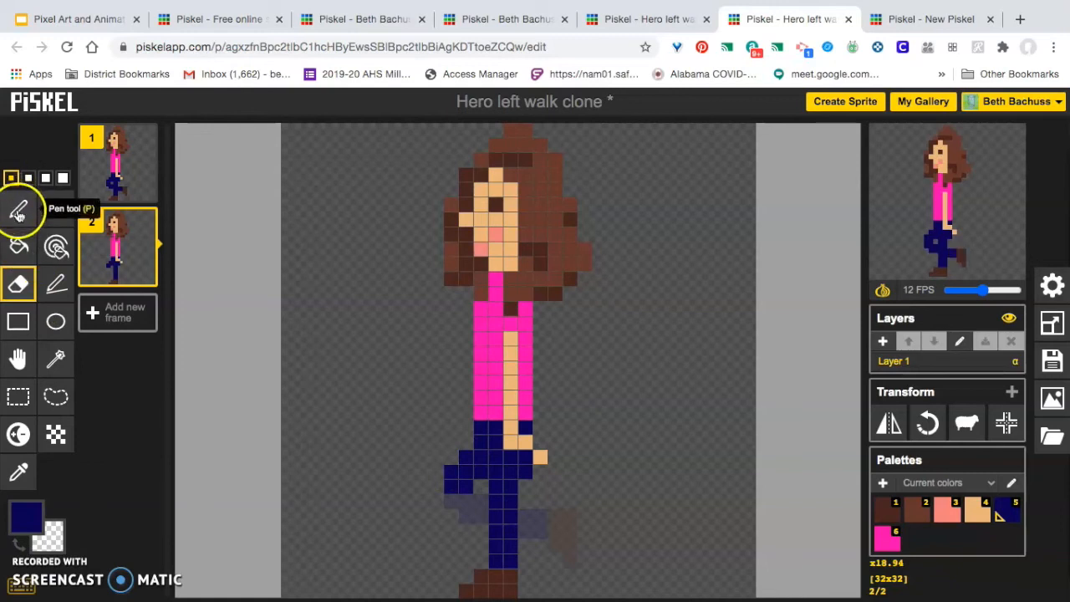
{"action": "left_click", "coordinate": [452, 457]}
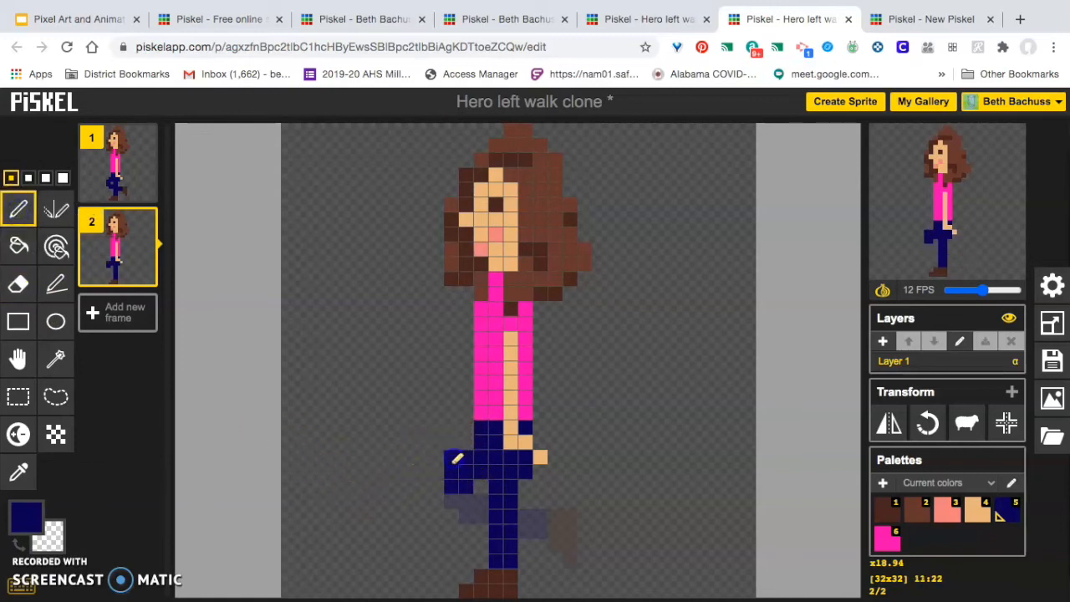
{"action": "left_click", "coordinate": [438, 488]}
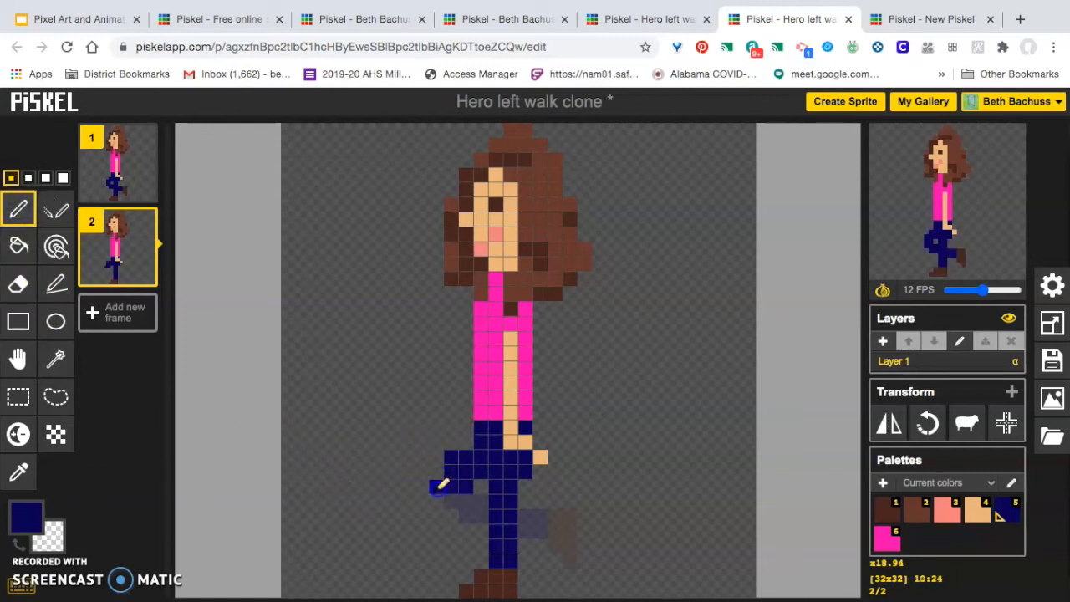
{"action": "left_click_drag", "start_coordinate": [428, 499], "coordinate": [408, 529]}
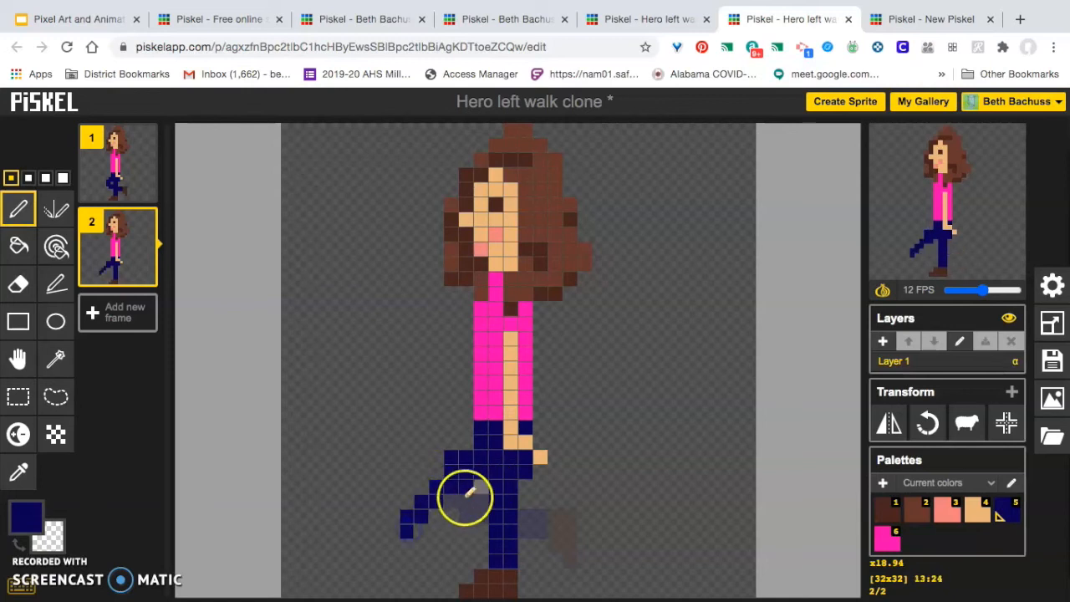
{"action": "left_click_drag", "start_coordinate": [463, 498], "coordinate": [433, 523]}
{"action": "left_click", "coordinate": [435, 526]}
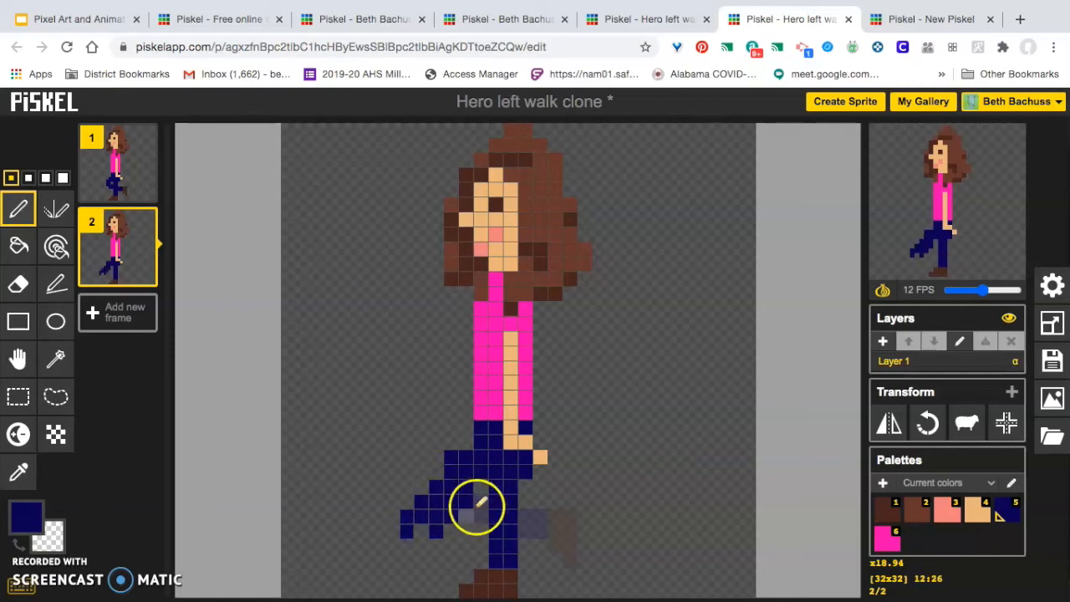
- Erase the extra dark blue pixels along the underside of the extended leg in frame 2
{"action": "left_click", "coordinate": [21, 249]}
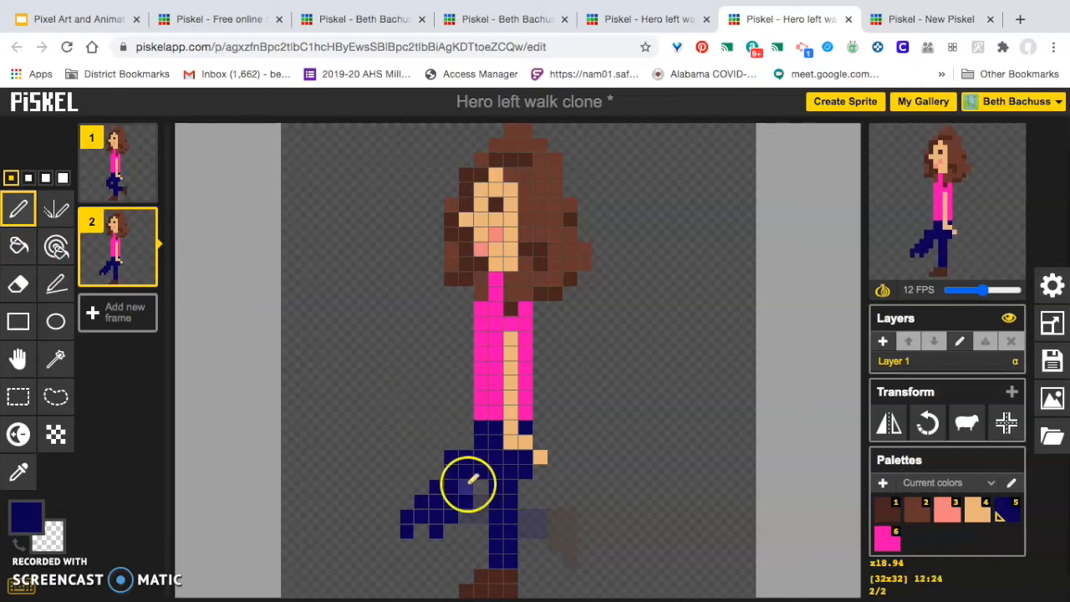
{"action": "left_click", "coordinate": [468, 503]}
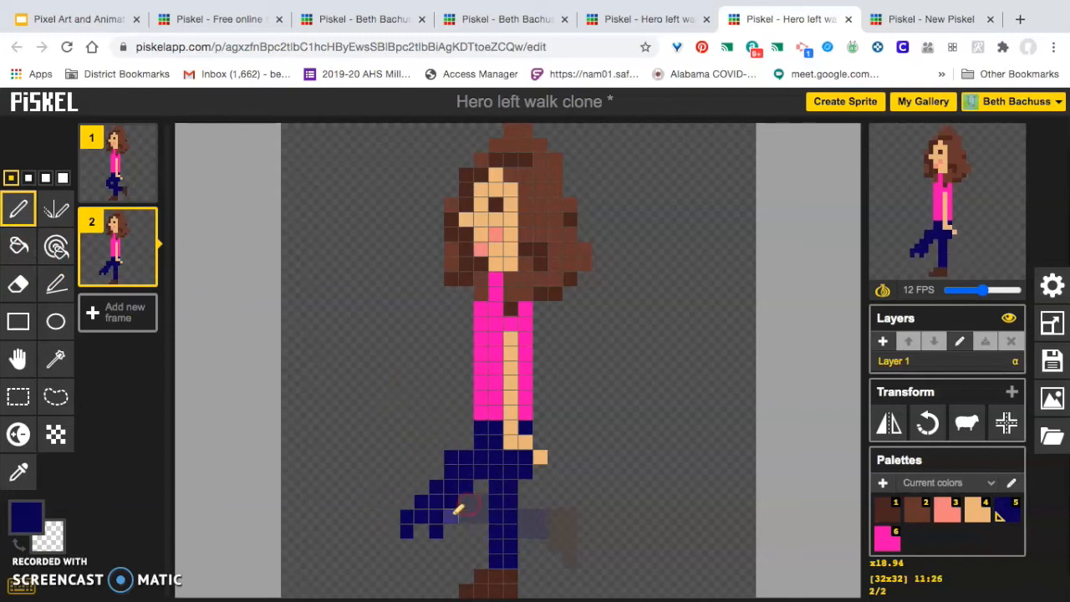
{"action": "right_click", "coordinate": [436, 529]}
{"action": "right_click", "coordinate": [468, 491]}
{"action": "right_click", "coordinate": [440, 516]}
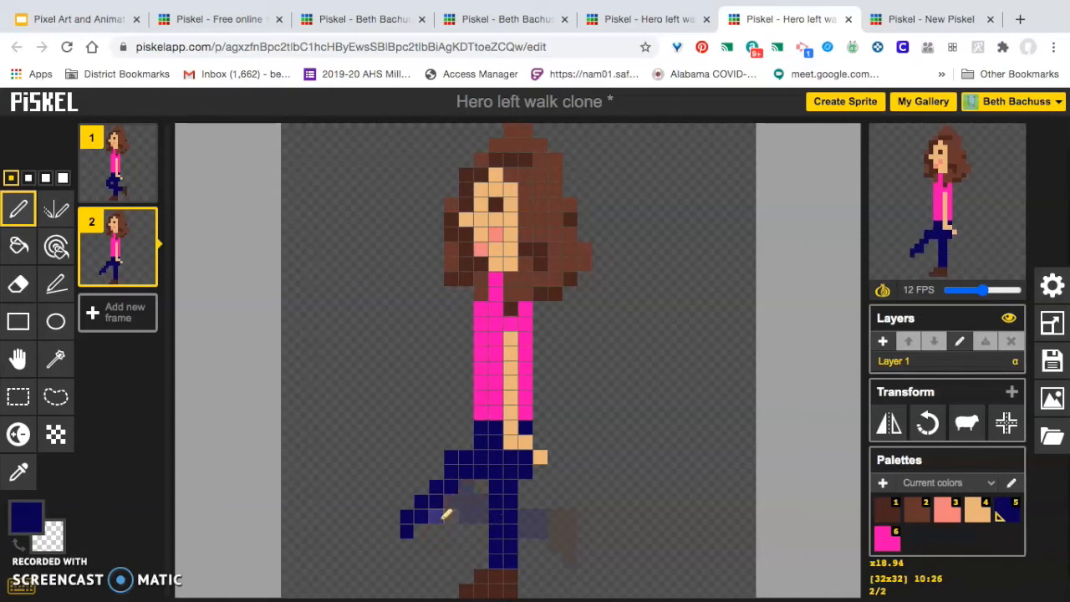
- Draw a dark brown shoe with a raised toe at the end of the extended leg, using palette colour 1
{"action": "left_click", "coordinate": [883, 508]}
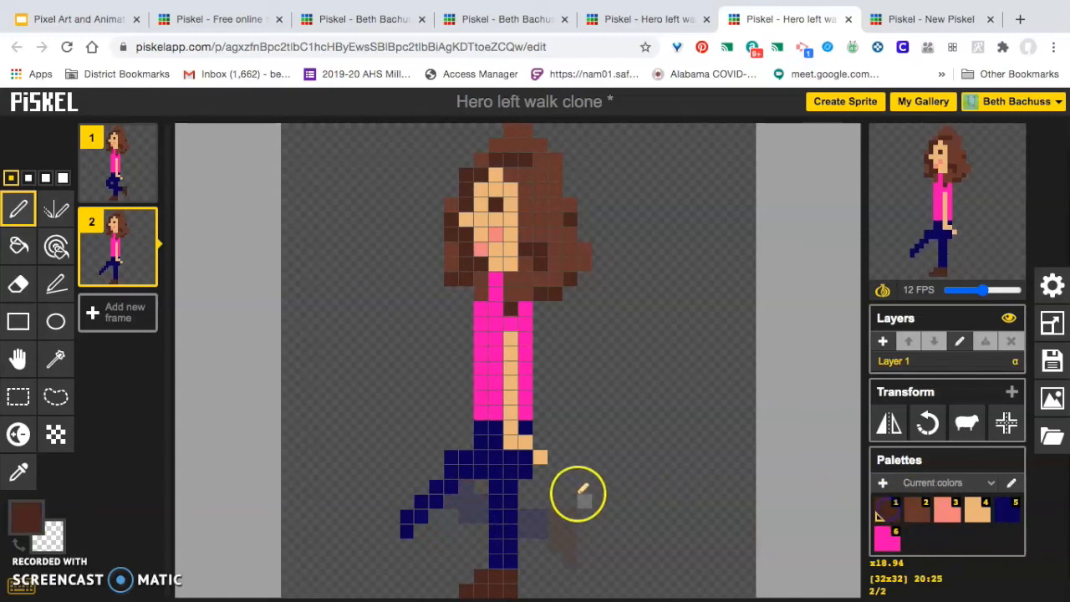
{"action": "left_click", "coordinate": [390, 518]}
{"action": "left_click", "coordinate": [394, 533]}
{"action": "left_click", "coordinate": [404, 534]}
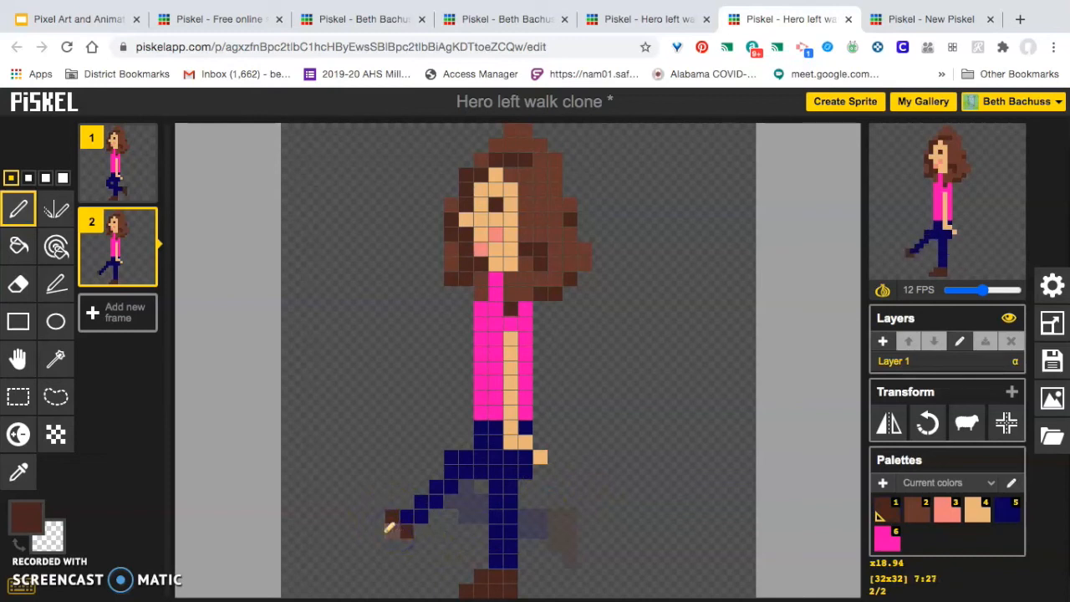
{"action": "left_click", "coordinate": [365, 518]}
{"action": "left_click", "coordinate": [374, 518]}
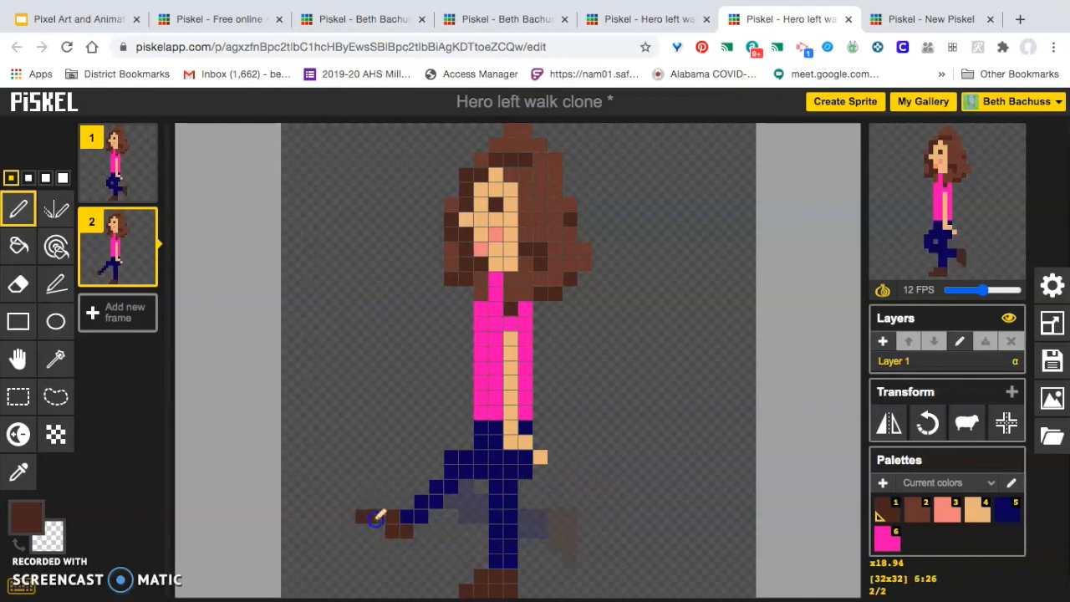
{"action": "left_click", "coordinate": [377, 501]}
{"action": "left_click", "coordinate": [362, 486]}
{"action": "left_click", "coordinate": [362, 502]}
- Lower the frame rate of the animation preview to slow down the two-frame walk
{"action": "mouse_move", "coordinate": [957, 215]}
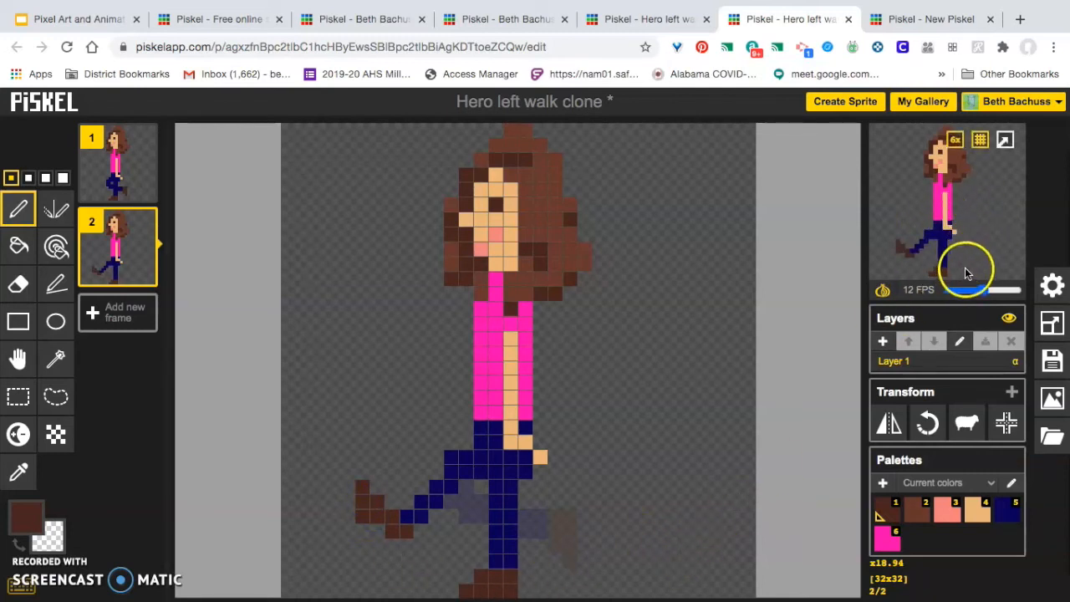
{"action": "left_click_drag", "start_coordinate": [988, 290], "coordinate": [961, 299]}
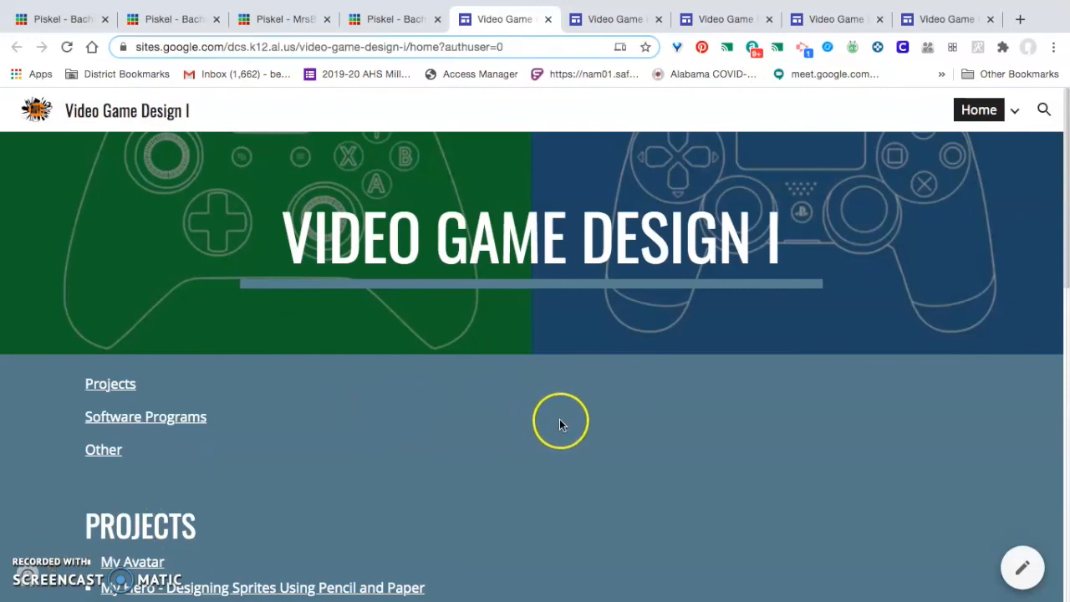
- Look through the project list on the Video Game Design I home page and switch to the My Hero page
{"action": "scroll", "coordinate": [560, 420], "scroll_direction": "down", "scroll_amount": 2}
{"action": "scroll", "coordinate": [560, 420], "scroll_direction": "up", "scroll_amount": 2}
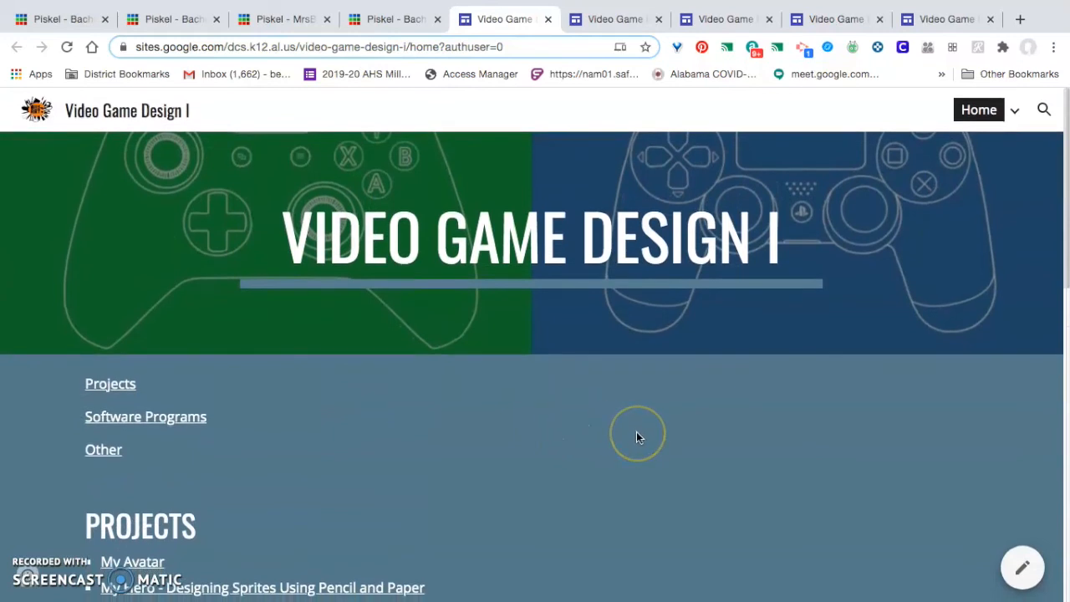
{"action": "scroll", "coordinate": [636, 435], "scroll_direction": "down", "scroll_amount": 3}
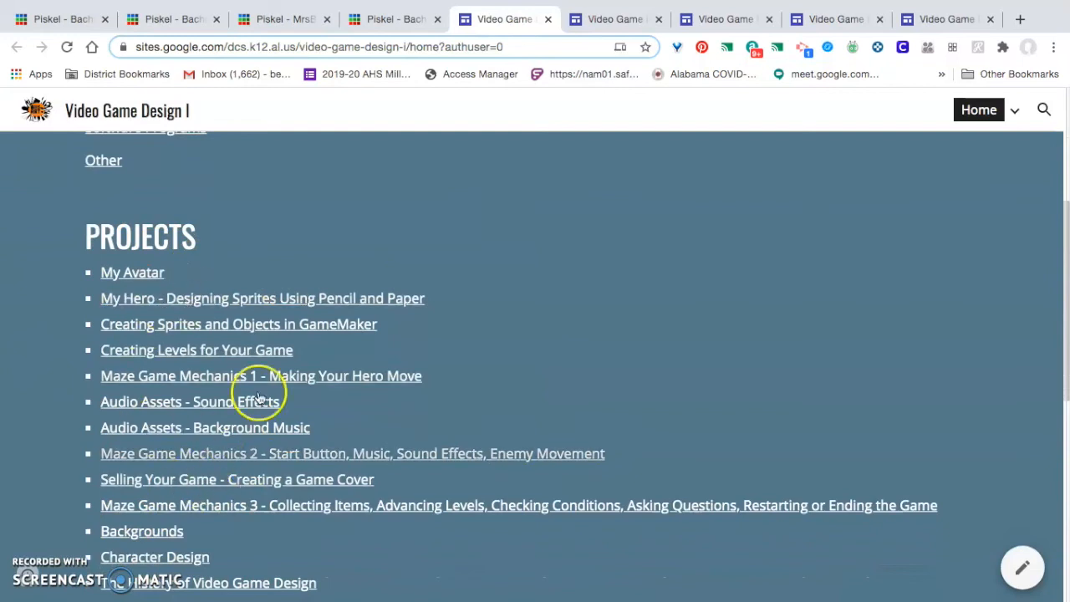
{"action": "scroll", "coordinate": [262, 389], "scroll_direction": "down", "scroll_amount": 1}
{"action": "scroll", "coordinate": [264, 393], "scroll_direction": "up", "scroll_amount": 1}
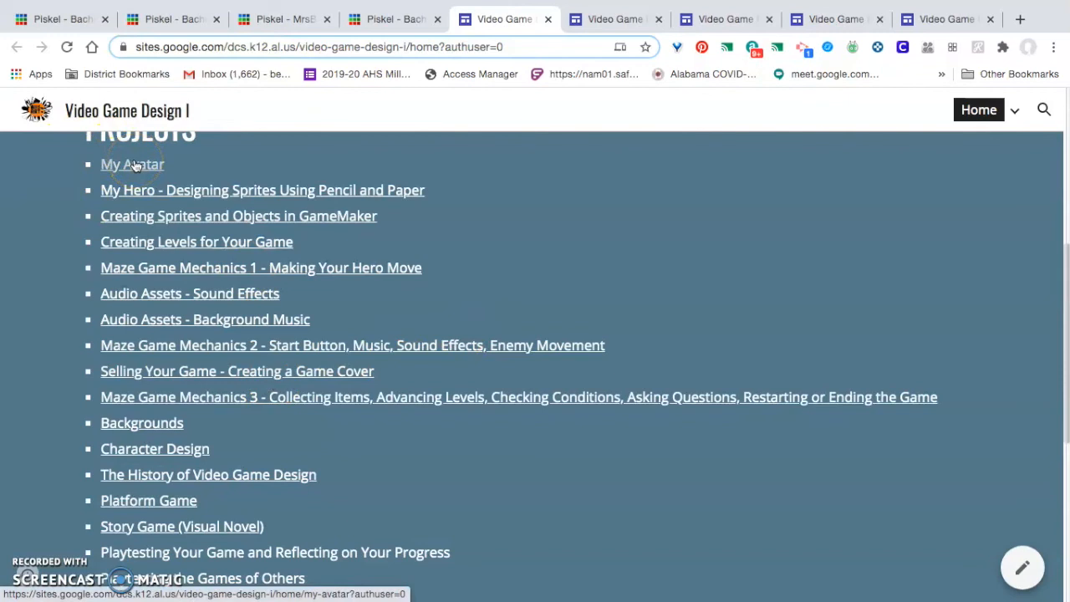
{"action": "left_click", "coordinate": [611, 22]}
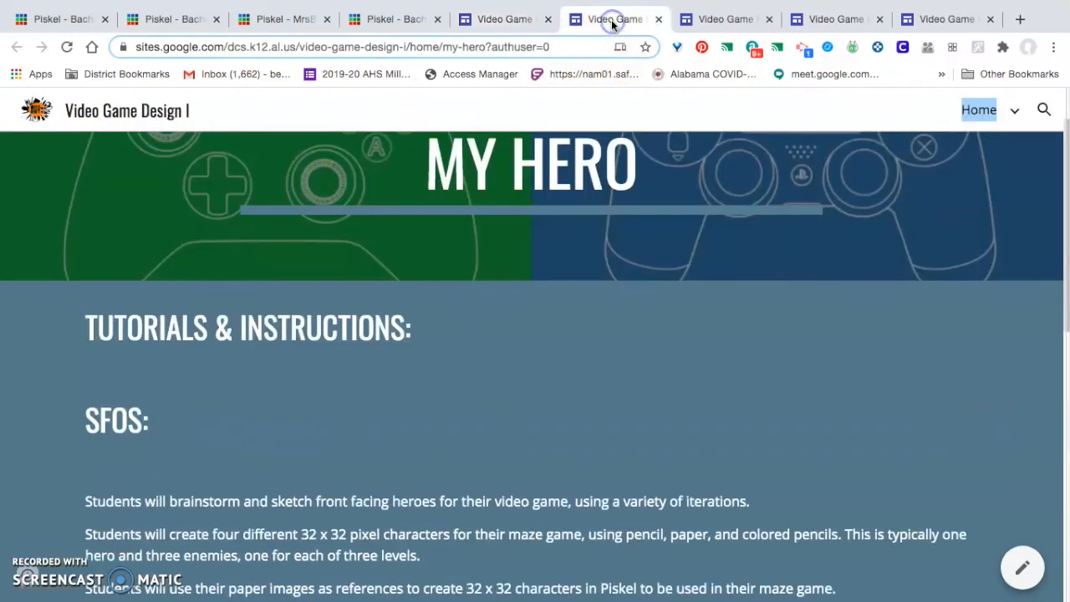
- Return from the My Hero page to the Video Game Design I project list and open the My Avatar project
{"action": "scroll", "coordinate": [740, 350], "scroll_direction": "down", "scroll_amount": 2}
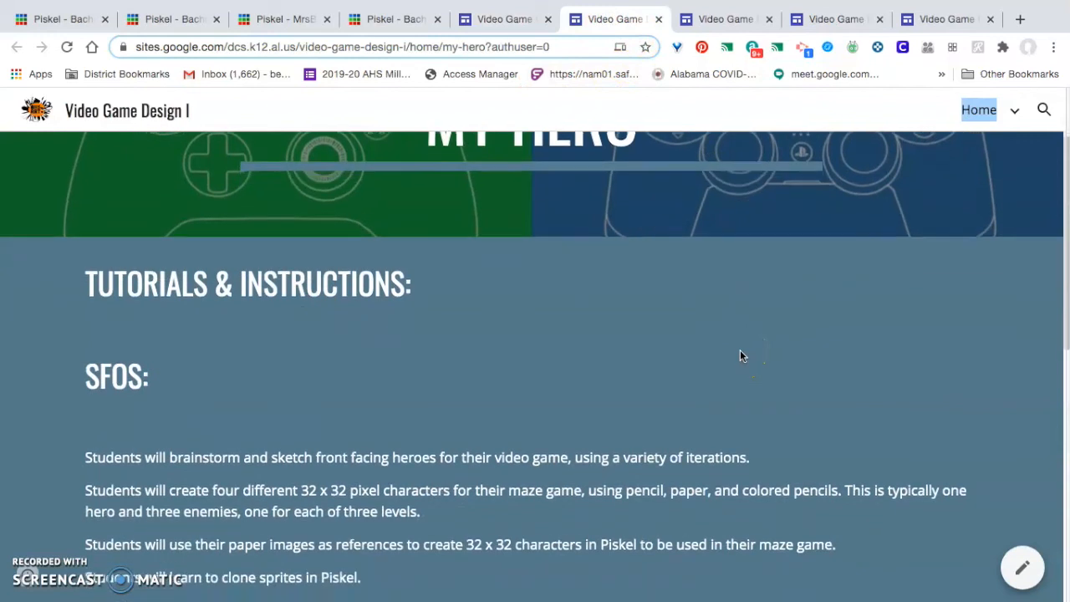
{"action": "scroll", "coordinate": [740, 356], "scroll_direction": "up", "scroll_amount": 3}
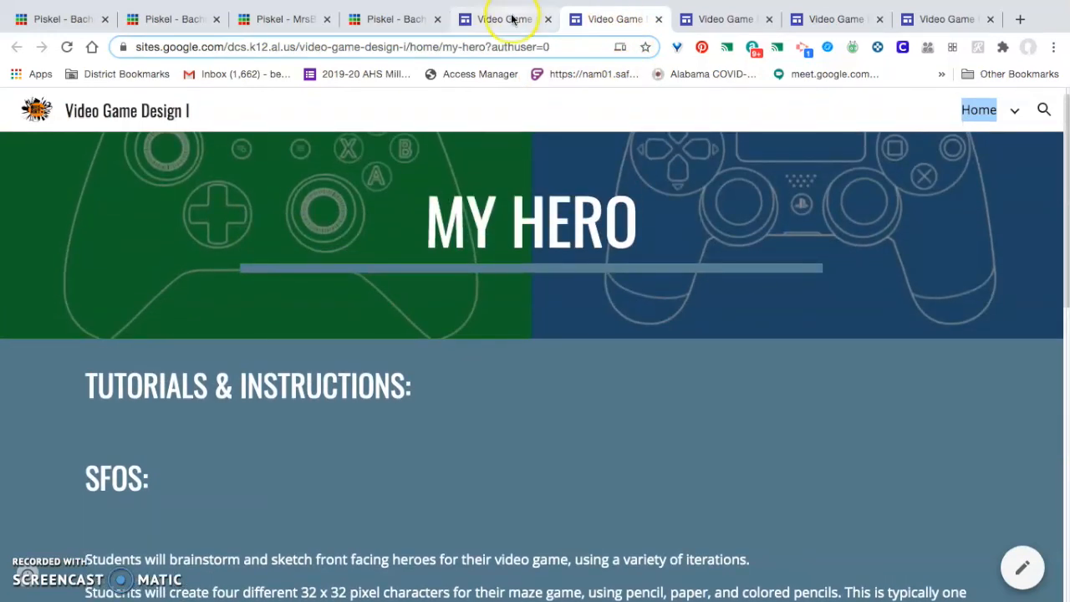
{"action": "left_click", "coordinate": [505, 22]}
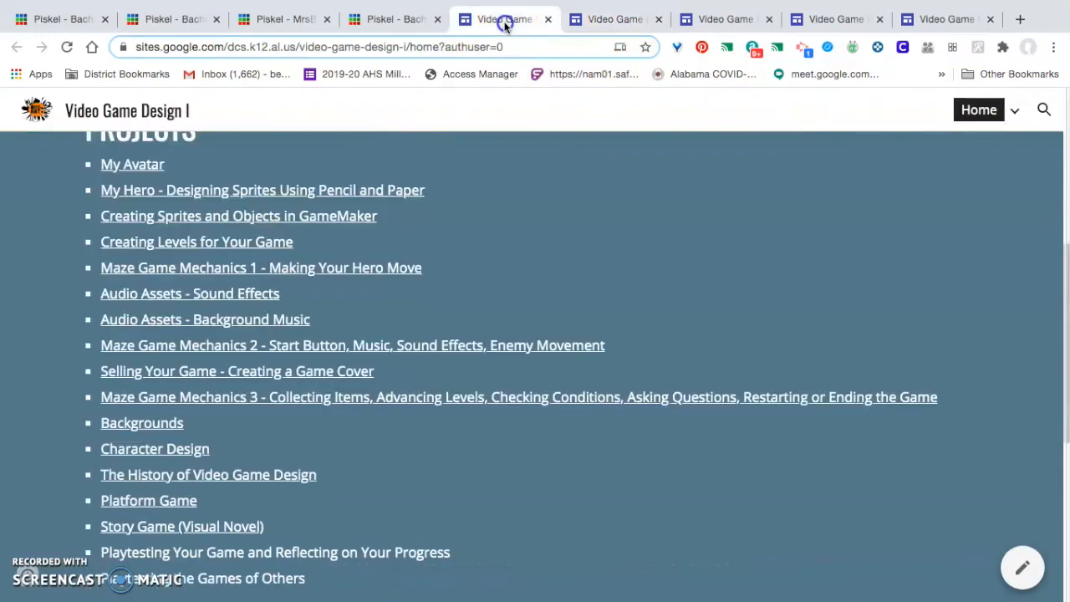
{"action": "left_click", "coordinate": [136, 167]}
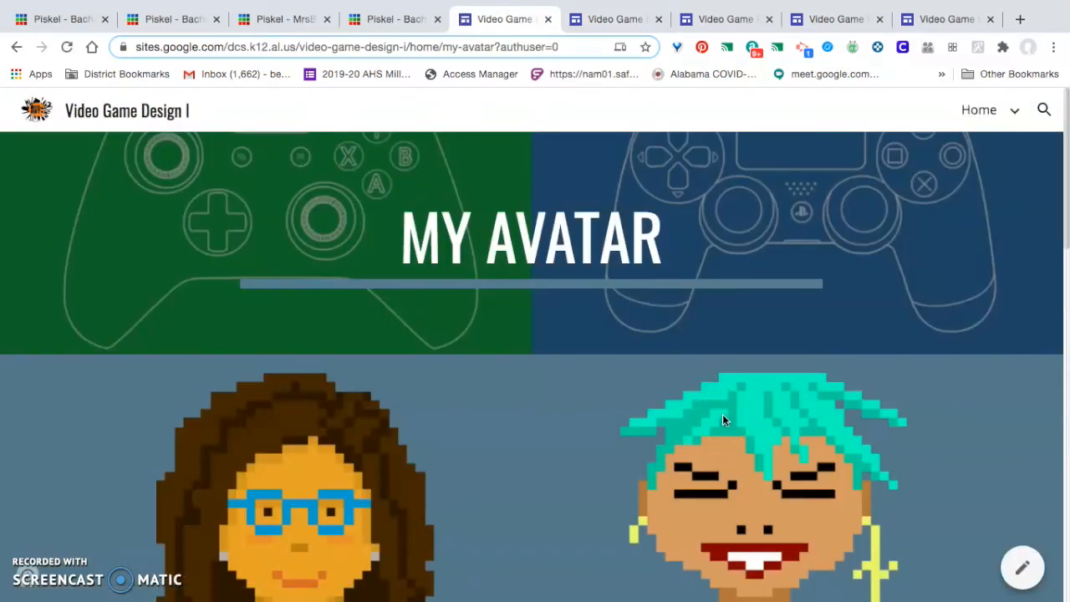
- Examine the My Avatar page's two example avatars, Piskel tutorial link, and SFOS list of student learning outcomes
{"action": "scroll", "coordinate": [722, 414], "scroll_direction": "down", "scroll_amount": 1}
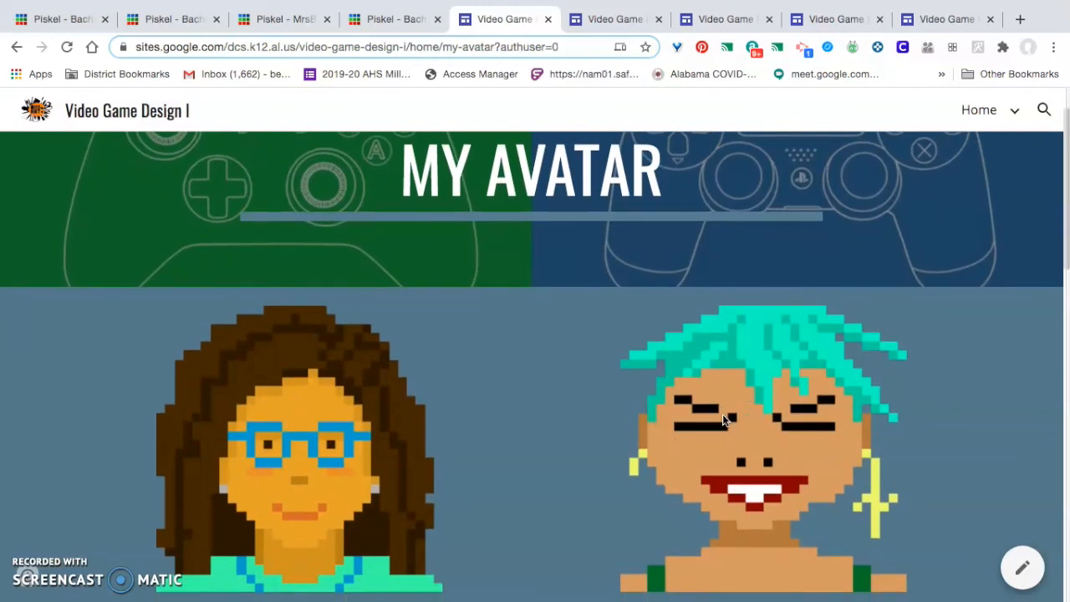
{"action": "scroll", "coordinate": [723, 420], "scroll_direction": "down", "scroll_amount": 5}
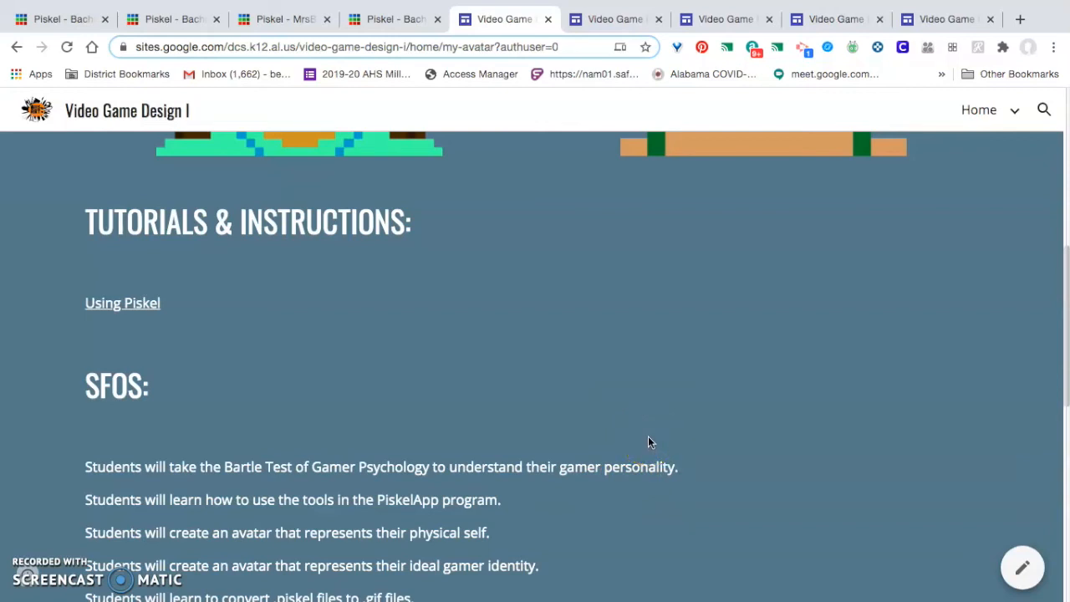
{"action": "scroll", "coordinate": [648, 435], "scroll_direction": "up", "scroll_amount": 4}
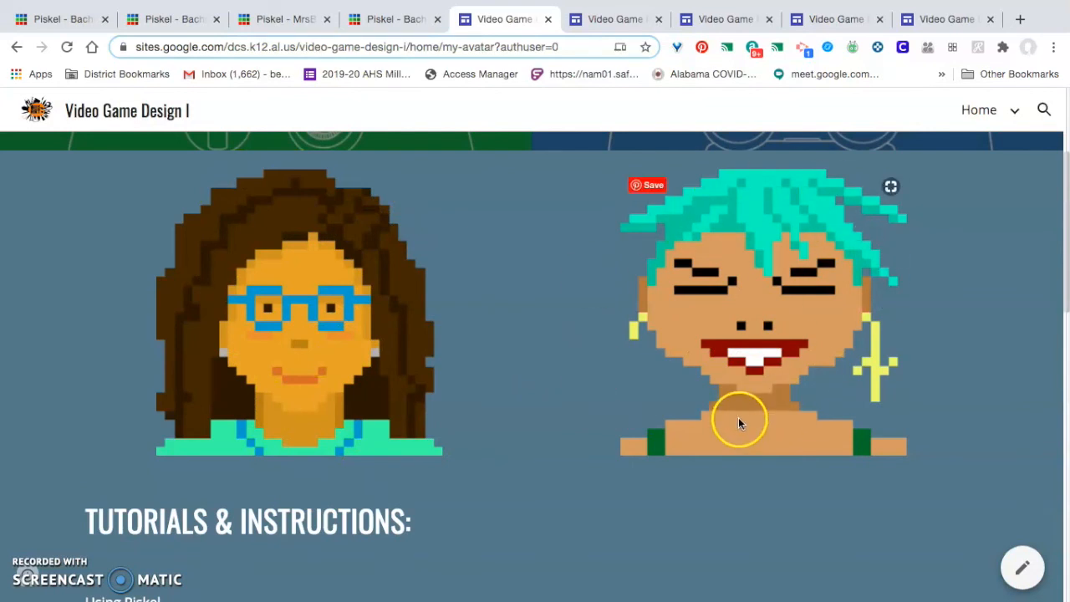
{"action": "scroll", "coordinate": [737, 420], "scroll_direction": "down", "scroll_amount": 5}
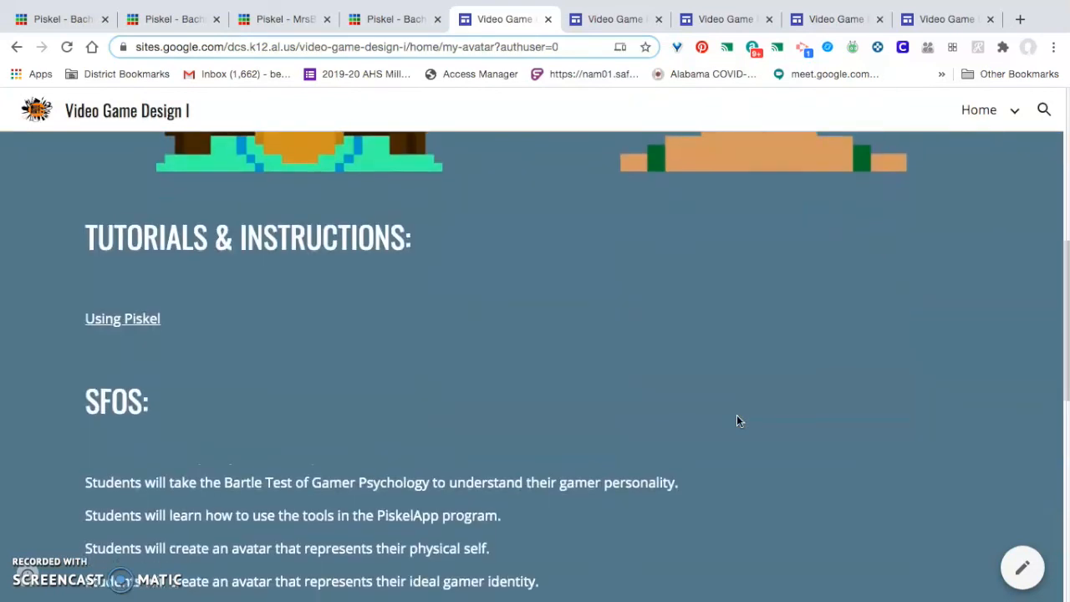
{"action": "scroll", "coordinate": [736, 420], "scroll_direction": "down", "scroll_amount": 2}
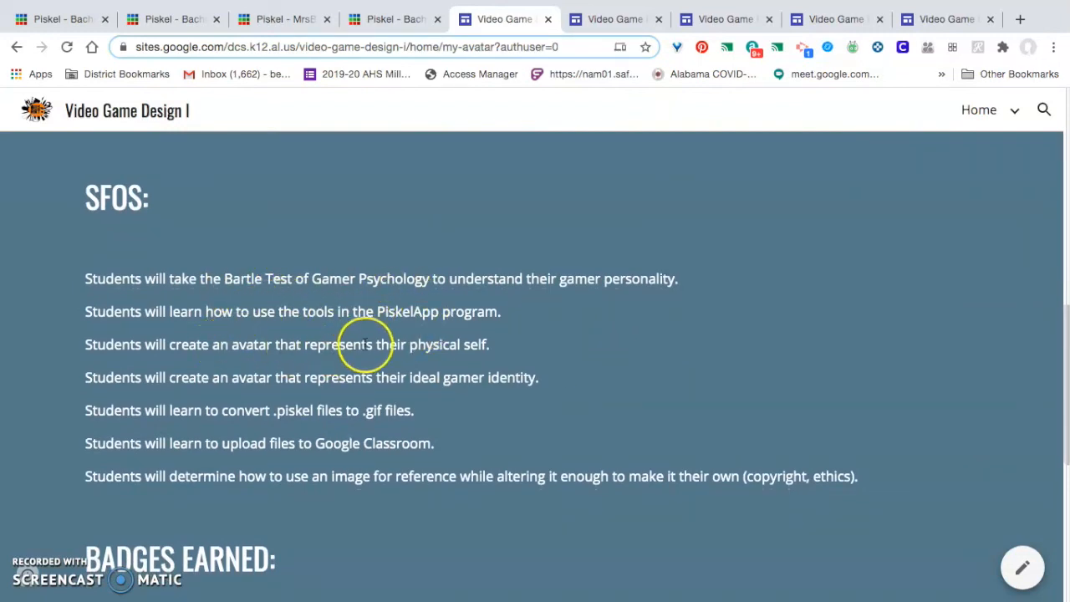
{"action": "scroll", "coordinate": [373, 342], "scroll_direction": "down", "scroll_amount": 1}
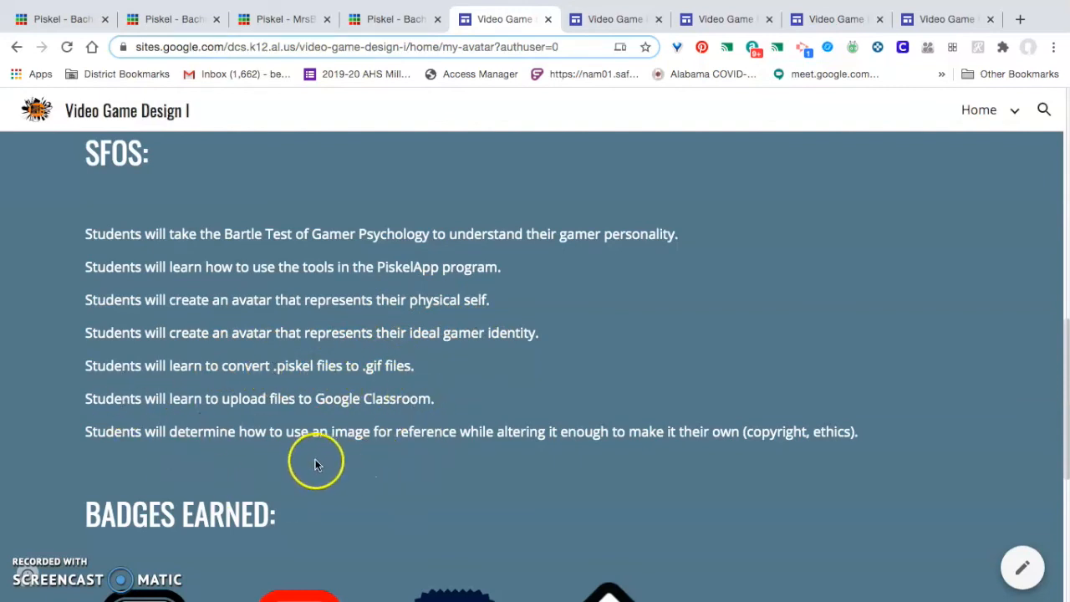
{"action": "scroll", "coordinate": [396, 459], "scroll_direction": "down", "scroll_amount": 2}
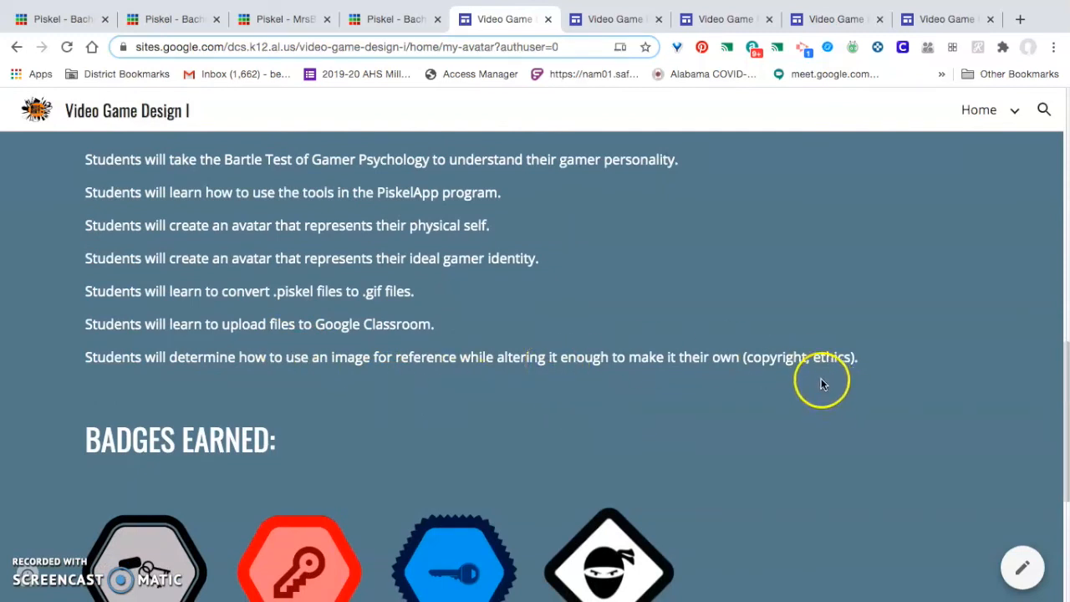
{"action": "scroll", "coordinate": [782, 354], "scroll_direction": "up", "scroll_amount": 3}
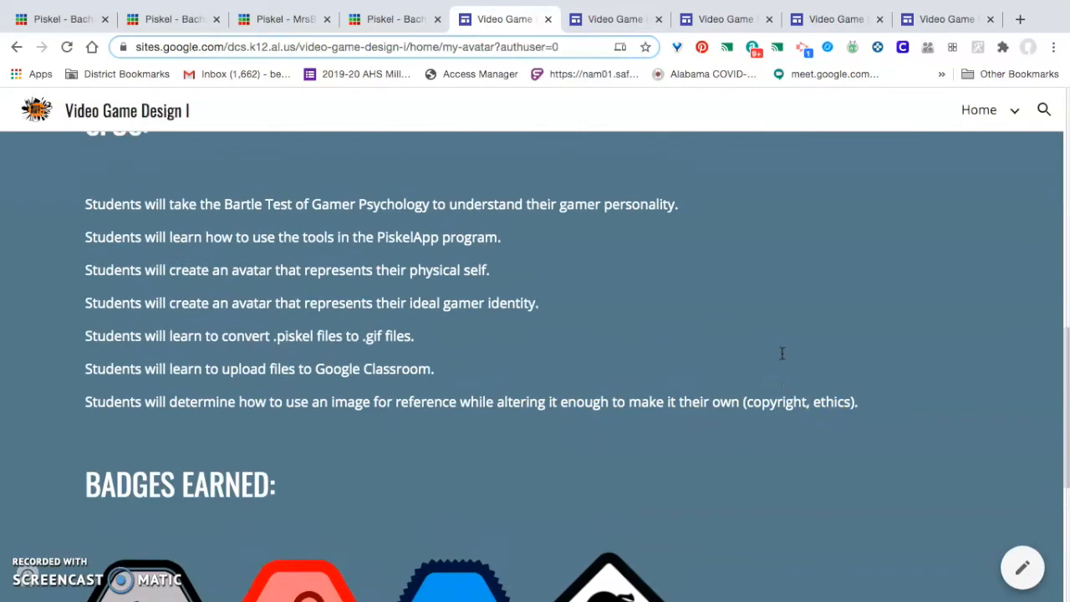
- Switch to Piskel and create a new sprite
{"action": "left_click", "coordinate": [397, 11]}
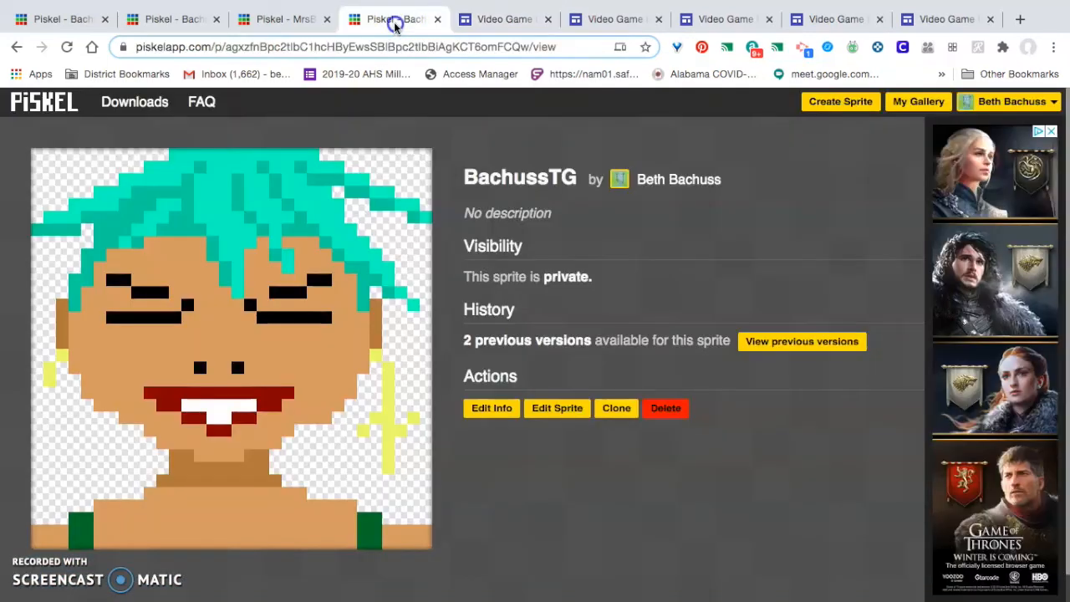
{"action": "left_click", "coordinate": [839, 102]}
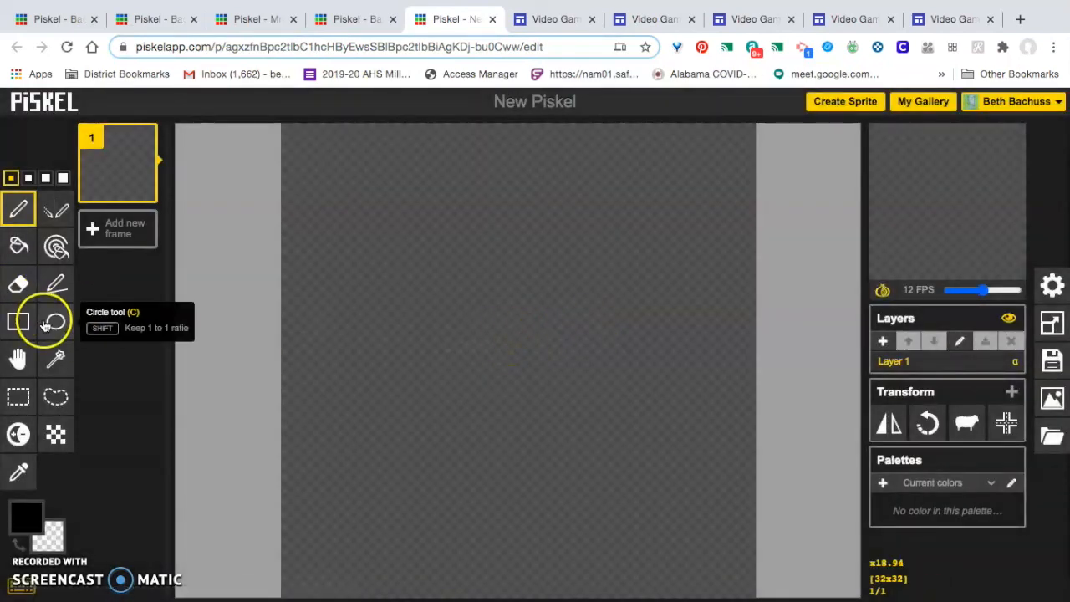
- Draw a large, slightly tall oval as a face outline on the empty canvas with the Circle tool in tan #ab907f
{"action": "left_click", "coordinate": [50, 324]}
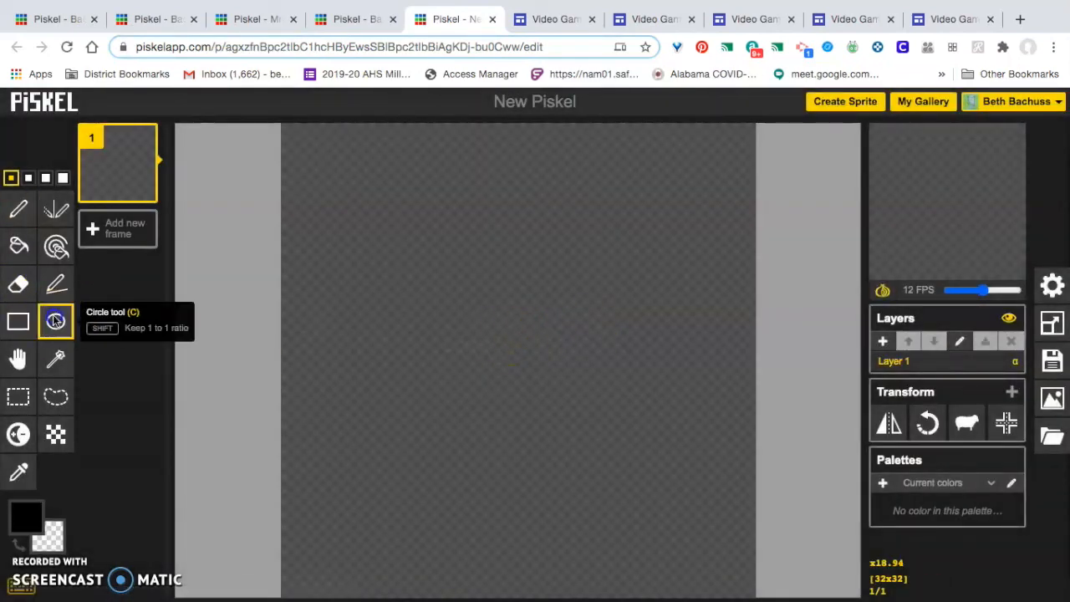
{"action": "left_click", "coordinate": [25, 515]}
{"action": "left_click_drag", "start_coordinate": [86, 426], "coordinate": [84, 419]}
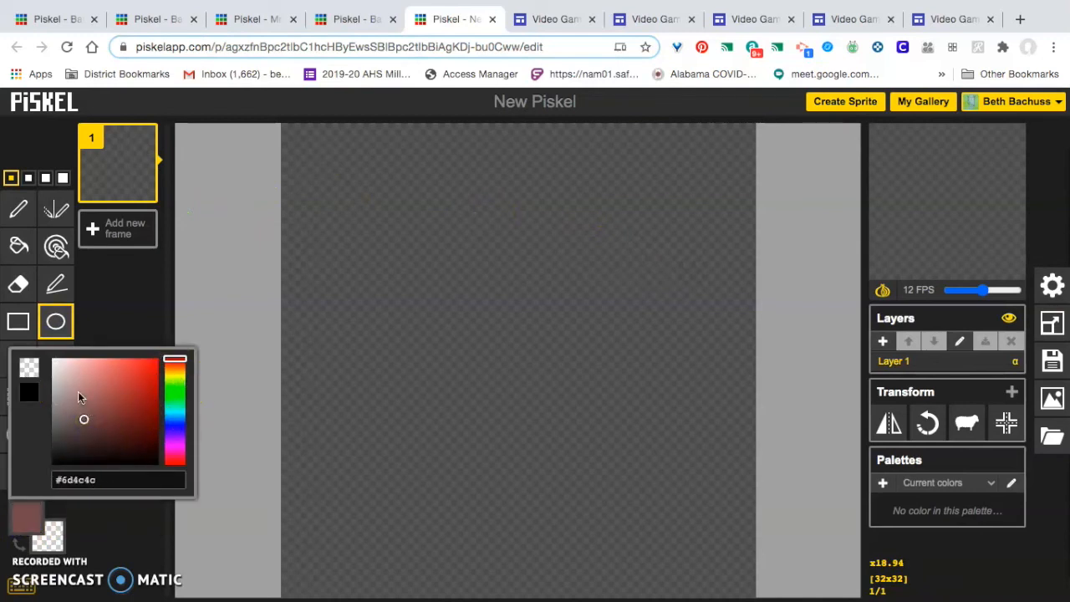
{"action": "left_click", "coordinate": [78, 394]}
{"action": "left_click", "coordinate": [185, 368]}
{"action": "left_click_drag", "start_coordinate": [181, 366], "coordinate": [182, 365]}
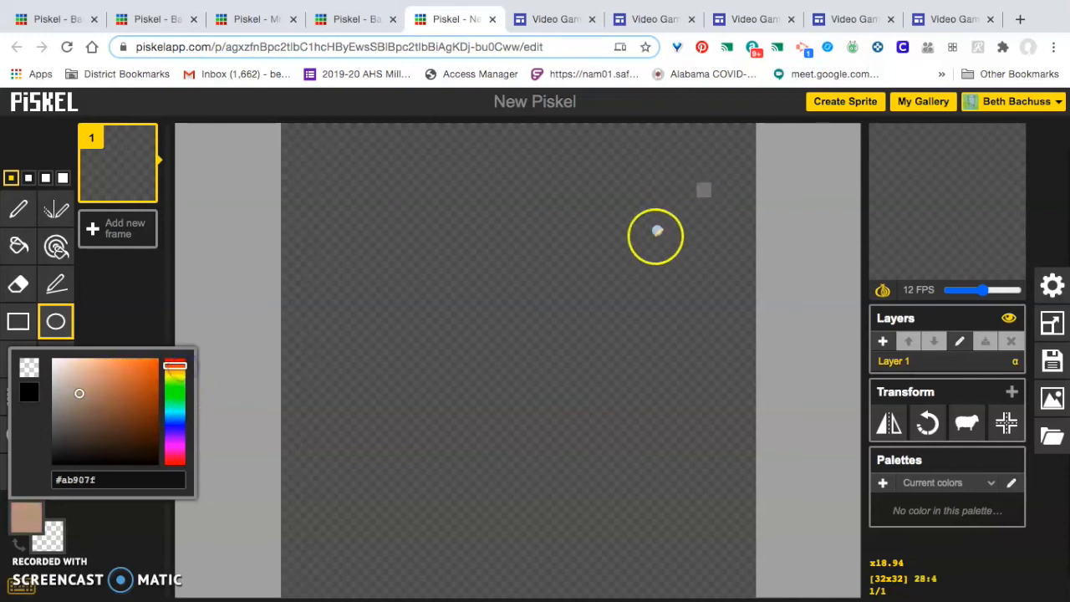
{"action": "left_click_drag", "start_coordinate": [382, 172], "coordinate": [686, 526]}
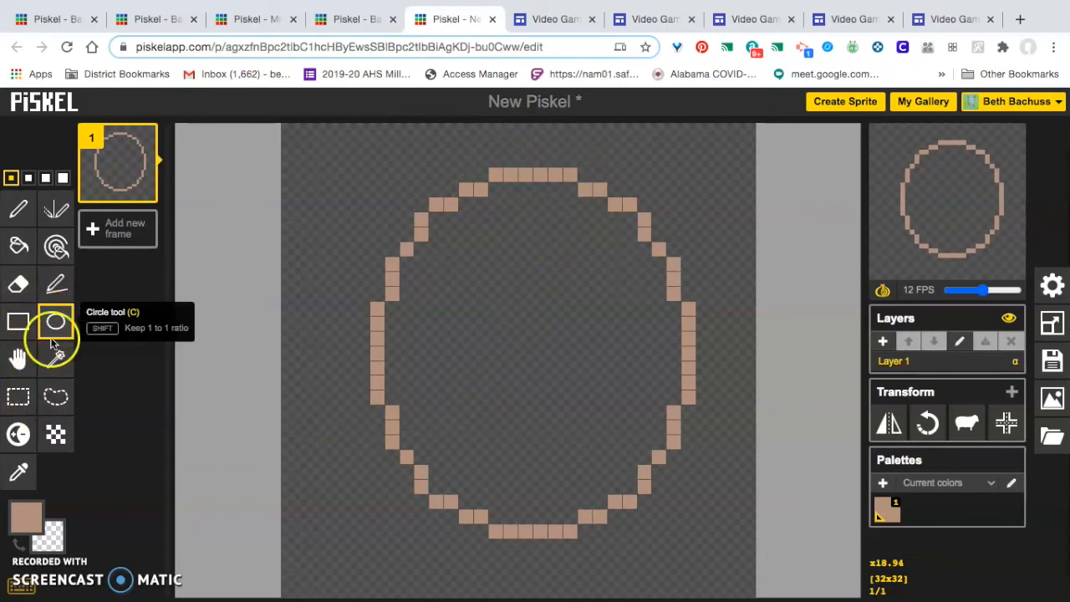
- Draw two matching 4x3 pixel oval eyes side by side inside the face outline, using a darker brown
{"action": "left_click", "coordinate": [25, 514]}
{"action": "left_click_drag", "start_coordinate": [438, 324], "coordinate": [480, 343]}
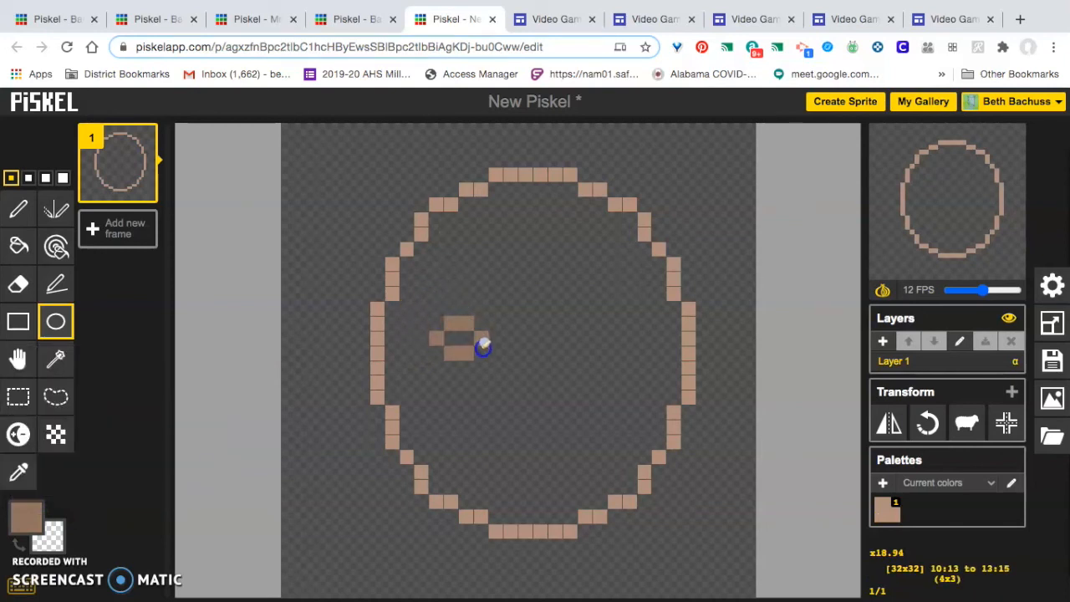
{"action": "left_click_drag", "start_coordinate": [581, 322], "coordinate": [628, 350]}
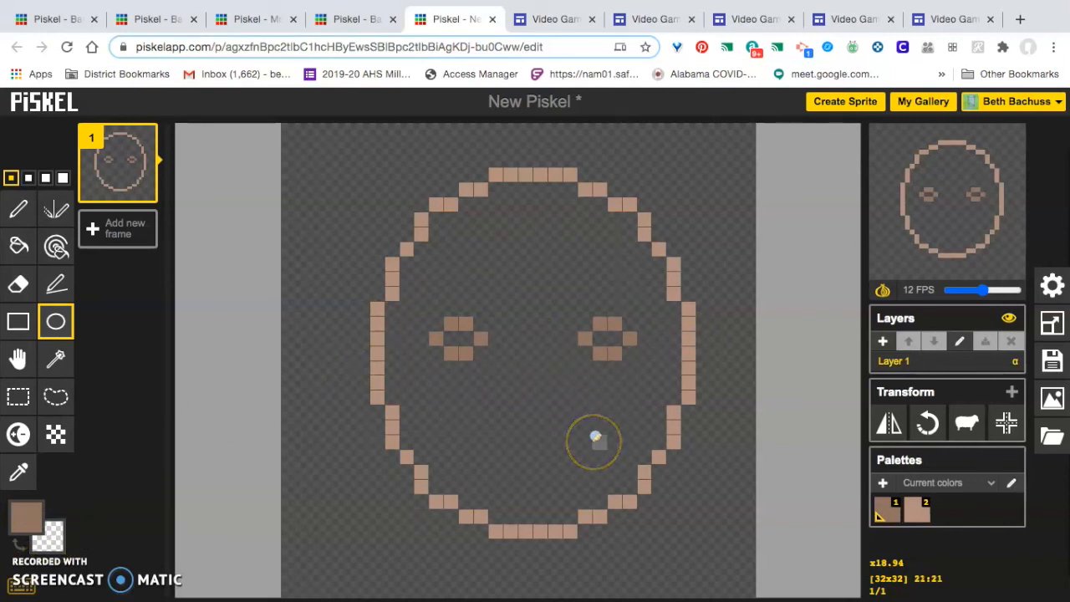
{"action": "left_click", "coordinate": [355, 410]}
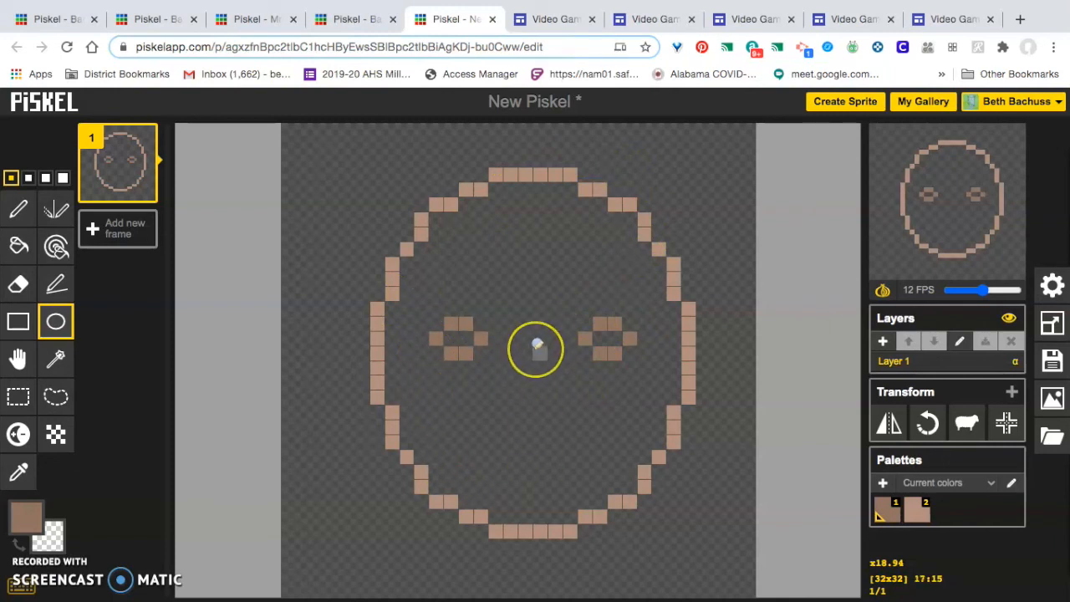
{"action": "left_click", "coordinate": [627, 338]}
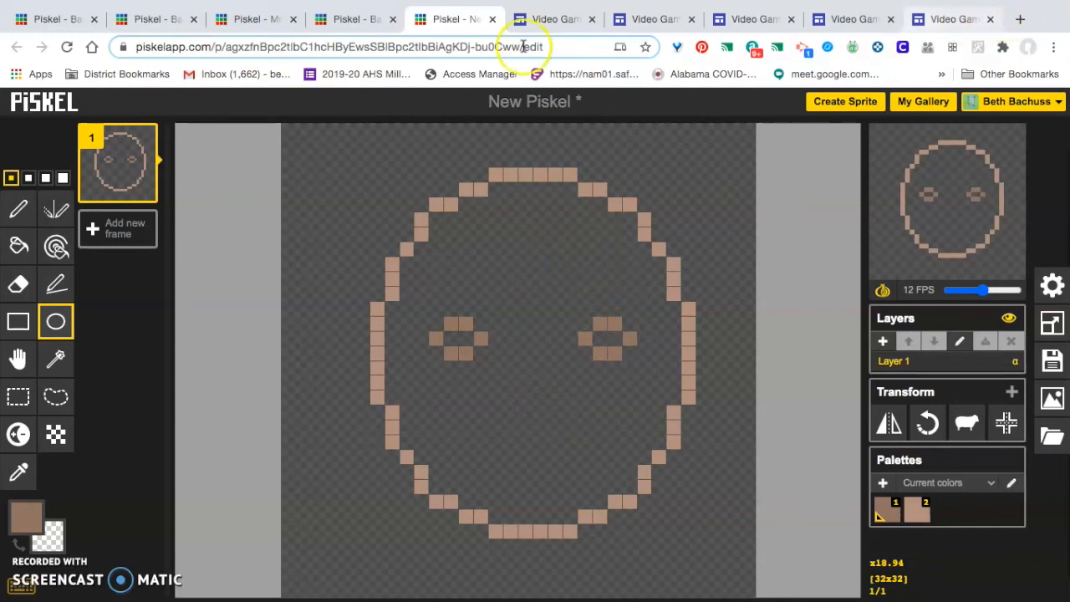
- Switch back to the My Avatar page and compare the brown-haired avatar with the turquoise-haired one
{"action": "left_click", "coordinate": [553, 18]}
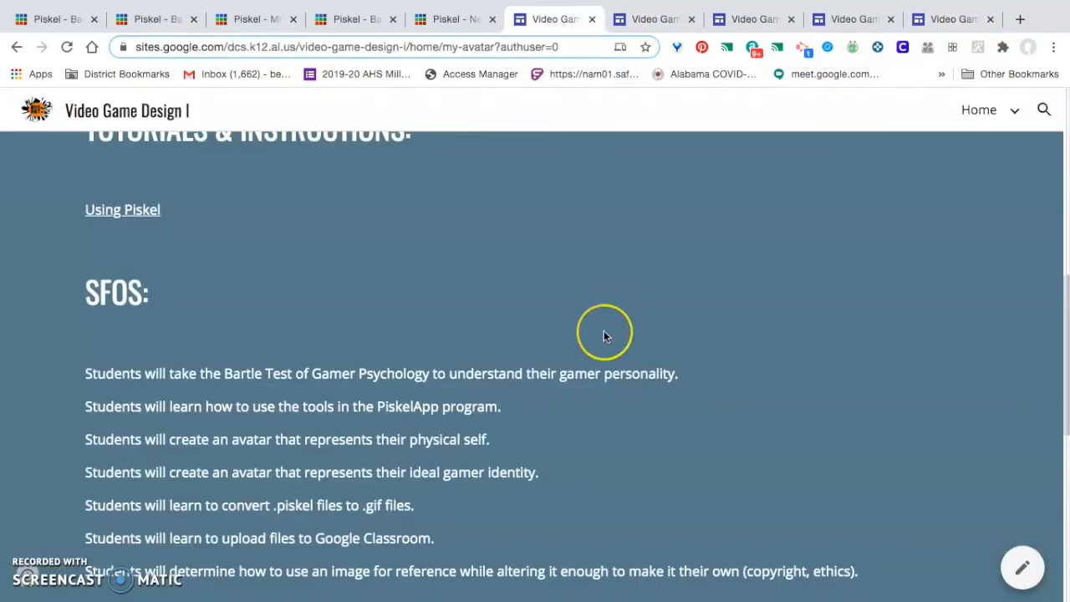
{"action": "scroll", "coordinate": [605, 363], "scroll_direction": "up", "scroll_amount": 5}
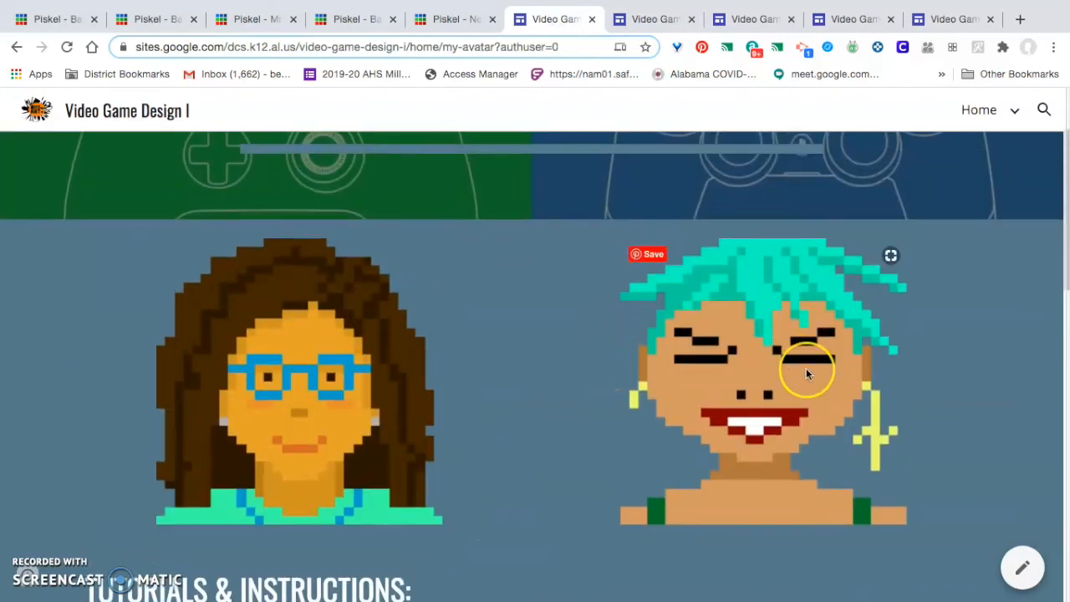
{"action": "scroll", "coordinate": [805, 374], "scroll_direction": "down", "scroll_amount": 1}
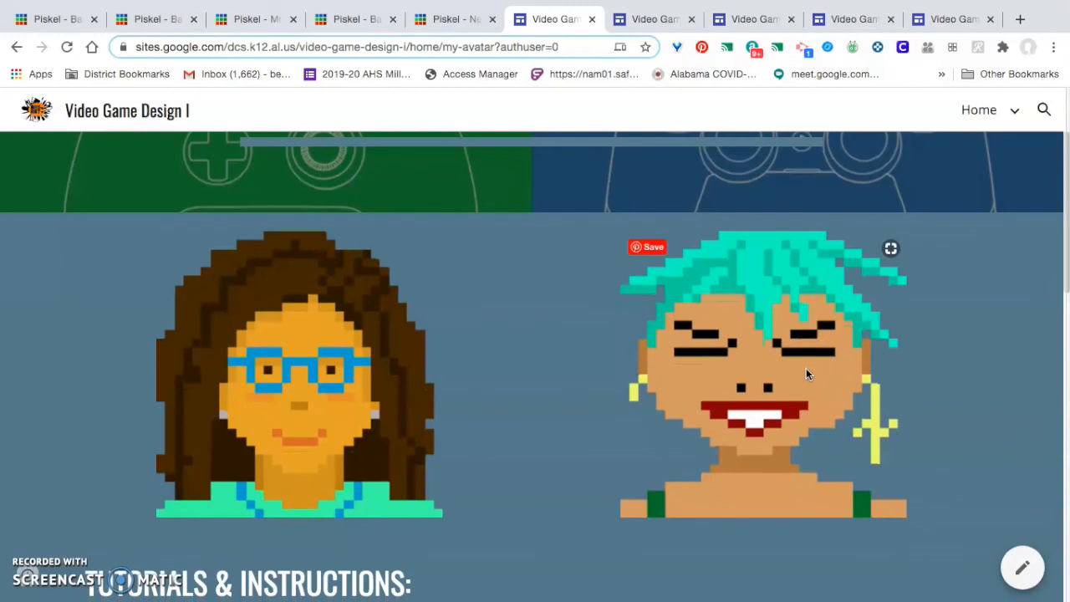
{"action": "scroll", "coordinate": [807, 373], "scroll_direction": "down", "scroll_amount": 2}
{"action": "scroll", "coordinate": [807, 373], "scroll_direction": "up", "scroll_amount": 2}
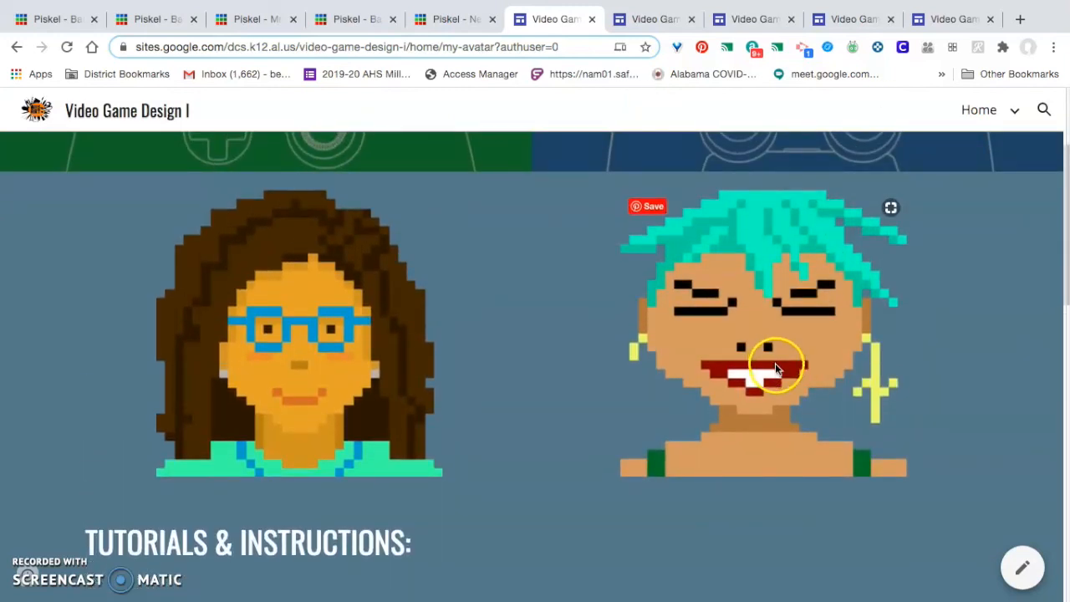
{"action": "scroll", "coordinate": [776, 376], "scroll_direction": "down", "scroll_amount": 1}
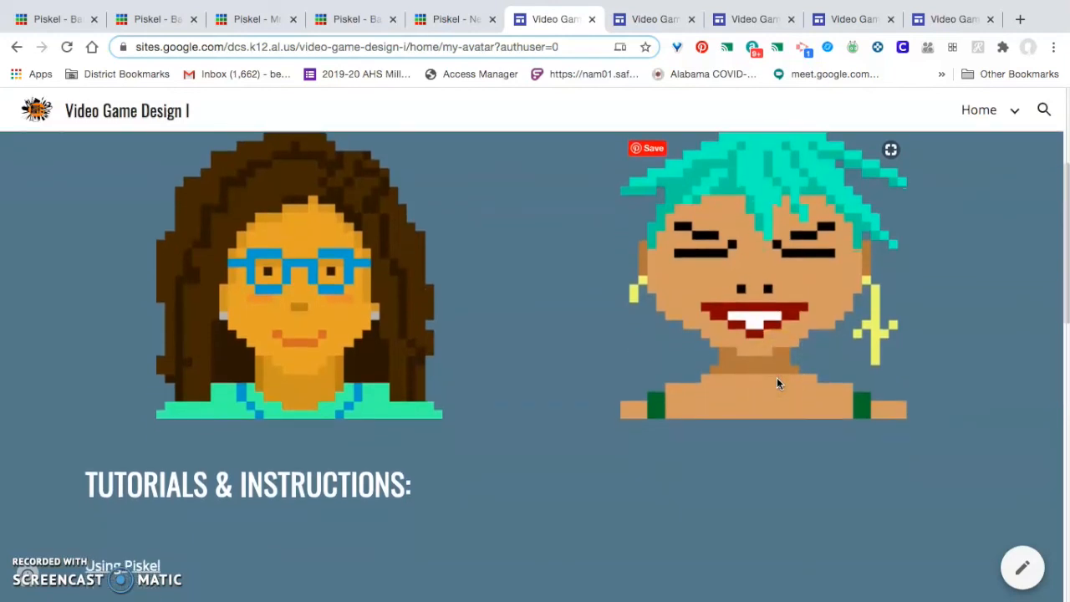
{"action": "scroll", "coordinate": [776, 377], "scroll_direction": "up", "scroll_amount": 1}
- Review the badges earned and the state media arts standards met on the My Avatar page
{"action": "scroll", "coordinate": [776, 383], "scroll_direction": "down", "scroll_amount": 6}
{"action": "scroll", "coordinate": [776, 384], "scroll_direction": "up", "scroll_amount": 4}
{"action": "scroll", "coordinate": [776, 383], "scroll_direction": "down", "scroll_amount": 8}
{"action": "scroll", "coordinate": [776, 383], "scroll_direction": "down", "scroll_amount": 1}
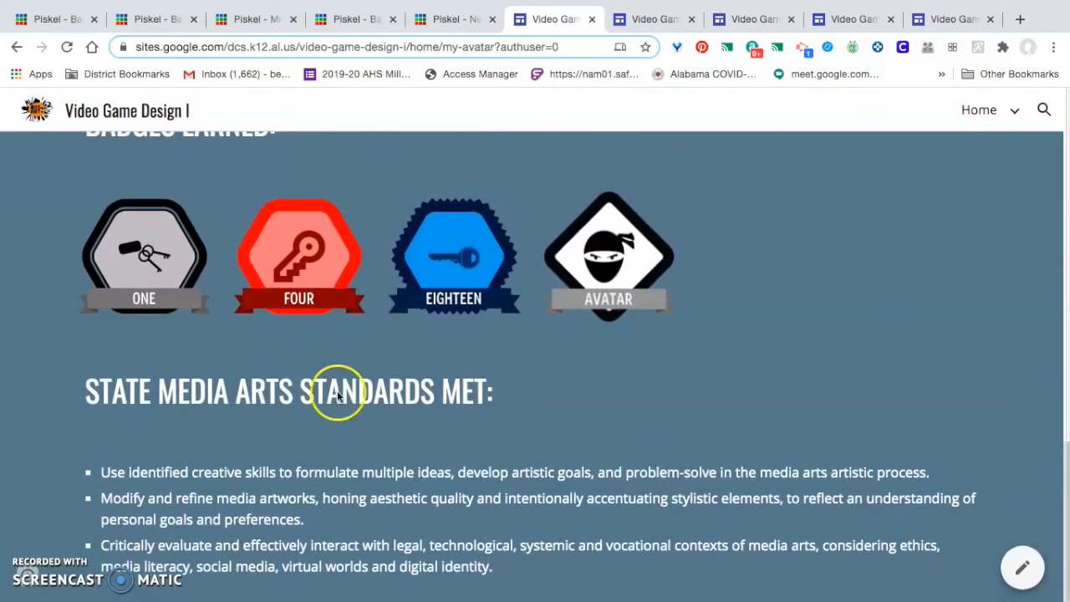
{"action": "scroll", "coordinate": [451, 403], "scroll_direction": "up", "scroll_amount": 1}
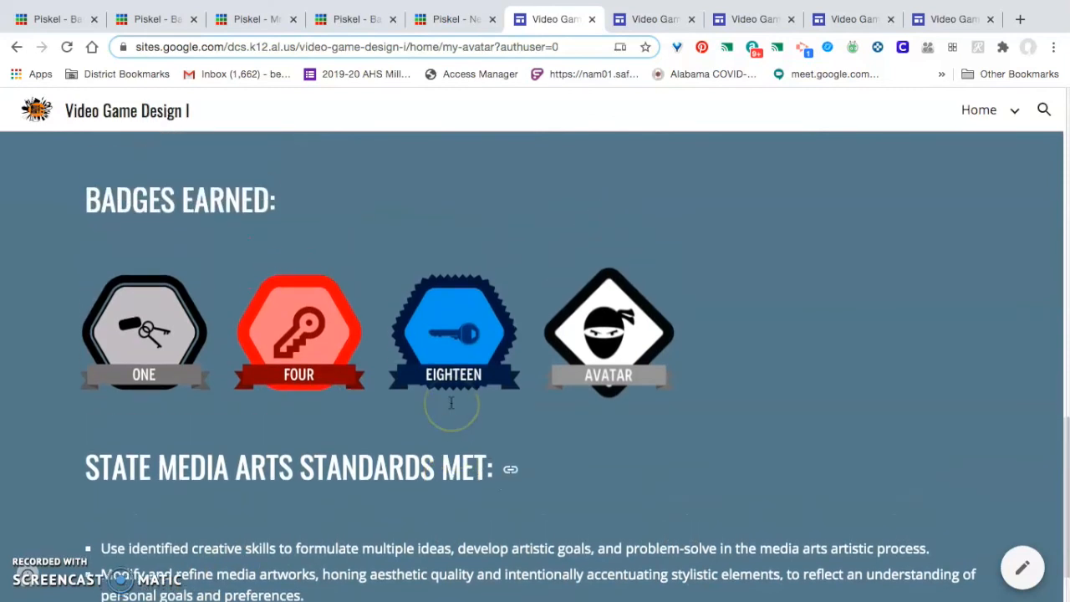
{"action": "scroll", "coordinate": [614, 363], "scroll_direction": "up", "scroll_amount": 1}
{"action": "scroll", "coordinate": [625, 373], "scroll_direction": "up", "scroll_amount": 2}
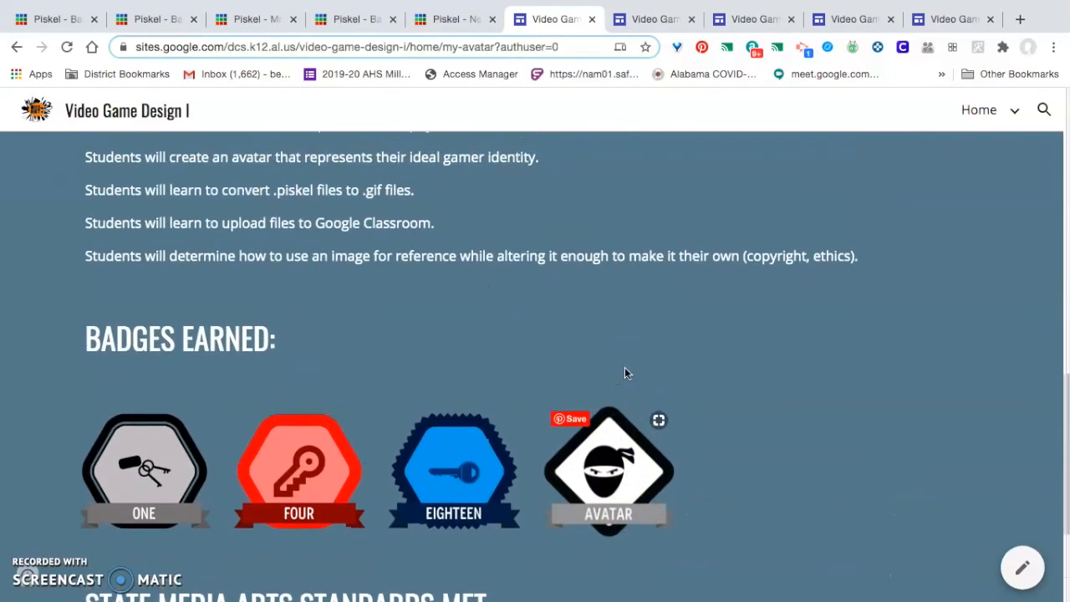
{"action": "scroll", "coordinate": [624, 370], "scroll_direction": "down", "scroll_amount": 1}
{"action": "scroll", "coordinate": [624, 372], "scroll_direction": "down", "scroll_amount": 1}
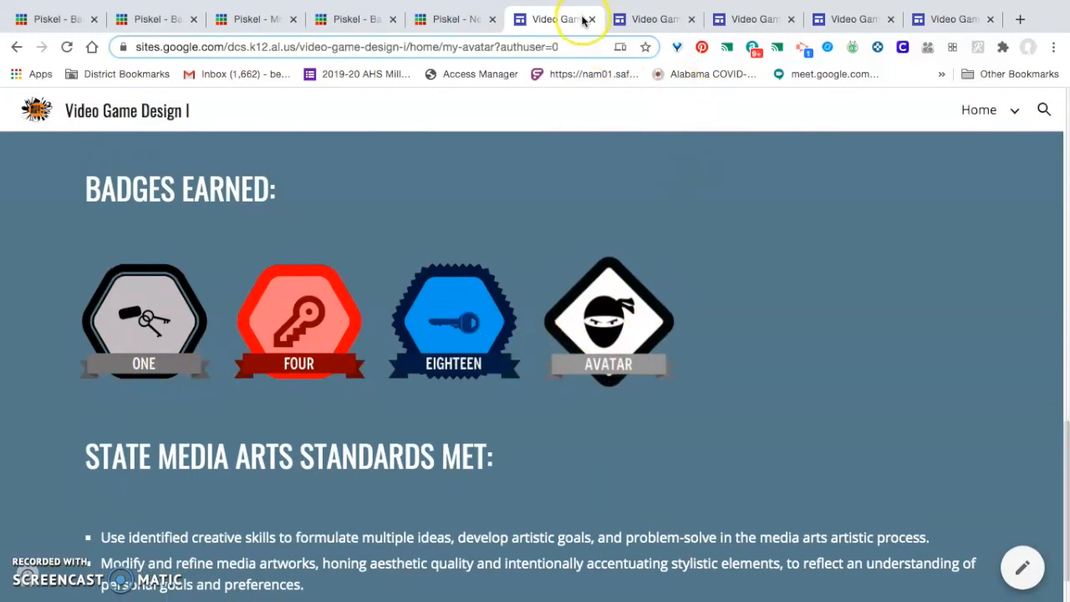
- Switch to the My Hero page and examine its SFOS list, badges earned, and state media arts standards
{"action": "left_click", "coordinate": [656, 19]}
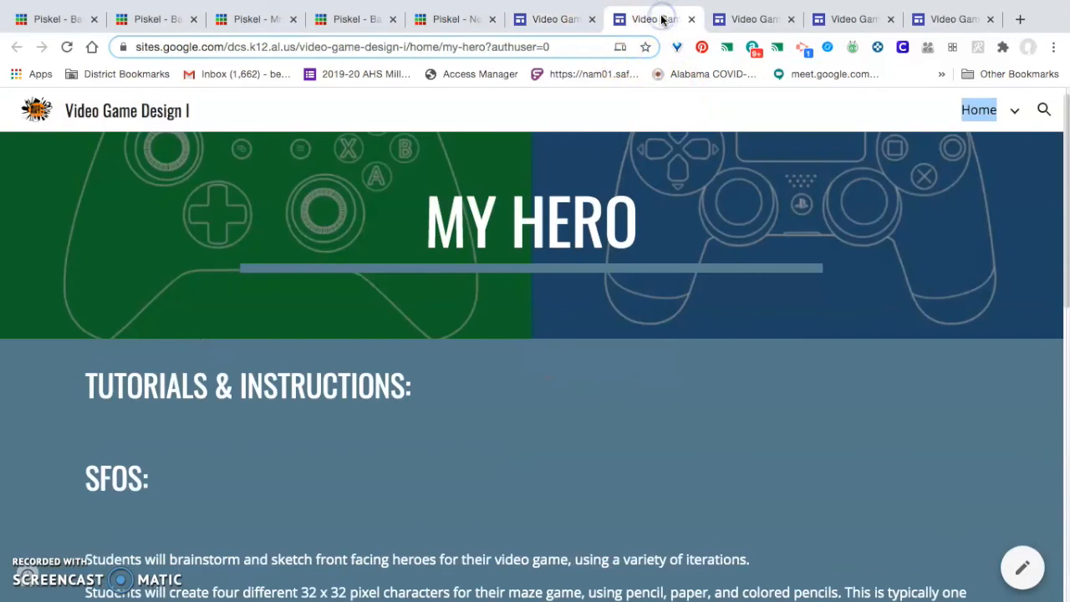
{"action": "scroll", "coordinate": [778, 357], "scroll_direction": "down", "scroll_amount": 3}
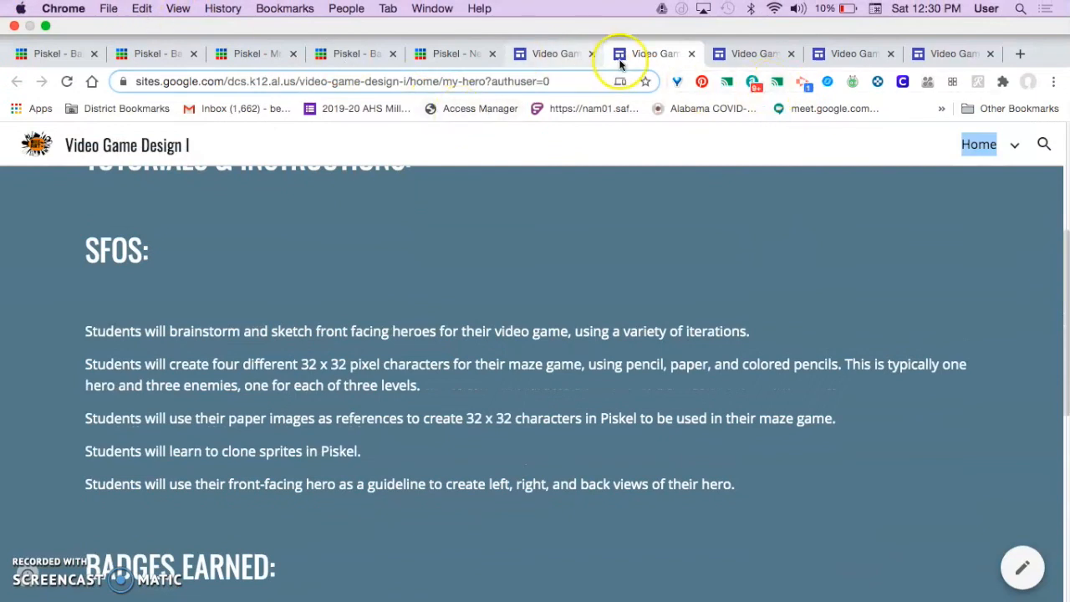
{"action": "scroll", "coordinate": [679, 180], "scroll_direction": "down", "scroll_amount": 2}
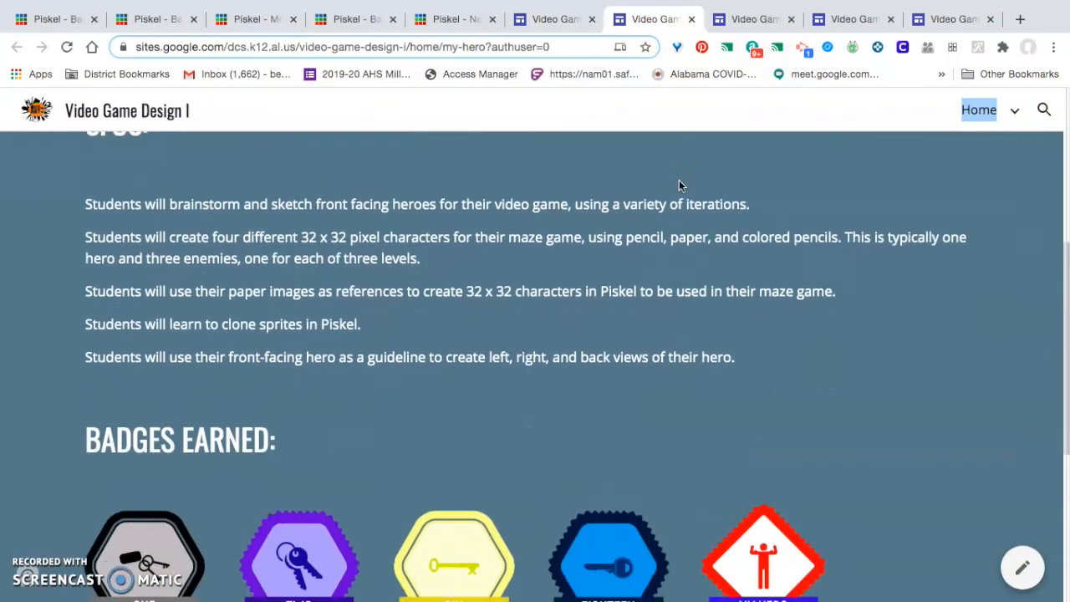
{"action": "scroll", "coordinate": [679, 186], "scroll_direction": "down", "scroll_amount": 3}
{"action": "scroll", "coordinate": [678, 185], "scroll_direction": "down", "scroll_amount": 1}
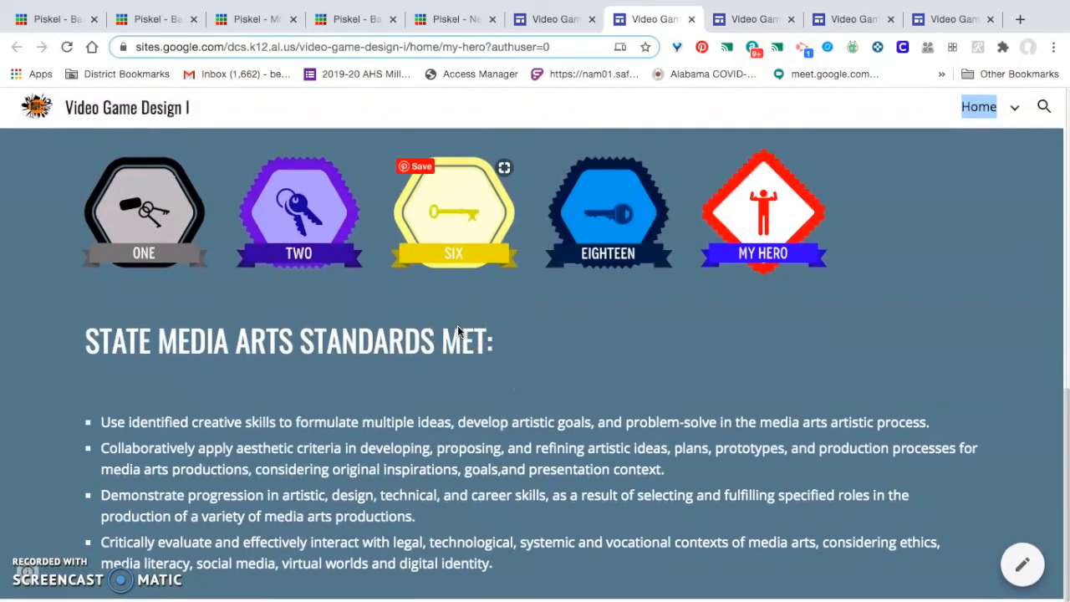
- Revisit the SFOS list on the My Hero page and switch to the 8-Frame Walk Cycle page
{"action": "scroll", "coordinate": [457, 325], "scroll_direction": "up", "scroll_amount": 2}
{"action": "scroll", "coordinate": [410, 175], "scroll_direction": "up", "scroll_amount": 3}
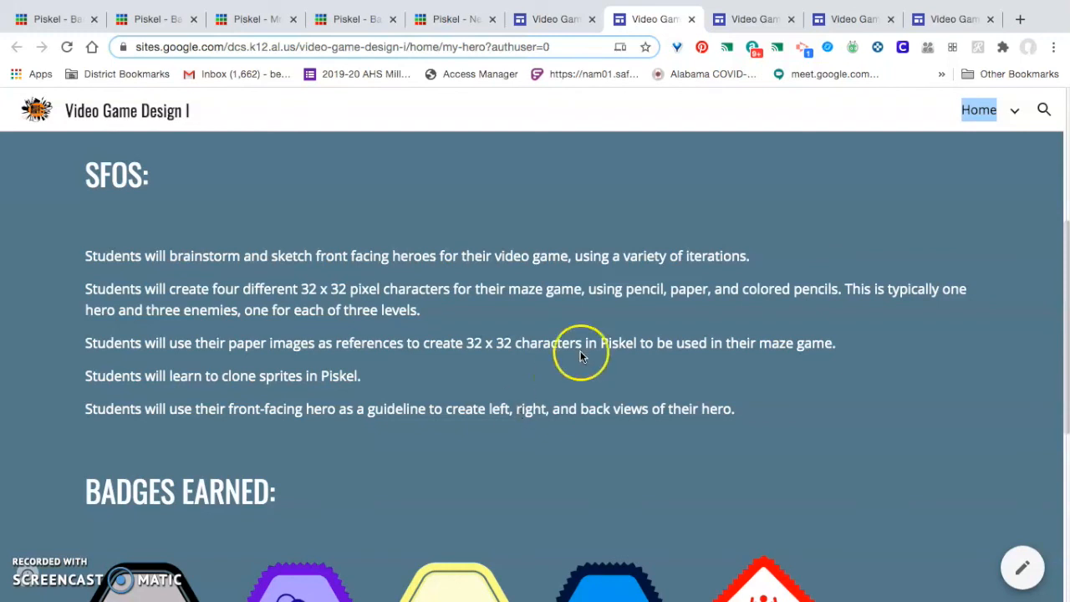
{"action": "left_click", "coordinate": [743, 19]}
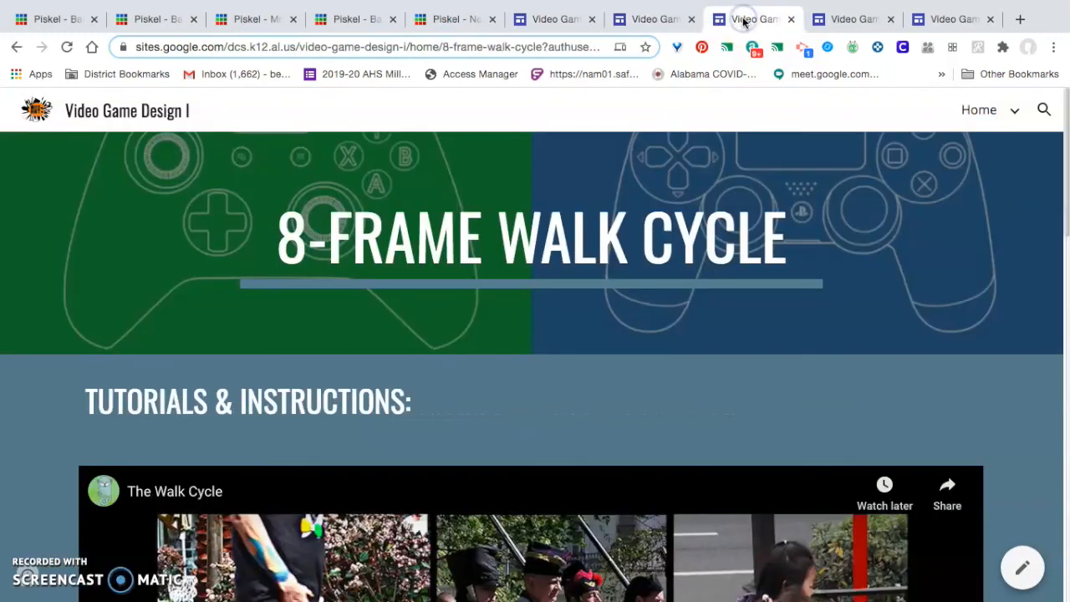
{"action": "scroll", "coordinate": [788, 203], "scroll_direction": "down", "scroll_amount": 1}
{"action": "scroll", "coordinate": [788, 203], "scroll_direction": "up", "scroll_amount": 1}
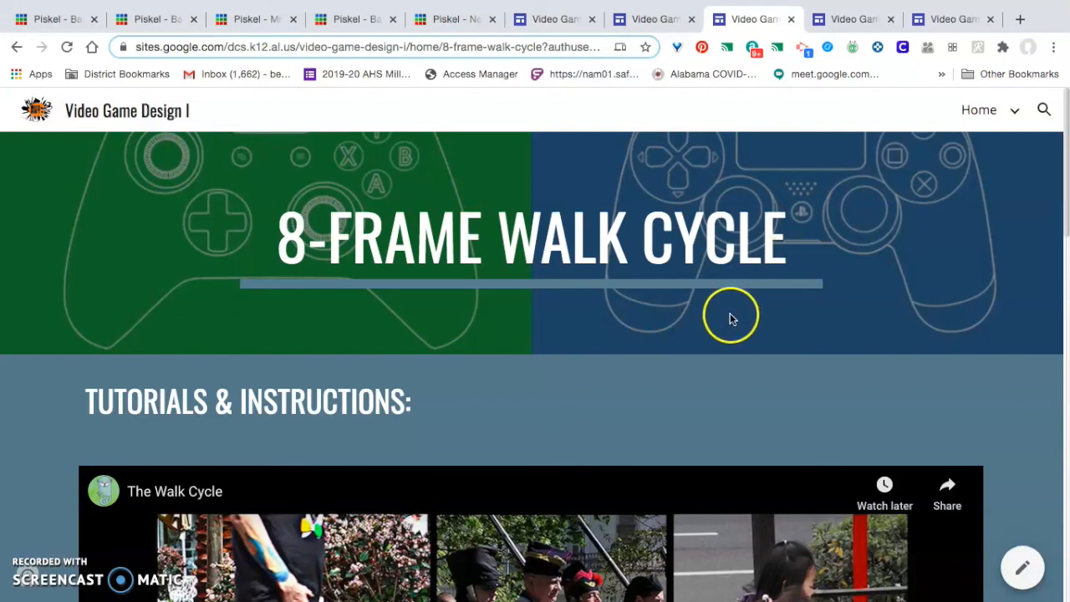
- Look over the walk cycle video and advance the embedded slideshow to slide 3 with the eight-frame walk cycle diagram
{"action": "scroll", "coordinate": [729, 315], "scroll_direction": "down", "scroll_amount": 4}
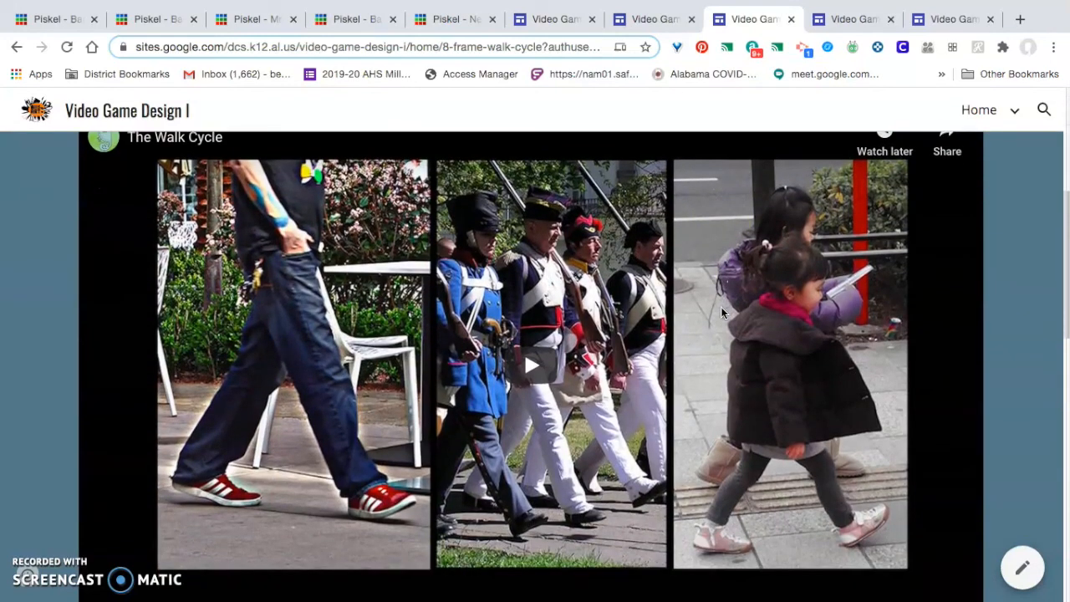
{"action": "scroll", "coordinate": [685, 382], "scroll_direction": "down", "scroll_amount": 5}
{"action": "scroll", "coordinate": [685, 383], "scroll_direction": "up", "scroll_amount": 1}
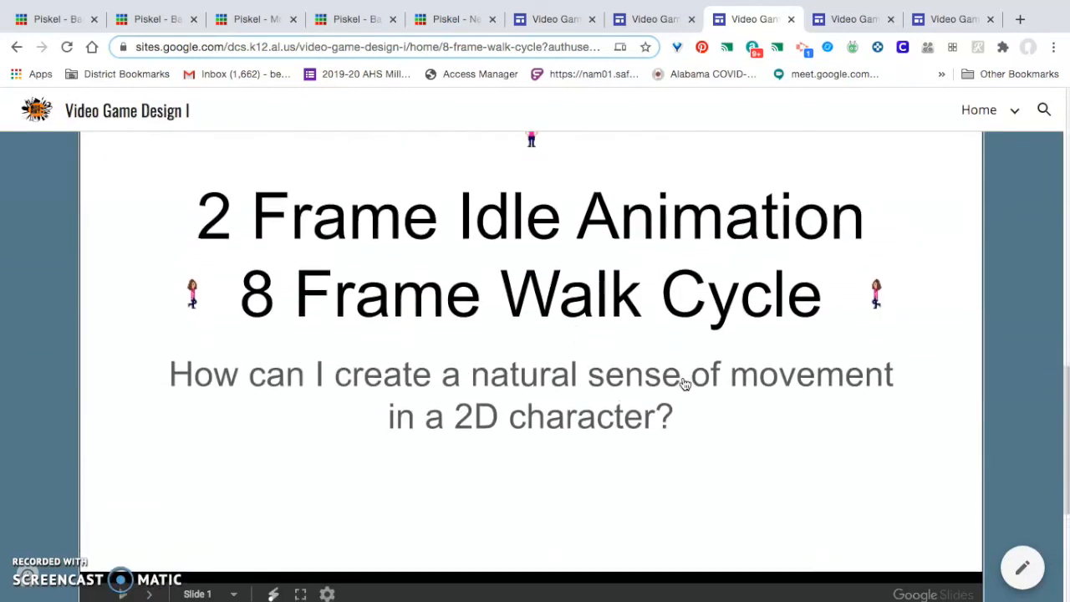
{"action": "left_click", "coordinate": [151, 595]}
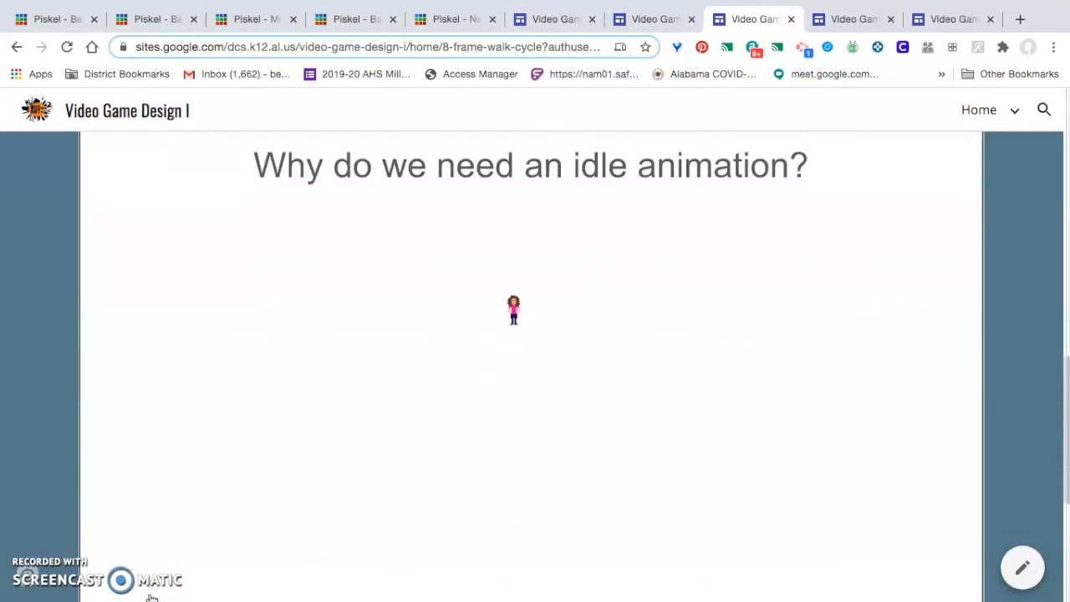
{"action": "scroll", "coordinate": [151, 597], "scroll_direction": "down", "scroll_amount": 1}
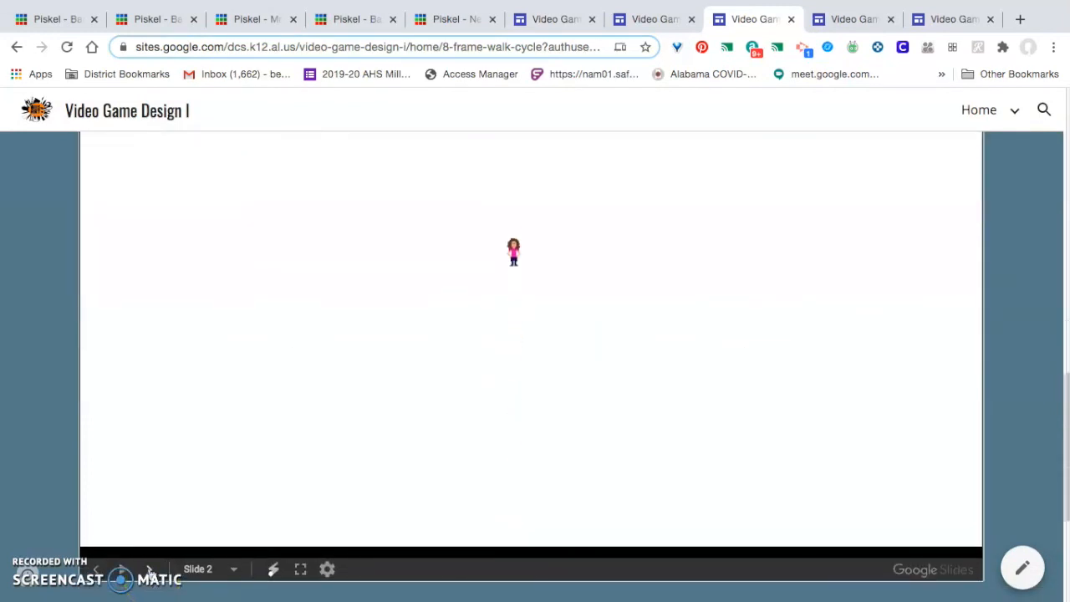
{"action": "scroll", "coordinate": [150, 573], "scroll_direction": "down", "scroll_amount": 5}
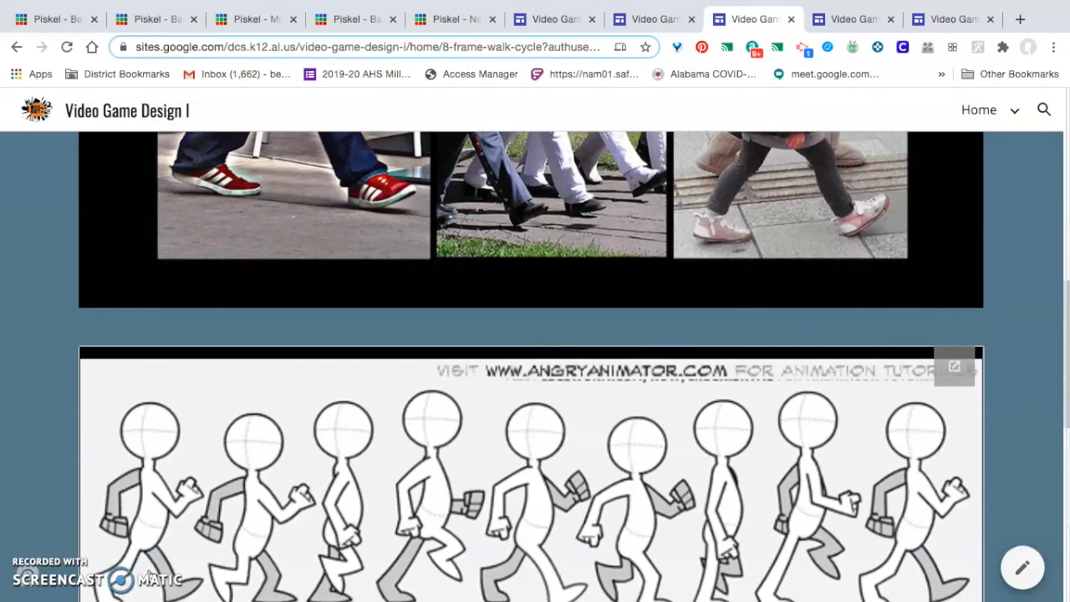
{"action": "scroll", "coordinate": [151, 576], "scroll_direction": "down", "scroll_amount": 4}
{"action": "scroll", "coordinate": [134, 580], "scroll_direction": "up", "scroll_amount": 1}
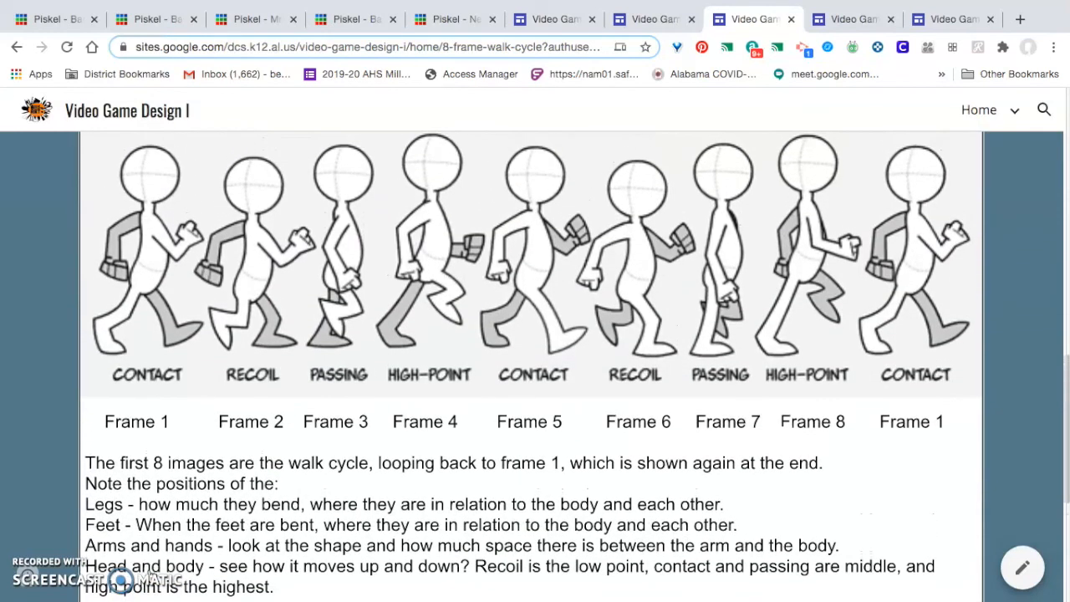
{"action": "scroll", "coordinate": [125, 582], "scroll_direction": "down", "scroll_amount": 1}
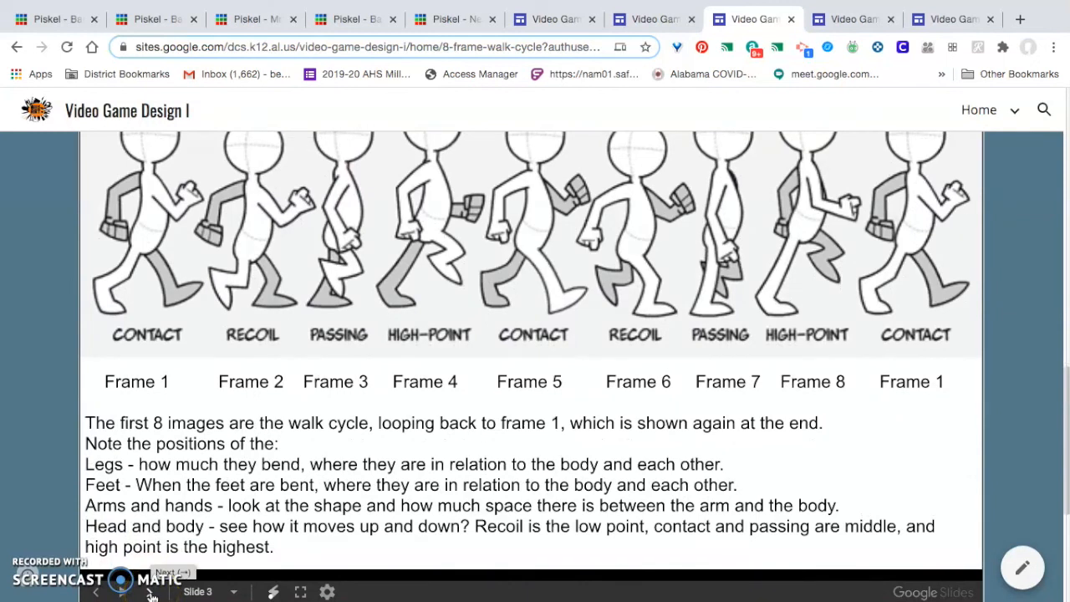
- Advance the walk cycle slideshow through slides 4 and 5 and review the idle and walk cycle requirements
{"action": "left_click", "coordinate": [151, 594]}
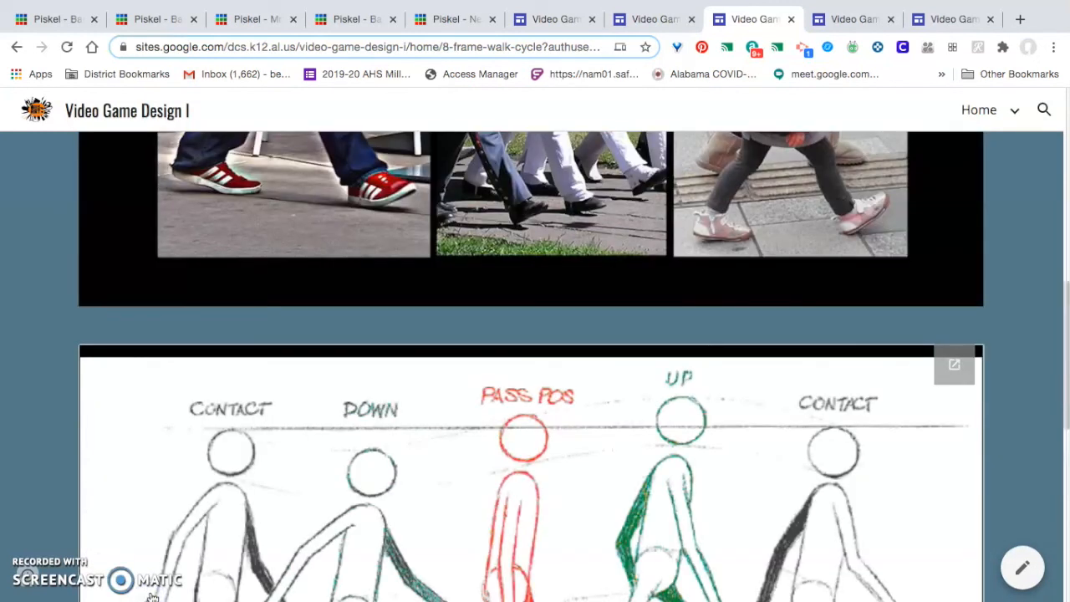
{"action": "scroll", "coordinate": [151, 589], "scroll_direction": "down", "scroll_amount": 3}
{"action": "scroll", "coordinate": [163, 576], "scroll_direction": "down", "scroll_amount": 2}
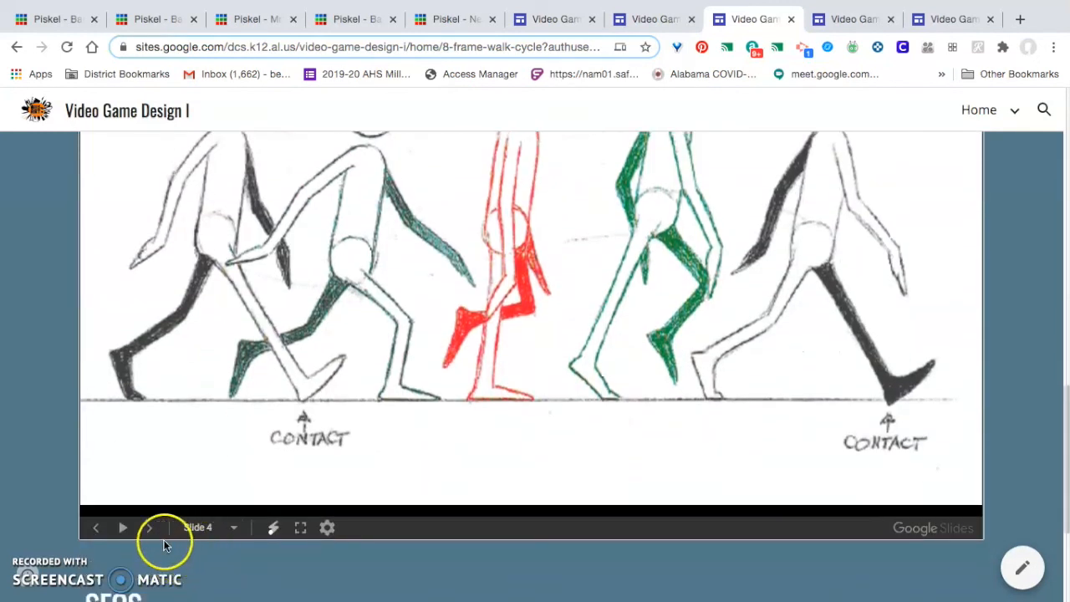
{"action": "left_click", "coordinate": [151, 532]}
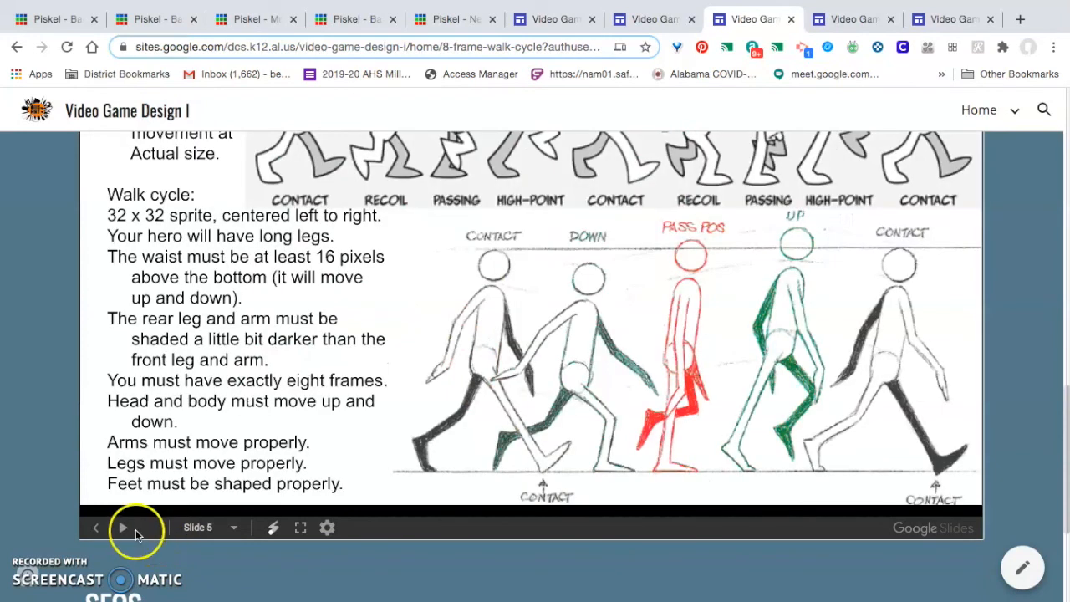
{"action": "scroll", "coordinate": [272, 416], "scroll_direction": "up", "scroll_amount": 4}
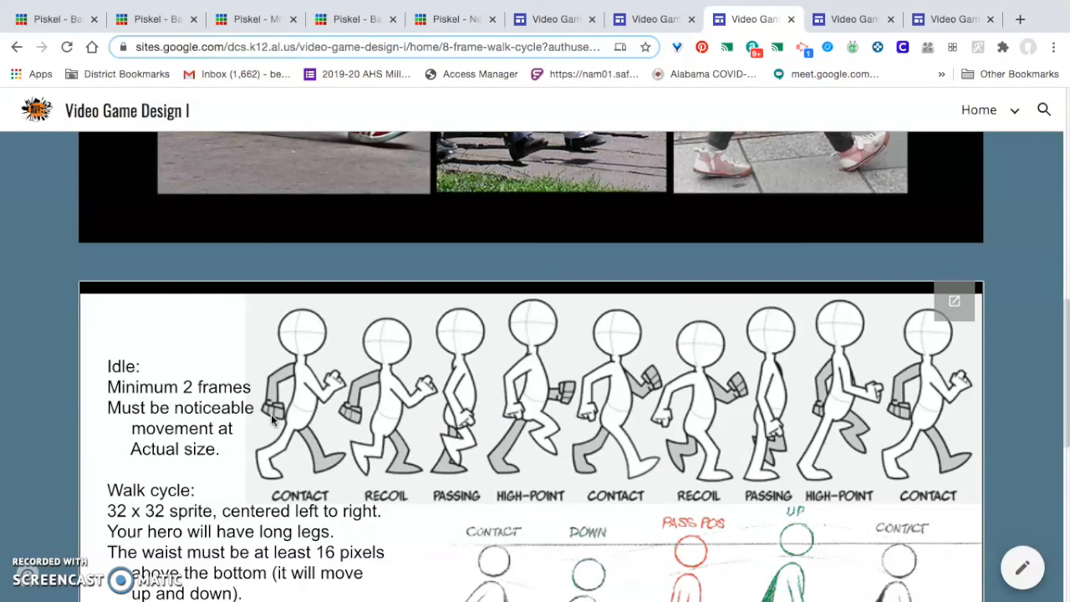
{"action": "scroll", "coordinate": [418, 438], "scroll_direction": "down", "scroll_amount": 4}
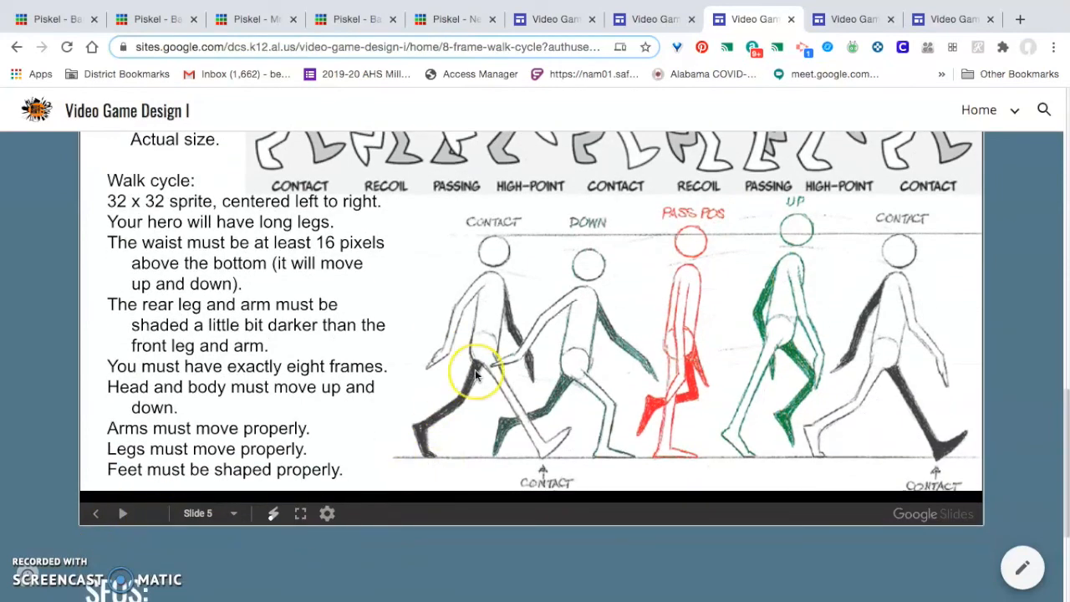
{"action": "scroll", "coordinate": [475, 376], "scroll_direction": "up", "scroll_amount": 2}
{"action": "scroll", "coordinate": [475, 375], "scroll_direction": "up", "scroll_amount": 10}
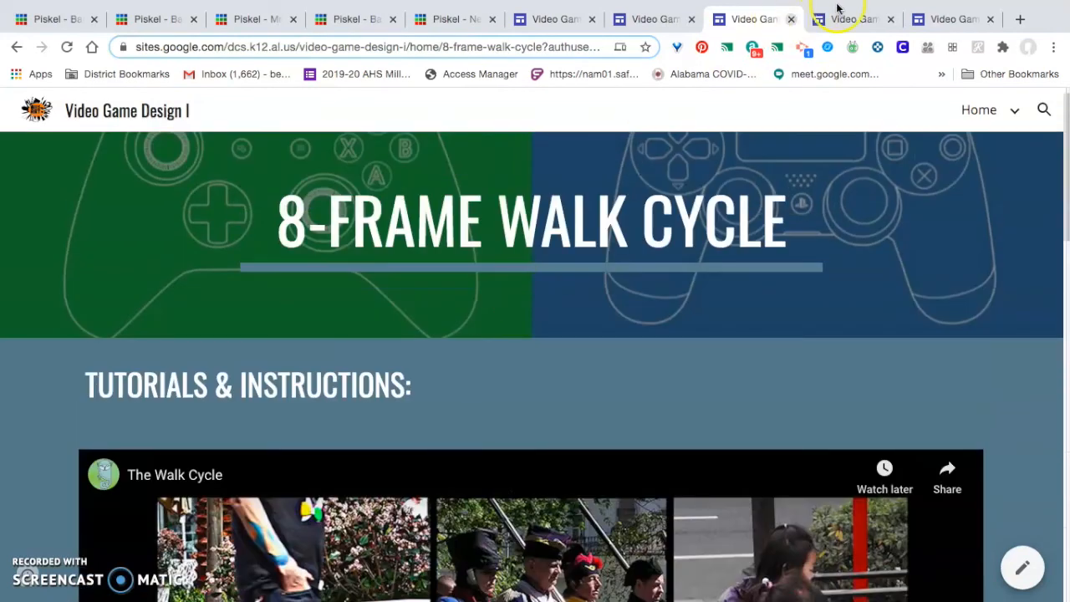
- Switch to the Story Game page and review the Part 1 art requirements, tutorial video, and first set of character examples
{"action": "left_click", "coordinate": [848, 20]}
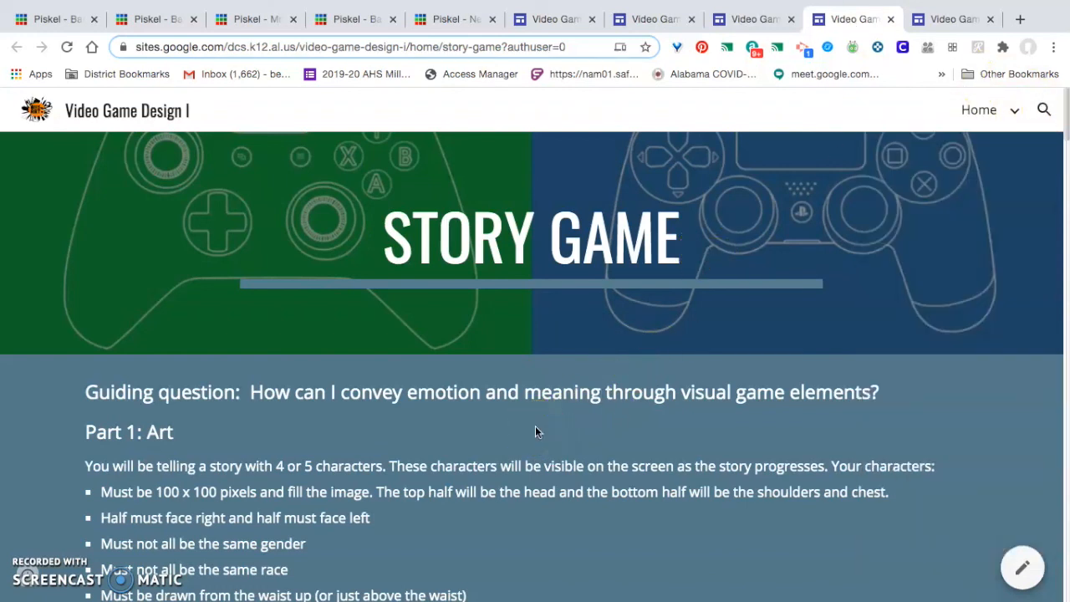
{"action": "scroll", "coordinate": [535, 431], "scroll_direction": "down", "scroll_amount": 2}
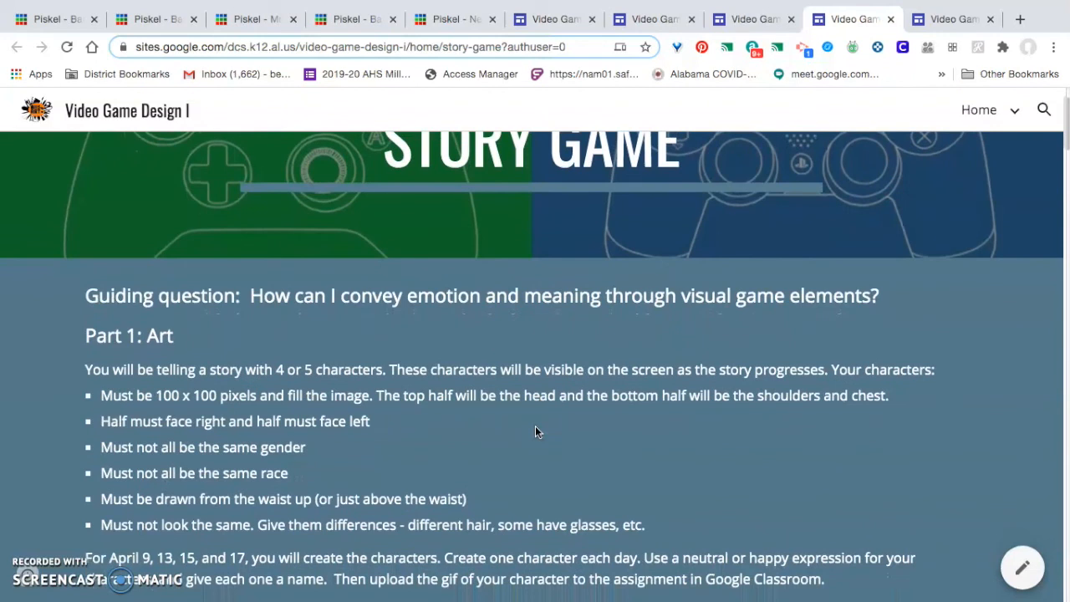
{"action": "scroll", "coordinate": [535, 431], "scroll_direction": "down", "scroll_amount": 7}
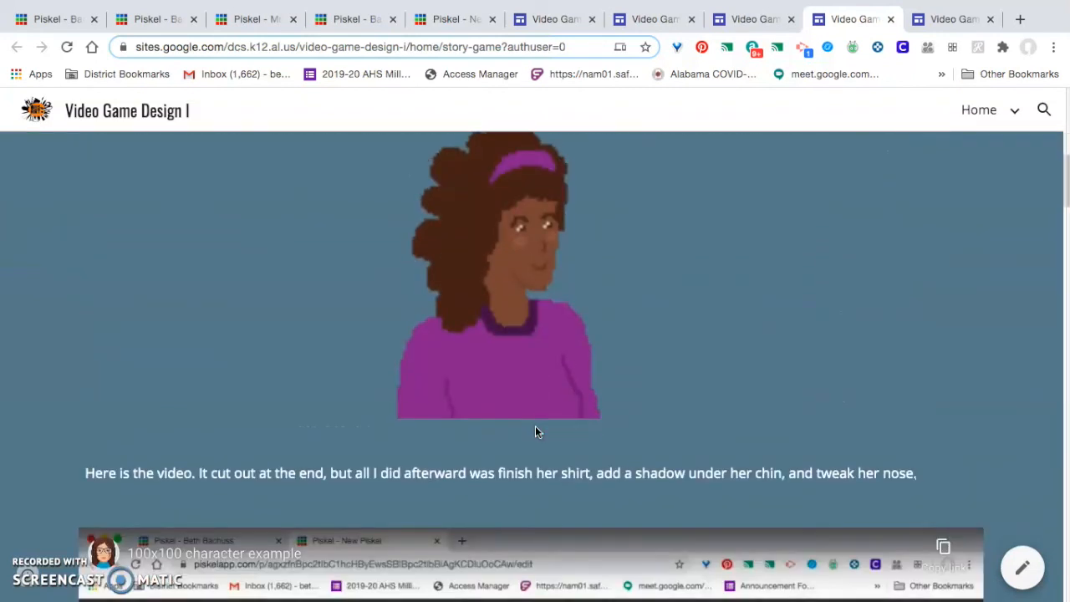
{"action": "scroll", "coordinate": [534, 431], "scroll_direction": "down", "scroll_amount": 8}
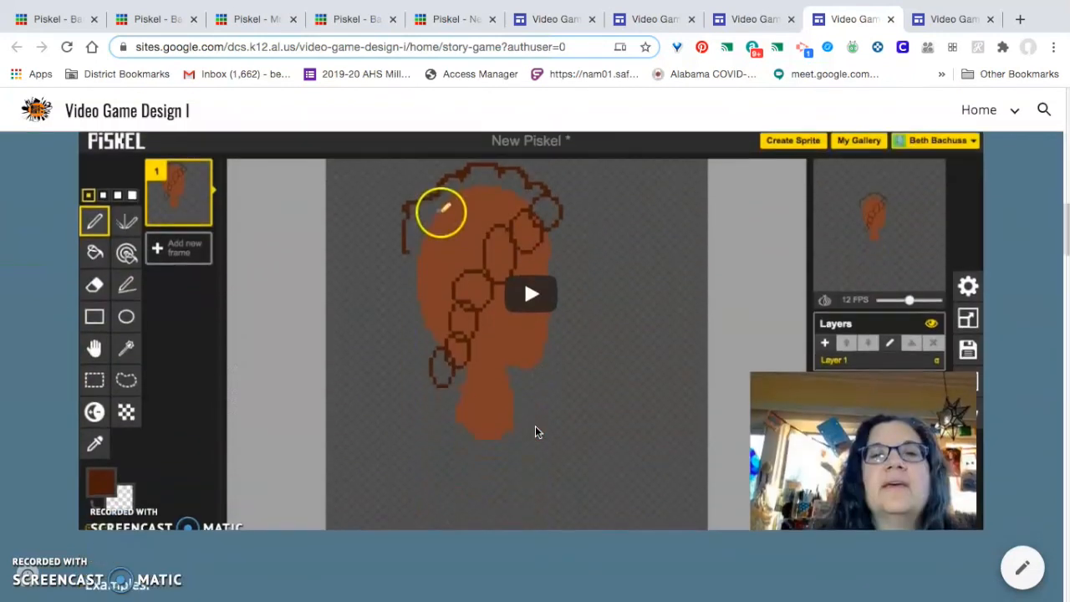
{"action": "scroll", "coordinate": [536, 431], "scroll_direction": "down", "scroll_amount": 4}
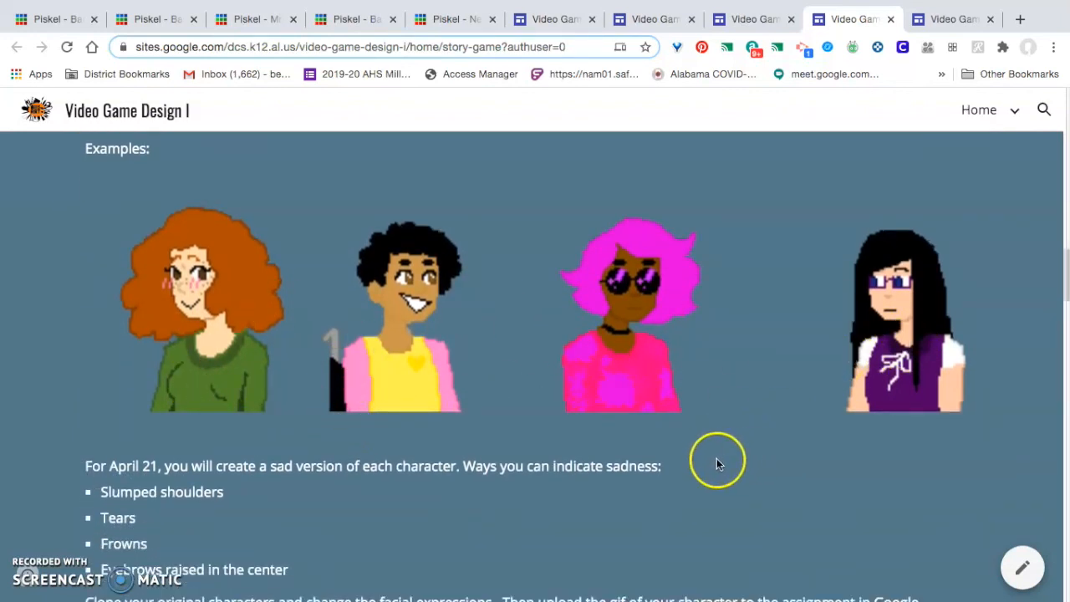
{"action": "scroll", "coordinate": [628, 305], "scroll_direction": "down", "scroll_amount": 1}
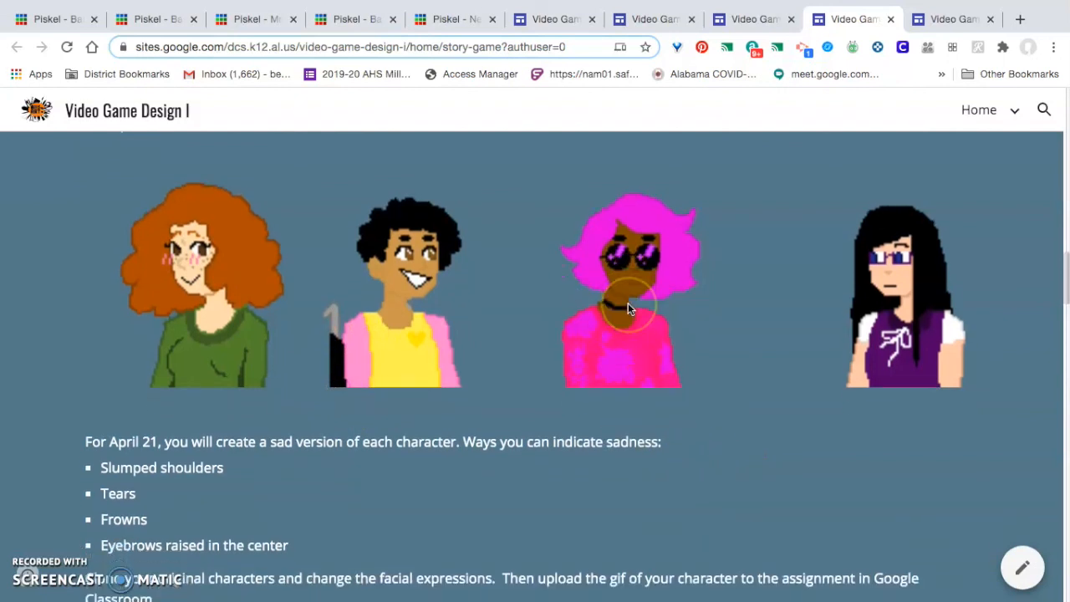
- Examine the sad, angry, and cell phone character examples on the Story Game page, along with its badges and state standards
{"action": "scroll", "coordinate": [627, 305], "scroll_direction": "up", "scroll_amount": 6}
{"action": "scroll", "coordinate": [627, 307], "scroll_direction": "down", "scroll_amount": 10}
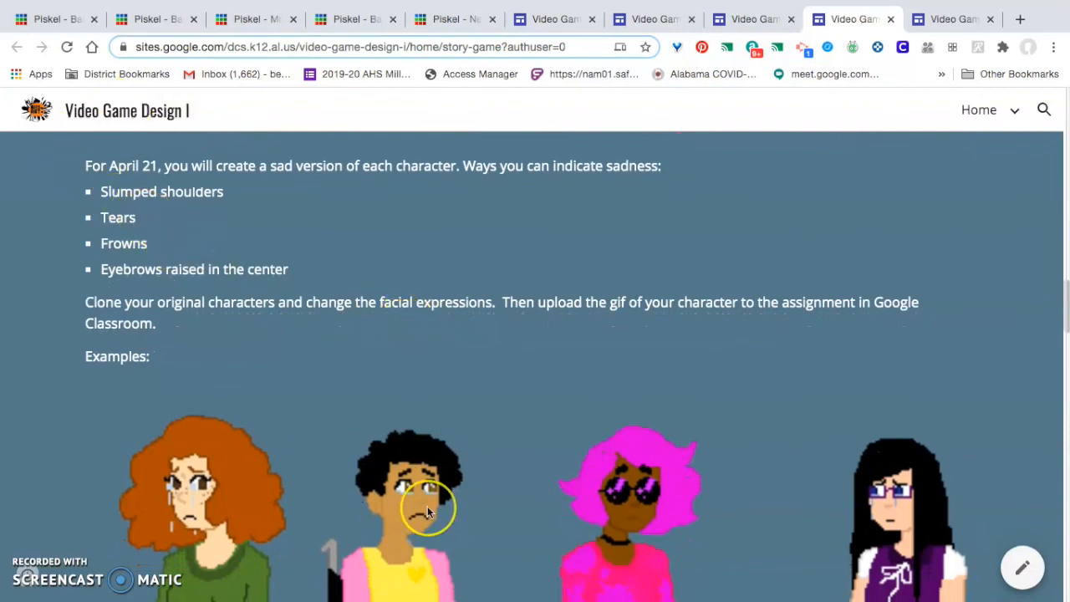
{"action": "scroll", "coordinate": [427, 505], "scroll_direction": "down", "scroll_amount": 3}
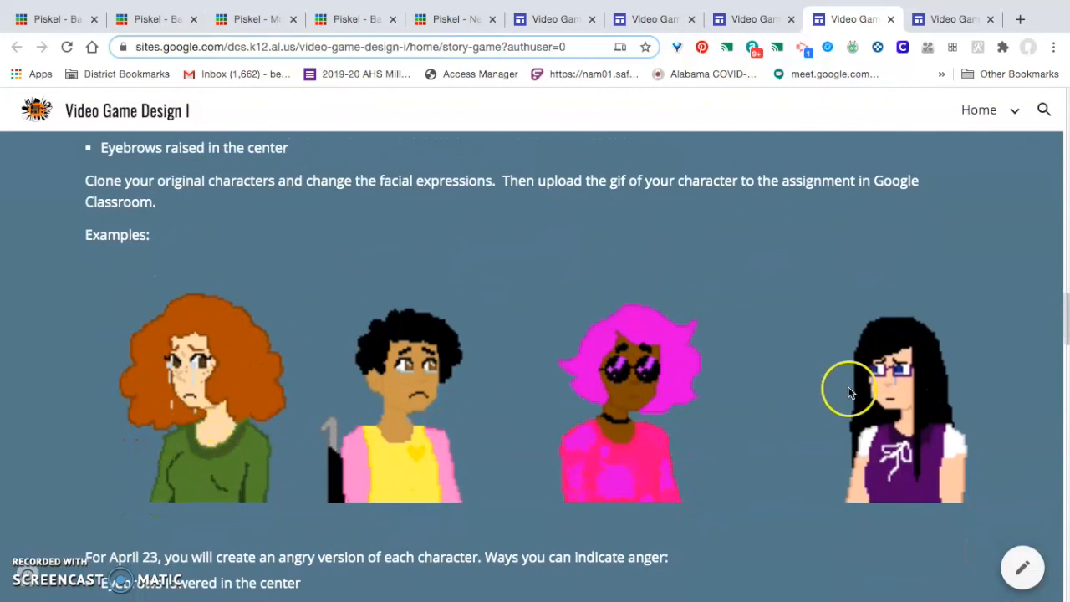
{"action": "scroll", "coordinate": [848, 392], "scroll_direction": "down", "scroll_amount": 4}
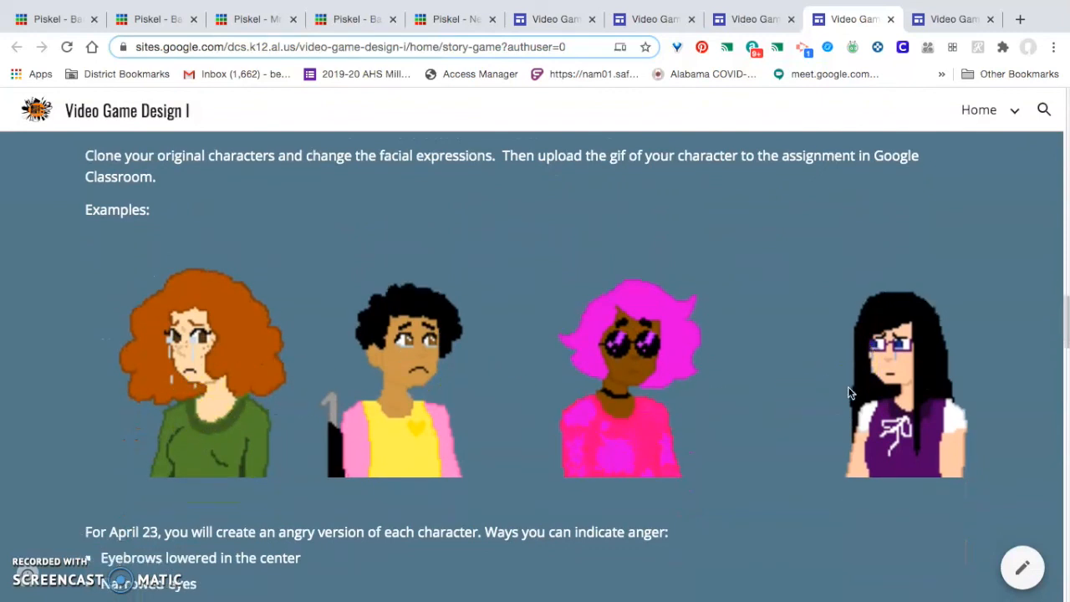
{"action": "scroll", "coordinate": [848, 392], "scroll_direction": "down", "scroll_amount": 8}
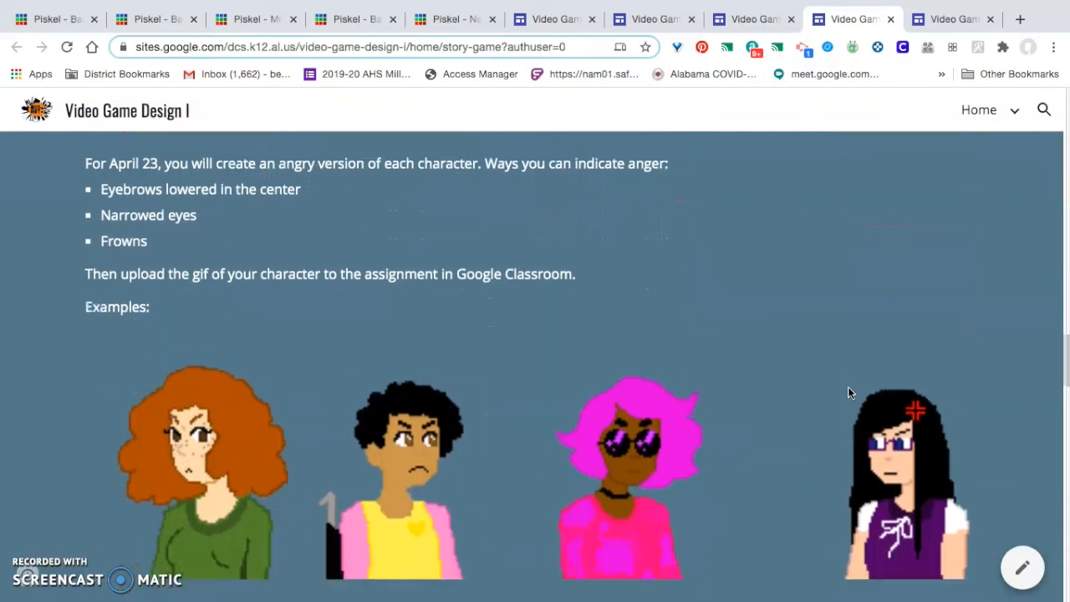
{"action": "scroll", "coordinate": [848, 391], "scroll_direction": "up", "scroll_amount": 3}
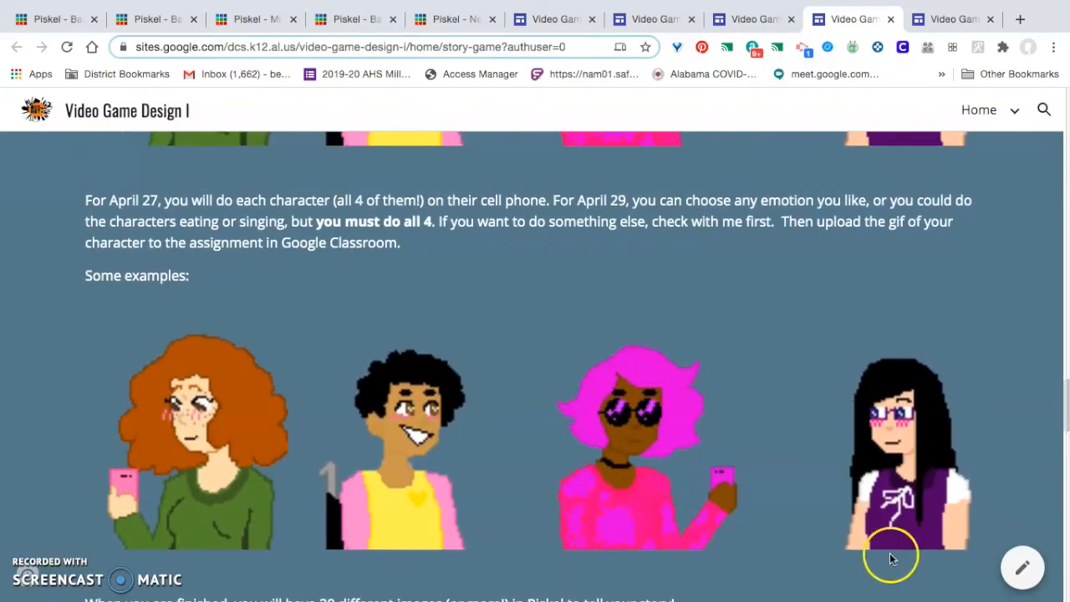
{"action": "scroll", "coordinate": [737, 490], "scroll_direction": "down", "scroll_amount": 8}
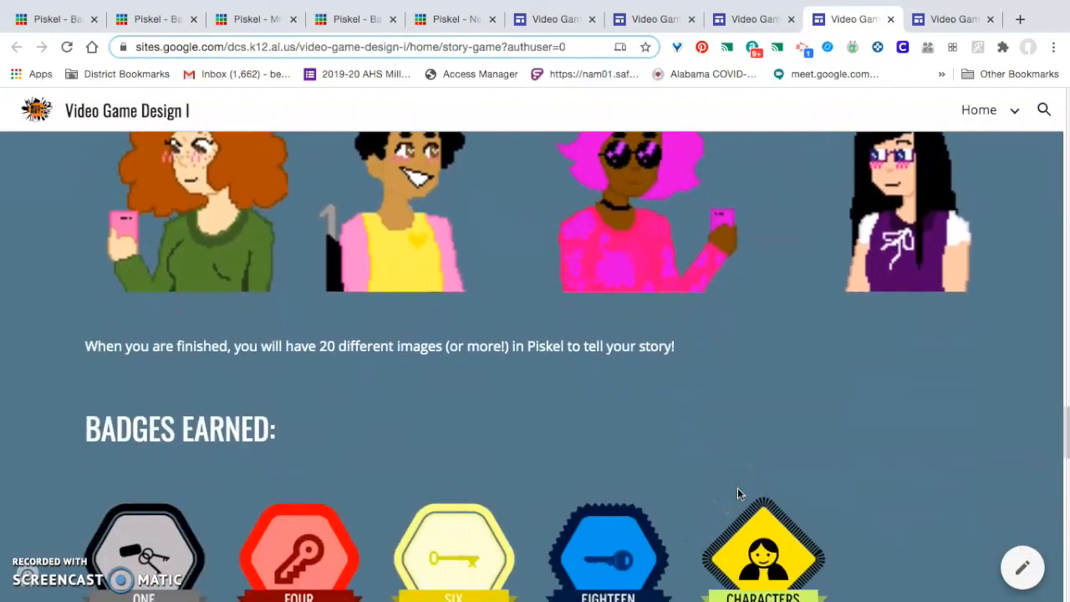
{"action": "scroll", "coordinate": [737, 493], "scroll_direction": "up", "scroll_amount": 5}
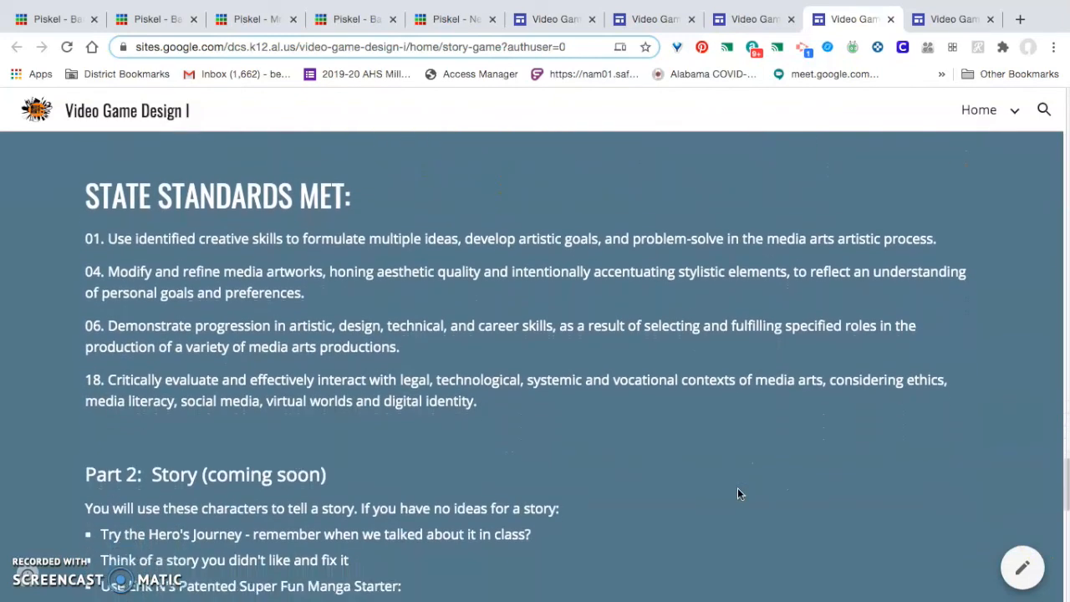
- Switch to the Character Design page and bring up its Character Turnaround slideshow
{"action": "left_click", "coordinate": [940, 21]}
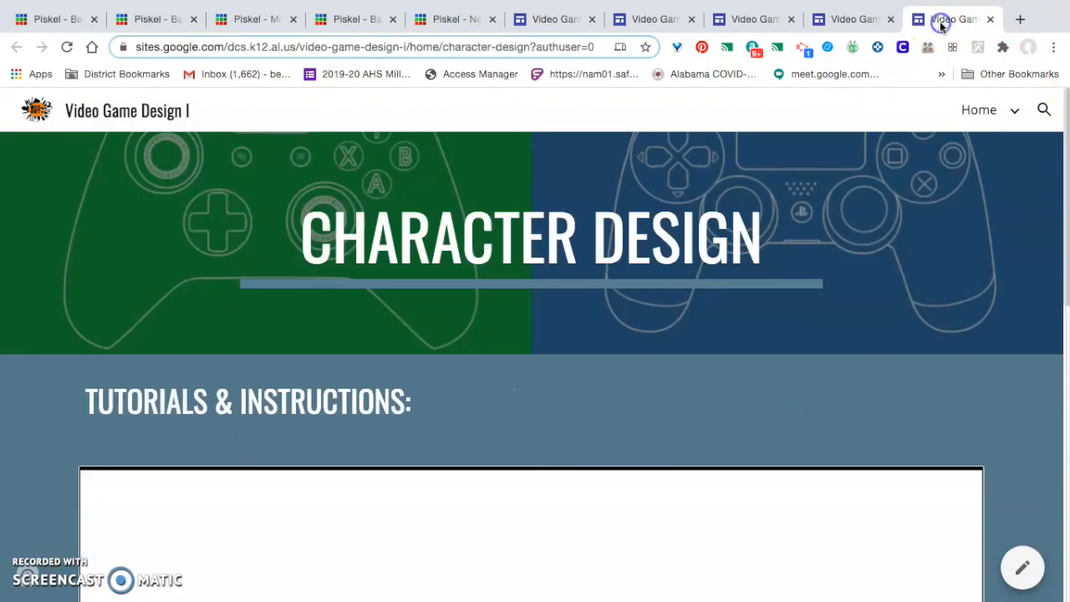
{"action": "scroll", "coordinate": [818, 269], "scroll_direction": "down", "scroll_amount": 5}
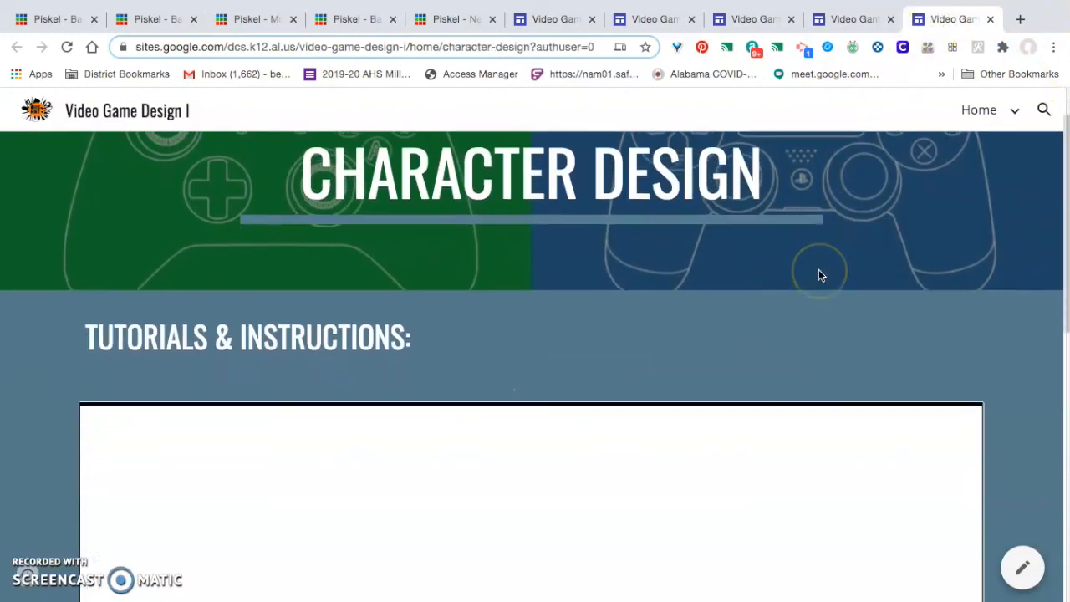
{"action": "scroll", "coordinate": [818, 275], "scroll_direction": "up", "scroll_amount": 1}
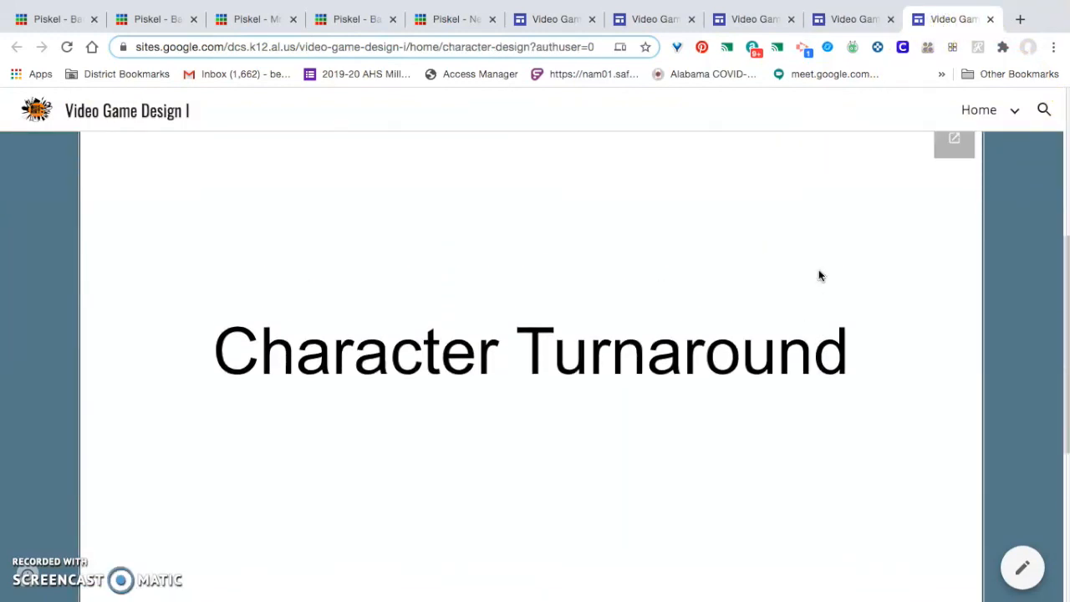
{"action": "scroll", "coordinate": [819, 274], "scroll_direction": "down", "scroll_amount": 1}
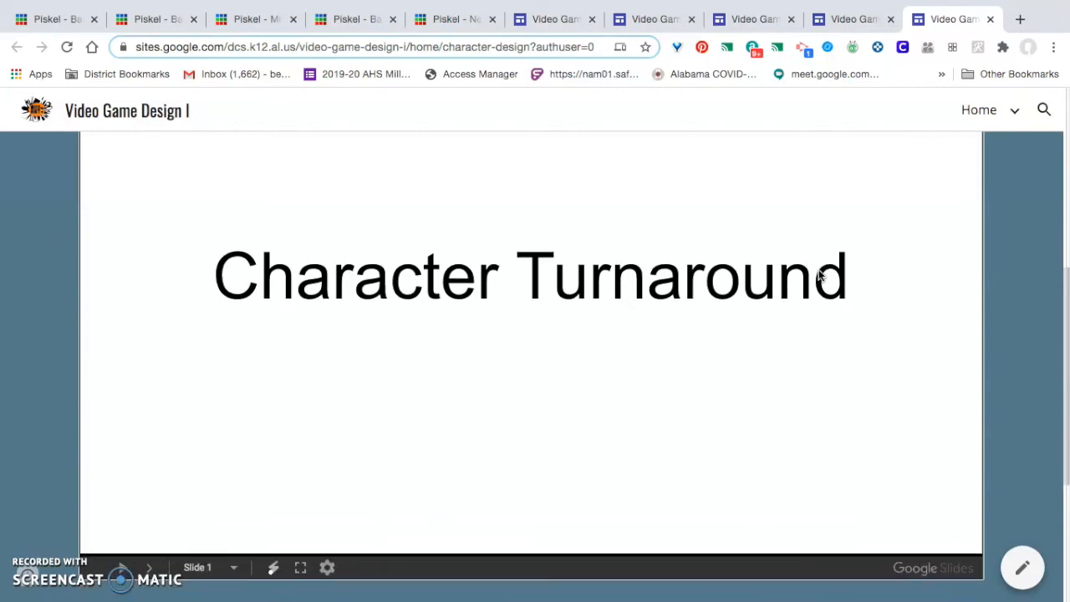